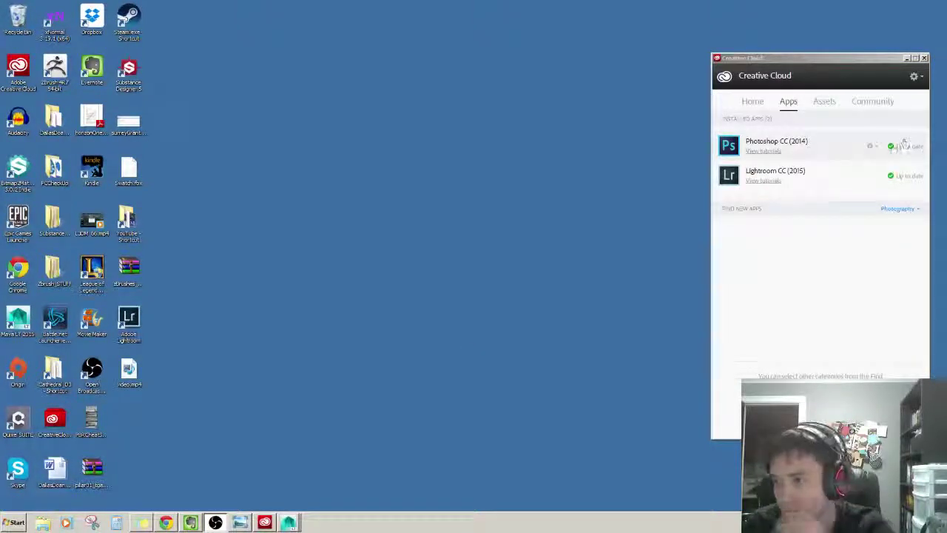
- Delete CreativeCloudSet-Up.exe from the desktop and return to the goblin_rat_rod_V2 scene in Maya LT
left_click(804, 141)
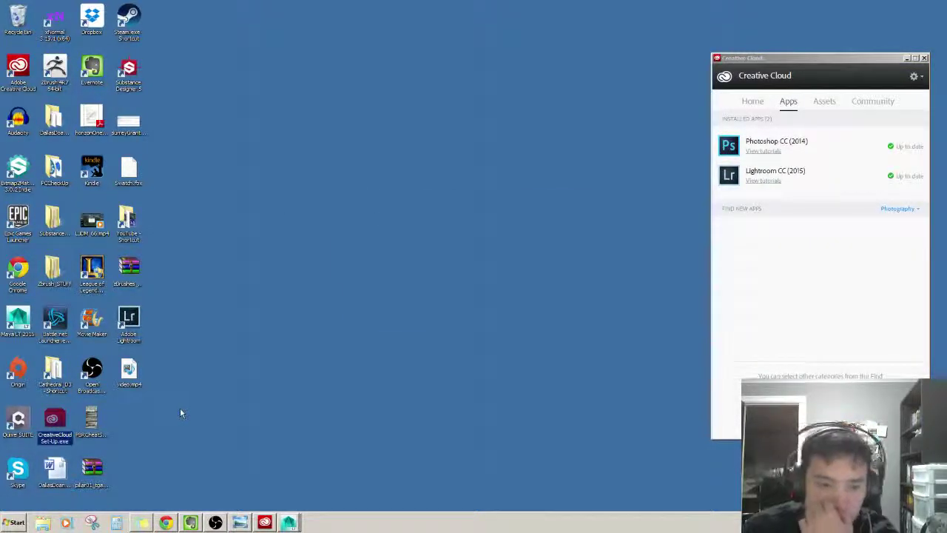
key("Delete")
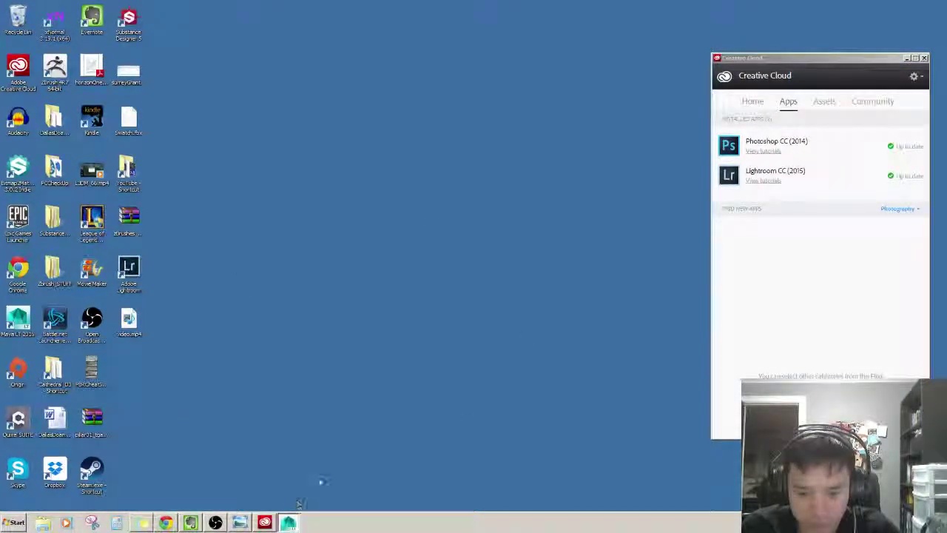
left_click(290, 521)
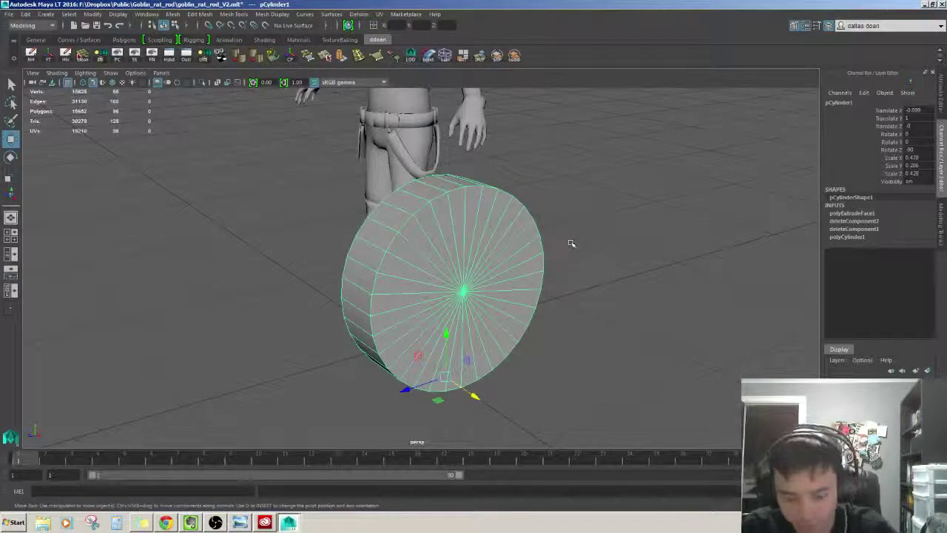
- Delete a ring of faces from the wheel cylinder, leaving it with 64 faces
left_click_drag(598, 259, 542, 277, "alt")
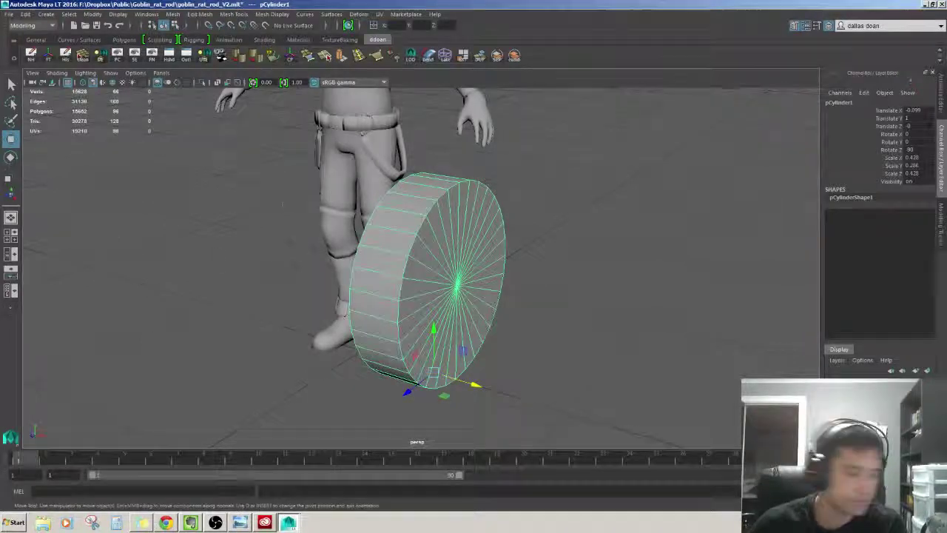
left_click(613, 180)
left_click_drag(613, 180, 446, 267, "alt")
left_click(446, 266)
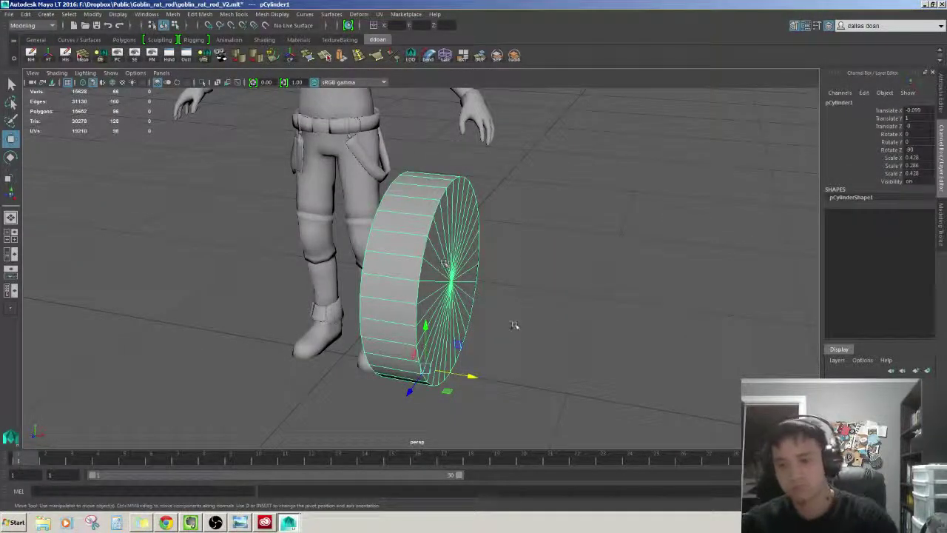
left_click_drag(514, 326, 459, 296, "alt")
key("F11")
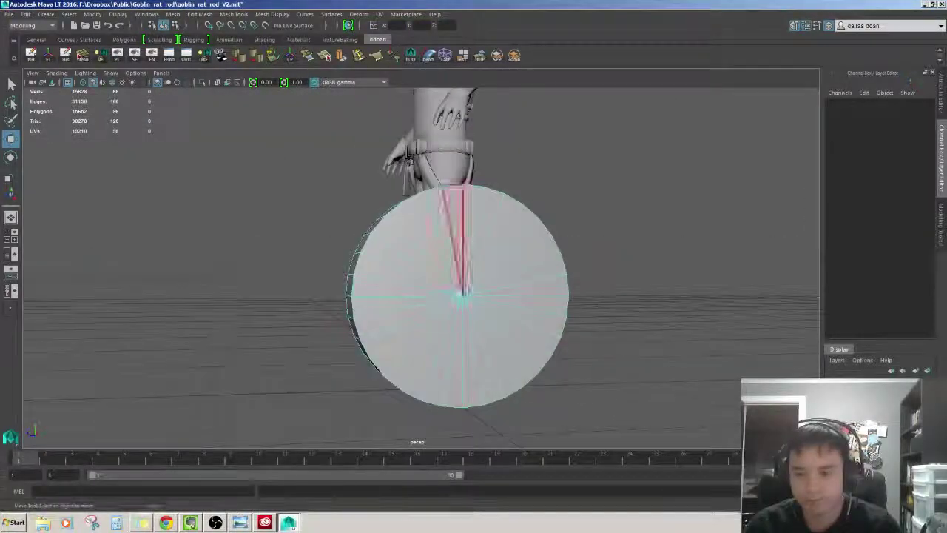
scroll(459, 296, "down", 5)
mouse_move(458, 296)
left_mouse_down("alt")
mouse_move(394, 296)
mouse_move(503, 313)
left_mouse_up("alt")
double_click(451, 310)
key("4")
key("Delete")
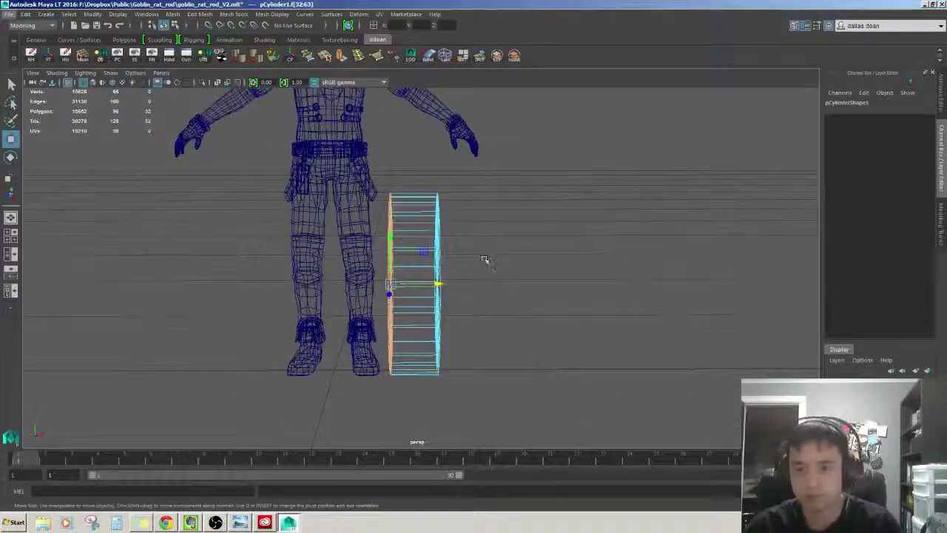
key("5")
- Hide the character model and select the wheel cylinder's 32 front cap faces
left_click_drag(482, 260, 183, 135, "alt")
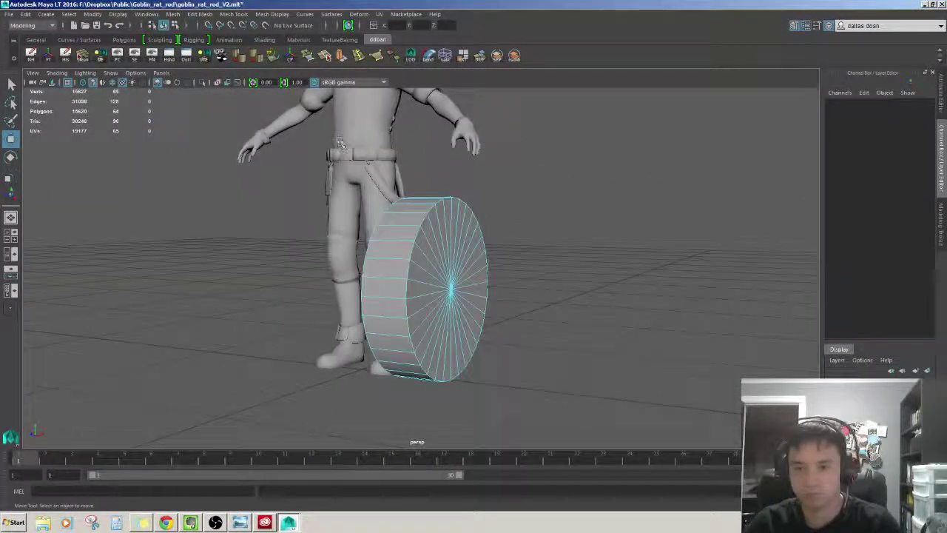
left_click(337, 200)
left_click_drag(337, 199, 379, 251, "alt")
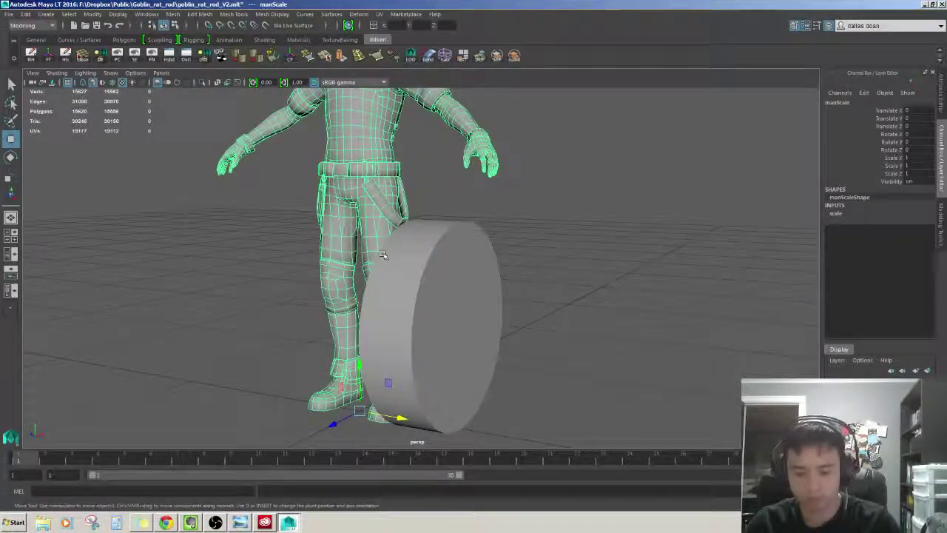
key("ctrl+h")
left_click(497, 258)
key("f")
left_click_drag(511, 302, 444, 296, "alt")
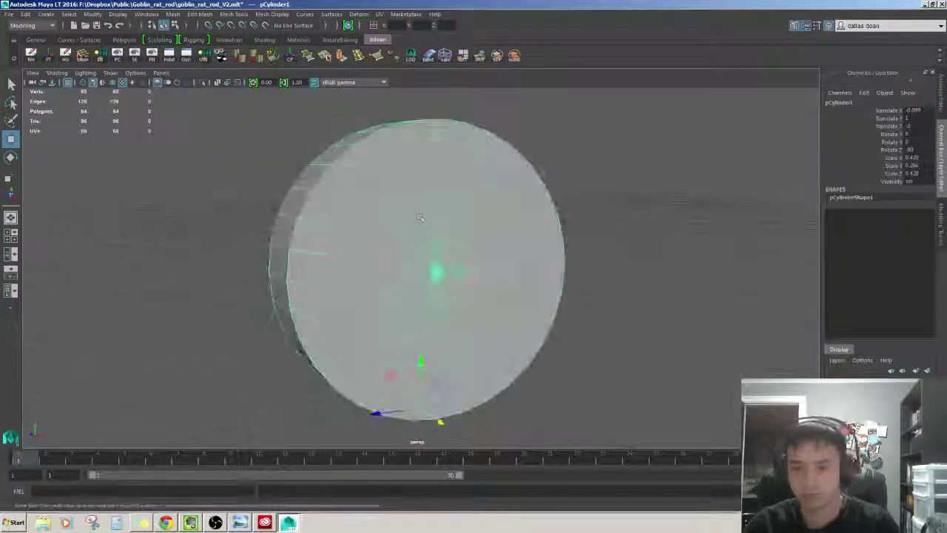
left_click_drag(251, 104, 592, 436)
mouse_move(444, 281)
left_mouse_down("alt")
mouse_move(366, 273)
mouse_move(486, 247)
left_mouse_up("alt")
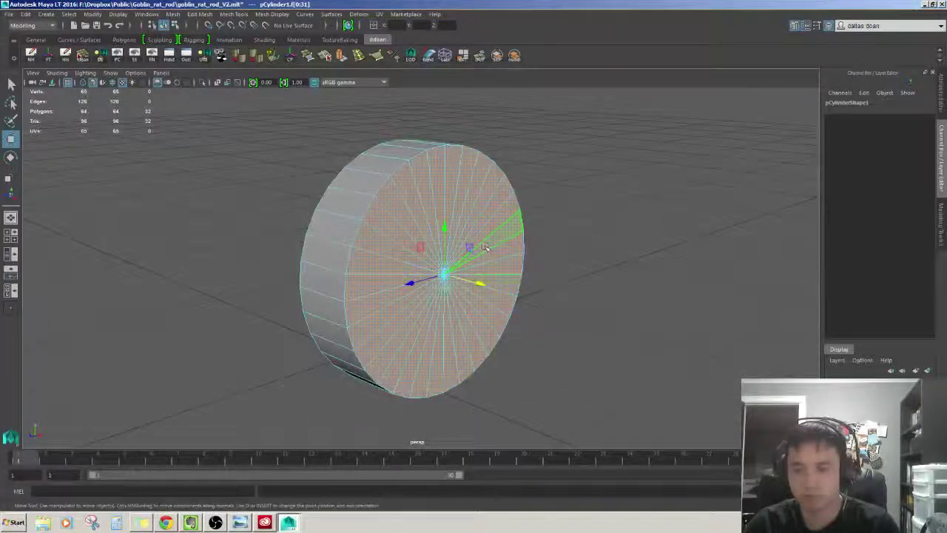
- Extrude the selected cap faces to start the wheel's outer rim
key("ctrl+e")
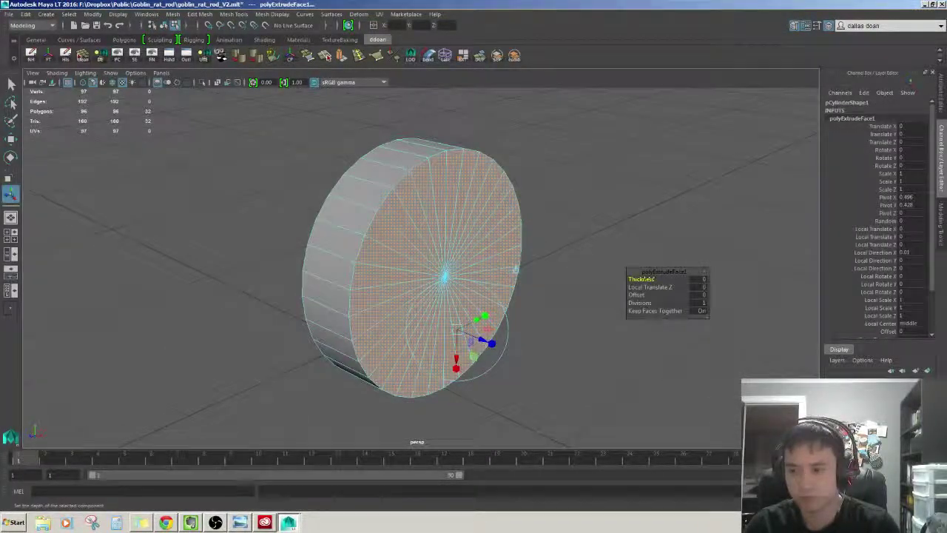
key("ctrl+z")
left_click_drag(649, 291, 585, 298)
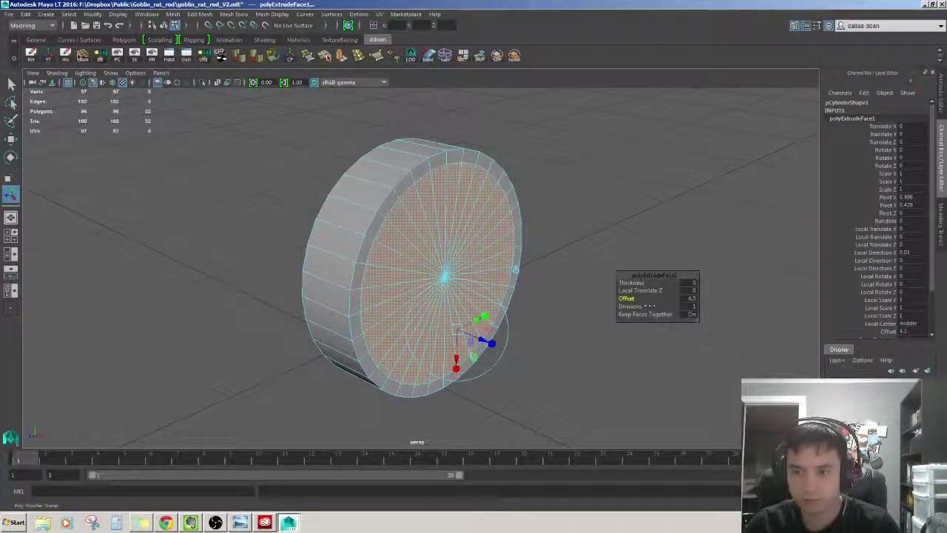
mouse_move(465, 274)
left_mouse_down("alt")
mouse_move(318, 253)
mouse_move(351, 187)
mouse_move(474, 273)
left_mouse_up("alt")
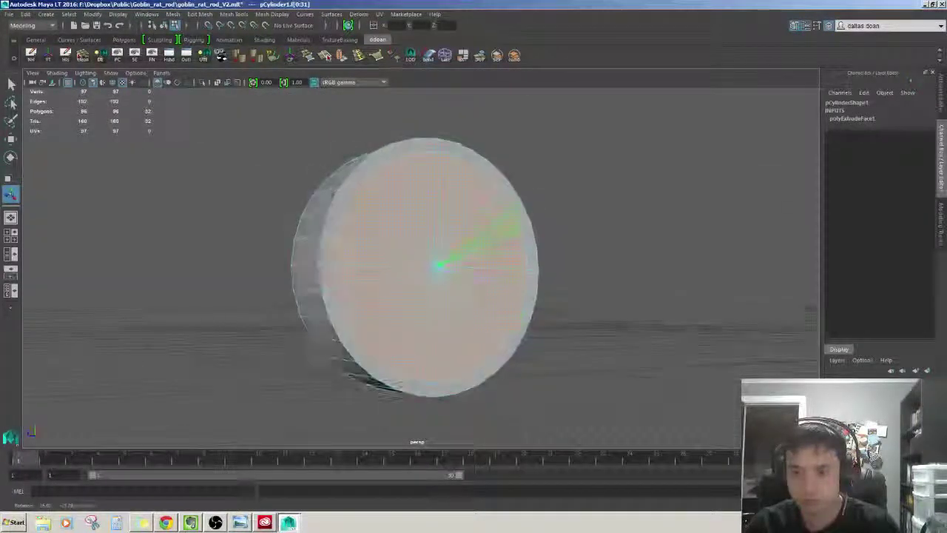
- Extrude the cap again, pushing it slightly inward and insetting it to form the recessed inner disc
key("ctrl+e")
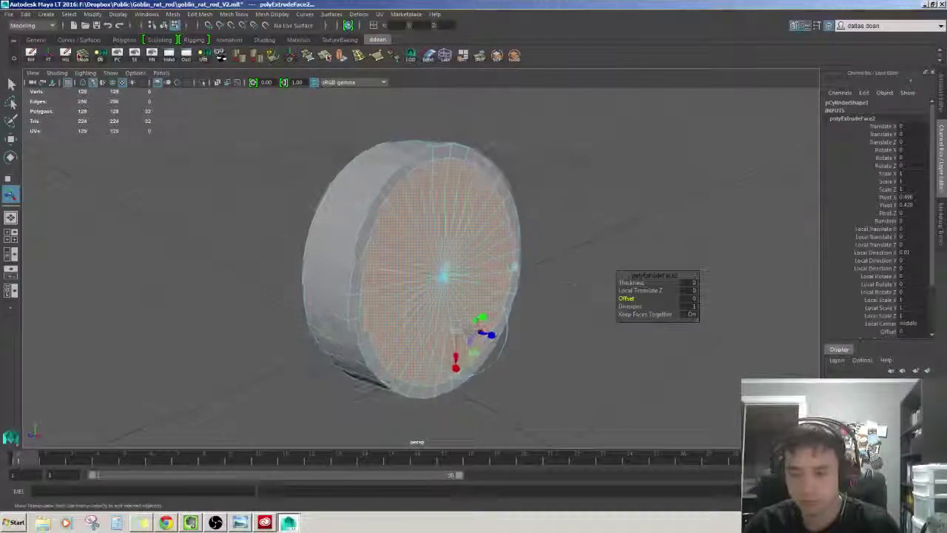
left_click_drag(623, 284, 614, 284)
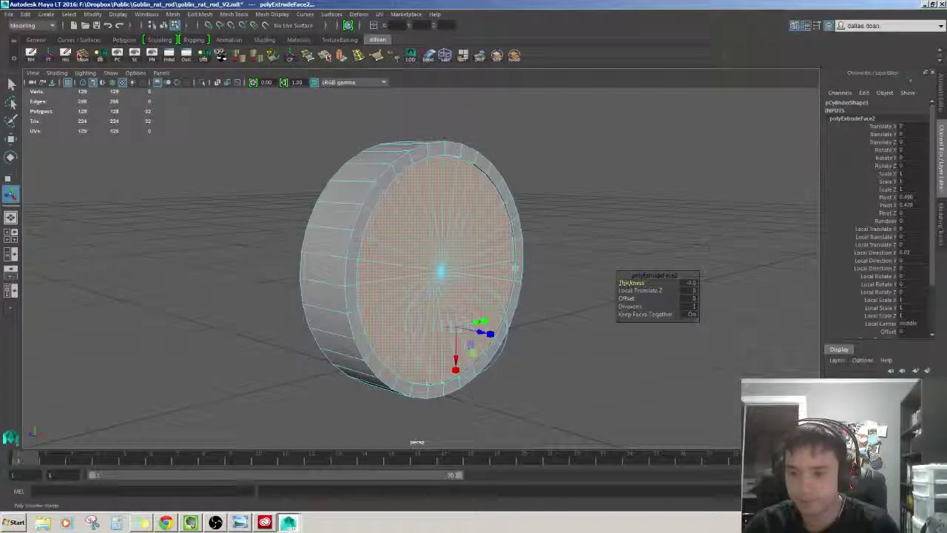
mouse_move(529, 287)
left_mouse_down("alt")
mouse_move(602, 269)
mouse_move(570, 289)
mouse_move(508, 260)
mouse_move(485, 281)
left_mouse_up("alt")
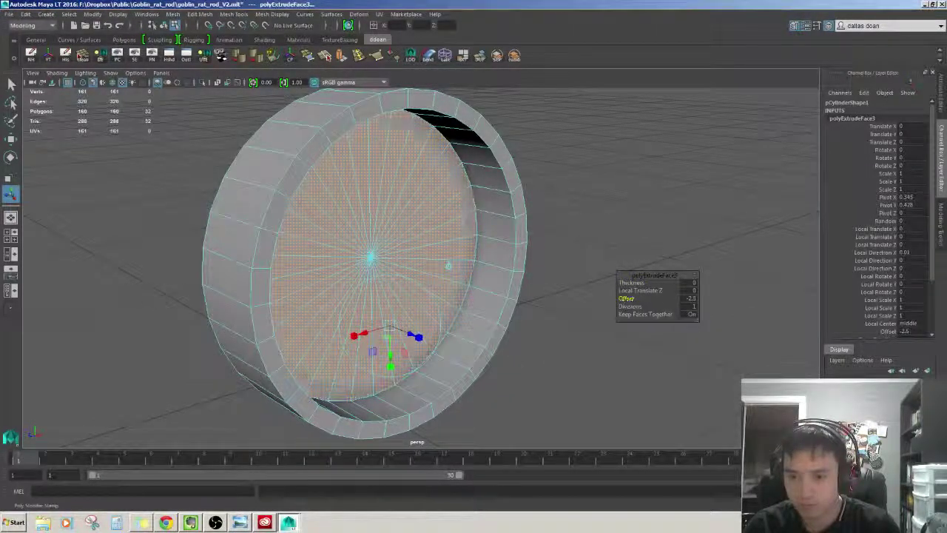
left_click_drag(661, 297, 691, 297)
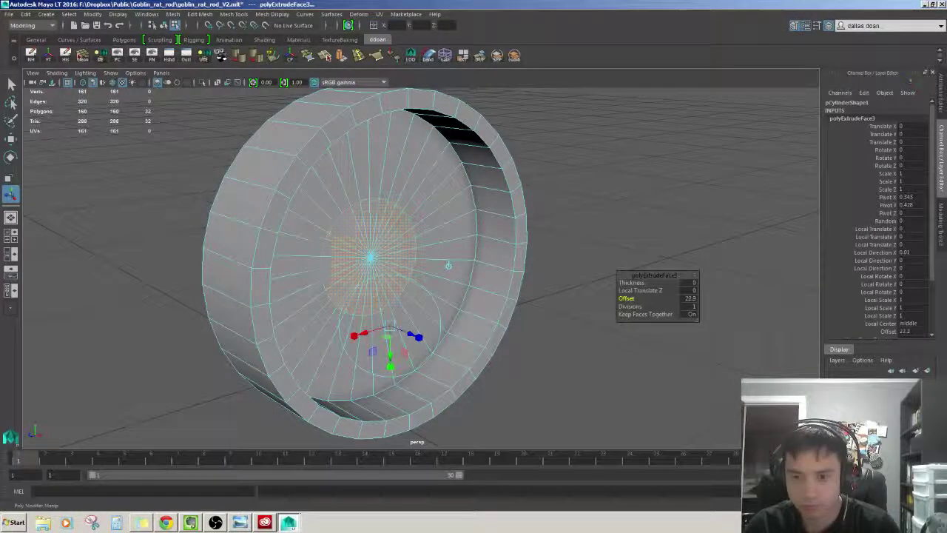
key("w")
left_click_drag(786, 297, 424, 193, "alt")
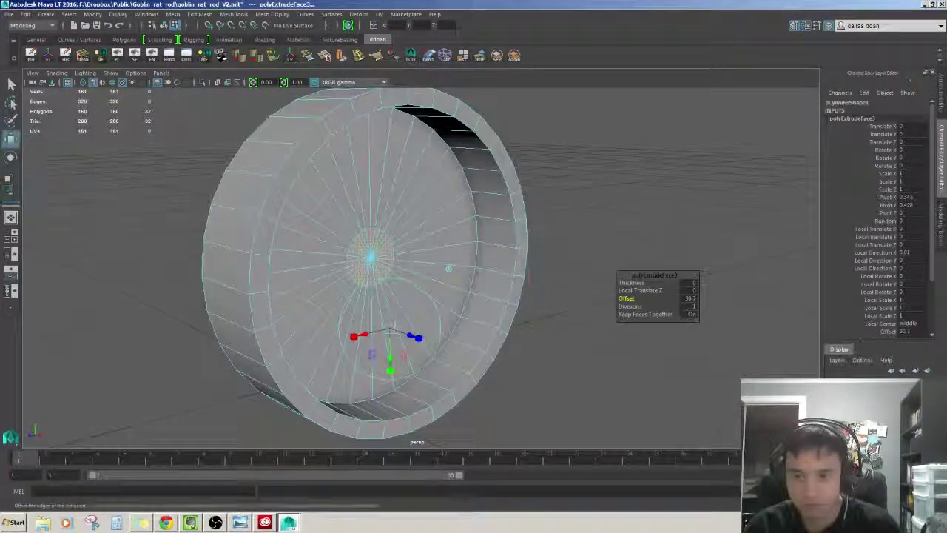
key("F8")
left_click_drag(432, 253, 393, 232, "alt")
- Select the 32 central hub faces at the middle of the wheel
scroll(393, 232, "up", 2)
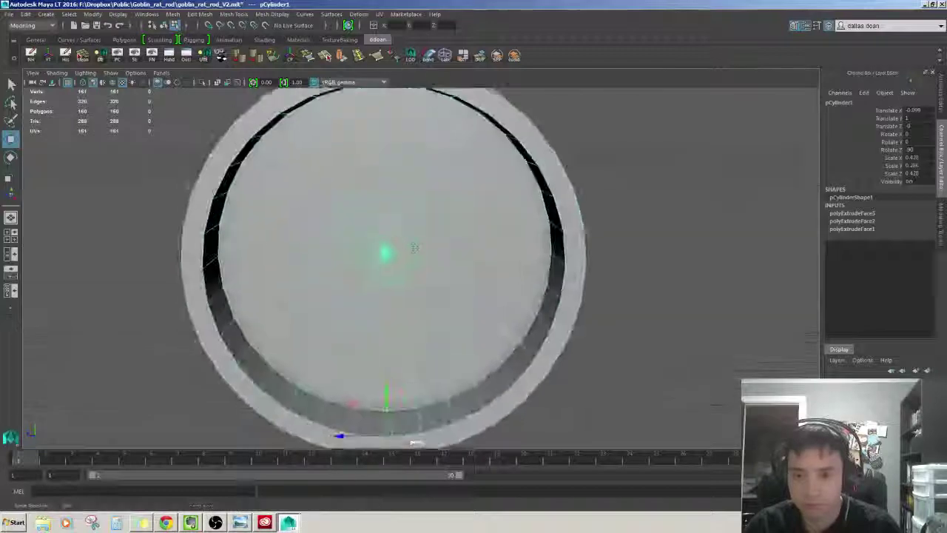
scroll(414, 252, "up", 2)
scroll(442, 277, "up", 2)
scroll(441, 276, "down", 3)
mouse_move(442, 277)
left_mouse_down("alt")
mouse_move(522, 258)
mouse_move(386, 235)
mouse_move(474, 244)
mouse_move(412, 264)
left_mouse_up("alt")
left_click(522, 259)
left_click(412, 264)
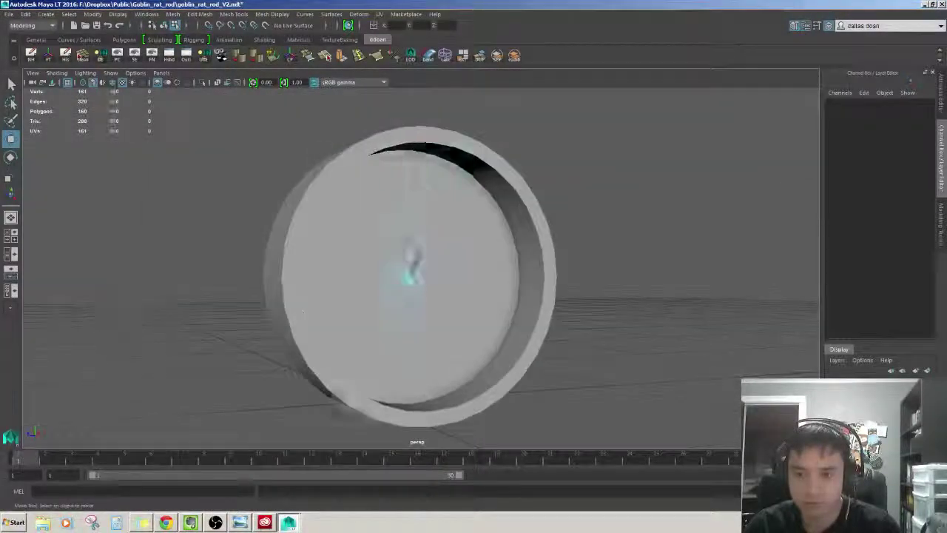
scroll(418, 244, "up", 3)
key("F8")
left_click_drag(424, 221, 443, 236, "alt")
scroll(444, 237, "up", 2)
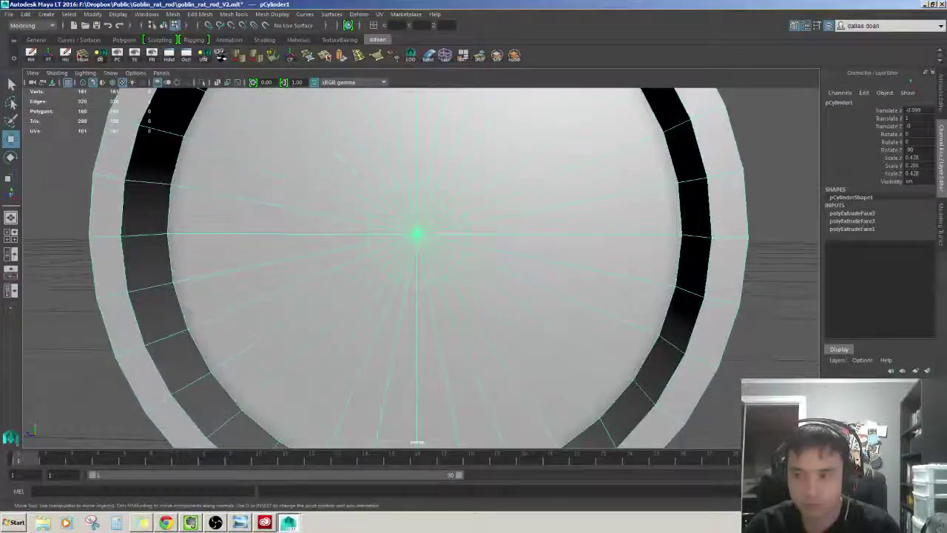
scroll(469, 239, "up", 2)
scroll(420, 246, "up", 2)
scroll(434, 266, "down", 2)
scroll(436, 267, "up", 2)
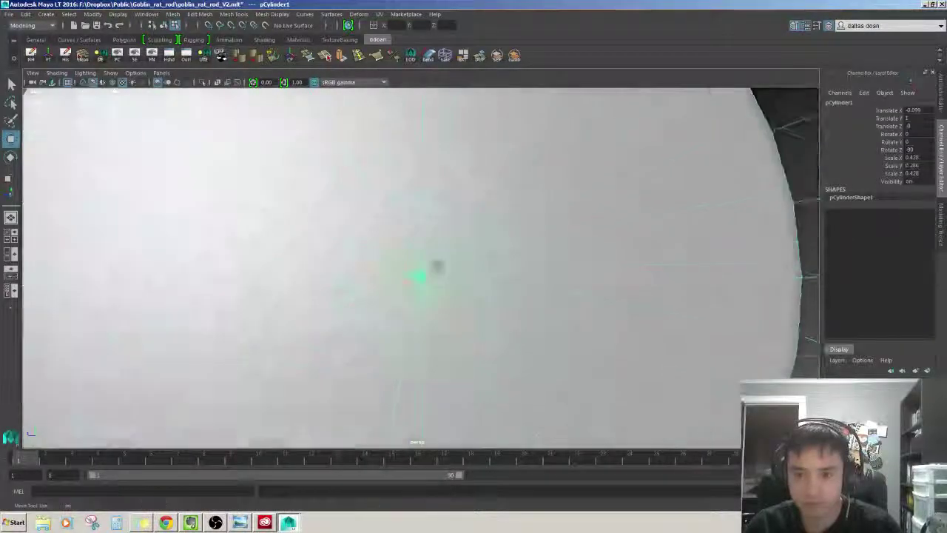
scroll(421, 259, "down", 3)
key("F8")
left_click(418, 265)
scroll(418, 264, "down", 3)
key("ctrl+F11")
mouse_move(418, 265)
left_mouse_down("alt")
mouse_move(409, 270)
mouse_move(444, 252)
left_mouse_up("alt")
scroll(410, 270, "up", 3)
scroll(409, 269, "down", 3)
- Extrude the hub faces with thickness -3.7 and return to object mode in shaded view
key("ctrl+e")
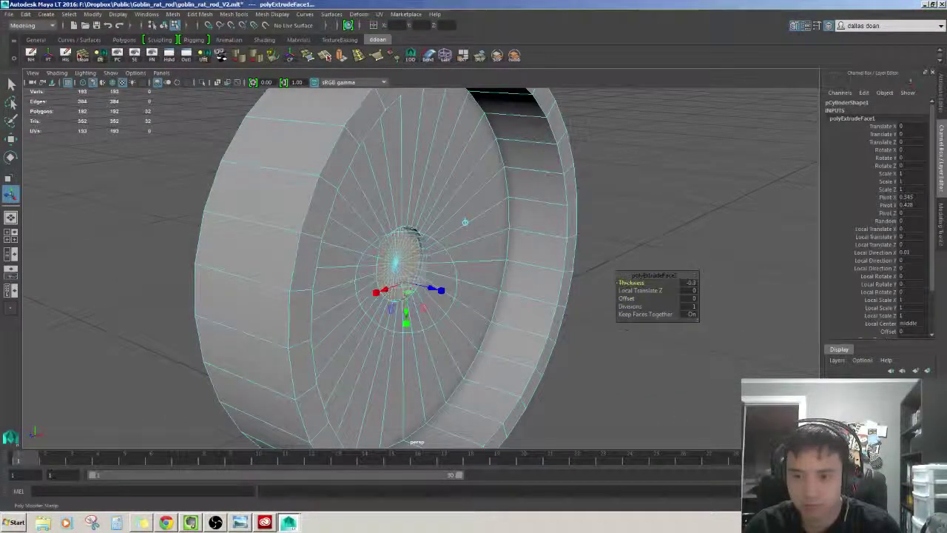
left_click_drag(613, 282, 569, 261, "alt")
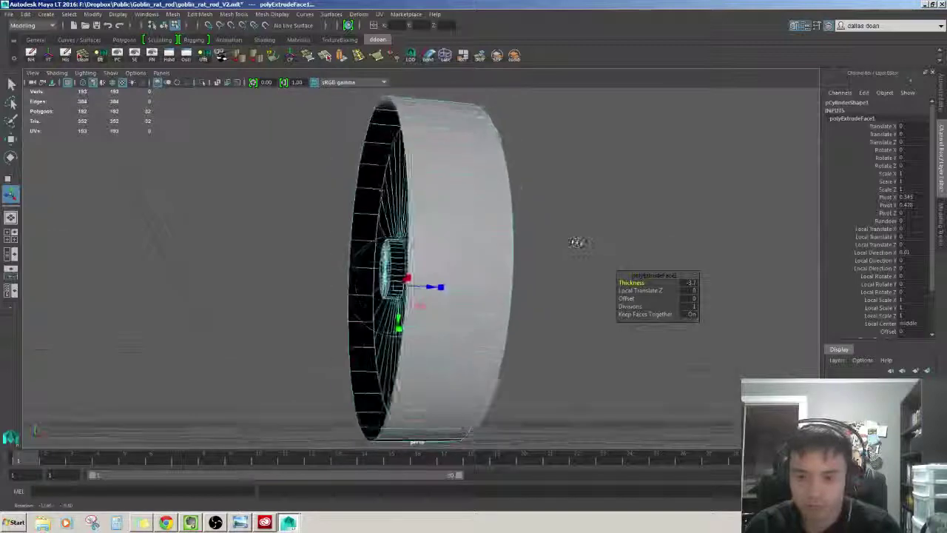
key("4")
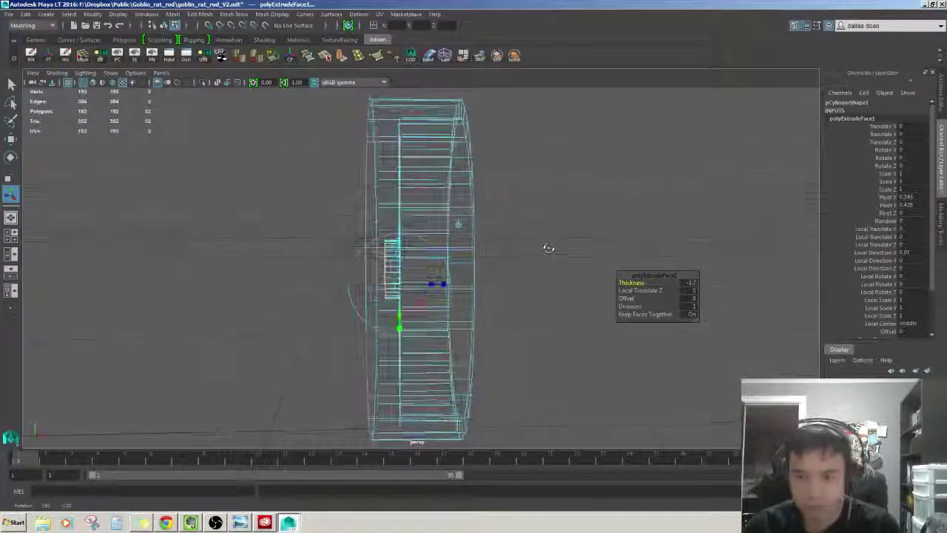
left_click_drag(532, 247, 479, 253, "alt")
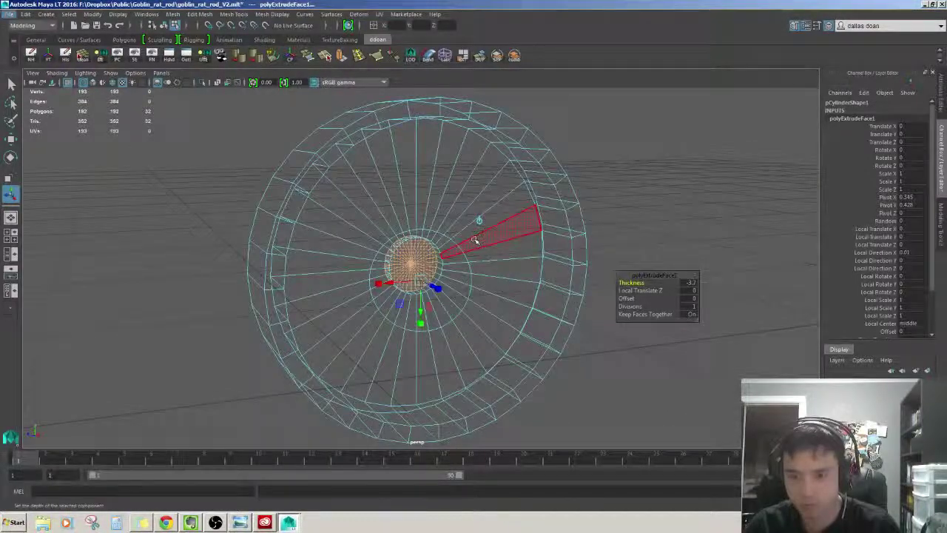
key("F8")
key("w")
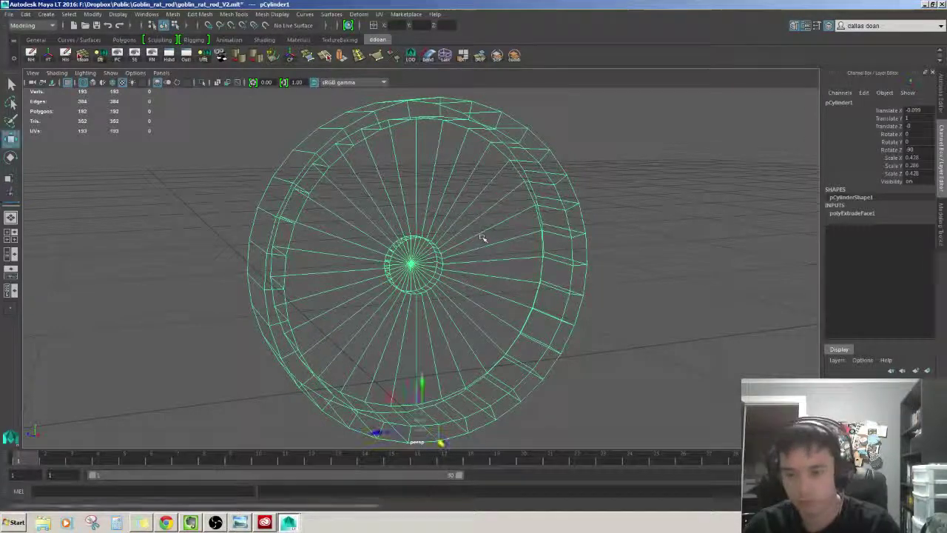
key("5")
mouse_move(546, 228)
left_mouse_down("alt")
mouse_move(518, 244)
mouse_move(532, 268)
mouse_move(481, 269)
mouse_move(506, 271)
left_mouse_up("alt")
scroll(518, 245, "up", 3)
scroll(507, 271, "down", 3)
left_click(615, 218)
mouse_move(614, 218)
left_mouse_down("alt")
mouse_move(563, 244)
mouse_move(592, 222)
left_mouse_up("alt")
left_click(444, 244)
mouse_move(444, 244)
left_mouse_down("alt")
mouse_move(471, 240)
mouse_move(452, 254)
mouse_move(585, 214)
mouse_move(444, 259)
mouse_move(459, 266)
mouse_move(451, 259)
left_mouse_up("alt")
left_click(585, 214)
left_click(444, 259)
scroll(421, 274, "down", 3)
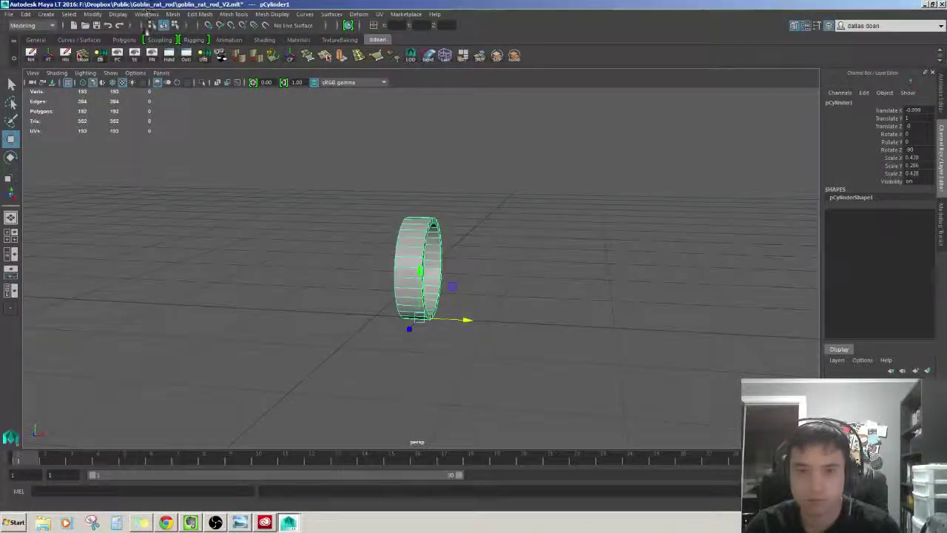
left_click_drag(385, 160, 397, 187, "alt")
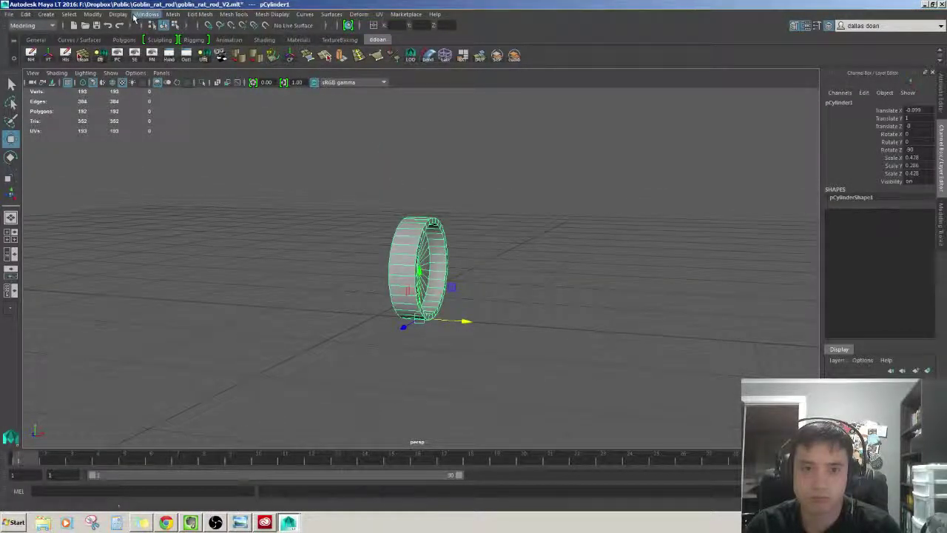
left_click(170, 14)
left_click(481, 205)
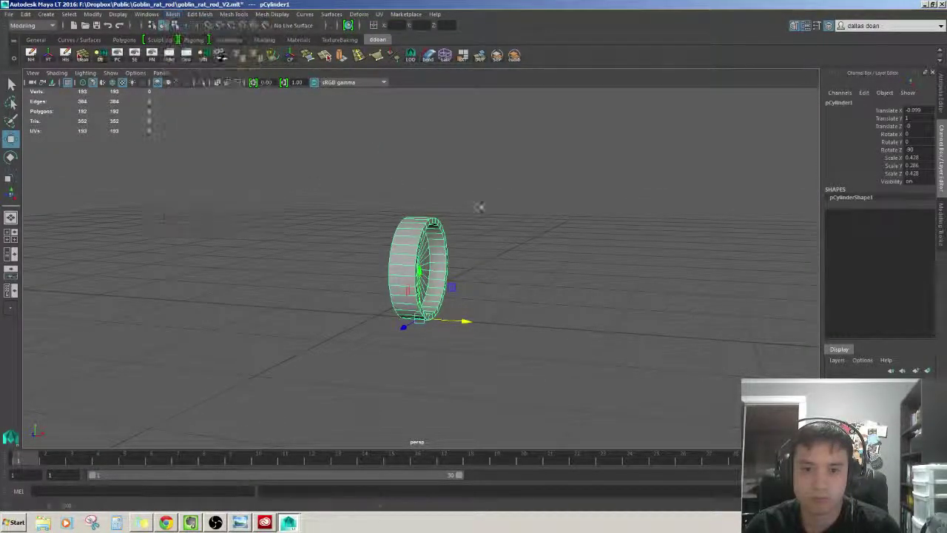
left_click_drag(481, 205, 452, 217, "alt")
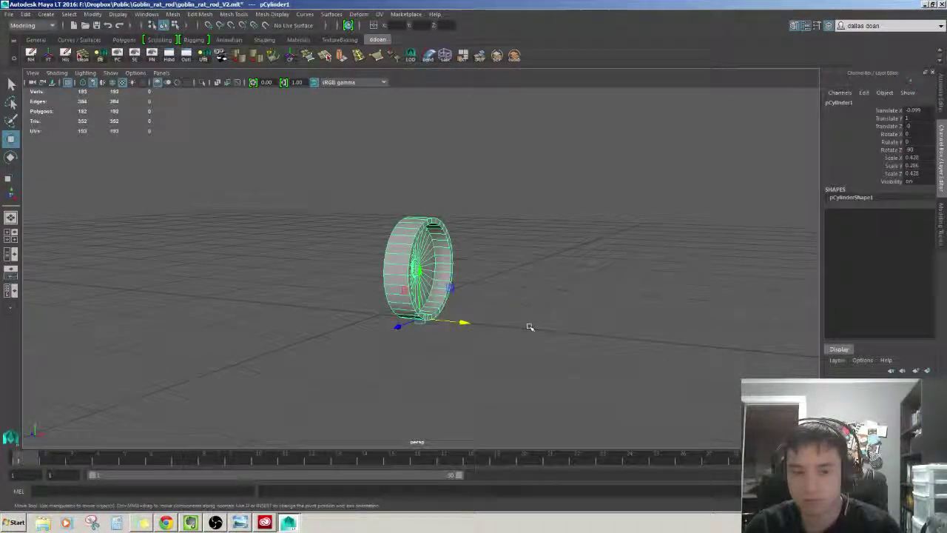
- Mirror the half cylinder into a full 384-face wheel, redoing the mirror after an undo
key("g")
key("f")
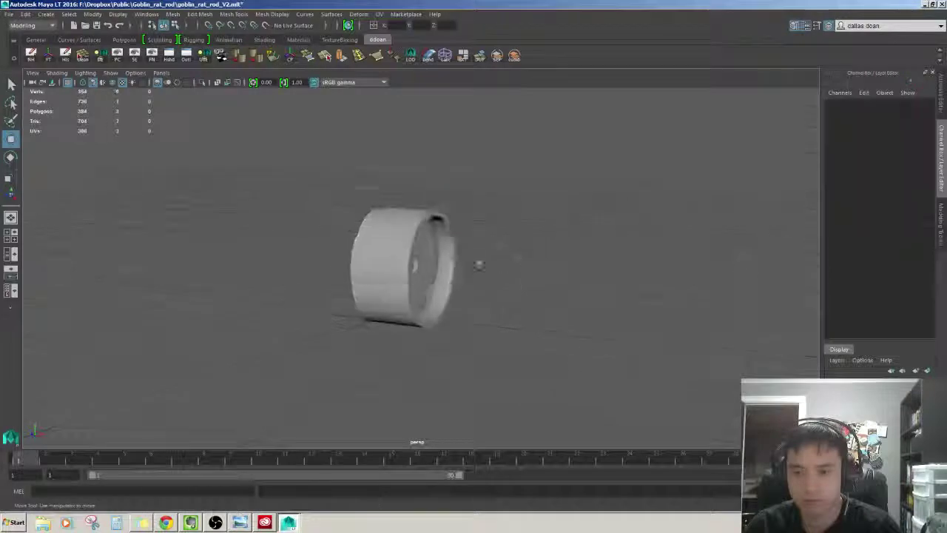
left_click_drag(407, 224, 380, 214, "alt")
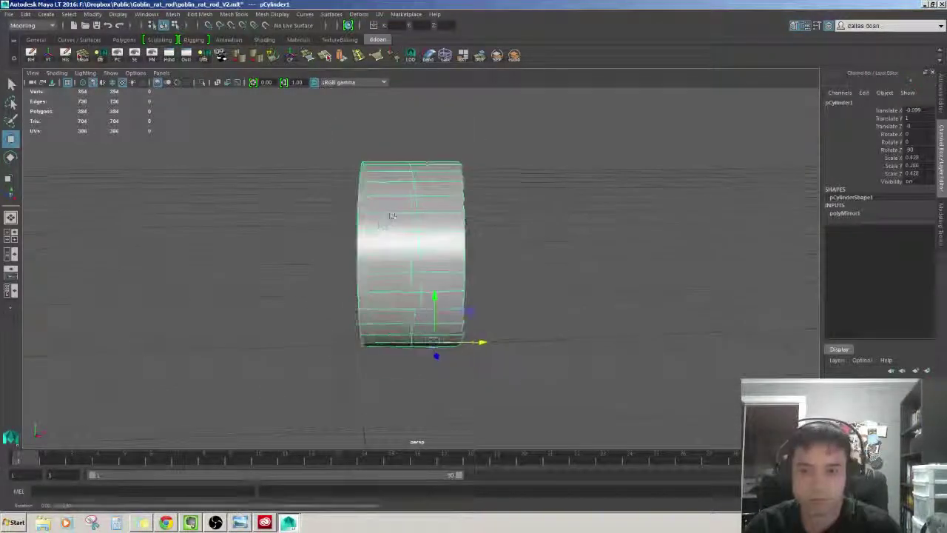
left_click(379, 213)
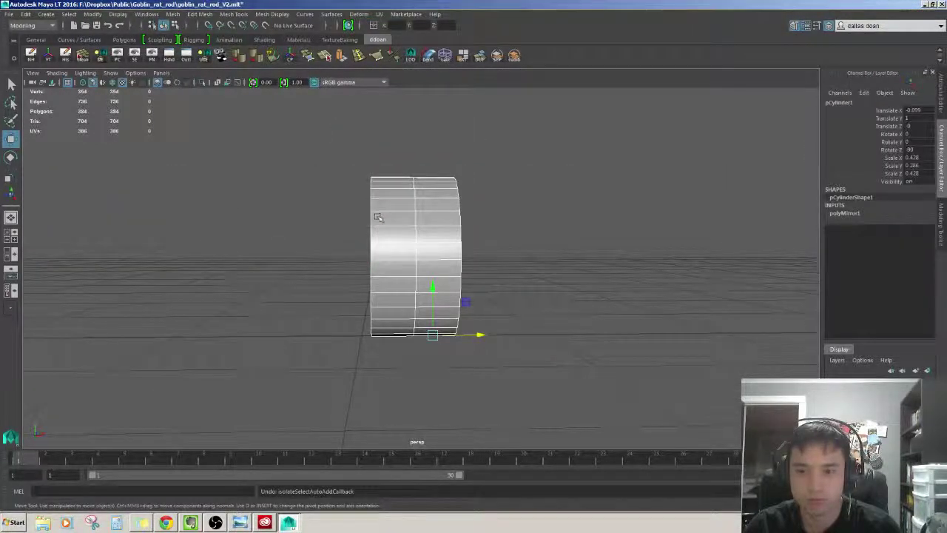
key("ctrl+z")
key("ctrl+z")
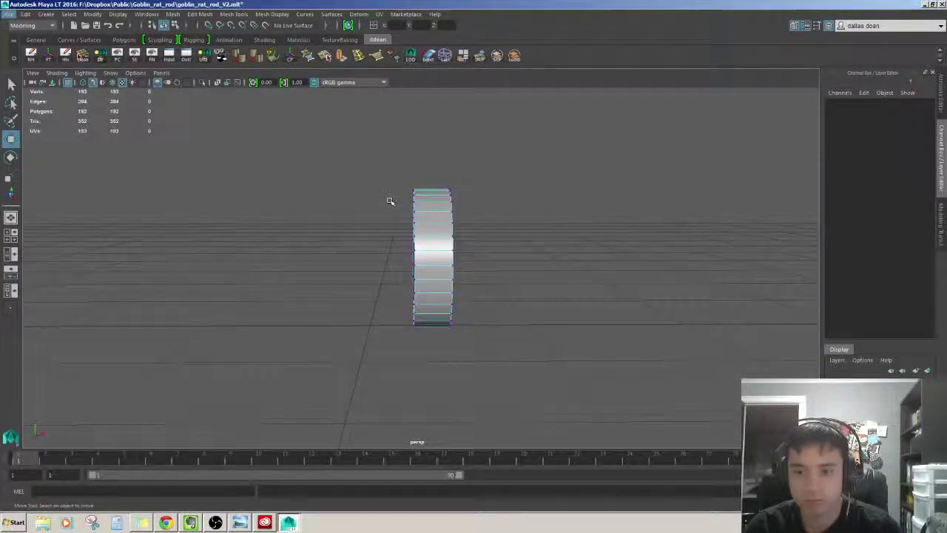
left_click_drag(423, 326, 423, 326)
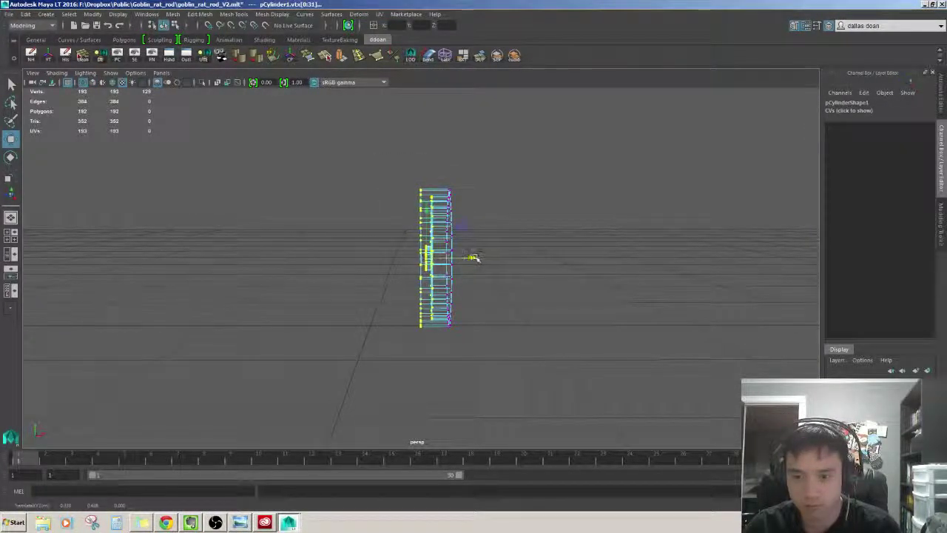
key("F8")
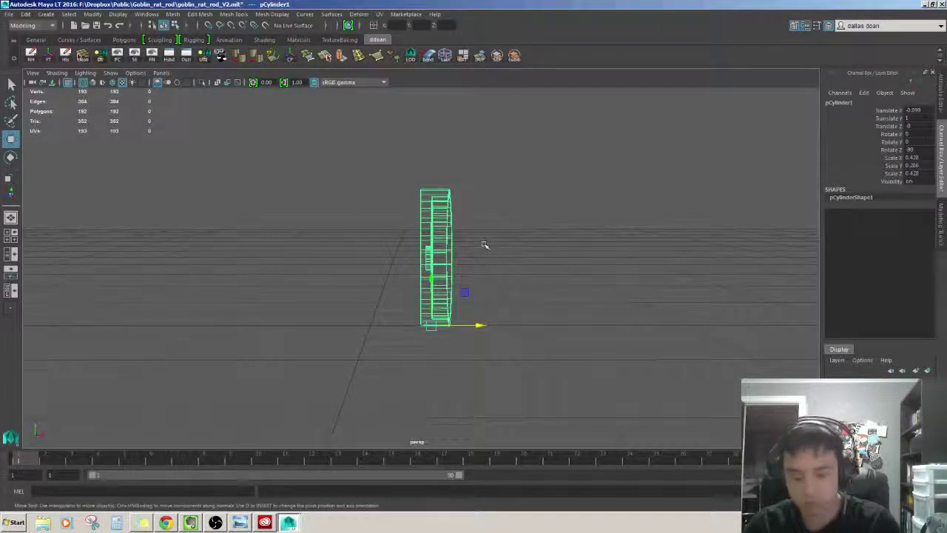
key("5")
left_click_drag(483, 244, 489, 222, "alt")
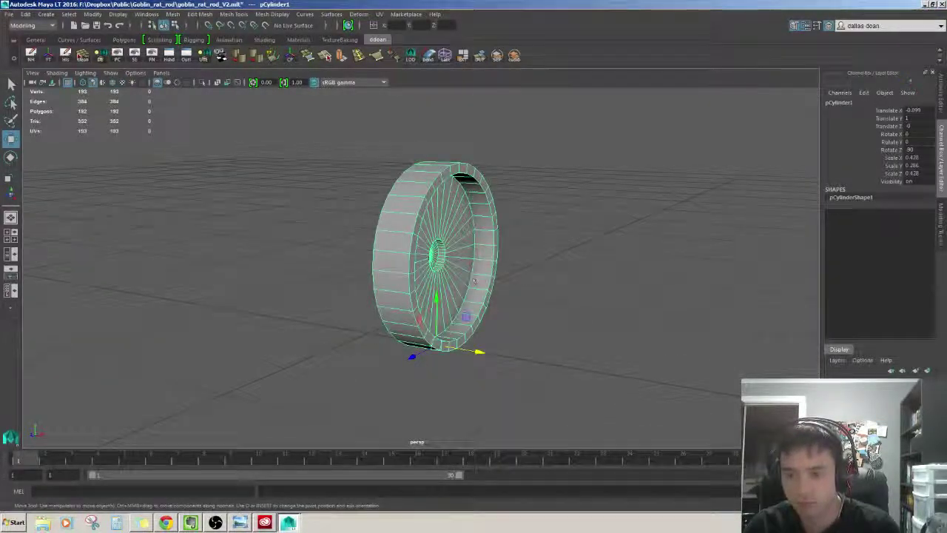
mouse_move(544, 324)
left_mouse_down("alt")
mouse_move(599, 288)
mouse_move(416, 250)
mouse_move(518, 237)
left_mouse_up("alt")
- Check the mirrored wheel with smooth preview on and off, then bring up the Polygons shelf
left_click(570, 232)
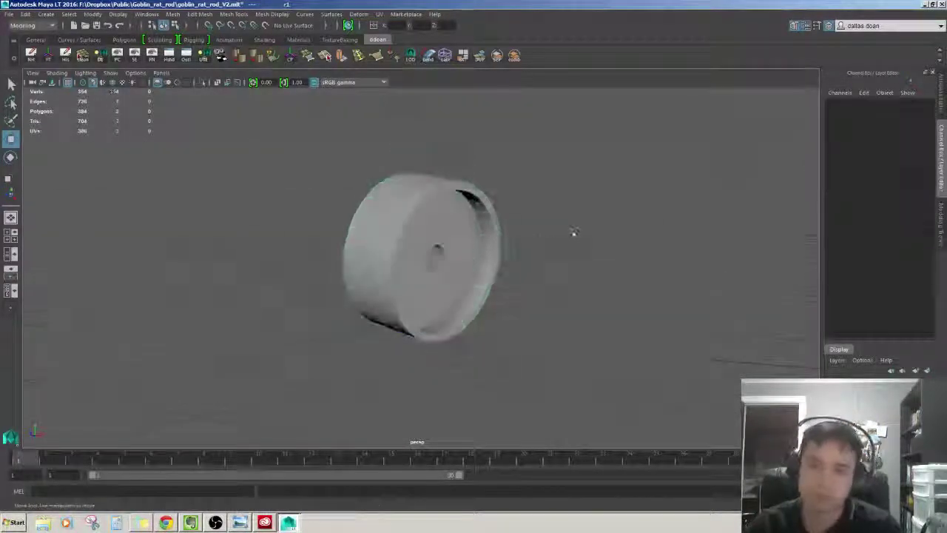
key("3")
left_click(415, 216)
key("1")
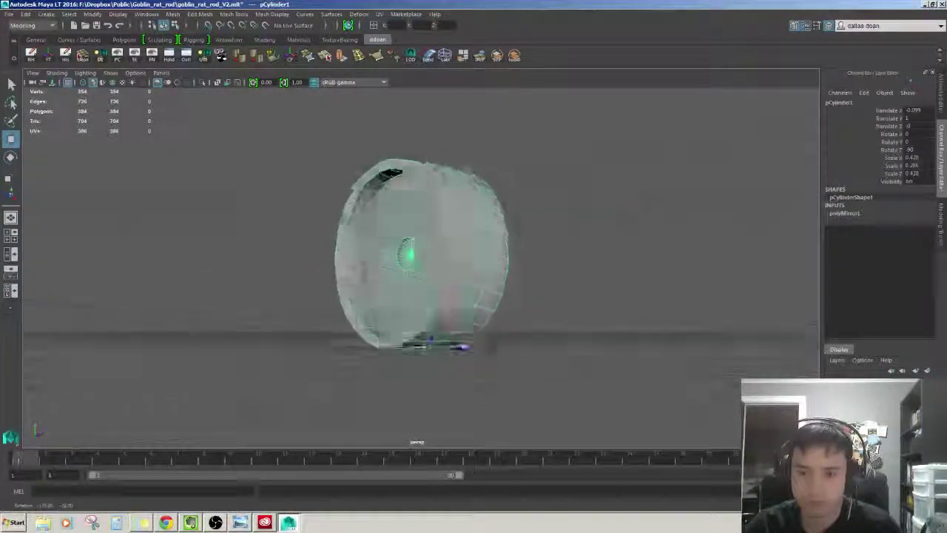
mouse_move(415, 216)
left_mouse_down("alt")
mouse_move(523, 89)
mouse_move(384, 297)
mouse_move(355, 233)
mouse_move(538, 308)
left_mouse_up("alt")
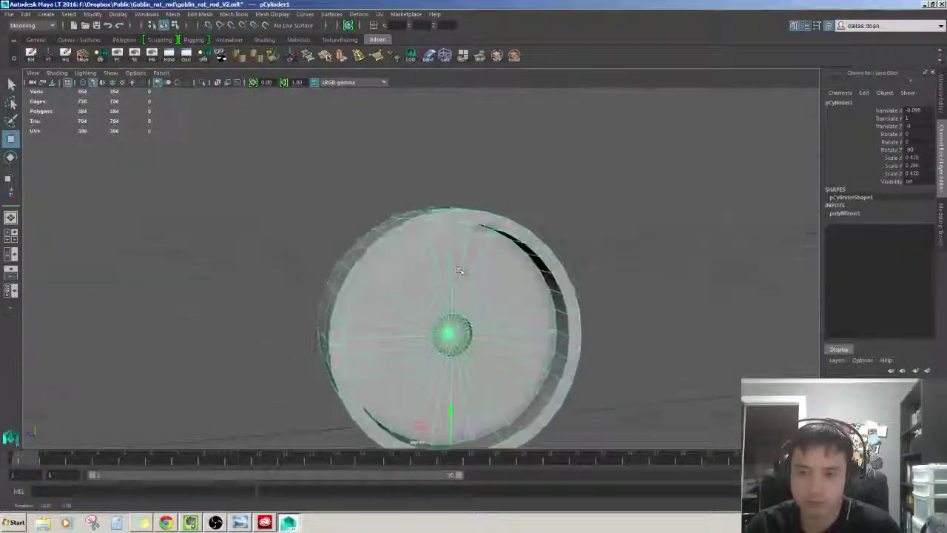
left_click(547, 256)
mouse_move(539, 309)
left_mouse_down("alt")
mouse_move(548, 256)
mouse_move(565, 282)
mouse_move(472, 224)
left_mouse_up("alt")
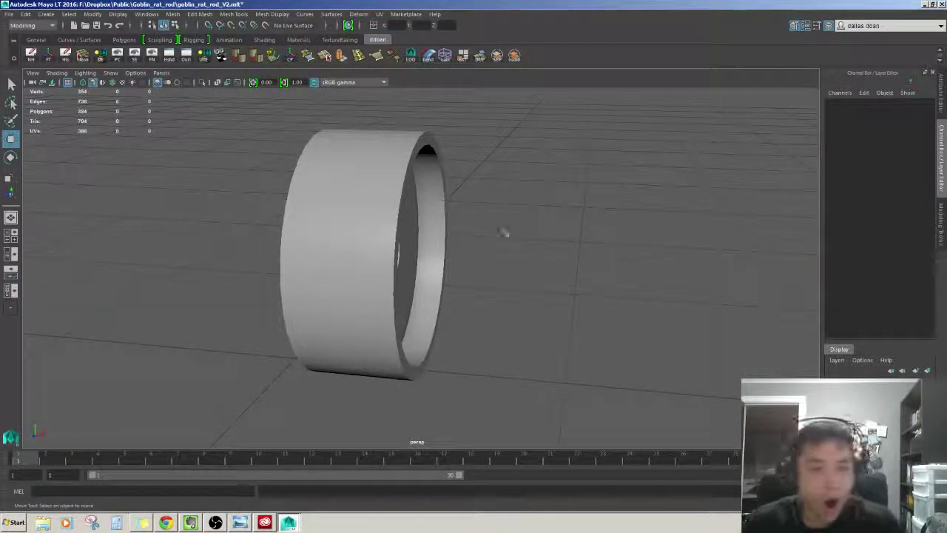
mouse_move(503, 232)
left_mouse_down("alt")
mouse_move(340, 207)
mouse_move(492, 195)
mouse_move(518, 222)
left_mouse_up("alt")
left_click(340, 207)
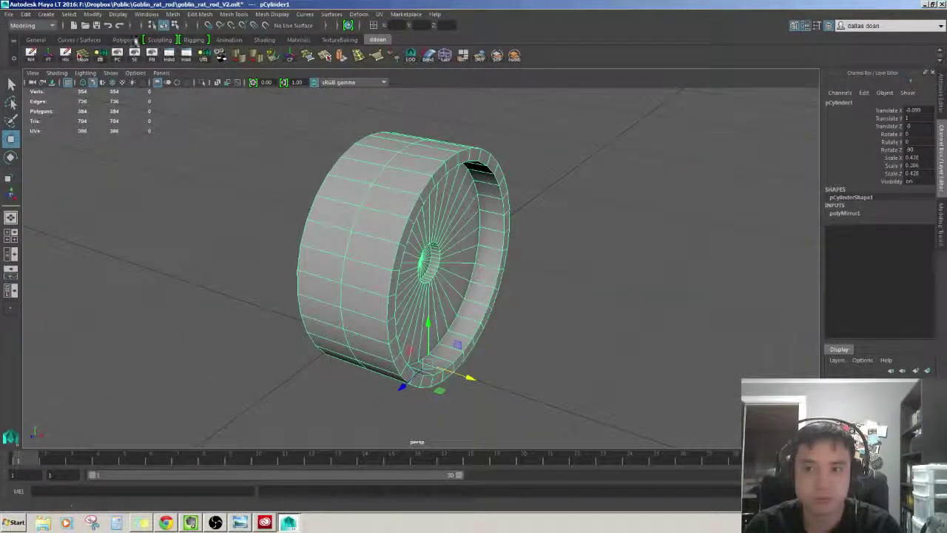
left_click(134, 40)
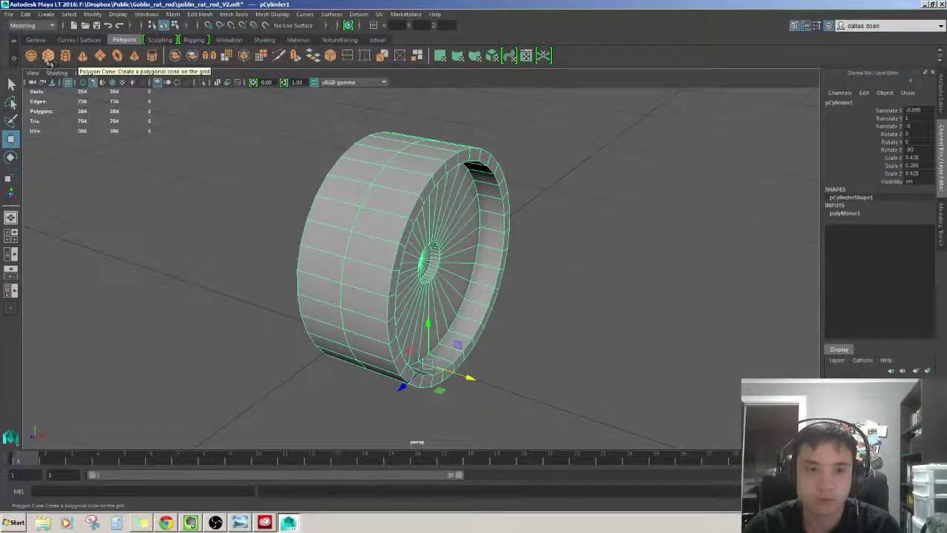
- Create a polygon cone and raise it to 0.817 on Y above the wheel
left_click(82, 55)
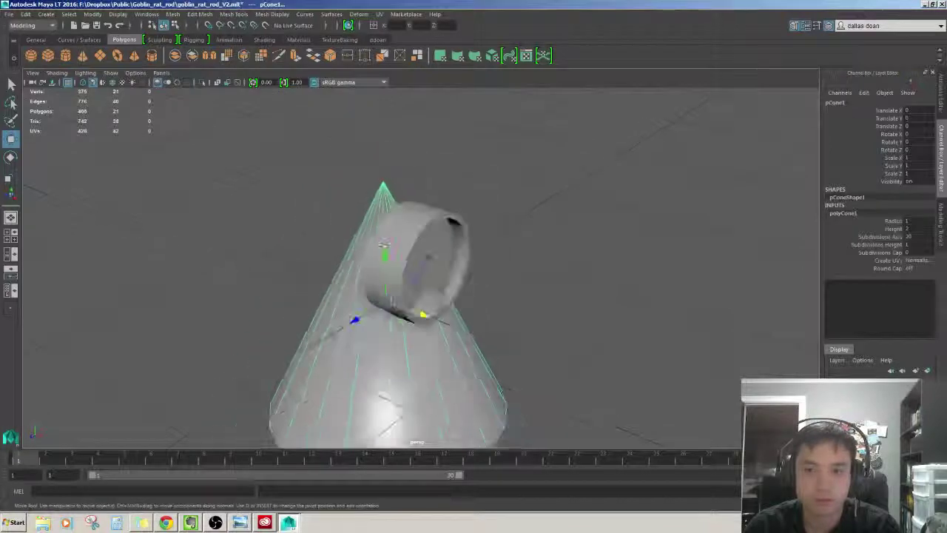
scroll(406, 266, "down", 2)
scroll(407, 266, "down", 1)
left_click_drag(406, 255, 406, 193)
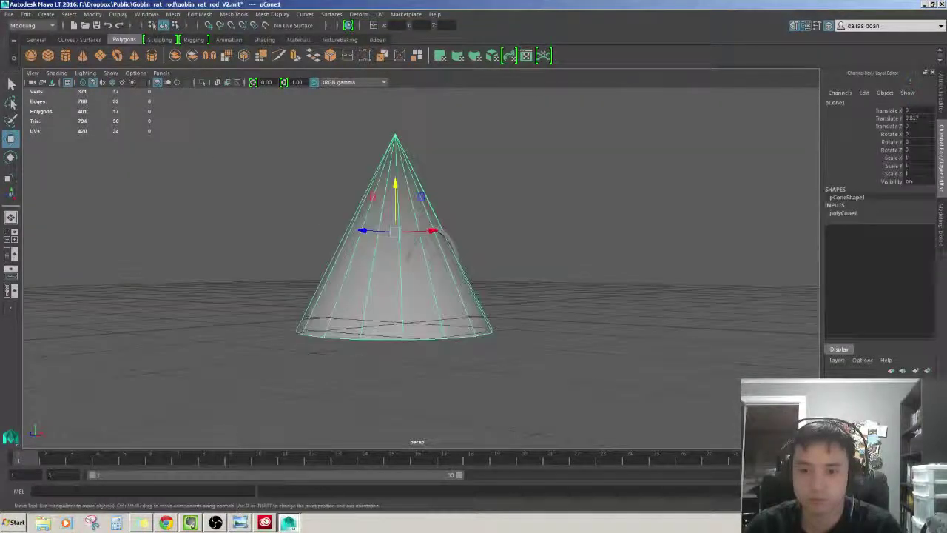
- Set the cone's Subdivisions Axis to 12, then change it to 16
left_click(857, 212)
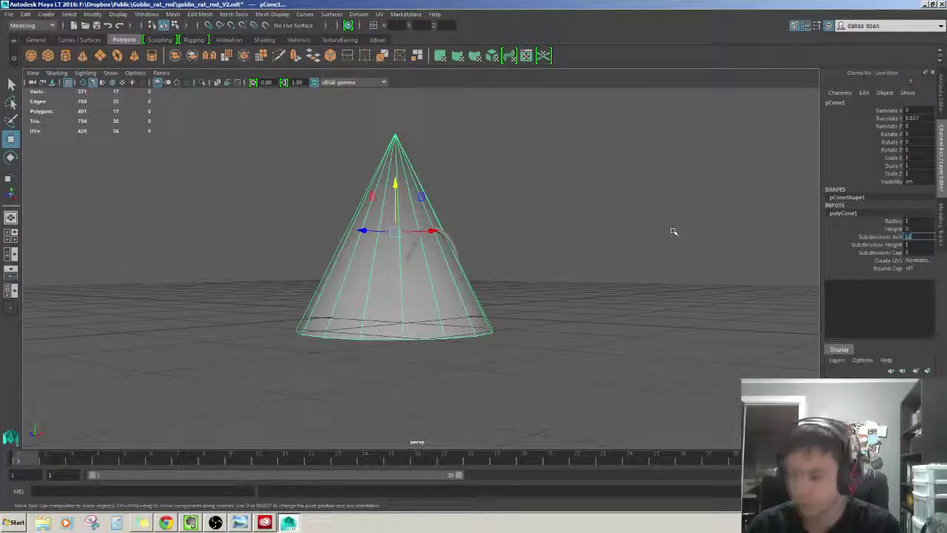
type("12")
key("Return")
left_click(587, 178)
left_click_drag(588, 177, 419, 239, "alt")
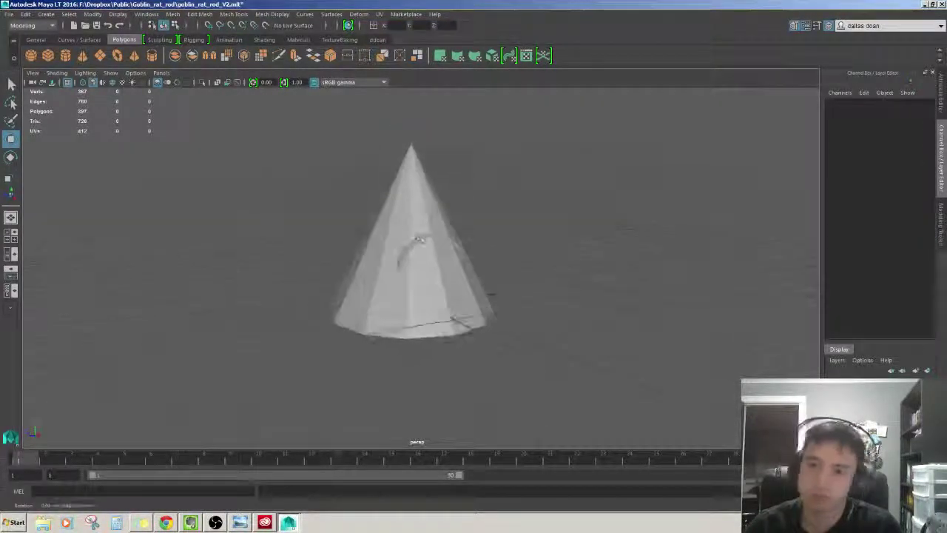
left_click(419, 239)
left_click(847, 214)
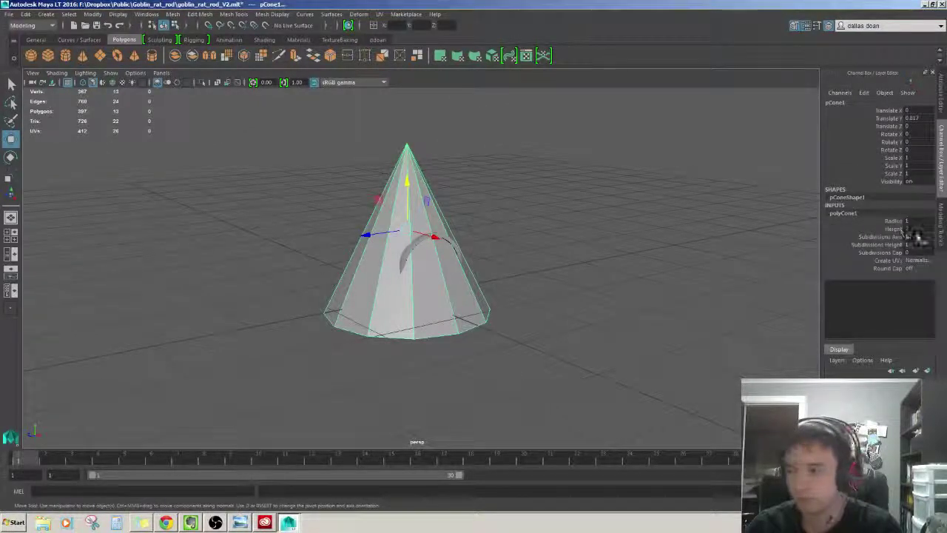
type("16")
key("Return")
left_click_drag(405, 255, 433, 233, "alt")
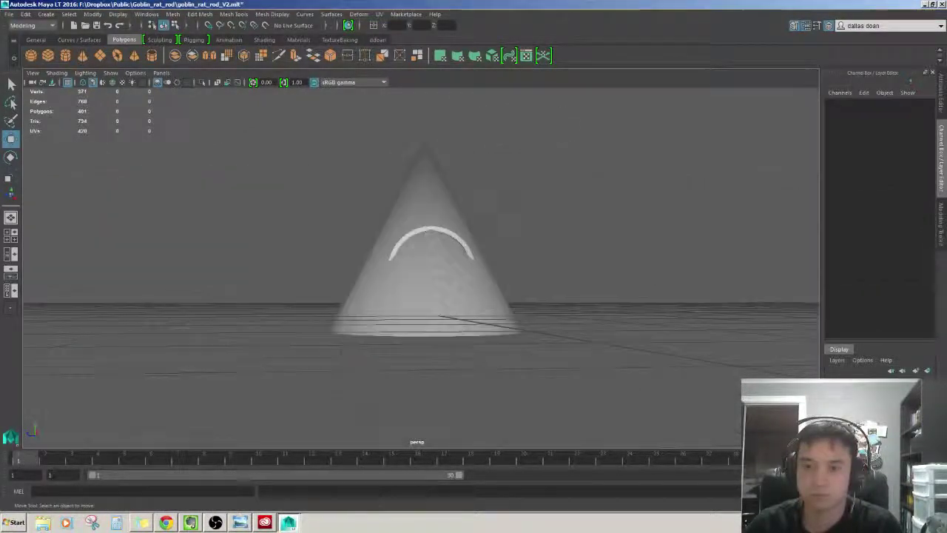
mouse_move(457, 191)
left_mouse_down("alt")
mouse_move(455, 436)
mouse_move(444, 333)
left_mouse_up("alt")
key("r")
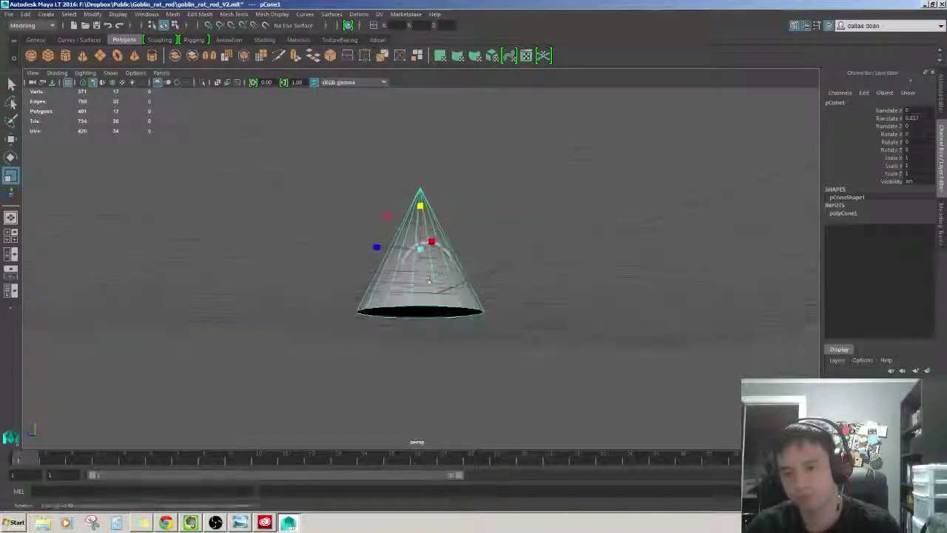
- Shrink the cone, turn on wireframe-on-shaded display, and move the cone toward the top of the rim
left_click_drag(398, 240, 323, 277)
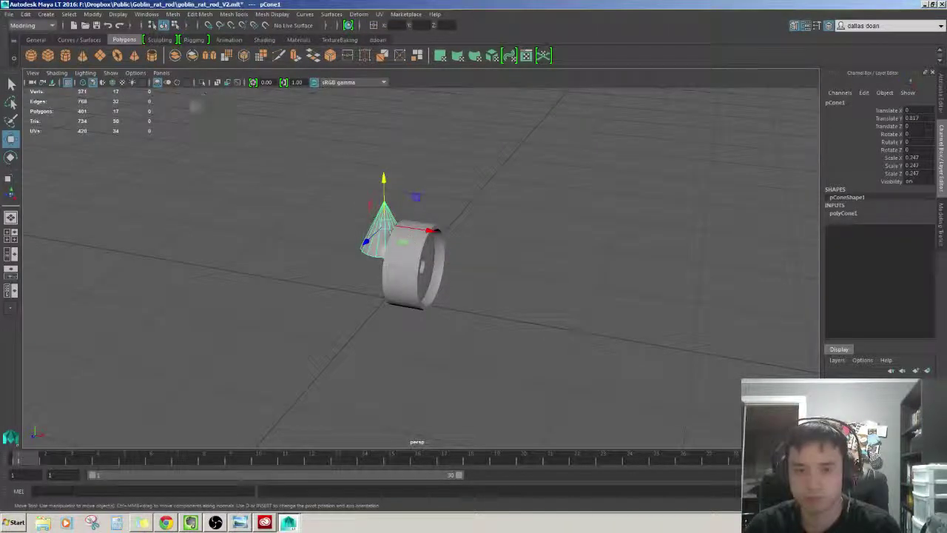
left_click(83, 82)
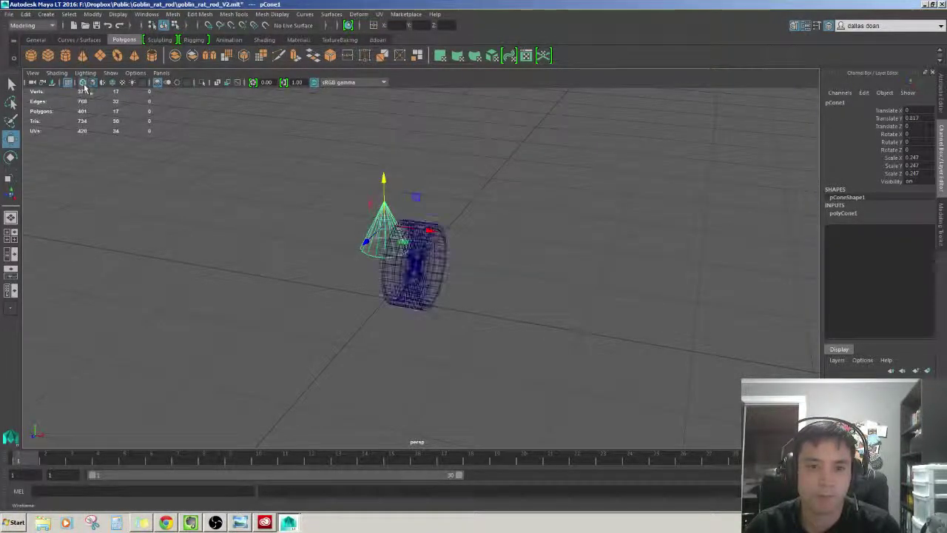
left_click(93, 82)
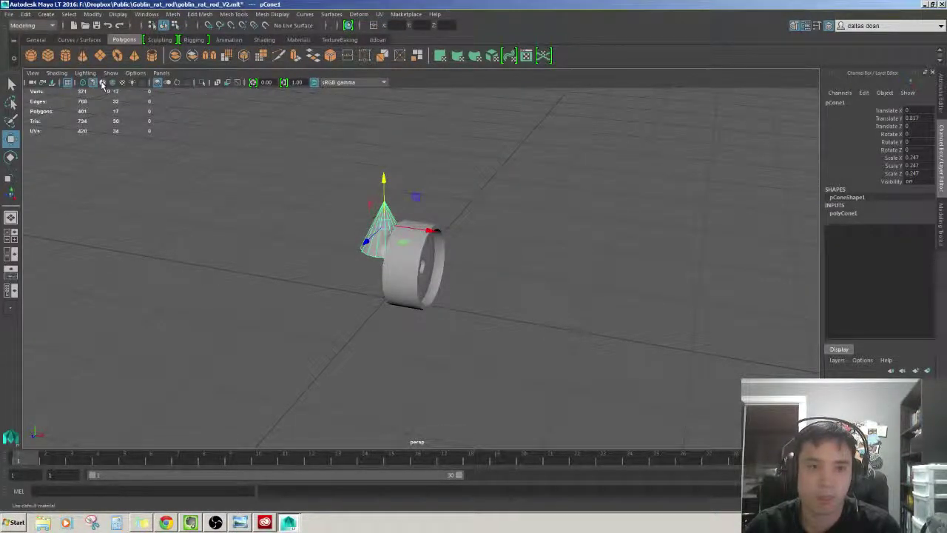
left_click(113, 82)
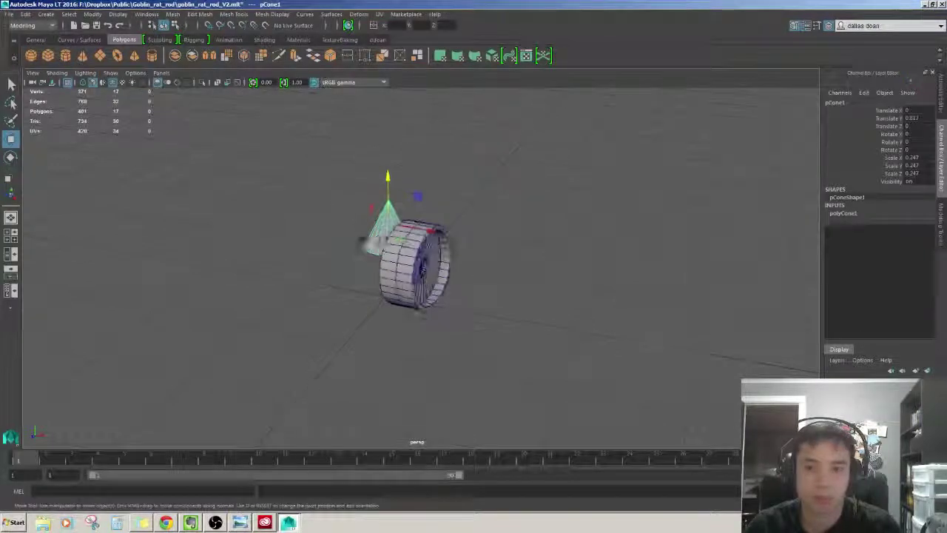
left_click(296, 222)
left_click(381, 222)
key("f")
left_click_drag(421, 221, 421, 216)
left_click_drag(444, 237, 525, 317, "alt")
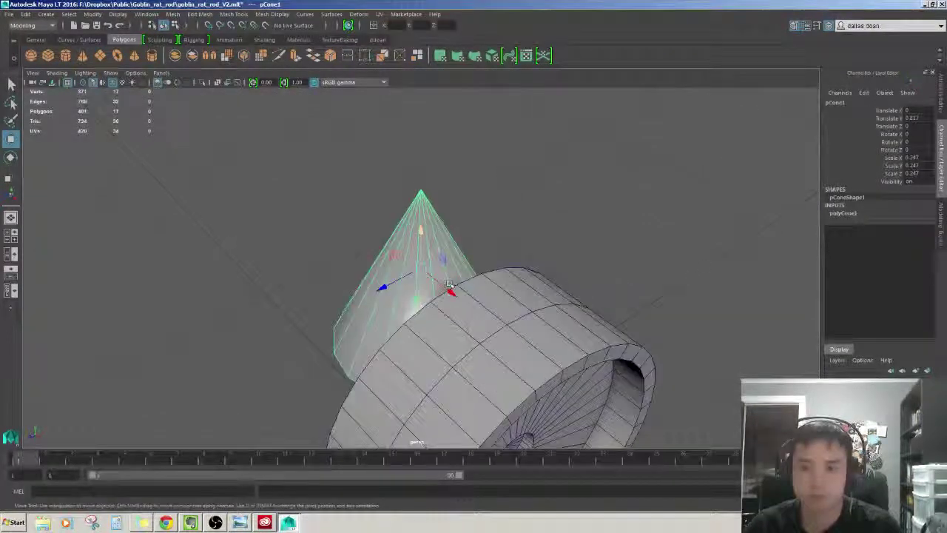
left_click_drag(419, 276, 444, 252, "alt")
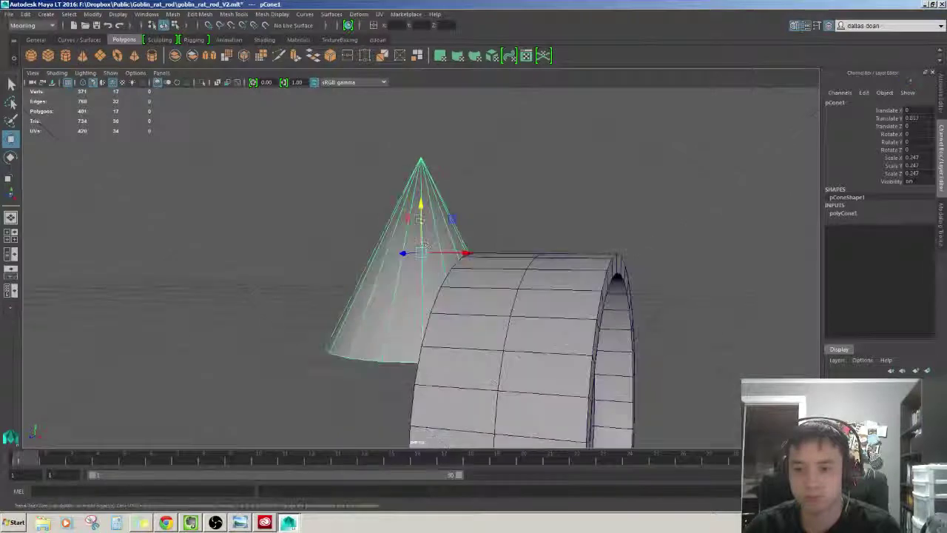
left_click_drag(422, 215, 419, 111)
middle_click_drag(418, 111, 436, 199, "alt")
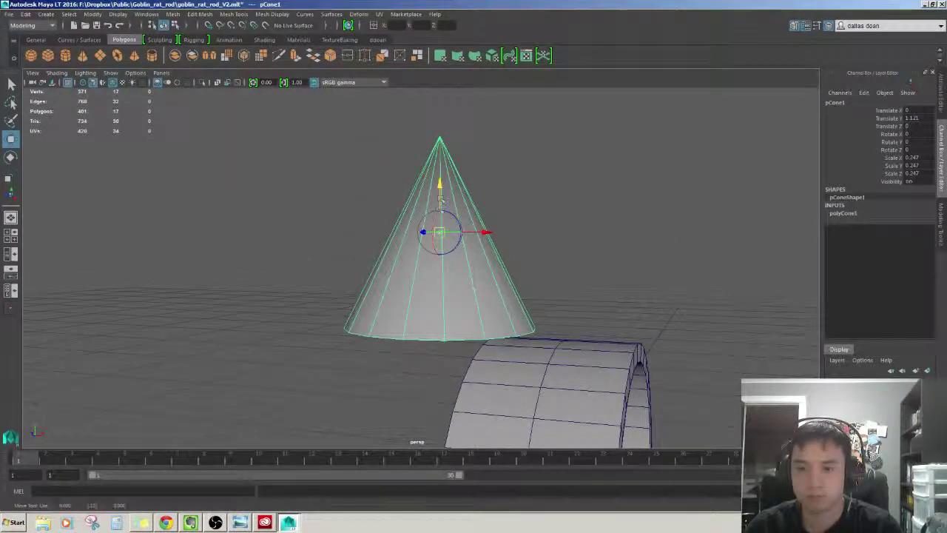
mouse_move(443, 323)
left_mouse_down("alt")
mouse_move(492, 323)
mouse_move(545, 296)
mouse_move(530, 320)
mouse_move(510, 315)
mouse_move(464, 336)
mouse_move(392, 314)
mouse_move(400, 266)
left_mouse_up("alt")
- Scale the cone down to 0.032 and snap it onto a vertex on the rim's top edge
key("r")
key("w")
scroll(392, 314, "up", 3)
key("r")
left_click_drag(420, 224, 383, 237)
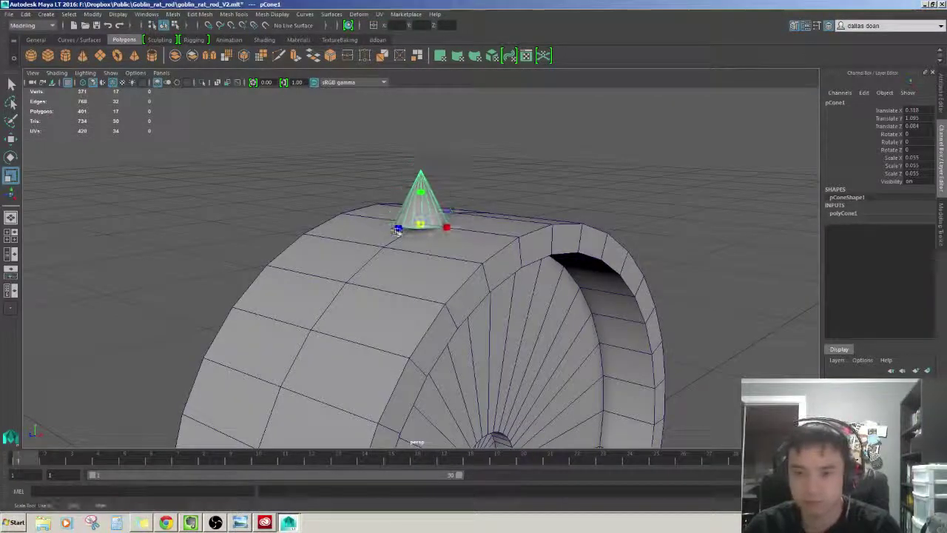
left_click_drag(425, 197, 461, 263, "alt")
key("ctrl+z")
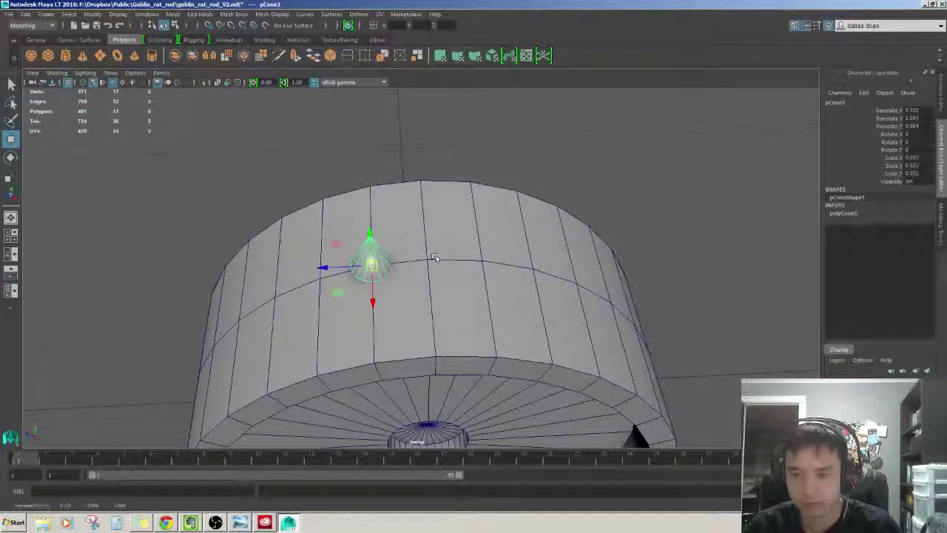
middle_click_drag(433, 261, 424, 262)
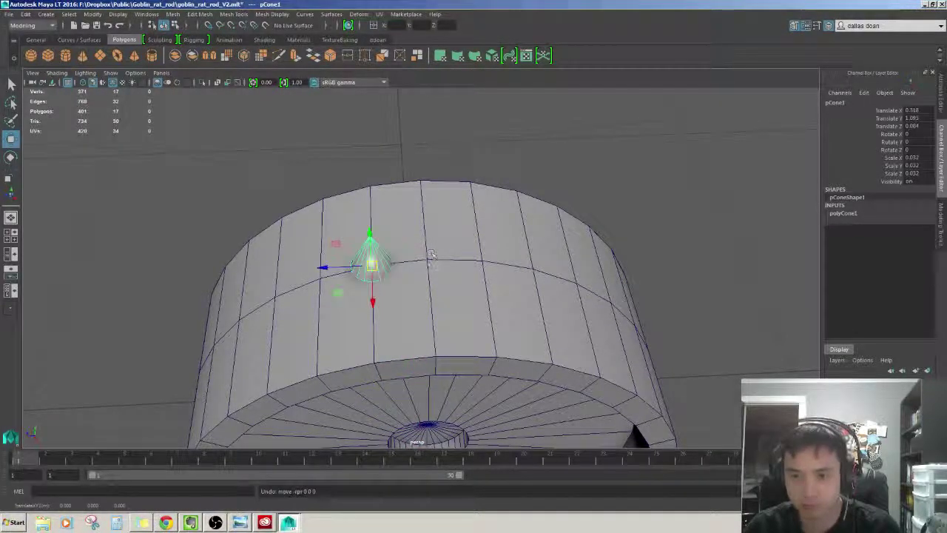
mouse_move(425, 263)
left_mouse_down("alt")
mouse_move(459, 251)
mouse_move(419, 282)
left_mouse_up("alt")
key("f")
scroll(419, 272, "down", 3)
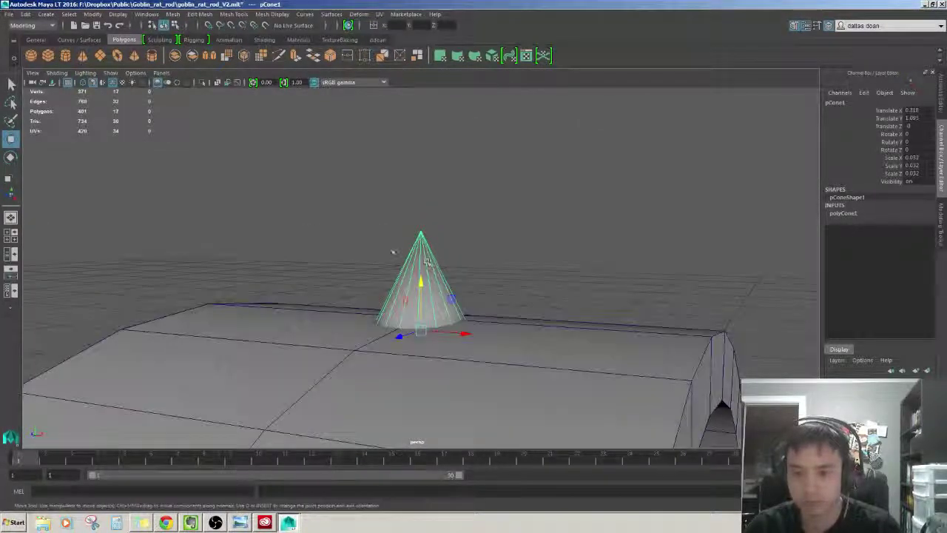
- Pull the cone's tip vertex up along Y into a tall spike, then reselect the cone
left_click(420, 234)
mouse_move(420, 191)
left_mouse_down()
mouse_move(423, 83)
mouse_move(422, 148)
left_mouse_up()
left_click_drag(422, 211, 429, 223, "alt")
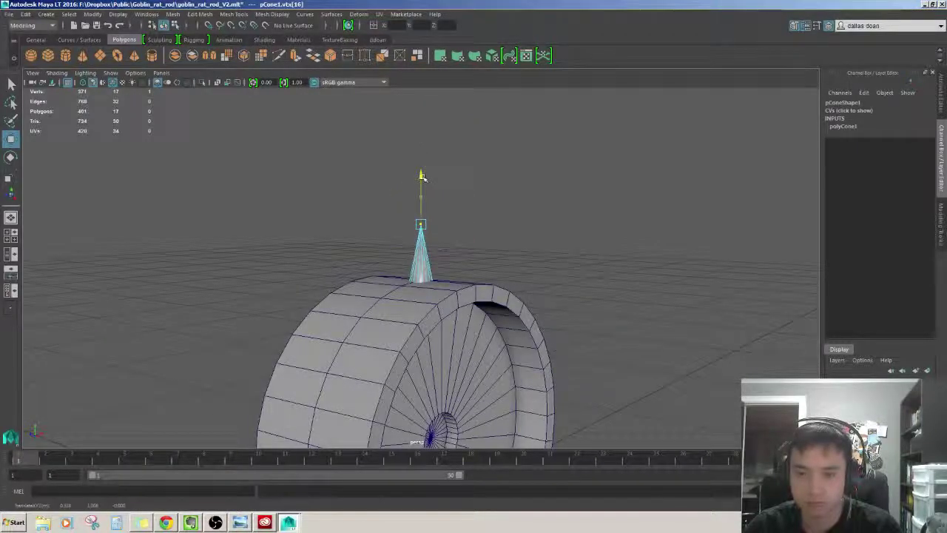
left_click_drag(422, 182, 501, 216, "alt")
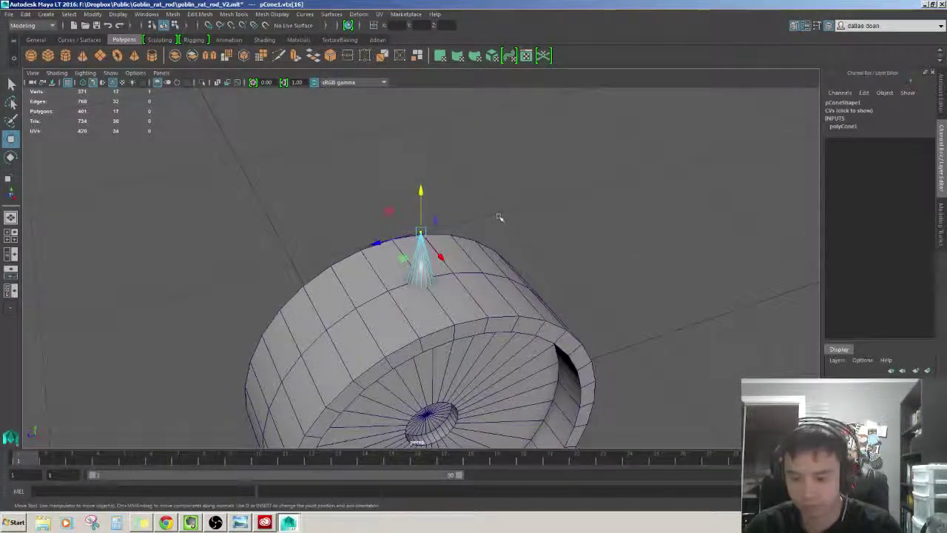
left_click(573, 186)
scroll(460, 272, "up", 3)
left_click(421, 252)
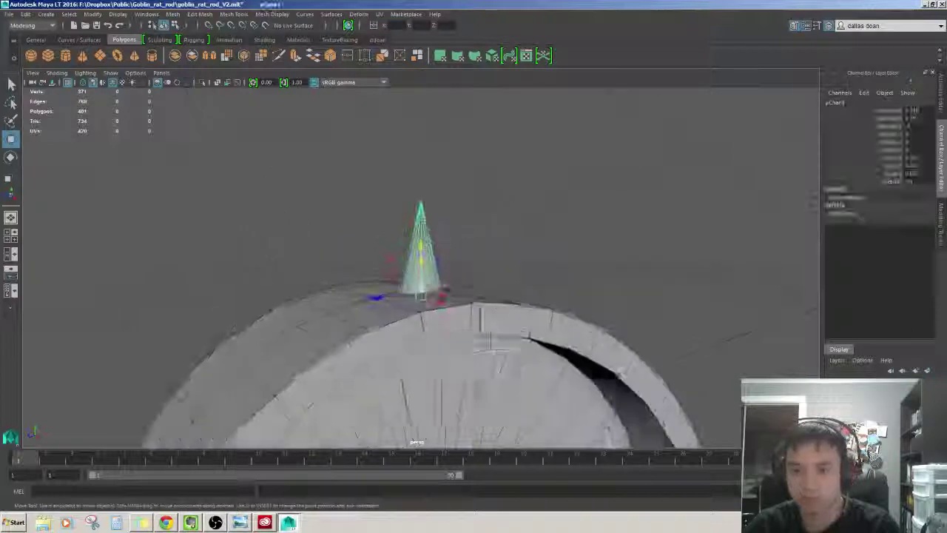
- Isolate the cone and delete its base face so it is open underneath
key("ctrl+1")
key("f")
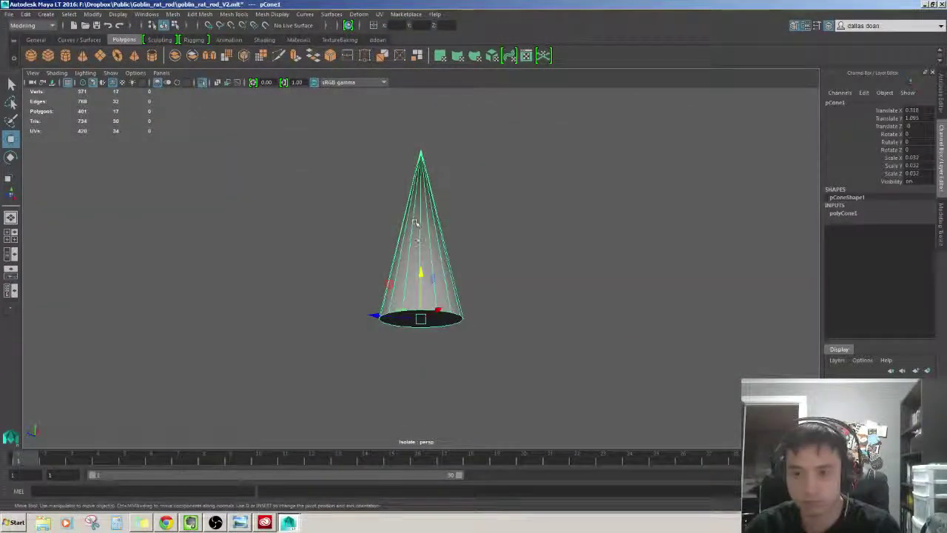
key("ctrl+F11")
left_click_drag(422, 311, 422, 222, "alt")
left_click(420, 263)
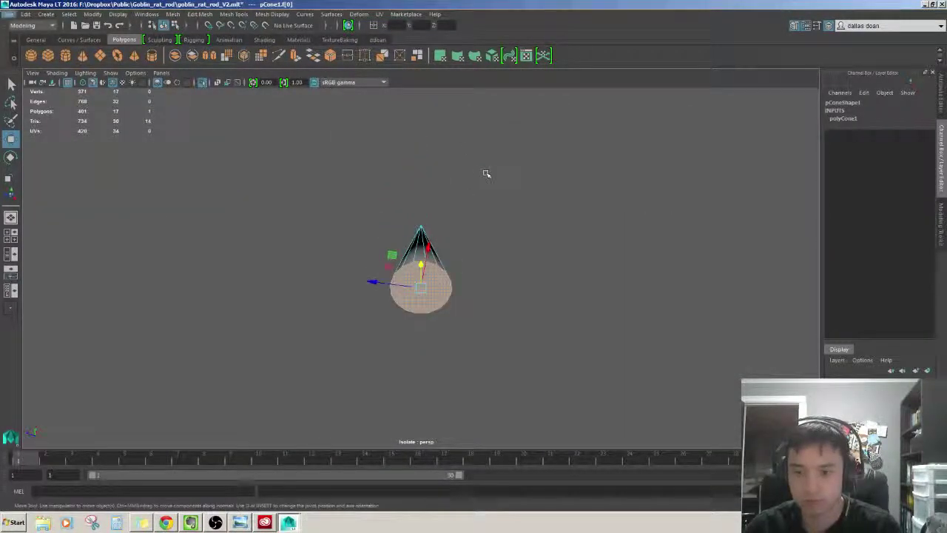
key("Delete")
- Return to object mode, show the whole wheel again and reselect the cone
left_click_drag(484, 173, 484, 266, "alt")
key("F8")
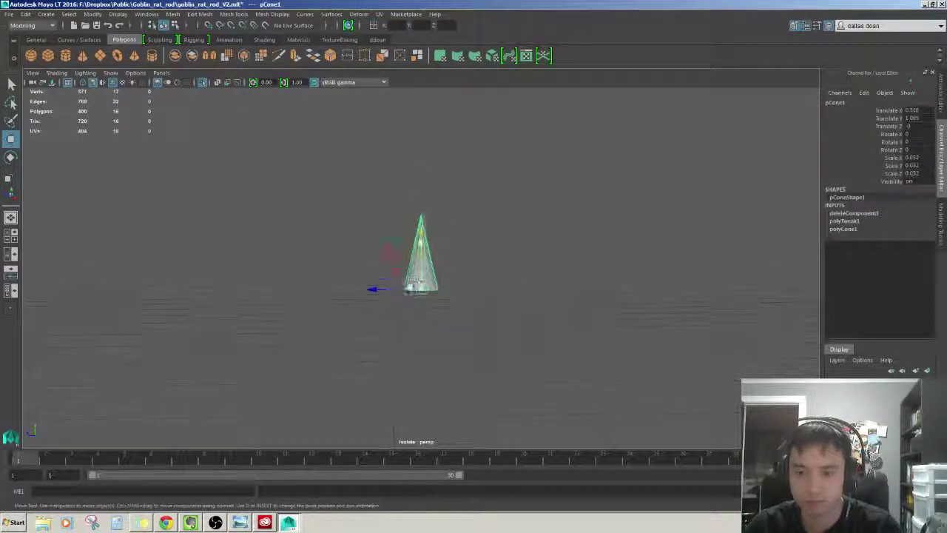
key("ctrl+1")
left_click(545, 243)
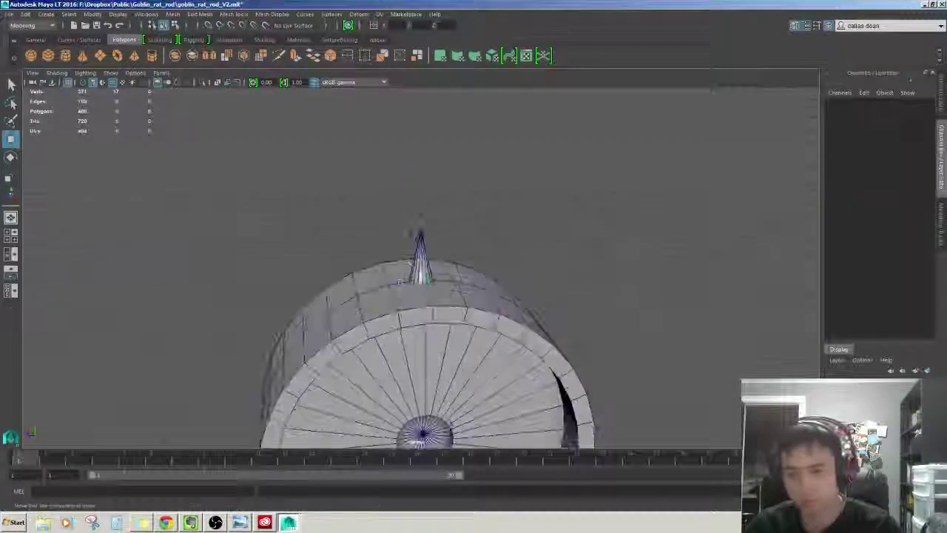
left_click(419, 262)
mouse_move(400, 282)
left_mouse_down("alt")
mouse_move(373, 286)
mouse_move(455, 248)
mouse_move(414, 273)
left_mouse_up("alt")
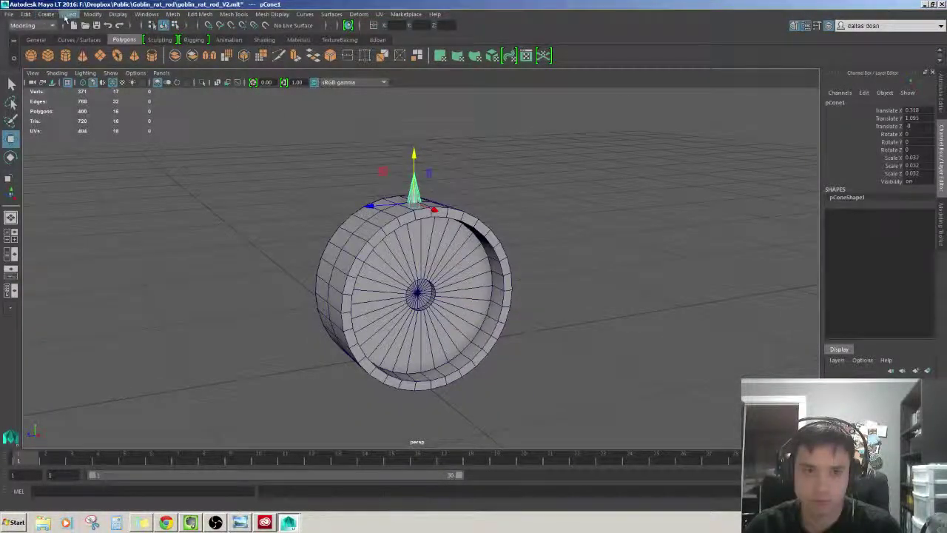
- Duplicate the cone from the Edit menu, then undo the duplicate
left_click(25, 14)
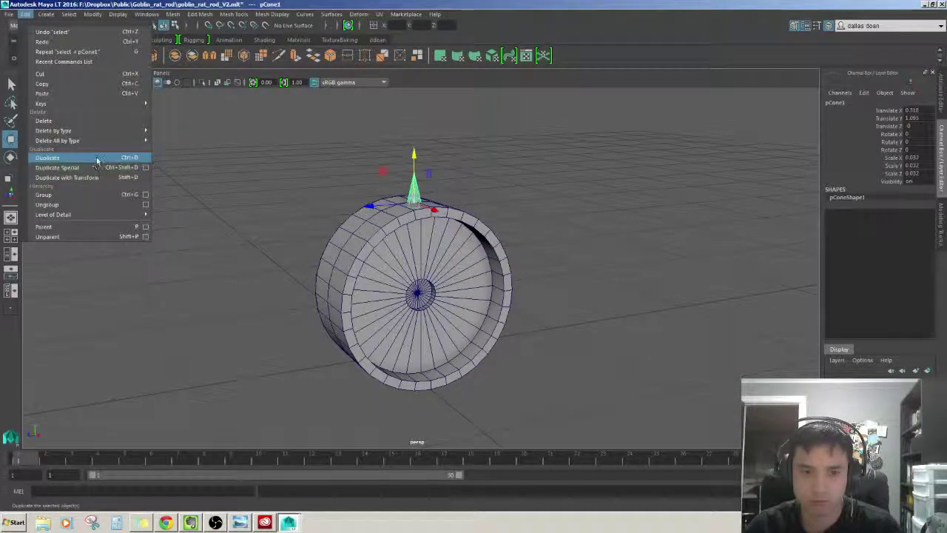
left_click(122, 169)
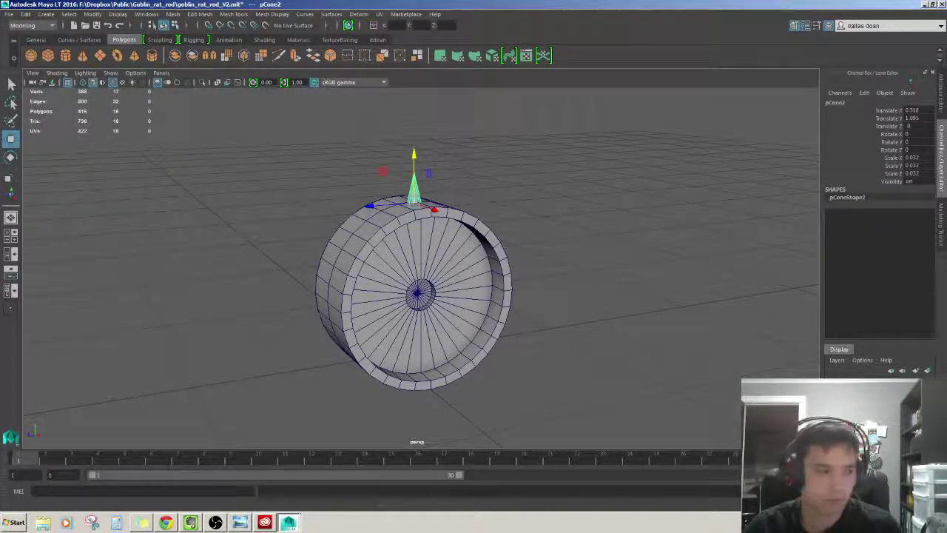
left_click_drag(518, 318, 562, 318, "alt")
key("ctrl+z")
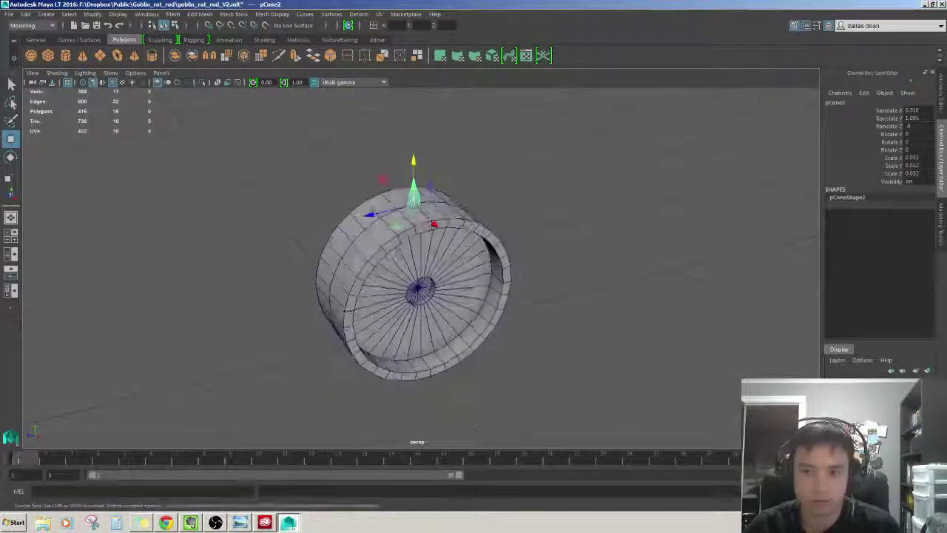
key("ctrl+z")
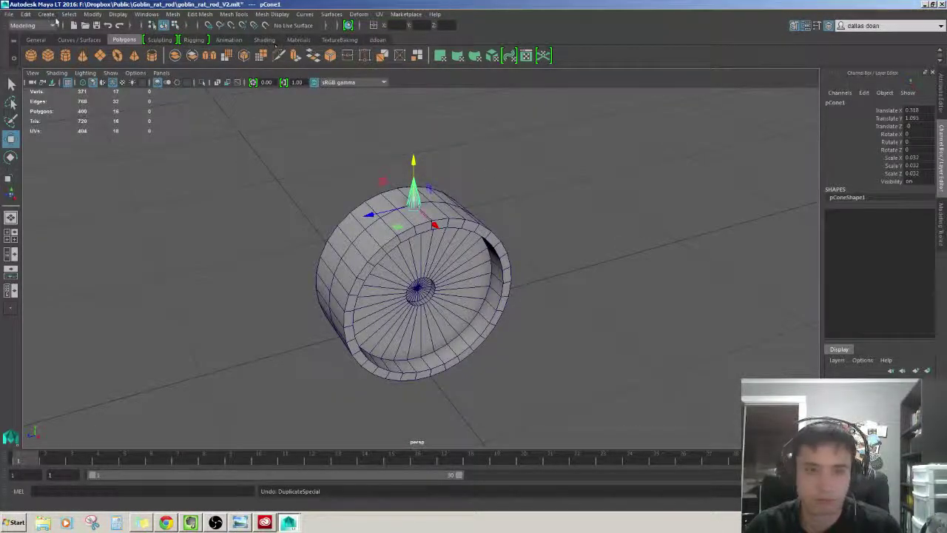
- Open the Duplicate Special options and close them without duplicating
left_click(28, 14)
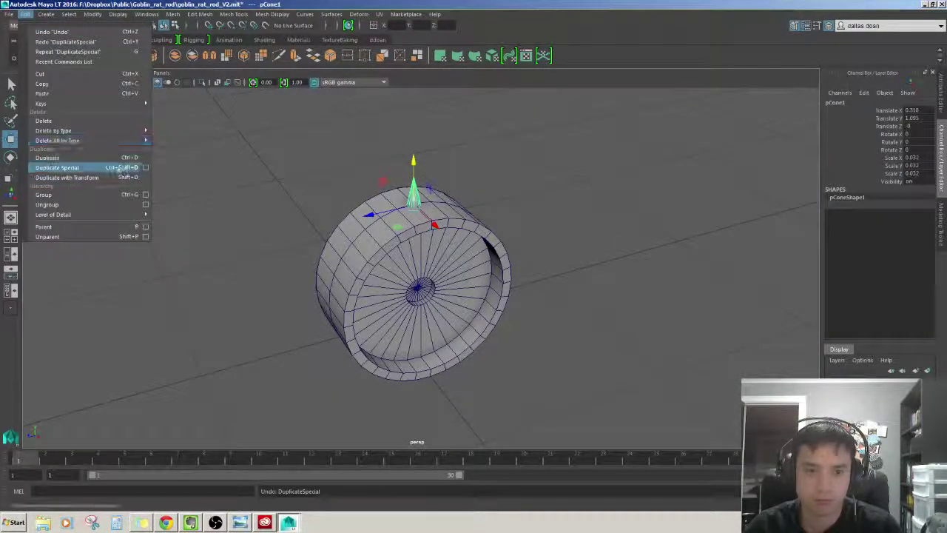
left_click(145, 168)
left_click_drag(605, 158, 733, 156)
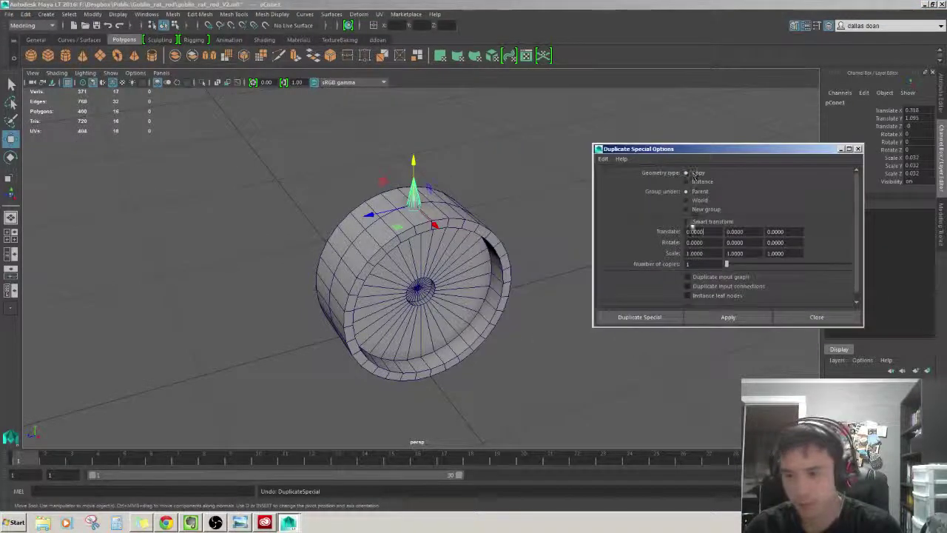
mouse_move(474, 193)
left_mouse_down("alt")
mouse_move(413, 184)
mouse_move(431, 195)
left_mouse_up("alt")
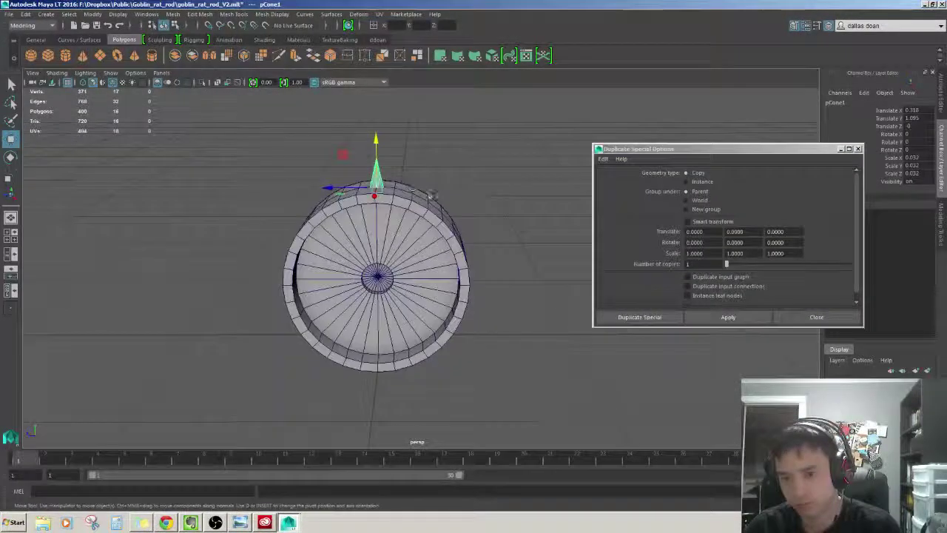
left_click(651, 263)
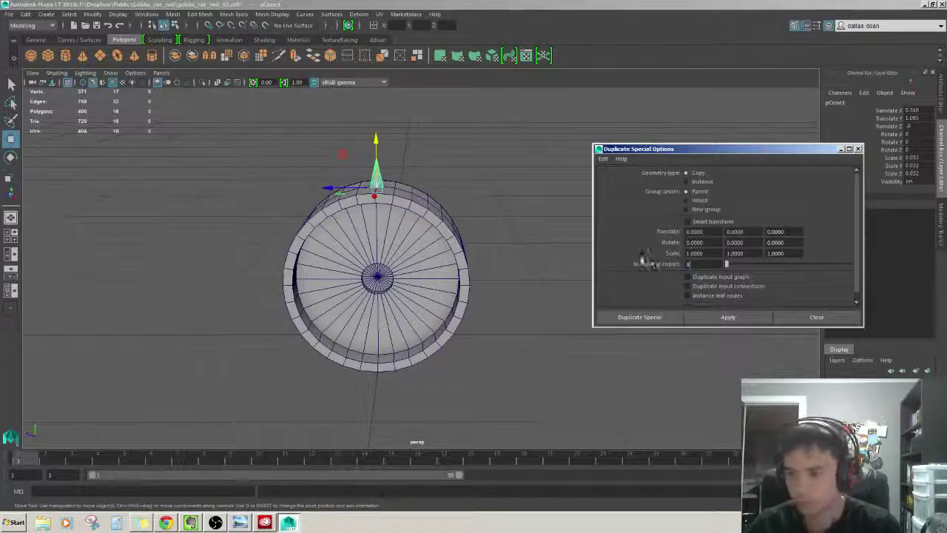
left_click(787, 316)
- Duplicate the cone in place with Ctrl+D, creating pCone2
key("ctrl+d")
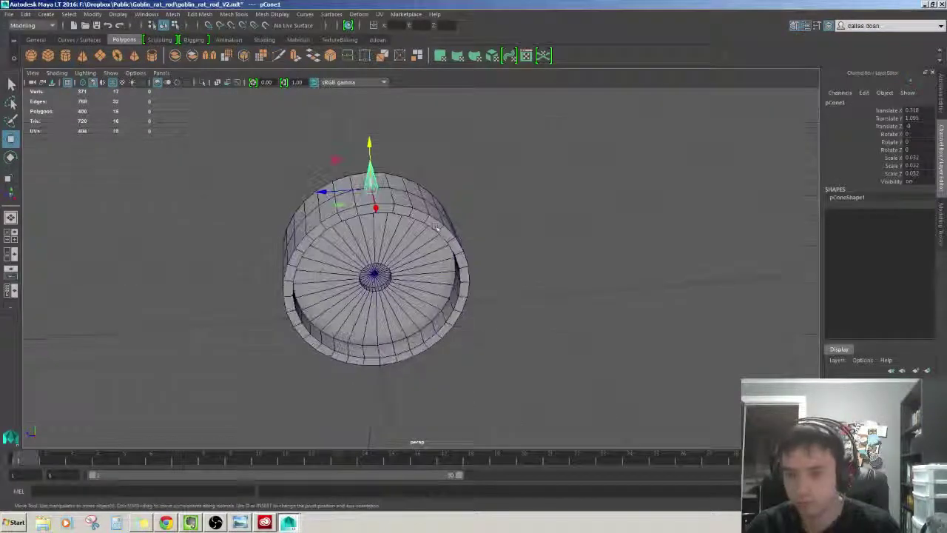
mouse_move(360, 267)
left_mouse_down("alt")
mouse_move(408, 194)
mouse_move(391, 182)
mouse_move(372, 296)
mouse_move(396, 315)
left_mouse_up("alt")
key("e")
key("w")
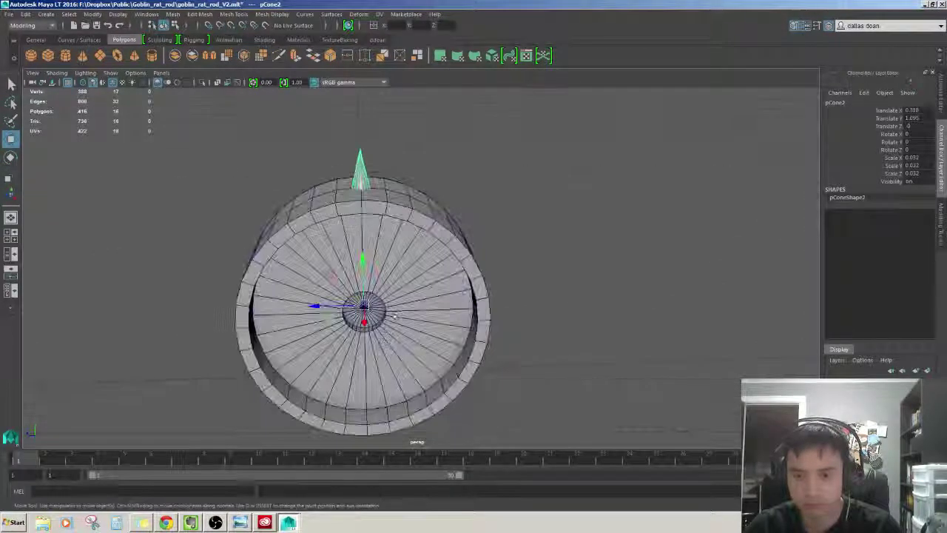
- Tilt the copied cone pCone2 outward on Rotate X
left_click_drag(384, 270, 396, 278)
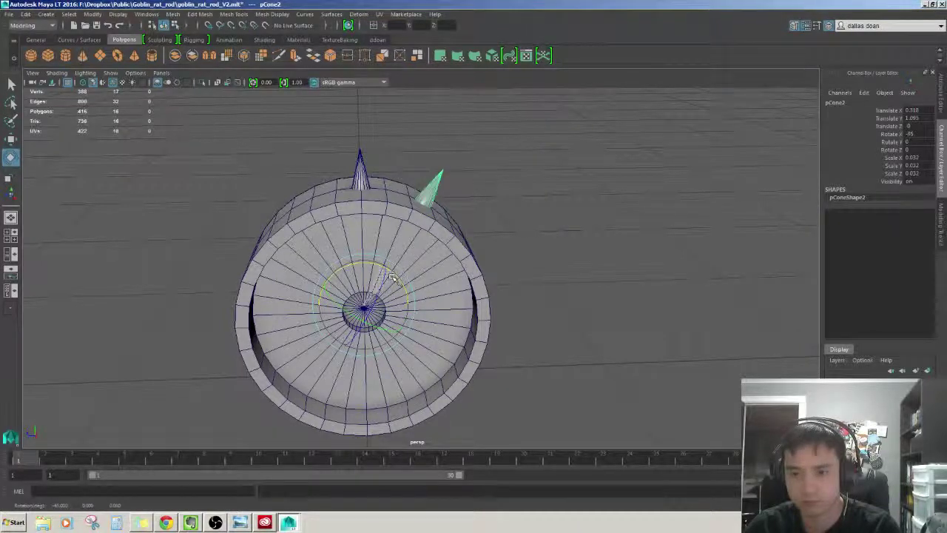
mouse_move(417, 287)
left_mouse_down("alt")
mouse_move(374, 332)
mouse_move(366, 296)
left_mouse_up("alt")
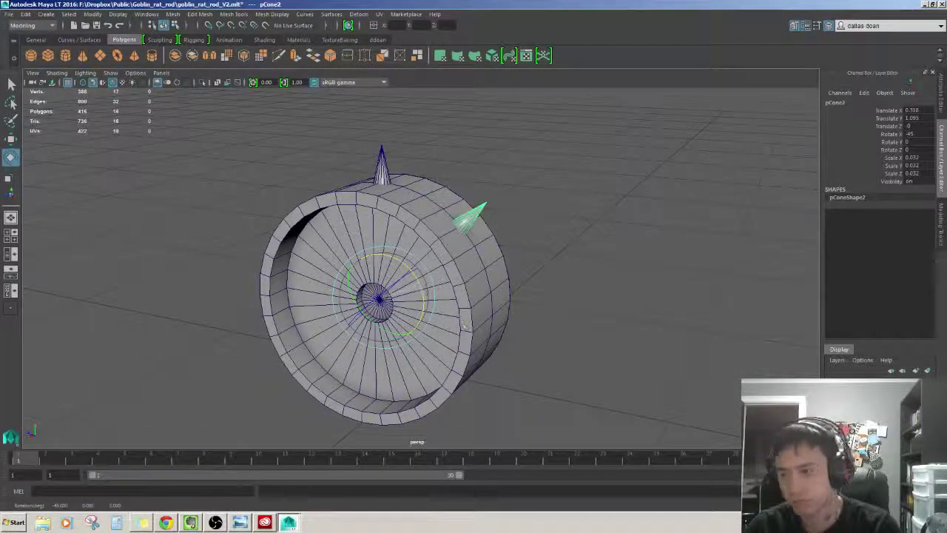
mouse_move(419, 283)
left_mouse_down("alt")
mouse_move(497, 293)
mouse_move(469, 292)
left_mouse_up("alt")
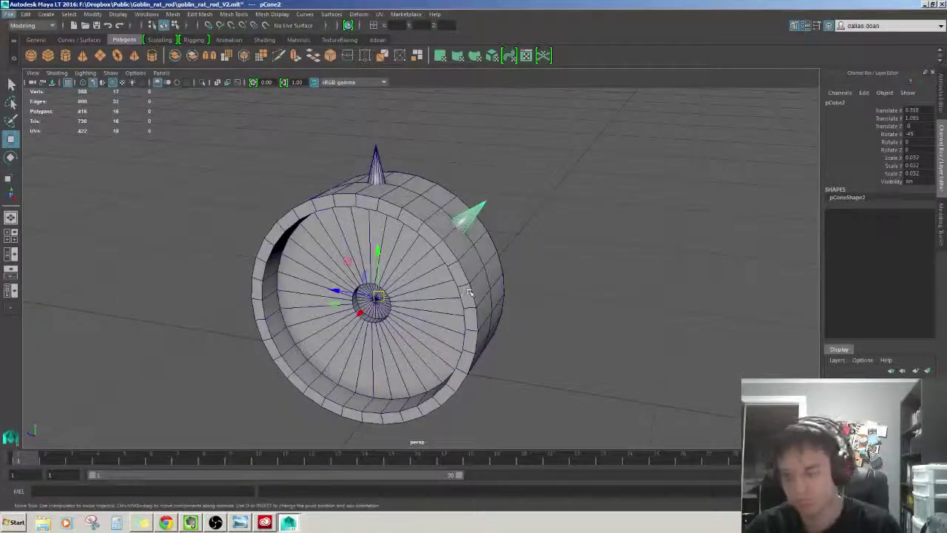
- Delete the tilted copy pCone2 from the rim
key("Delete")
key("ctrl+z")
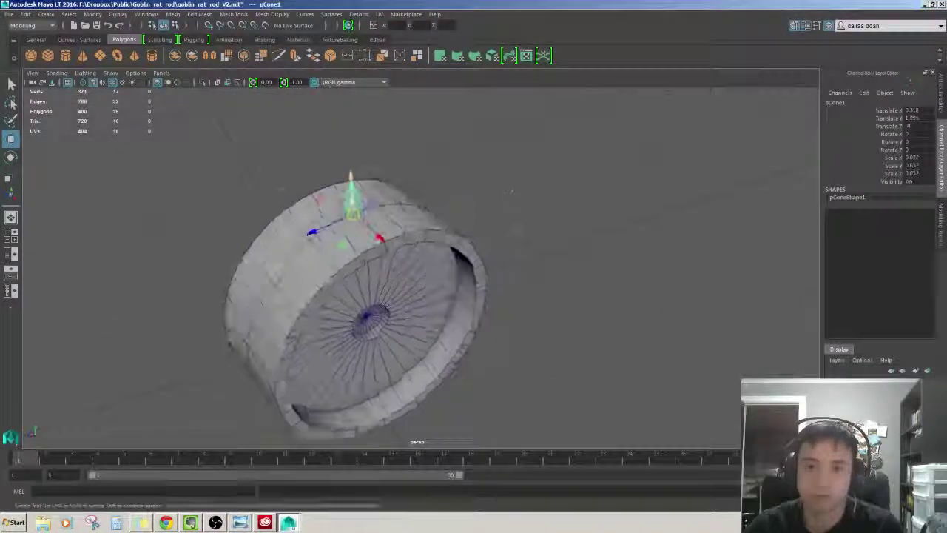
mouse_move(385, 244)
left_mouse_down("alt")
mouse_move(445, 233)
mouse_move(473, 215)
left_mouse_up("alt")
key("Delete")
scroll(445, 233, "down", 3)
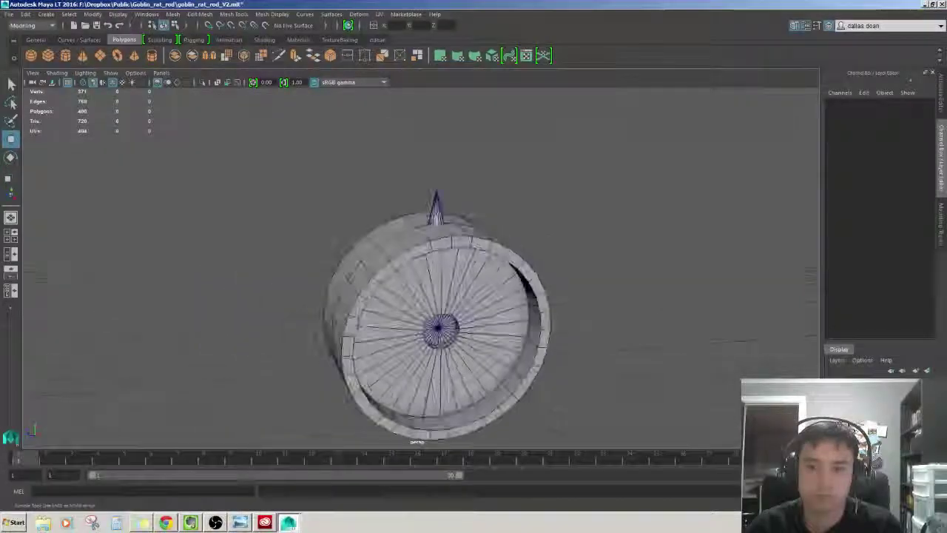
scroll(474, 215, "up", 2)
- Reselect the original cone pCone1 and open the Edit menu
left_click(435, 207)
left_click_drag(479, 170, 461, 185, "alt")
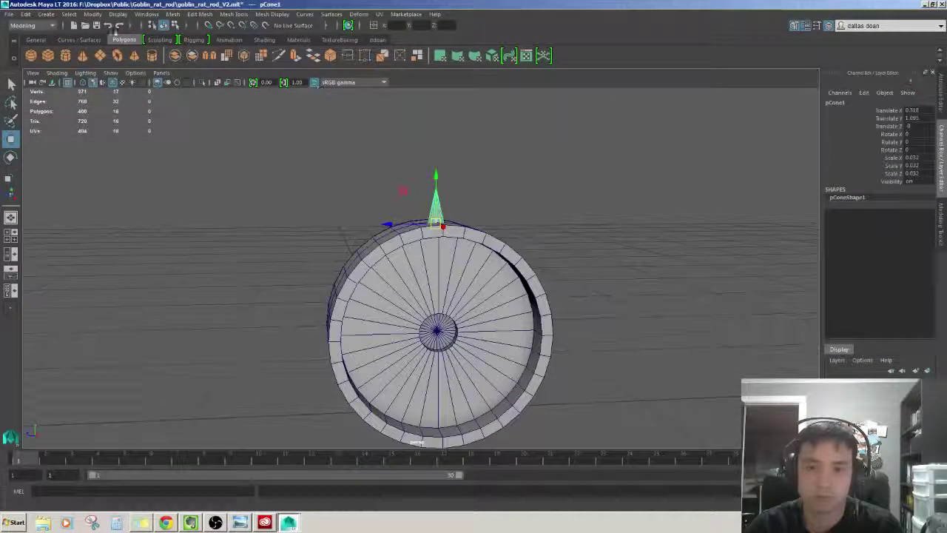
left_click(25, 14)
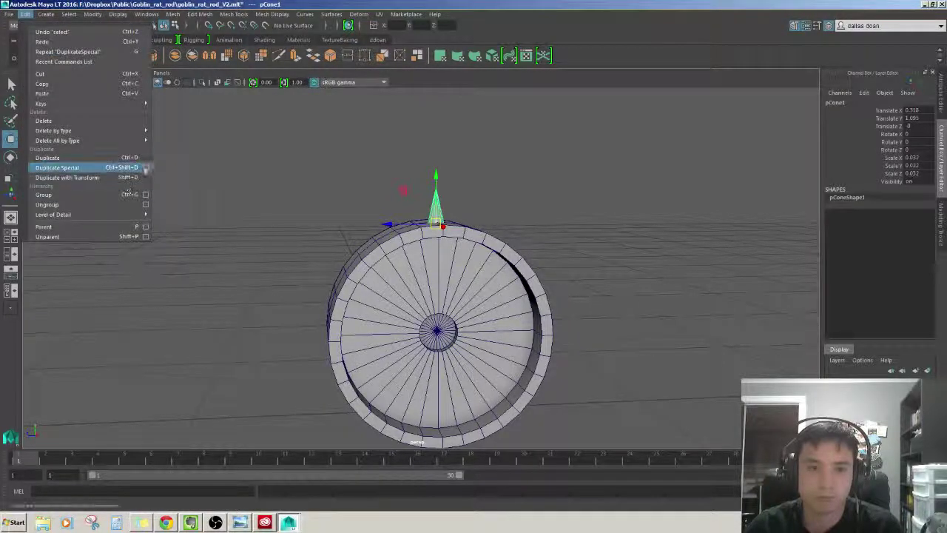
- Open the Duplicate Special options and undo the cone's stray rotation
left_click(149, 169)
left_click_drag(546, 243, 489, 255, "alt")
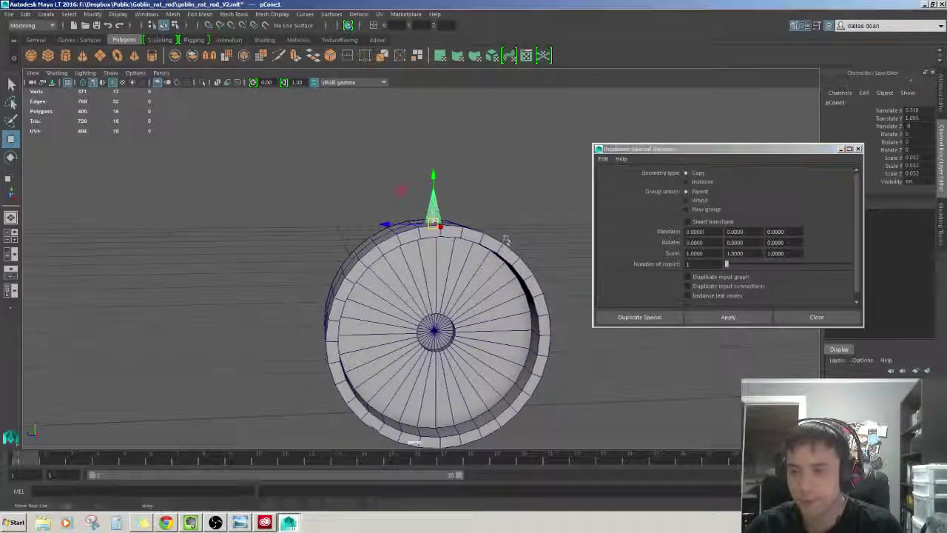
key("e")
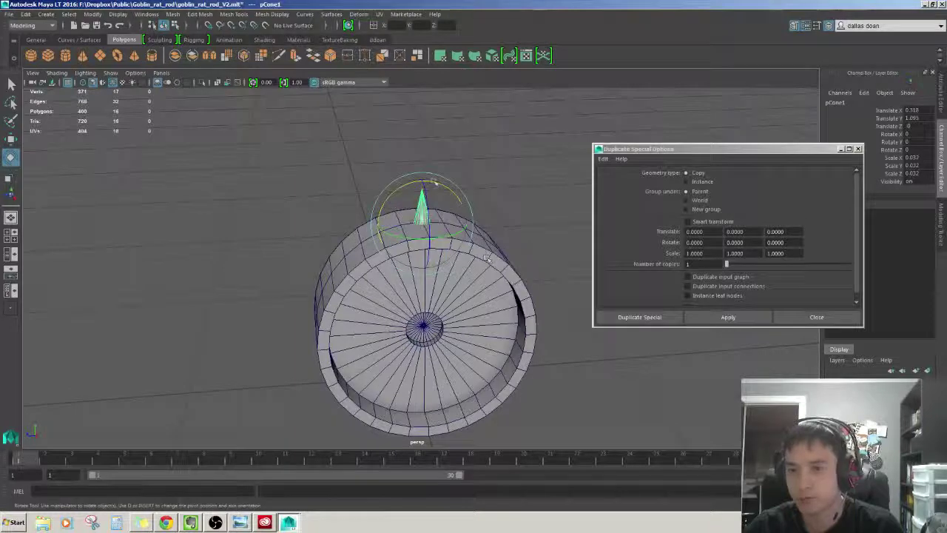
key("w")
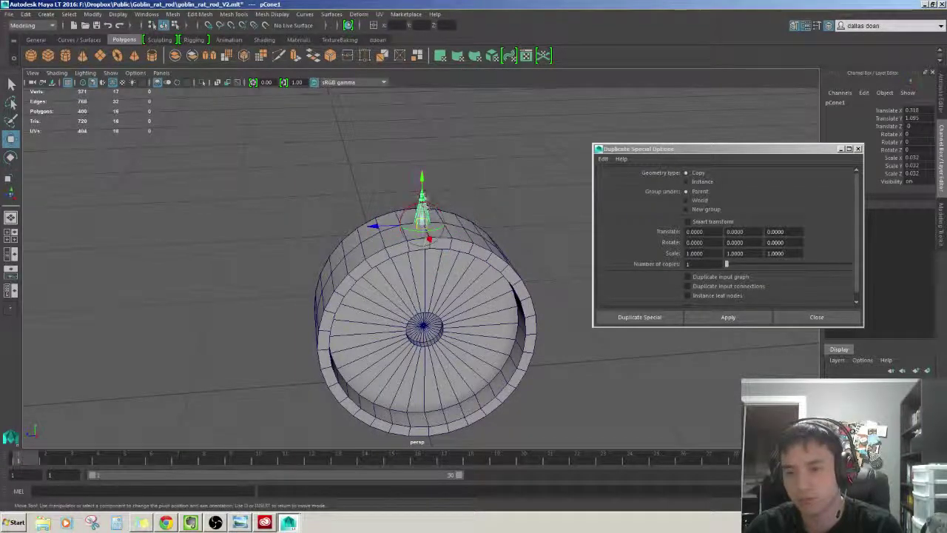
left_click_drag(427, 324, 457, 303, "alt")
key("e")
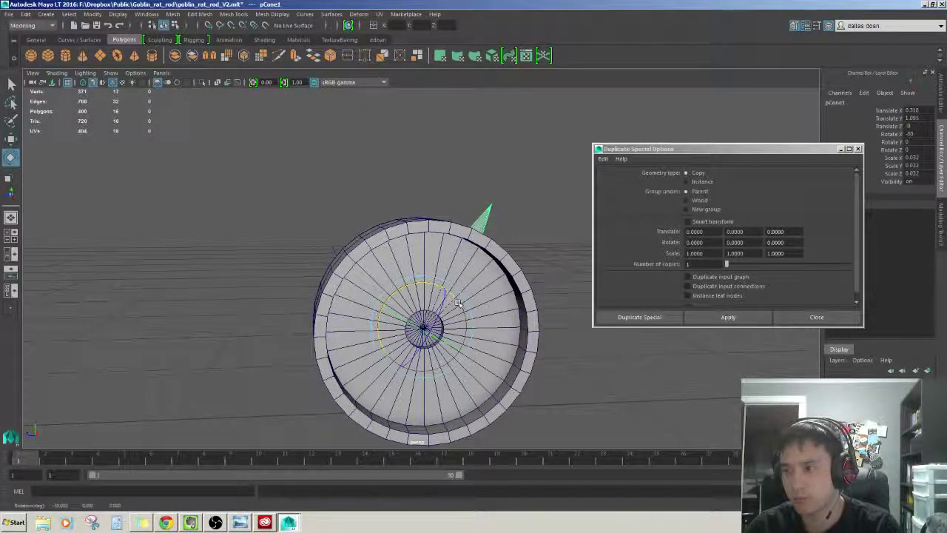
key("ctrl+z")
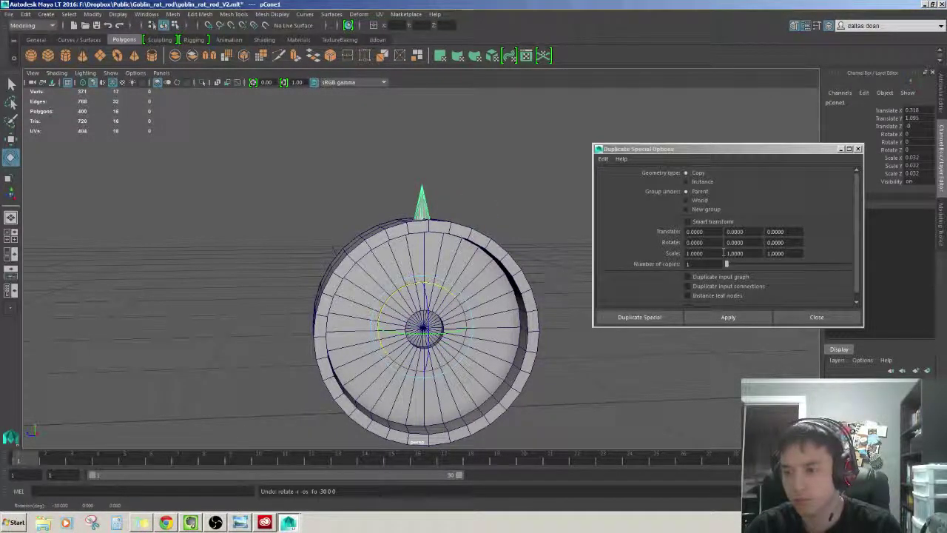
- Set Rotate X to 45 with 7 copies, apply, then undo the copies
left_click(699, 243)
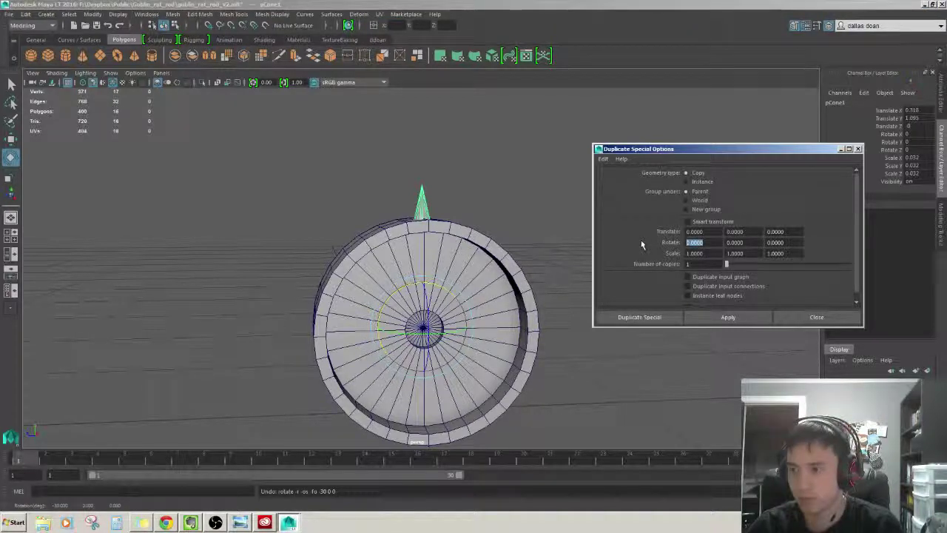
type("45")
left_click(699, 264)
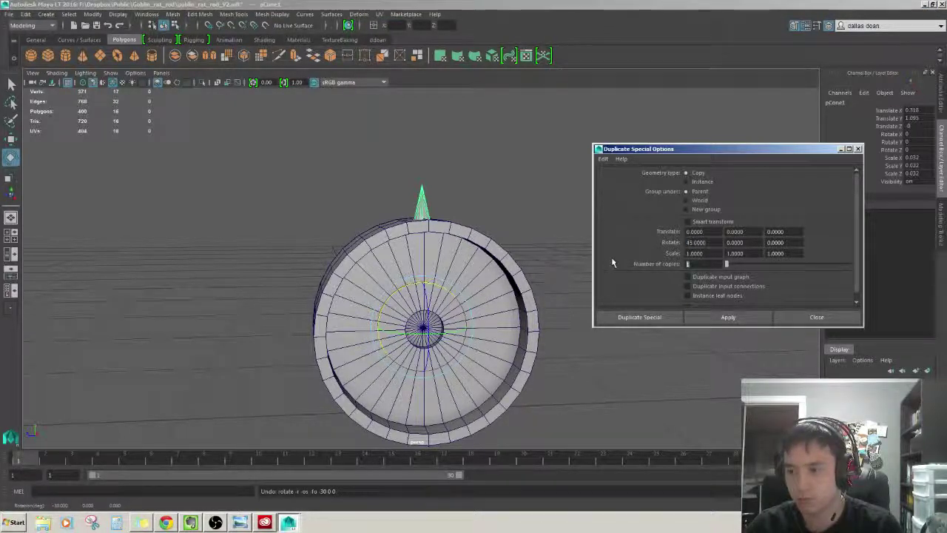
type("7")
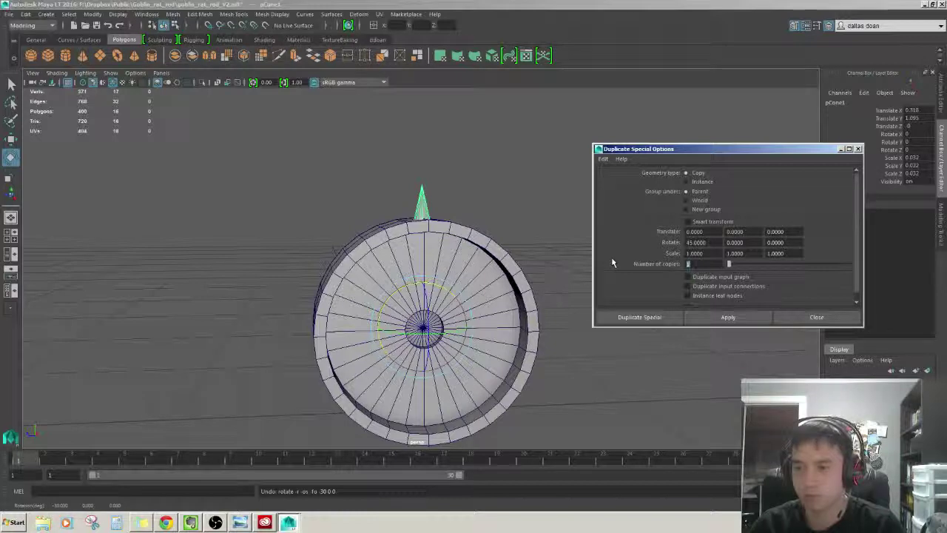
left_click(728, 317)
left_click_drag(584, 318, 560, 313, "alt")
scroll(554, 318, "down", 2)
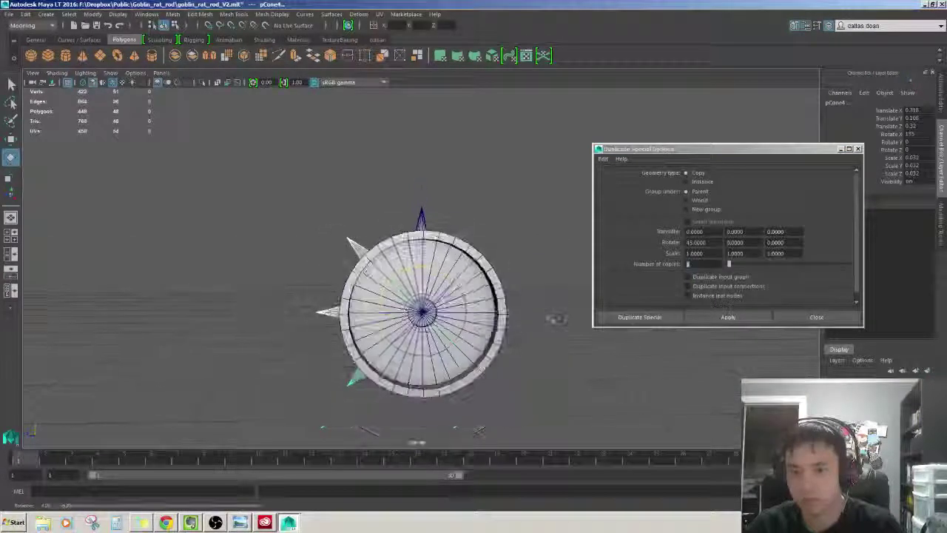
key("ctrl+z")
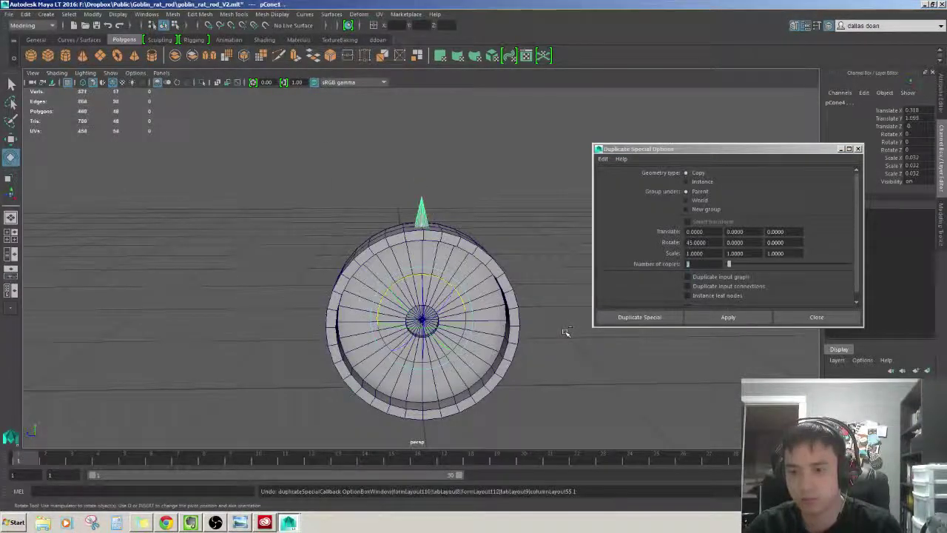
- Retry with 7 copies, undo, then apply 8 copies spaced 45° apart
left_click(716, 264)
type("6")
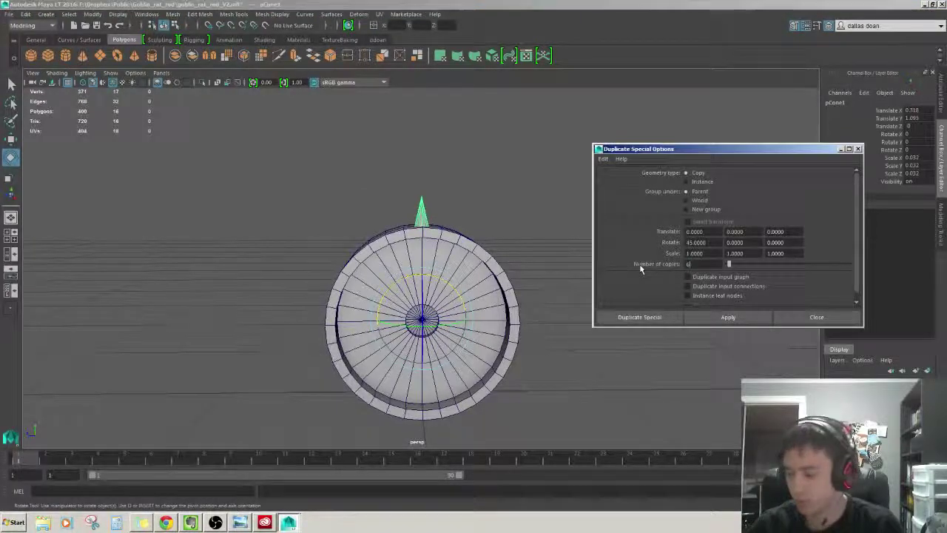
type("7")
left_click(728, 316)
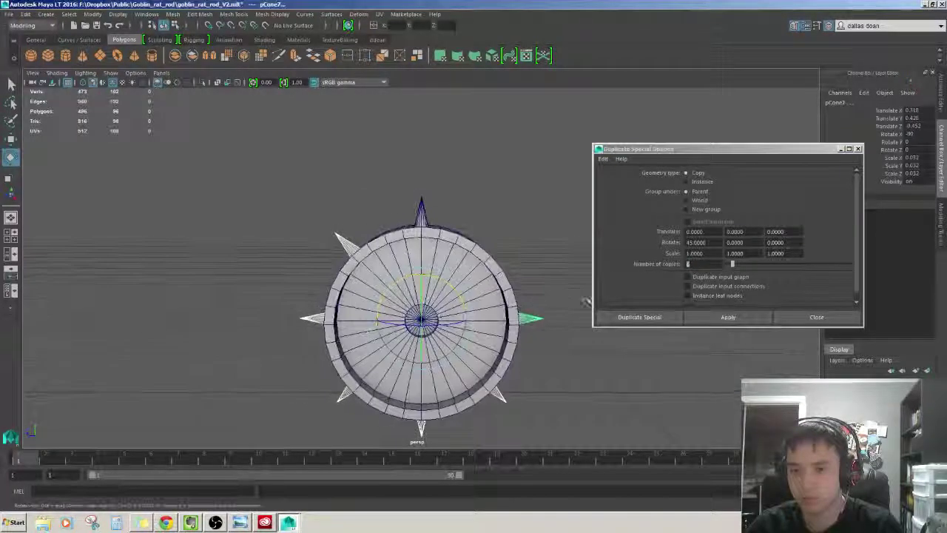
key("ctrl+z")
left_click(707, 264)
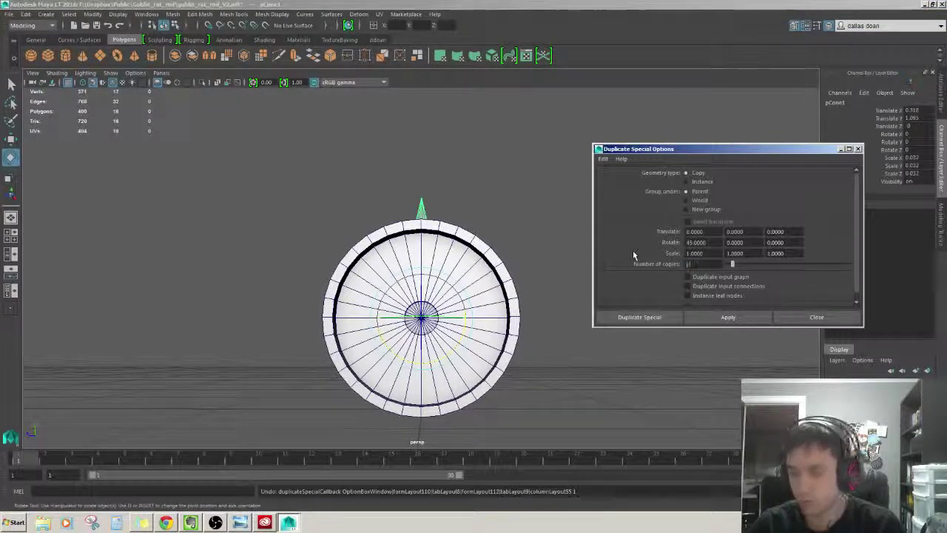
type("8")
left_click(728, 317)
- Close the Duplicate Special dialog and select the top spike
left_click(562, 281)
mouse_move(518, 310)
left_mouse_down("alt")
mouse_move(457, 256)
mouse_move(481, 274)
left_mouse_up("alt")
left_click(427, 185)
left_click(810, 316)
mouse_move(562, 285)
left_mouse_down("alt")
mouse_move(408, 196)
mouse_move(433, 248)
mouse_move(474, 275)
mouse_move(446, 266)
mouse_move(469, 275)
mouse_move(406, 277)
left_mouse_up("alt")
left_click(409, 196)
key("w")
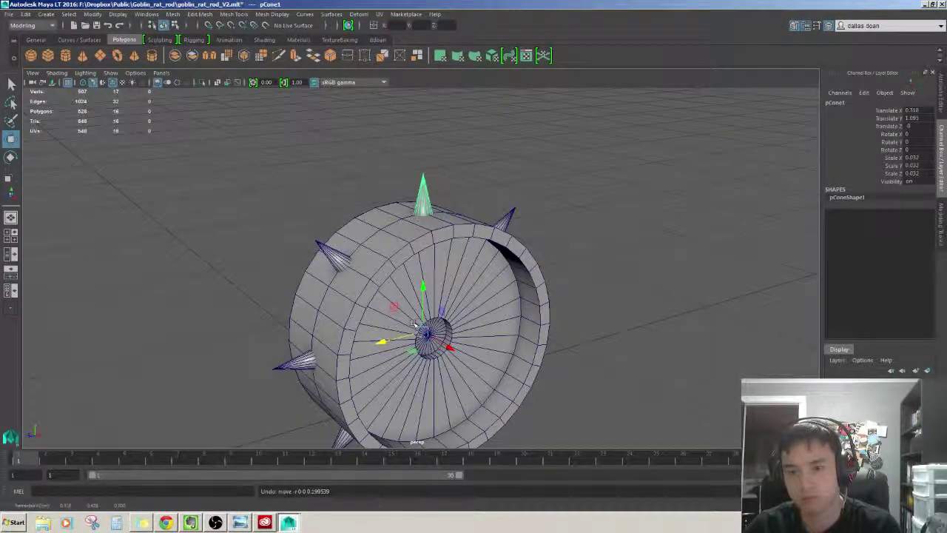
- Duplicate the top spike as pCone10 and tilt it about 21.6° on X
key("ctrl+d")
key("e")
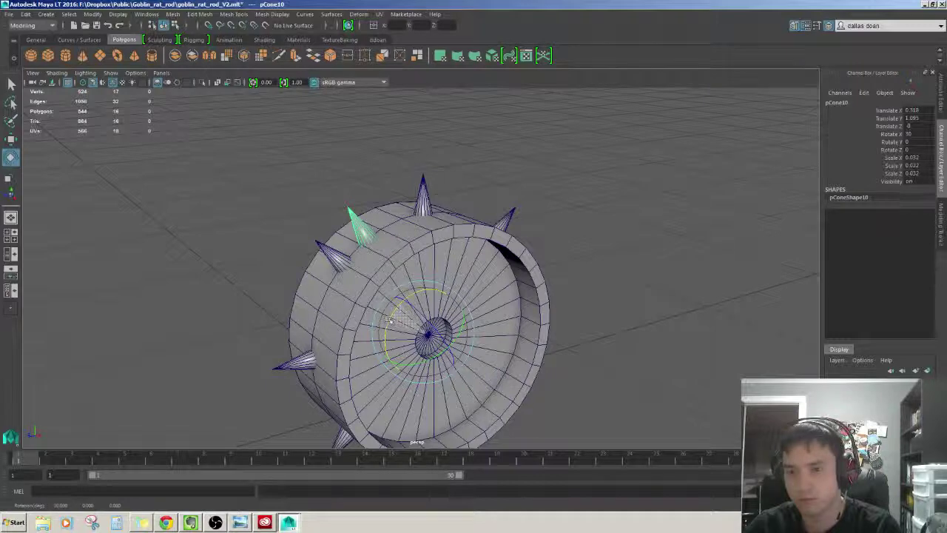
mouse_move(390, 318)
left_mouse_down()
mouse_move(396, 304)
mouse_move(444, 348)
left_mouse_up()
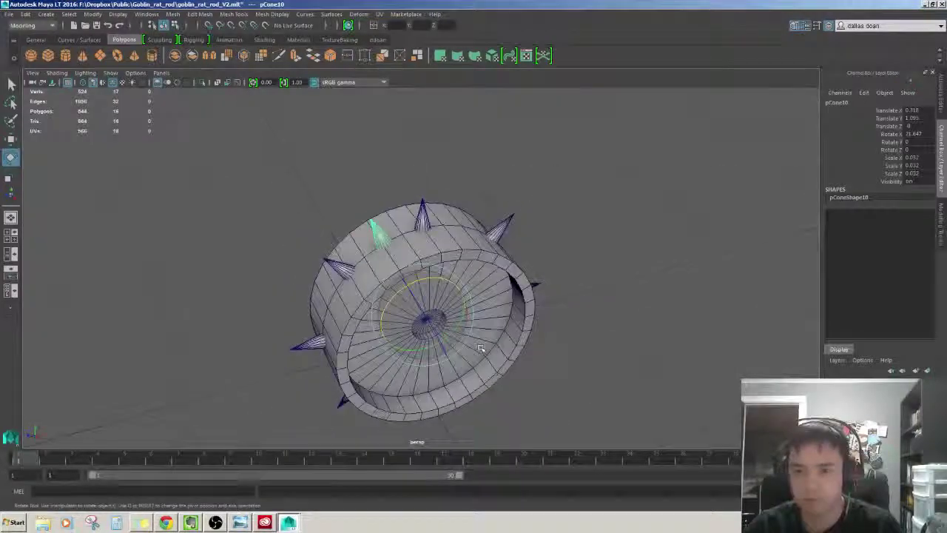
- Compute 45 / 2 = 22.5 in Windows Calculator, then close it
left_click(117, 524)
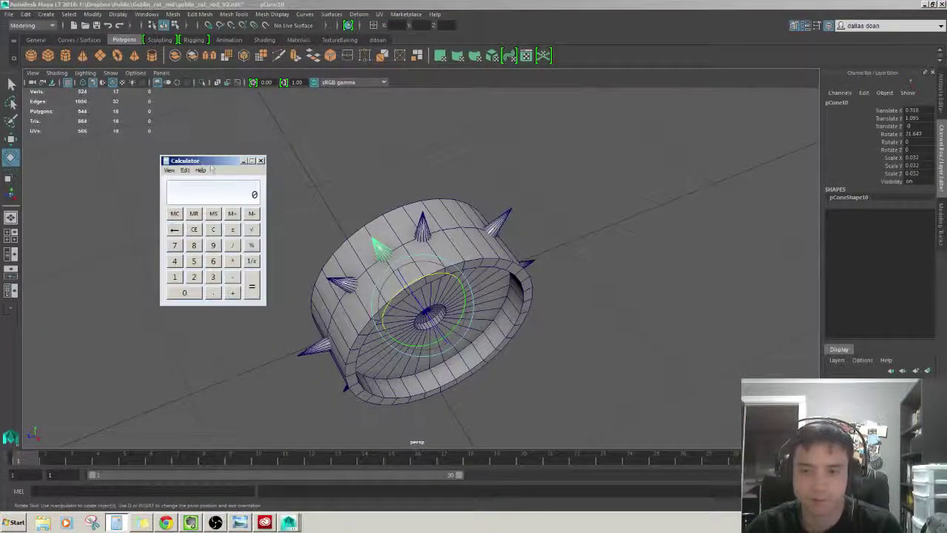
left_click_drag(207, 161, 224, 156)
type("45")
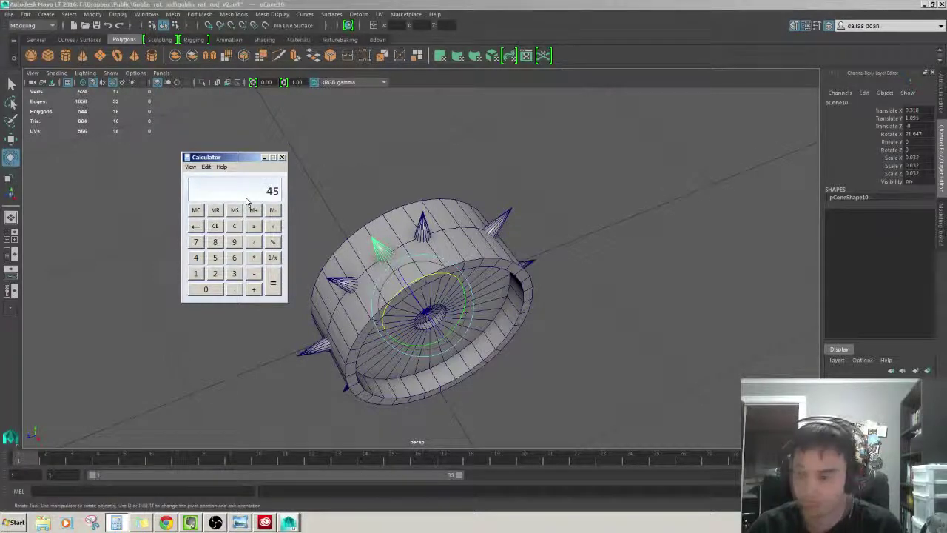
type("2")
key("Return")
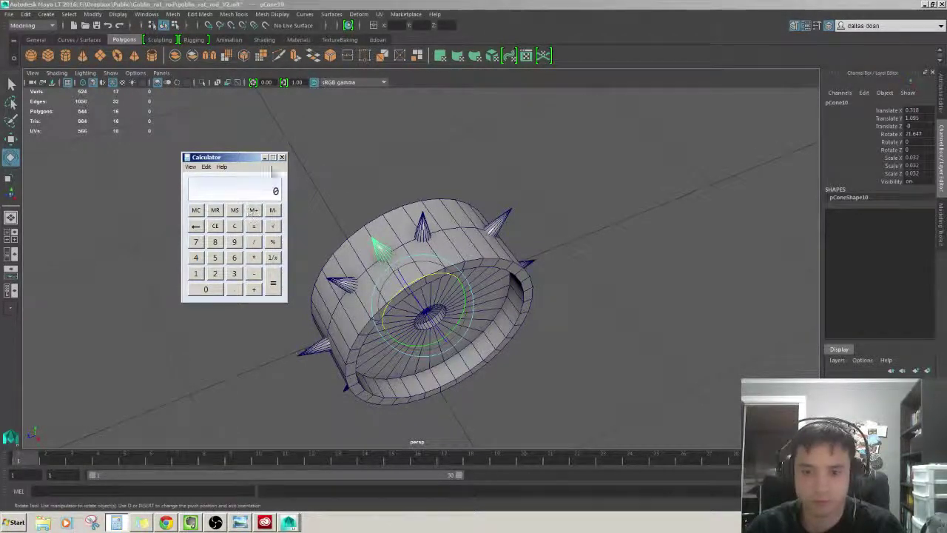
left_click(281, 156)
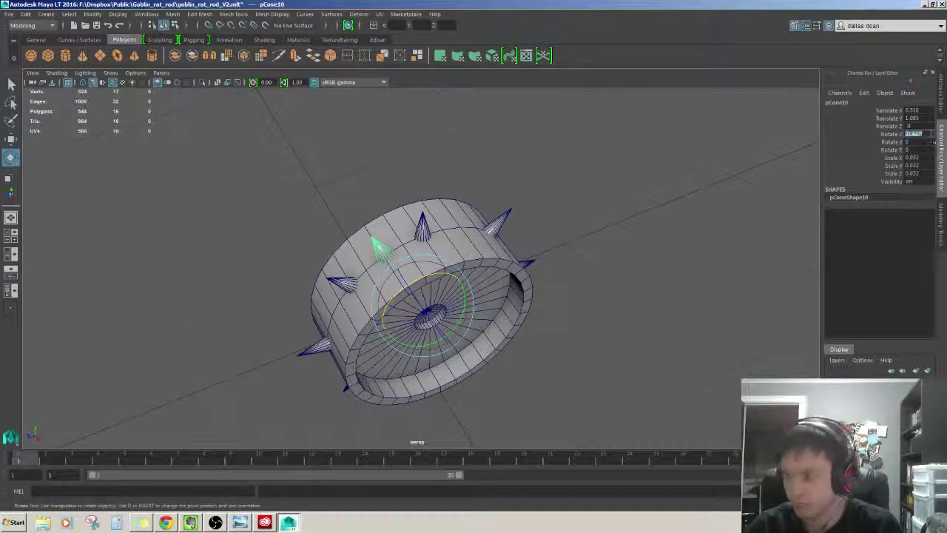
- Set pCone10's Rotate X to exactly 22.5
mouse_move(595, 229)
left_mouse_down("alt")
mouse_move(518, 237)
mouse_move(562, 222)
left_mouse_up("alt")
key("r")
left_click_drag(443, 296, 473, 311, "alt")
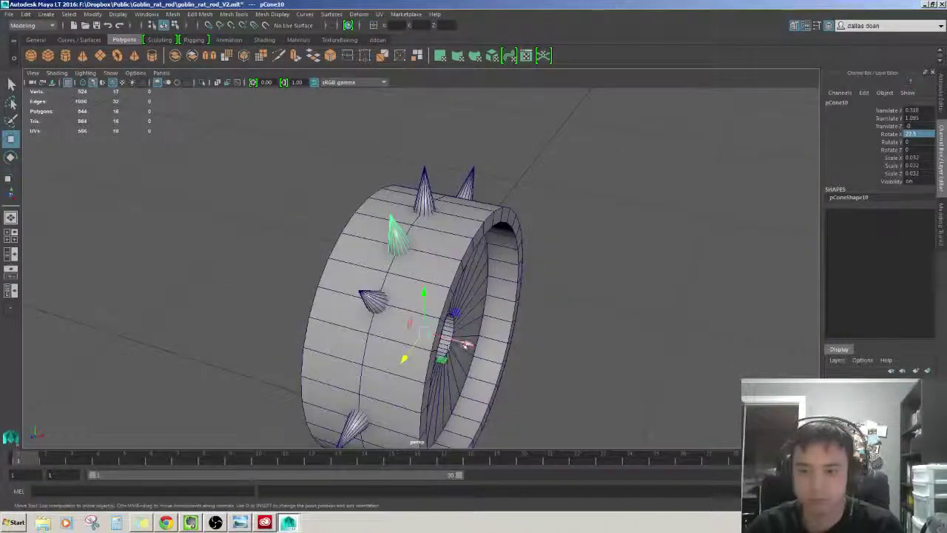
left_click_drag(497, 350, 494, 326, "alt")
- Duplicate the tilted spike as pCone11 across the tread and select both tilted spikes
key("ctrl+d")
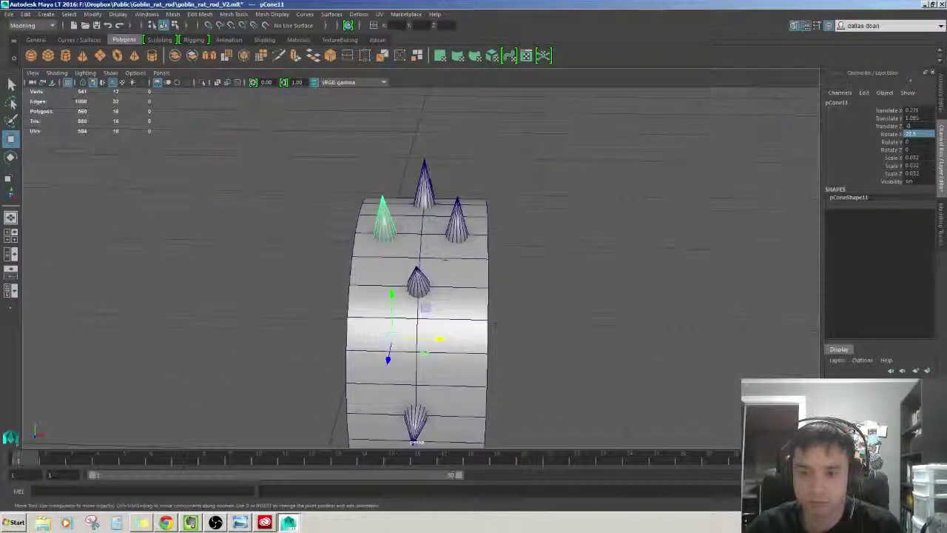
left_click_drag(448, 232, 436, 282, "alt")
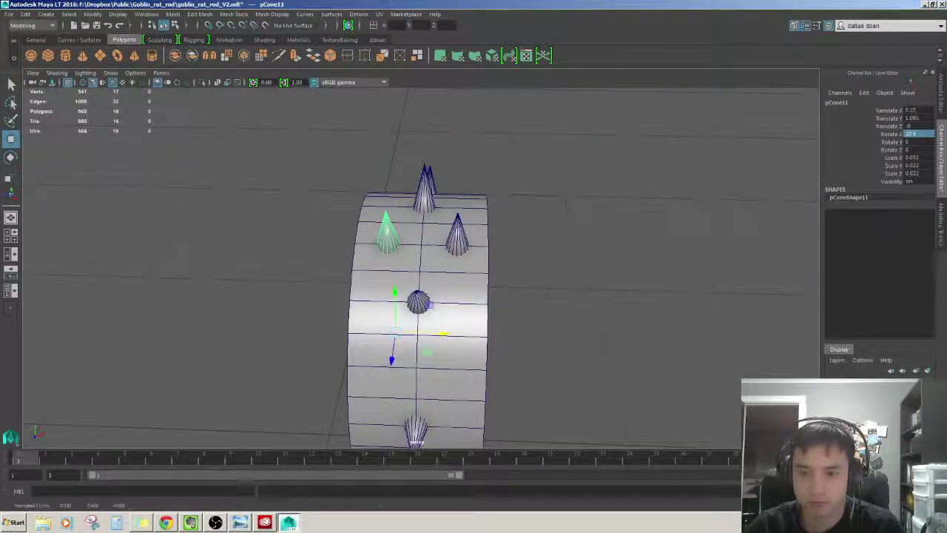
left_click(457, 233, "shift")
left_click_drag(457, 233, 374, 124, "alt")
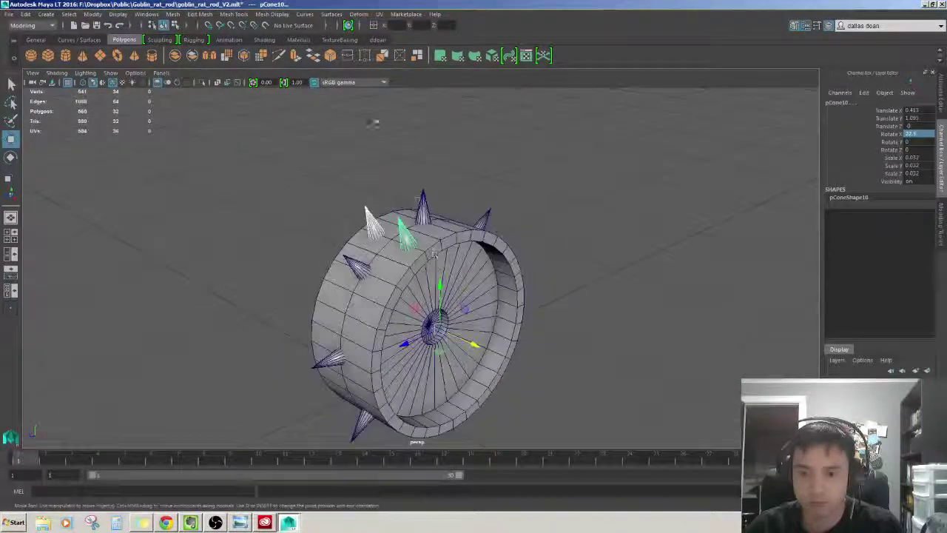
left_click(378, 40)
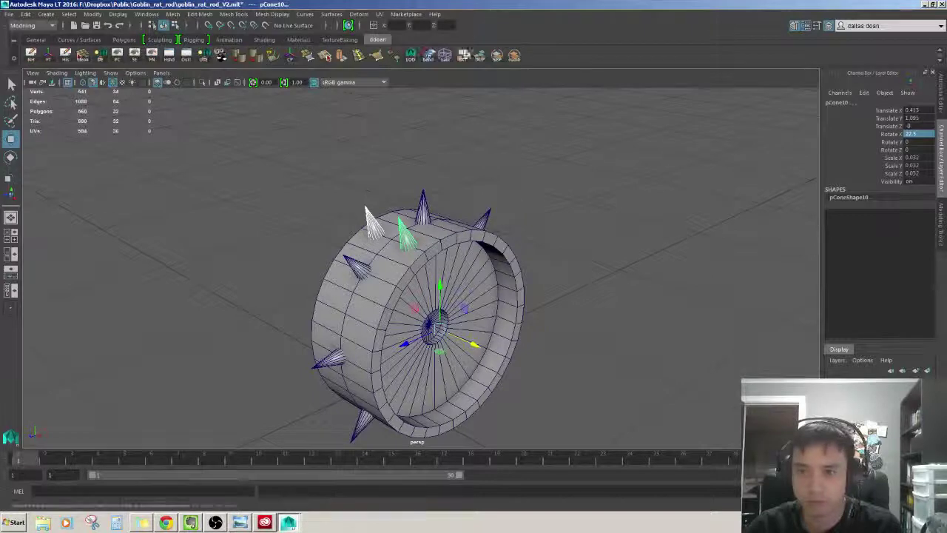
- Combine the two tilted spikes and move their pivot to the wheel's centre
left_click(514, 56)
left_click_drag(375, 148, 356, 157, "alt")
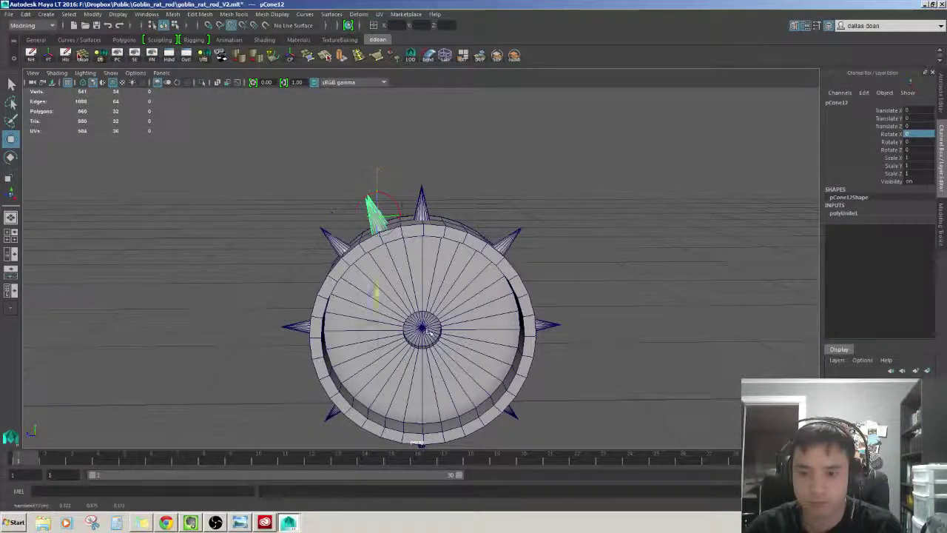
key("d")
left_click_drag(430, 331, 341, 331, "alt")
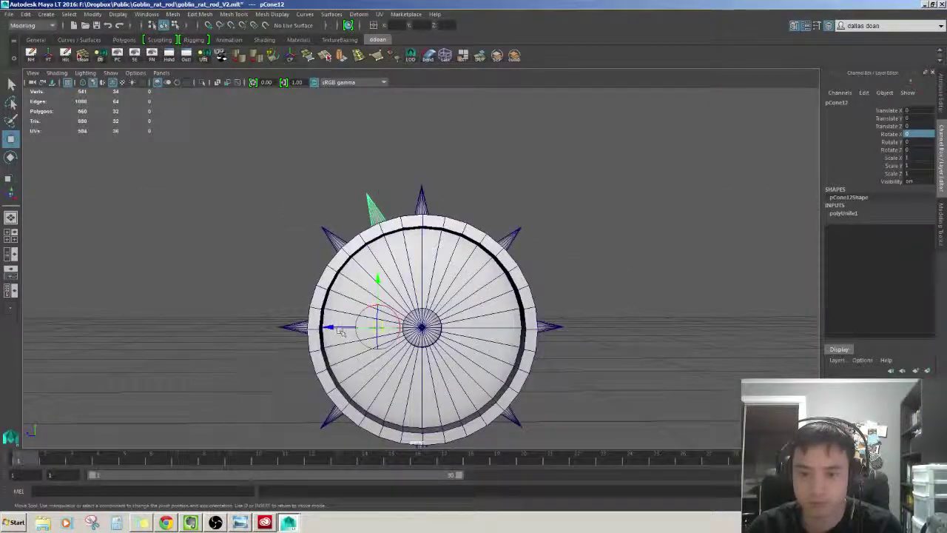
left_click_drag(462, 320, 484, 348, "alt")
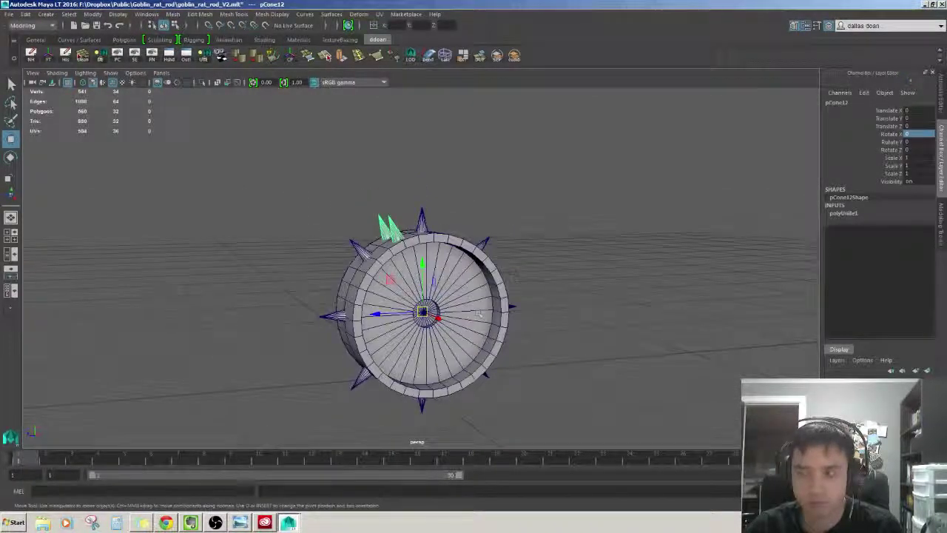
- Duplicate and rotate the combined spike pair, repeating it around the whole wheel
key("ctrl+d")
key("e")
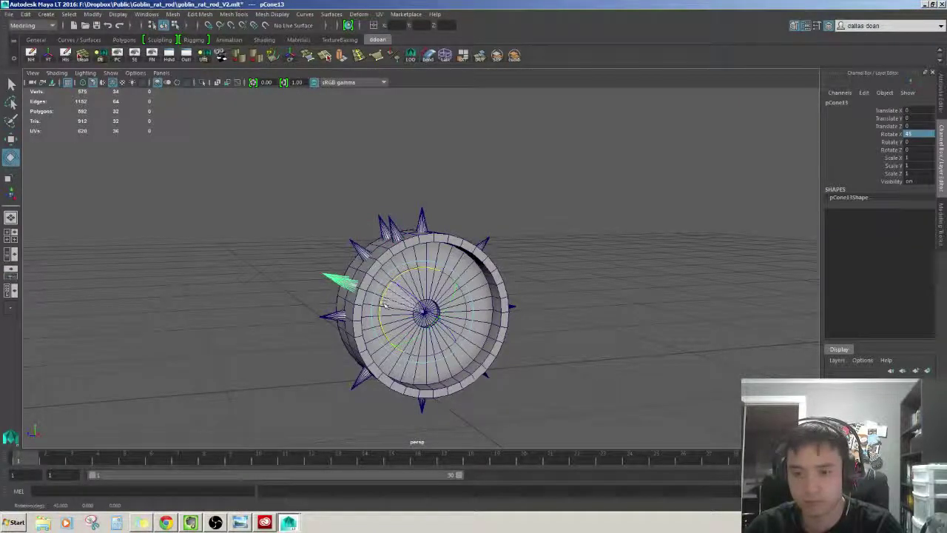
left_click_drag(385, 303, 572, 333, "alt")
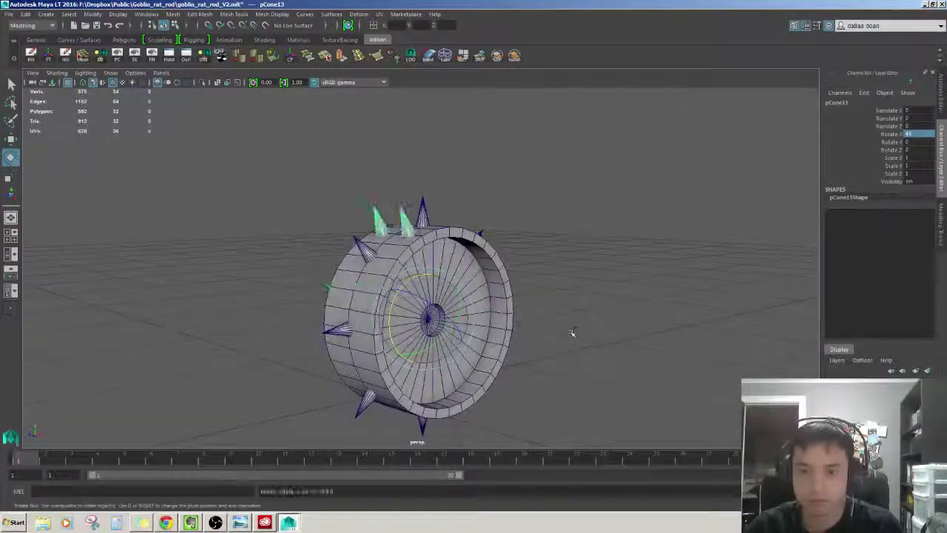
key("w")
left_click(26, 14)
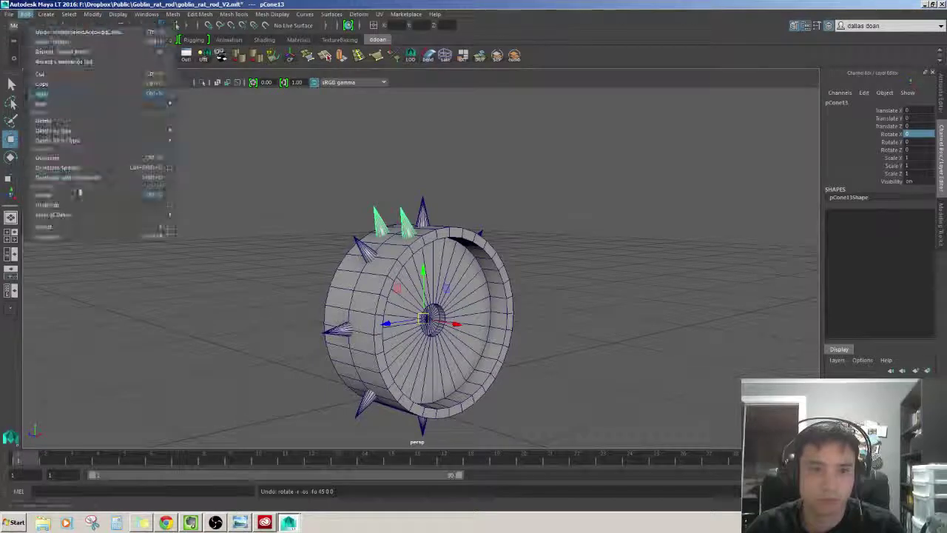
left_click(137, 166)
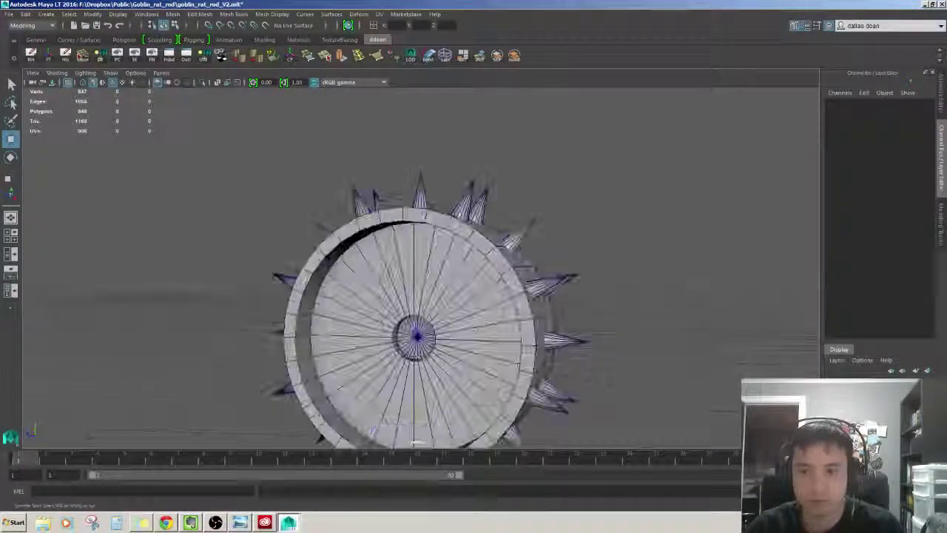
- Orbit around the staggered spike rows, selecting and clearing spikes to inspect them
left_click_drag(569, 228, 466, 239, "alt")
left_click(466, 238)
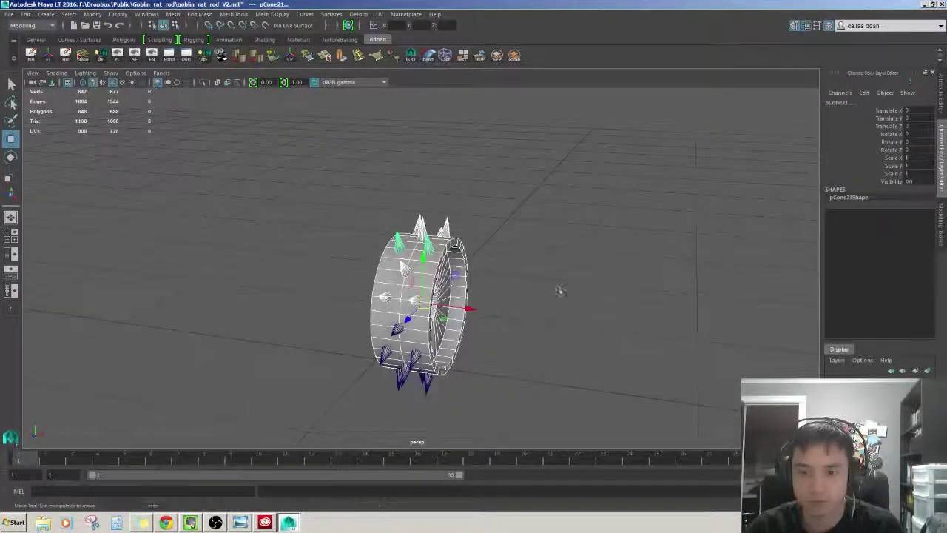
left_click(560, 290)
left_click_drag(560, 290, 587, 410, "alt")
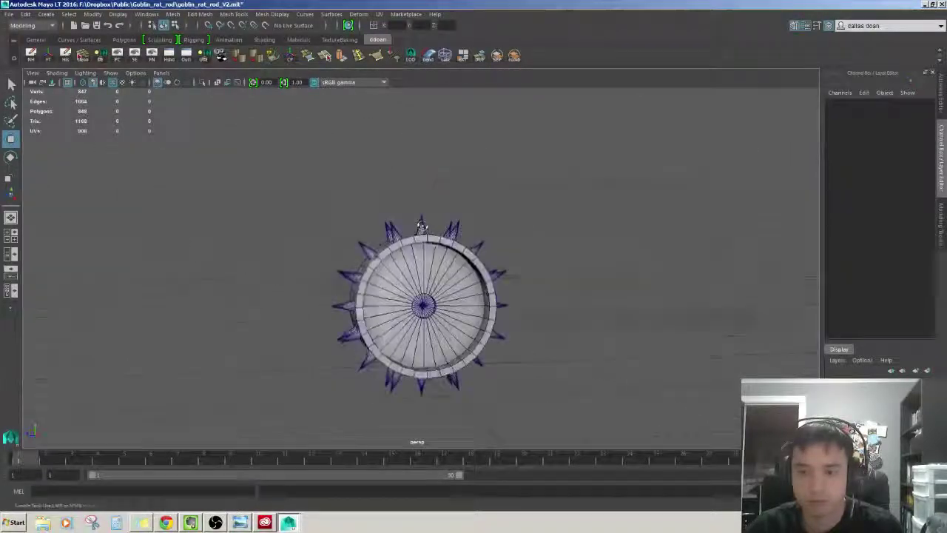
mouse_move(323, 212)
left_mouse_down()
mouse_move(525, 345)
mouse_move(583, 345)
mouse_move(554, 348)
left_mouse_up()
left_click(584, 345)
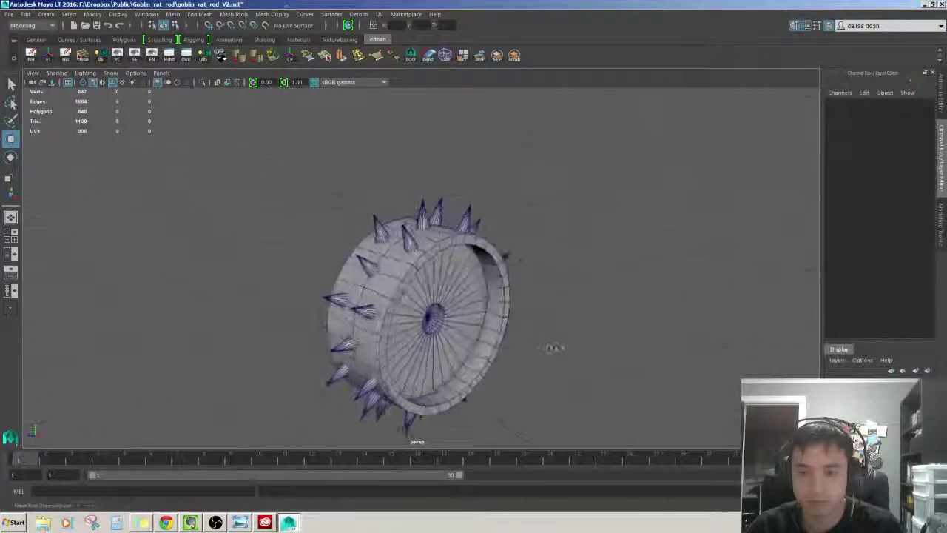
left_click_drag(501, 328, 473, 330, "alt")
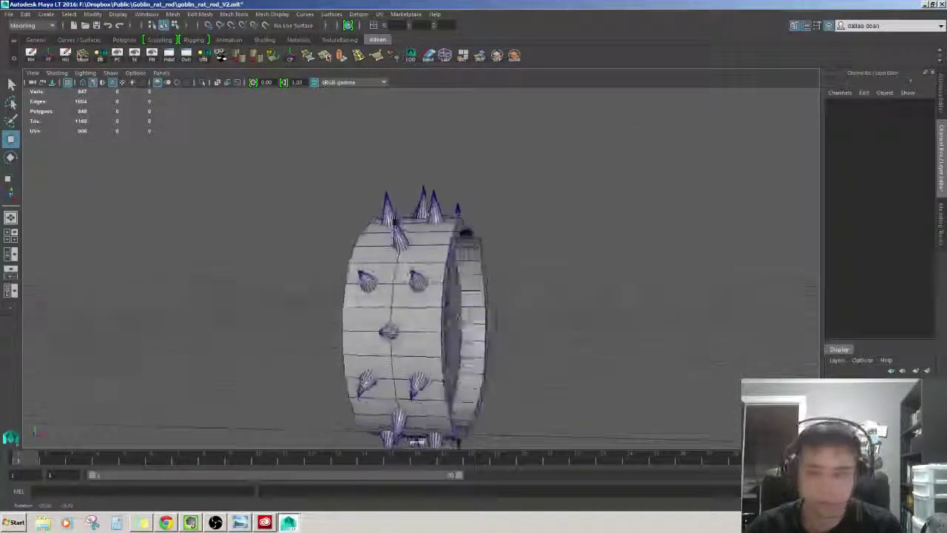
scroll(474, 329, "up", 3)
- Inspect the top spike from head-on and angled views, then show the Polygons shelf
left_click(443, 296)
left_click_drag(444, 296, 470, 240, "alt")
left_click(470, 240)
left_click(378, 207)
left_click_drag(379, 207, 478, 248, "alt")
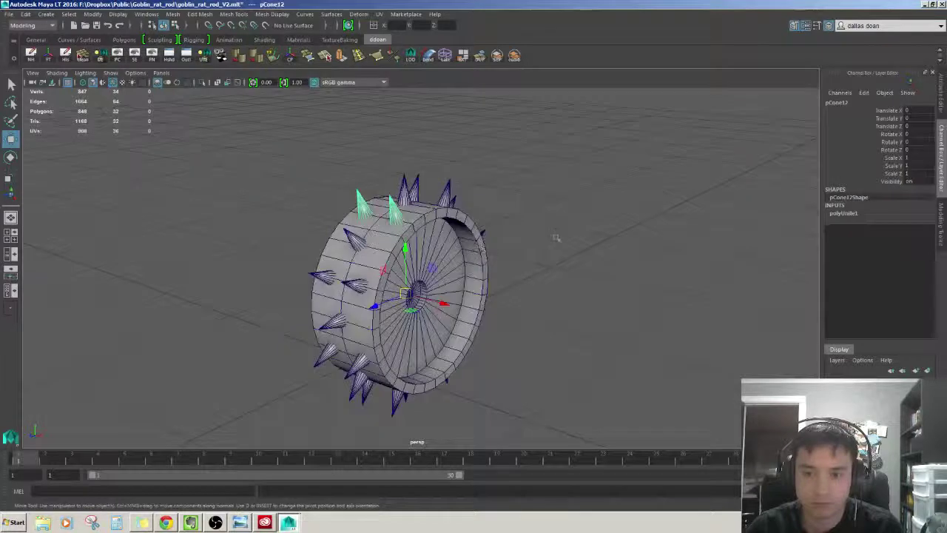
left_click(556, 238)
left_click(405, 191)
left_click_drag(445, 219, 417, 148, "alt")
left_click(417, 148)
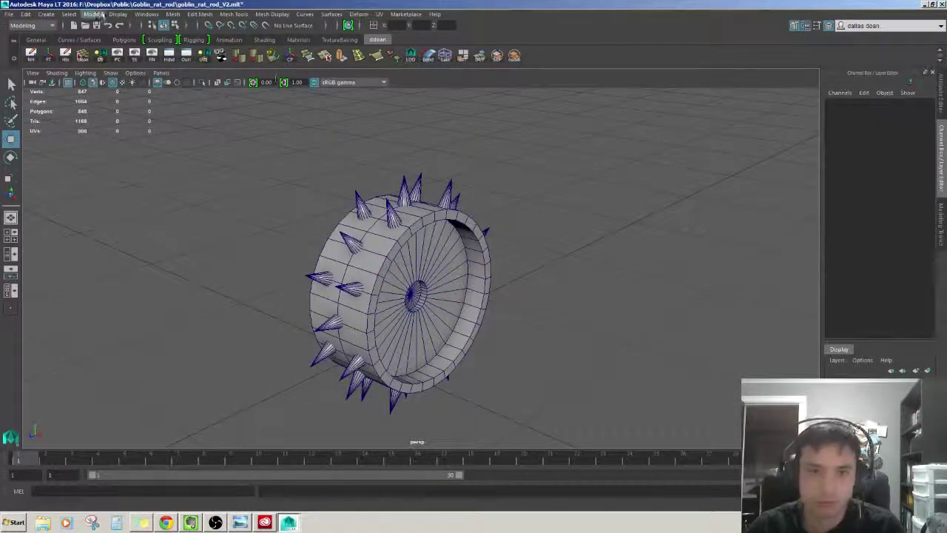
left_click(124, 39)
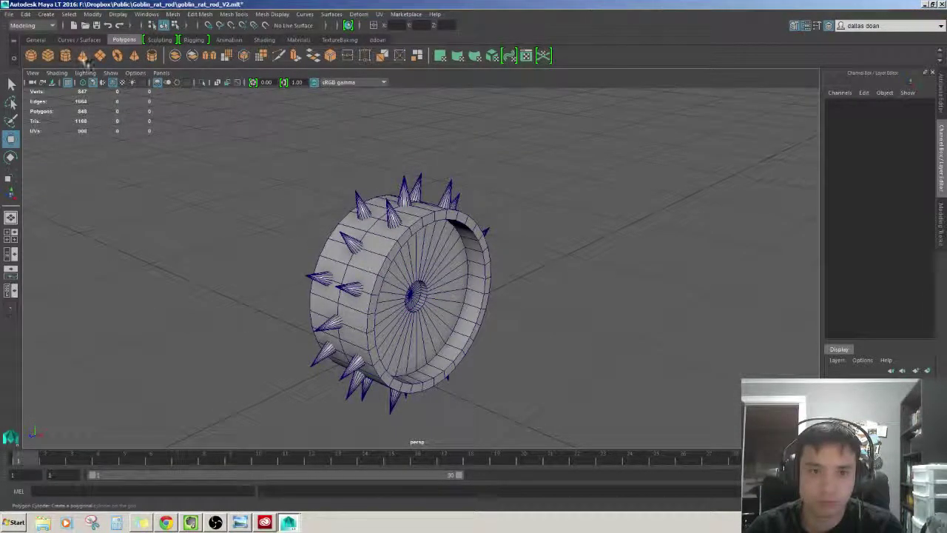
- Create a polygon cone with 8 axis subdivisions and turn it -90° onto its side
left_click(82, 55)
scroll(501, 301, "down", 3)
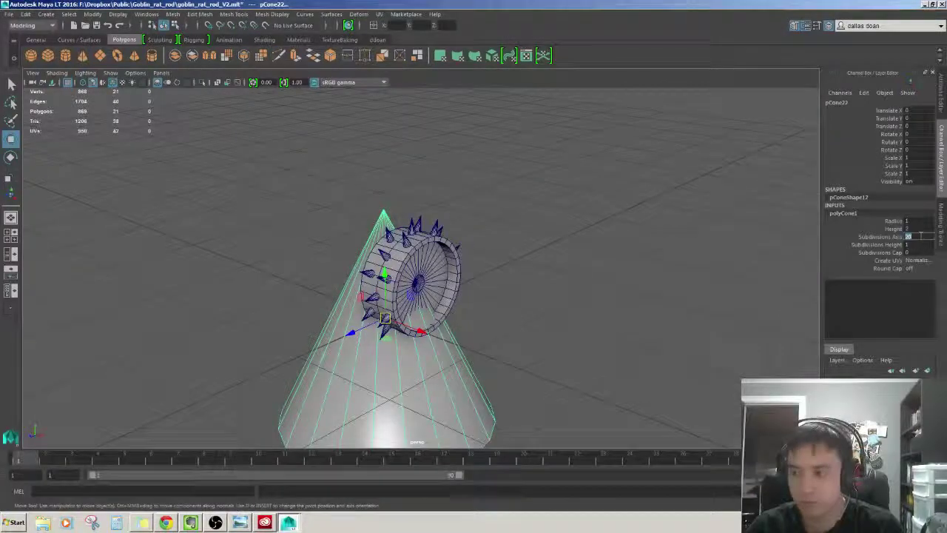
type("8")
key("Return")
scroll(584, 256, "down", 3)
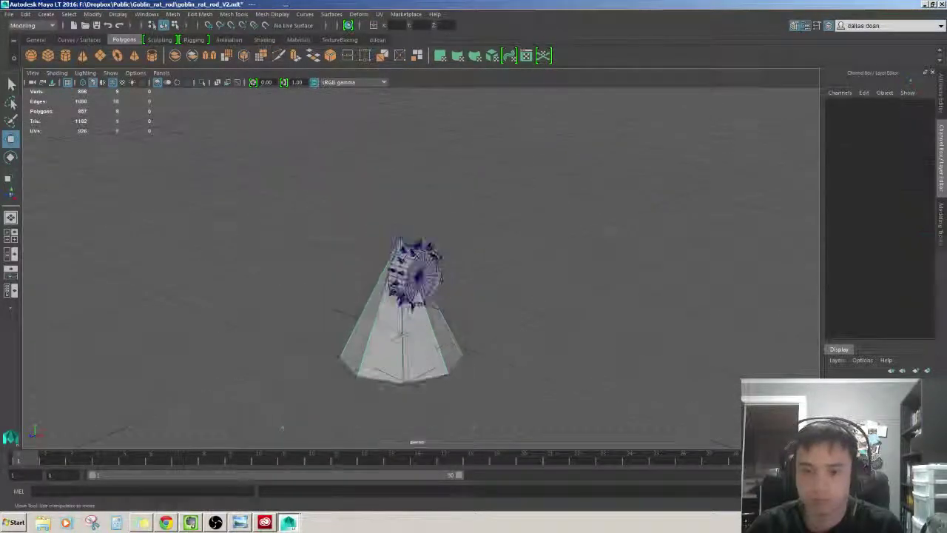
left_click_drag(584, 255, 584, 222, "alt")
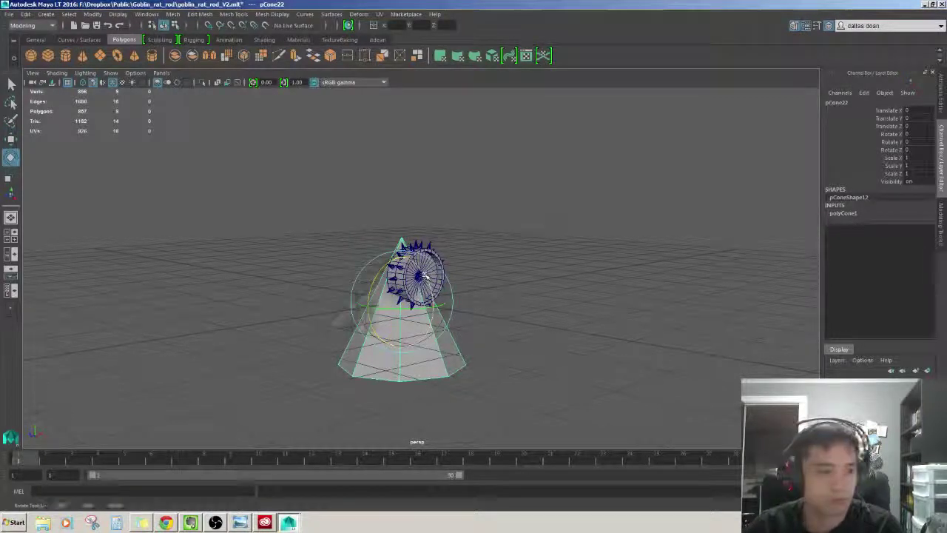
mouse_move(425, 276)
left_mouse_down()
mouse_move(423, 335)
mouse_move(368, 363)
mouse_move(540, 315)
mouse_move(596, 333)
mouse_move(511, 296)
mouse_move(539, 310)
mouse_move(636, 305)
mouse_move(518, 318)
mouse_move(563, 296)
mouse_move(562, 273)
mouse_move(596, 265)
left_mouse_up()
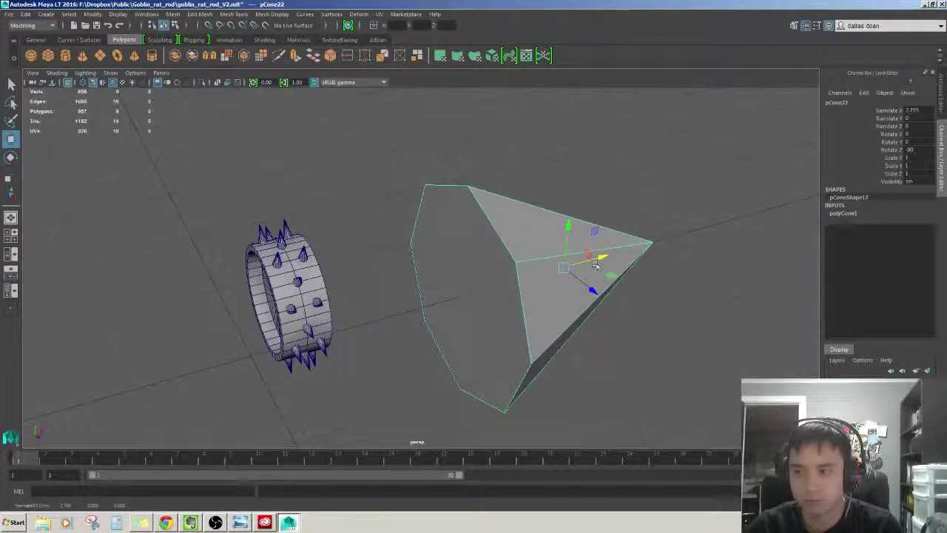
- Open the Modeling Toolkit and pick the new cone's base face
left_click(796, 26)
mouse_move(666, 192)
left_mouse_down("alt")
mouse_move(801, 116)
mouse_move(469, 175)
mouse_move(608, 219)
mouse_move(518, 244)
mouse_move(547, 252)
left_mouse_up("alt")
key("F11")
left_click(469, 175)
key("F10")
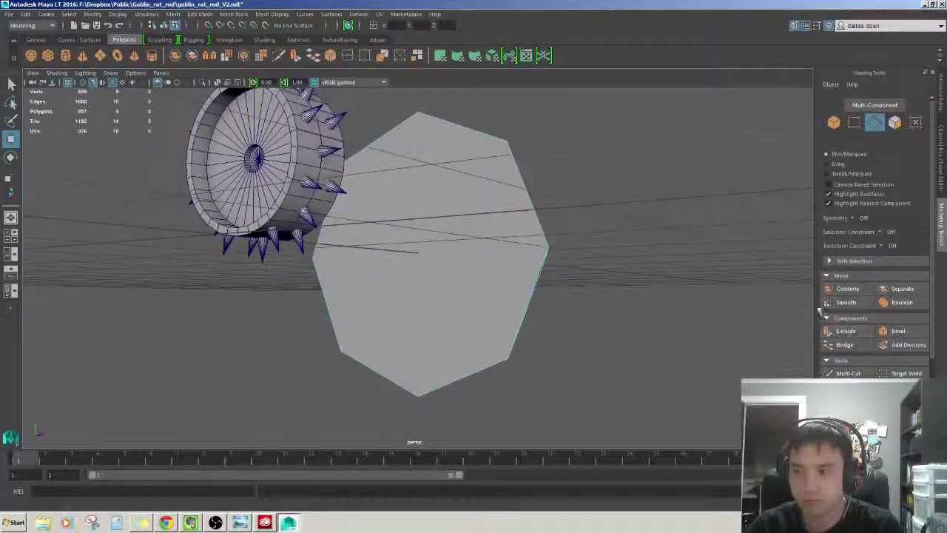
- Multi-Cut a first edge vertex to vertex across the cone's base face
left_click(848, 373)
mouse_move(539, 205)
left_mouse_down("alt")
mouse_move(566, 217)
mouse_move(548, 176)
left_mouse_up("alt")
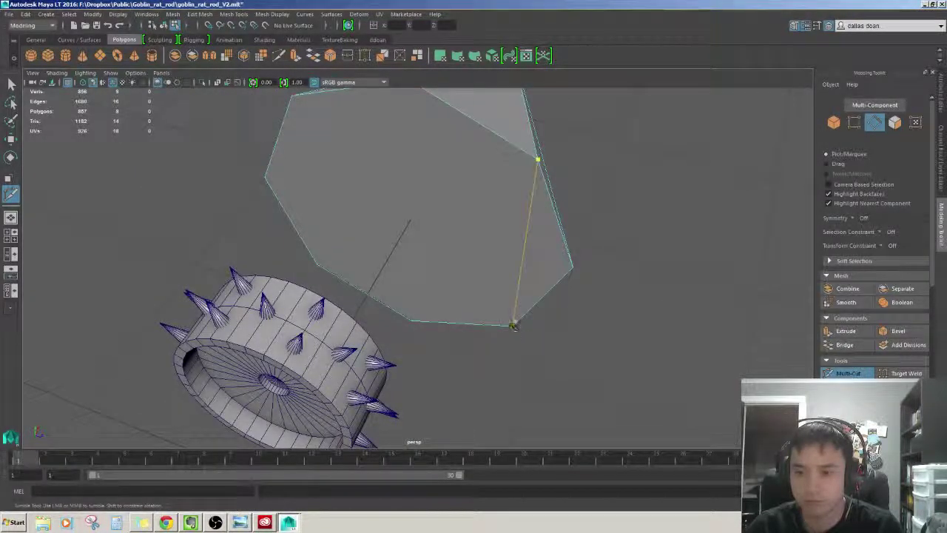
left_click(512, 326)
mouse_move(513, 326)
left_mouse_down("alt")
mouse_move(513, 281)
mouse_move(450, 277)
left_mouse_up("alt")
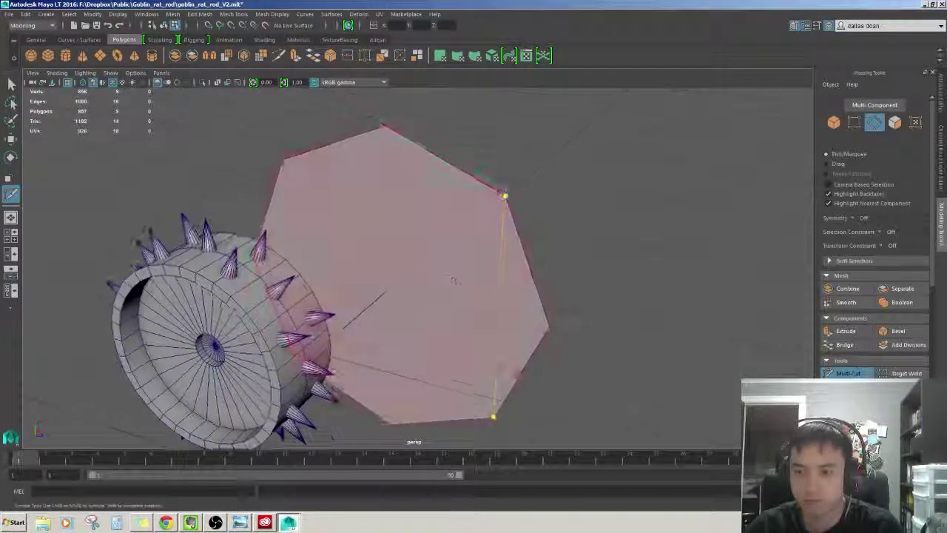
left_click(390, 133)
key("Return")
left_click_drag(390, 133, 424, 226, "alt")
mouse_move(465, 199)
left_mouse_down("alt")
mouse_move(478, 239)
mouse_move(469, 206)
left_mouse_up("alt")
left_click(478, 239)
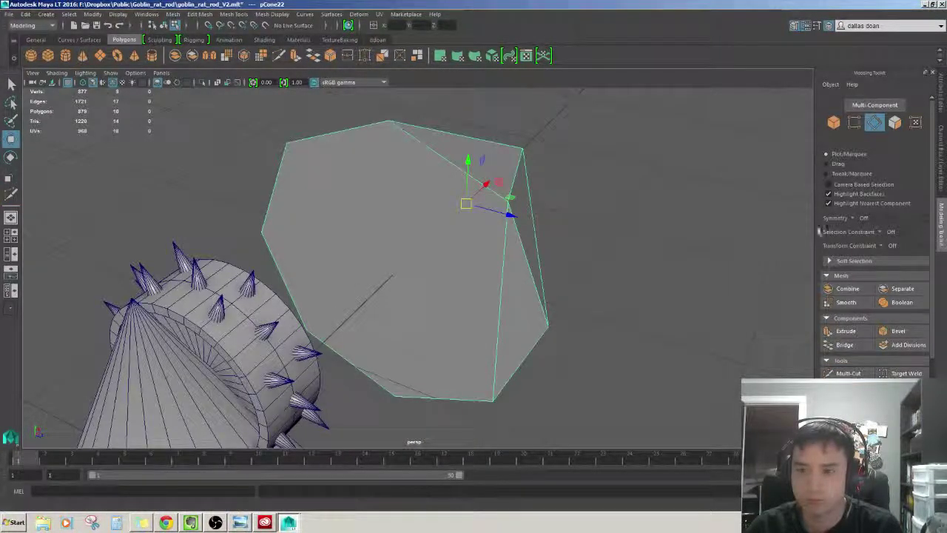
- Start a second Multi-Cut from the base's lower edge and inspect the cut face
left_click(848, 372)
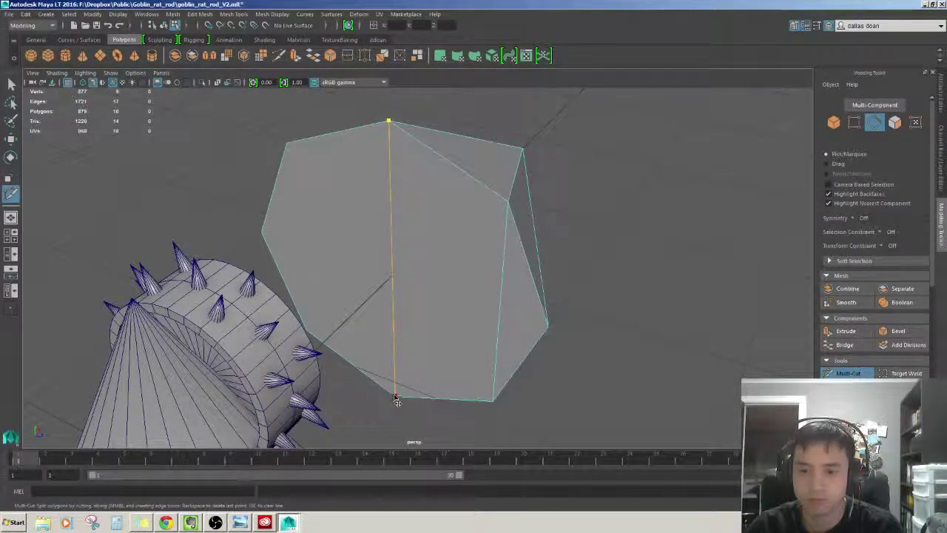
left_click(394, 398)
key("space")
key("space")
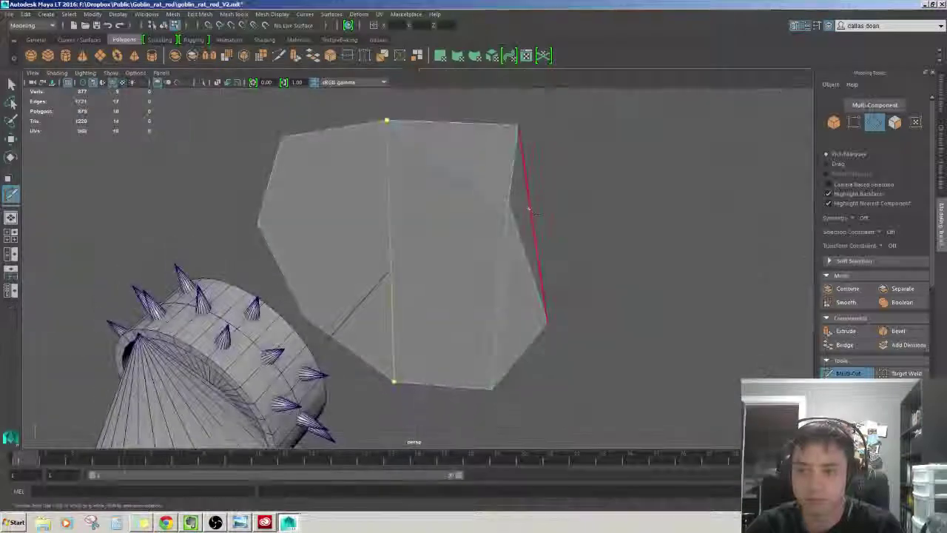
mouse_move(529, 199)
left_mouse_down("alt")
mouse_move(520, 228)
mouse_move(545, 207)
mouse_move(466, 169)
left_mouse_up("alt")
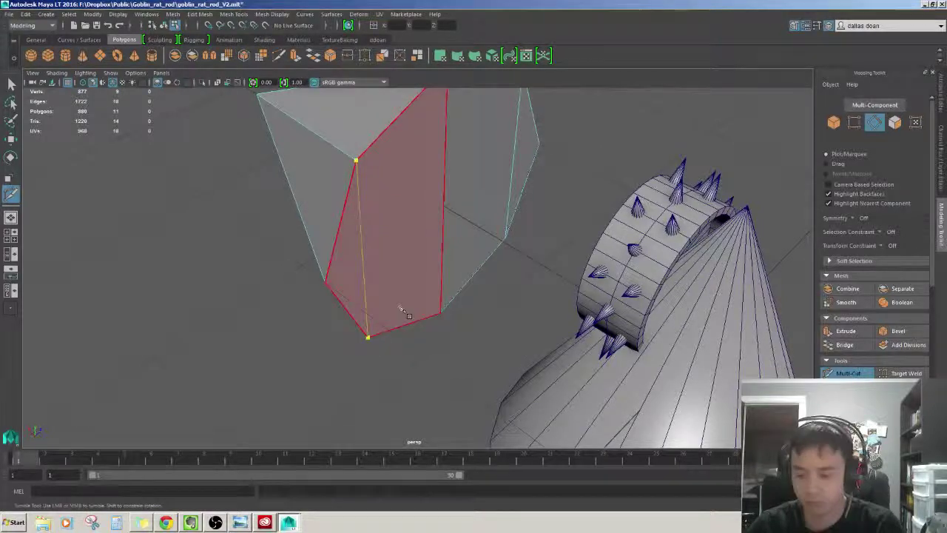
mouse_move(409, 316)
left_mouse_down("alt")
mouse_move(541, 280)
mouse_move(477, 294)
left_mouse_up("alt")
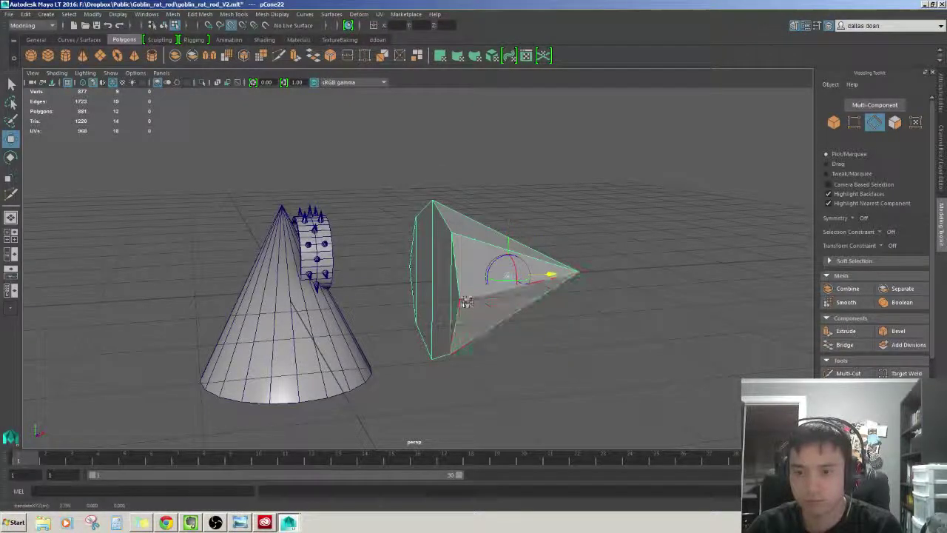
- Delete the large left cone, keeping only the smaller cut cone
mouse_move(465, 303)
left_mouse_down("alt")
mouse_move(408, 287)
mouse_move(385, 302)
left_mouse_up("alt")
key("r")
key("w")
key("F8")
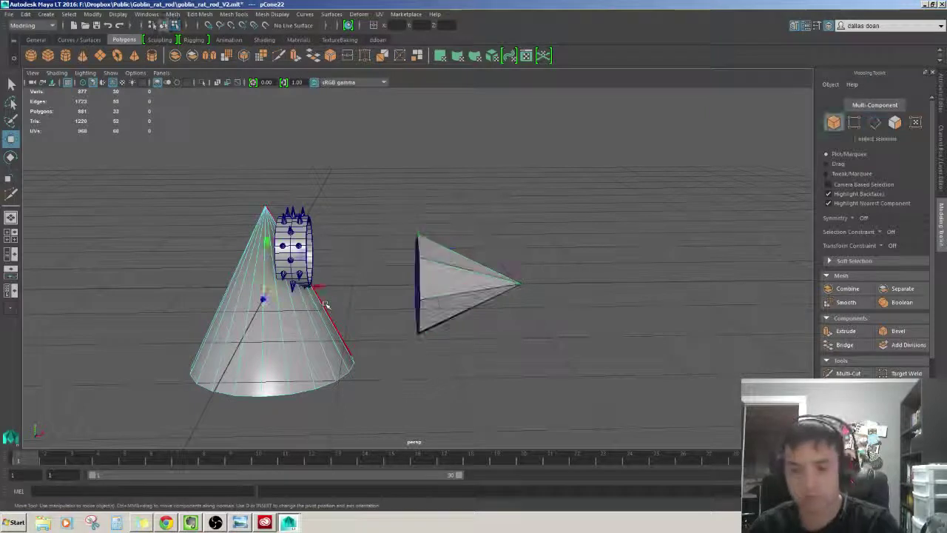
key("Delete")
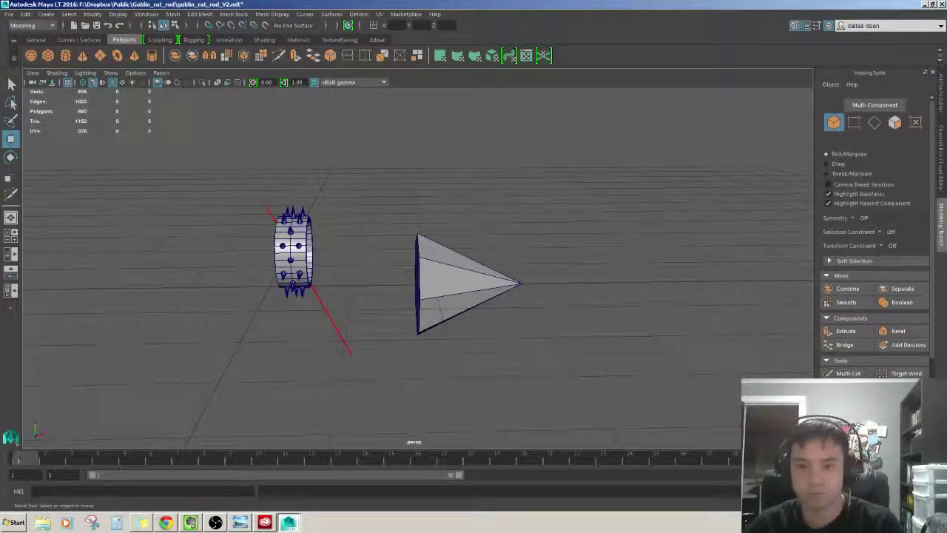
- Unhide the goblin and place the cut cone against the wheel's hub
left_click_drag(444, 282, 407, 264, "alt")
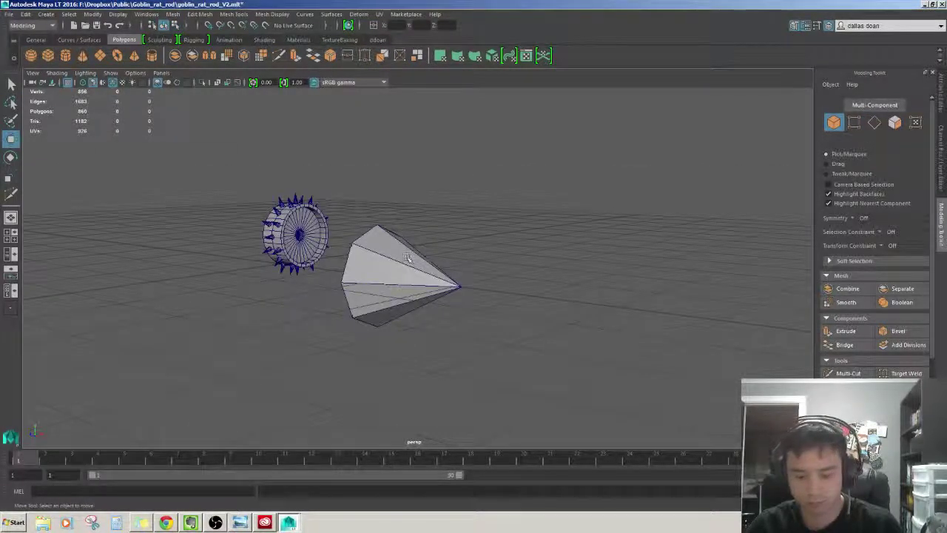
key("ctrl+shift+h")
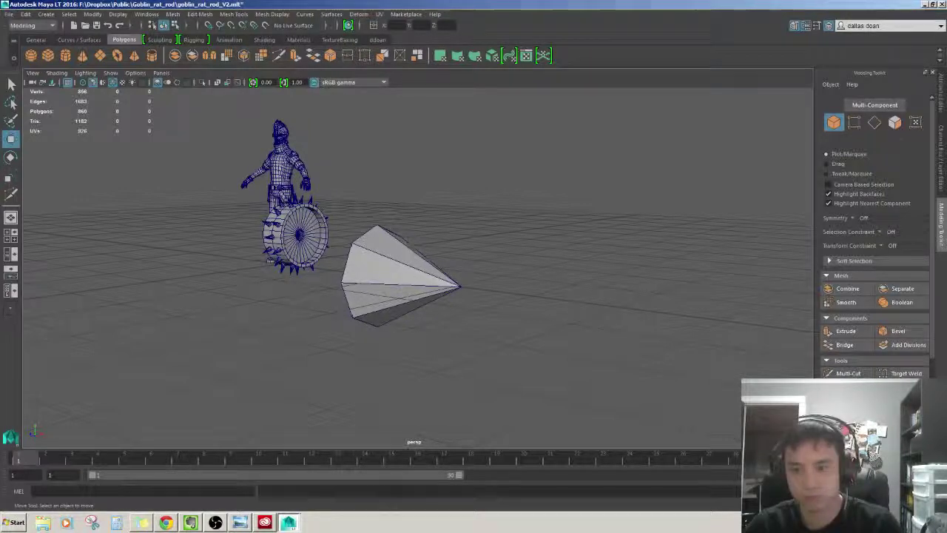
left_click(399, 274)
mouse_move(399, 281)
left_mouse_down("alt")
mouse_move(488, 274)
mouse_move(503, 245)
left_mouse_up("alt")
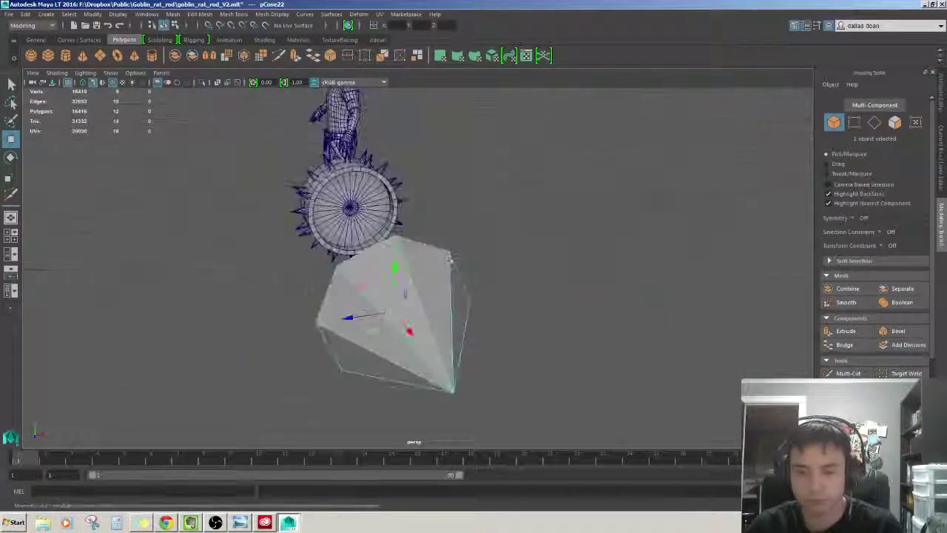
left_click_drag(449, 257, 486, 387, "alt")
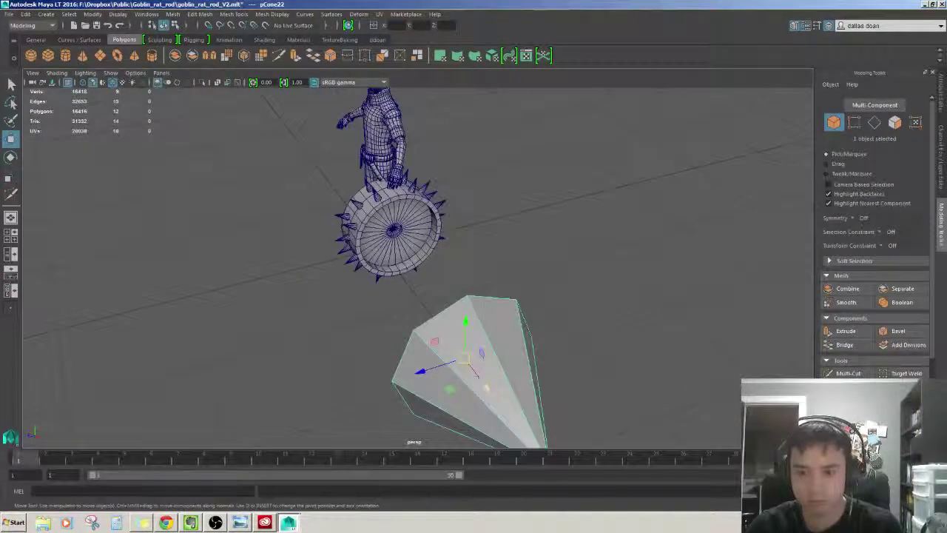
left_click(423, 286)
left_click(465, 357)
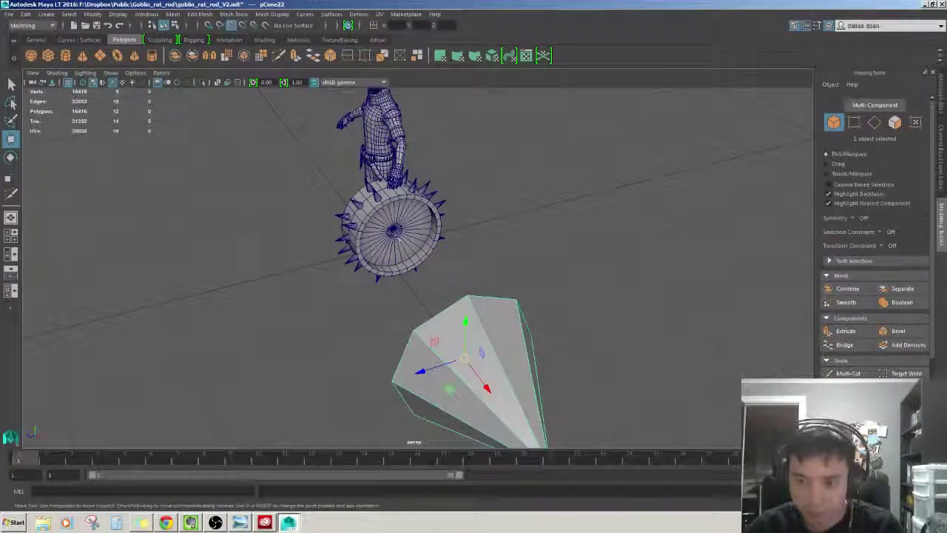
mouse_move(465, 358)
left_mouse_down("alt")
mouse_move(400, 274)
mouse_move(442, 208)
left_mouse_up("alt")
scroll(399, 273, "up", 3)
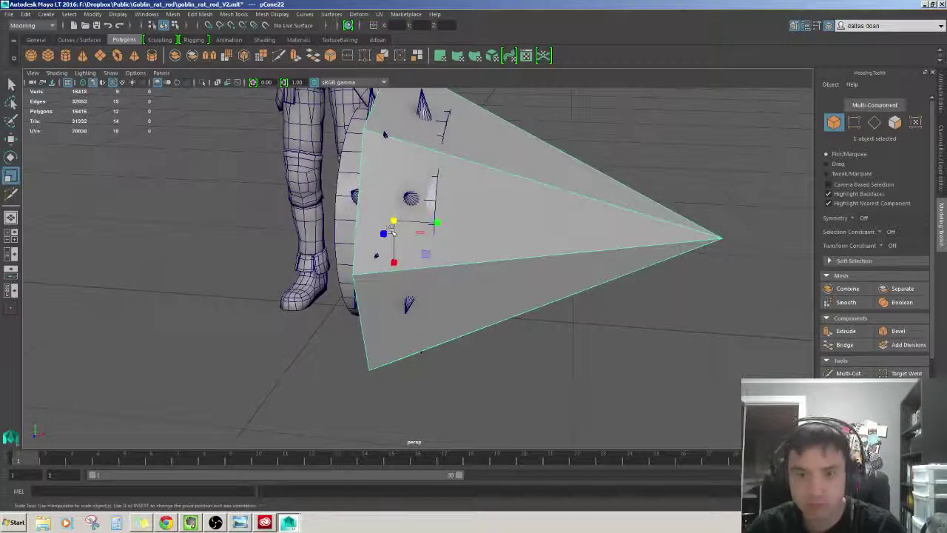
scroll(385, 134, "down", 3)
left_click_drag(385, 134, 482, 245, "alt")
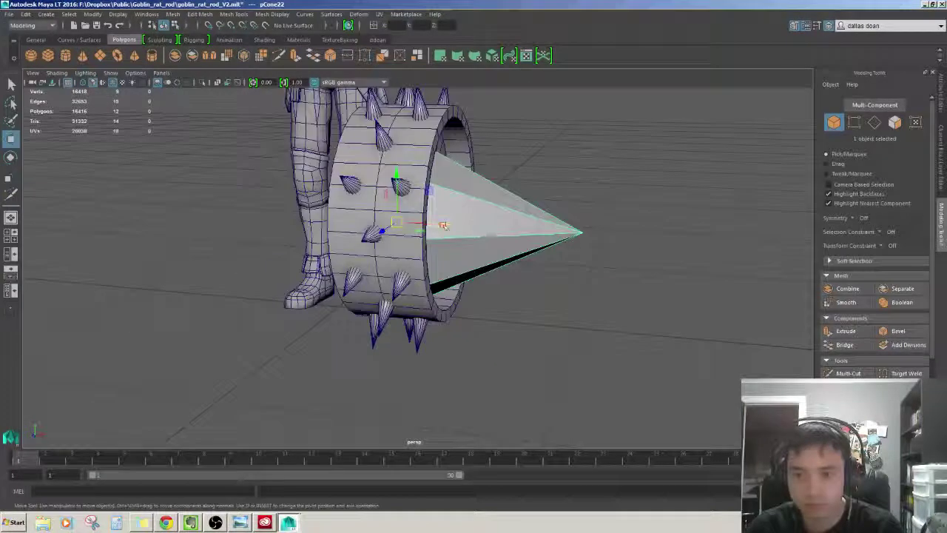
- Hide the goblin and scale the hub cone shorter along its length
scroll(483, 244, "down", 2)
left_click(369, 222)
key("ctrl+h")
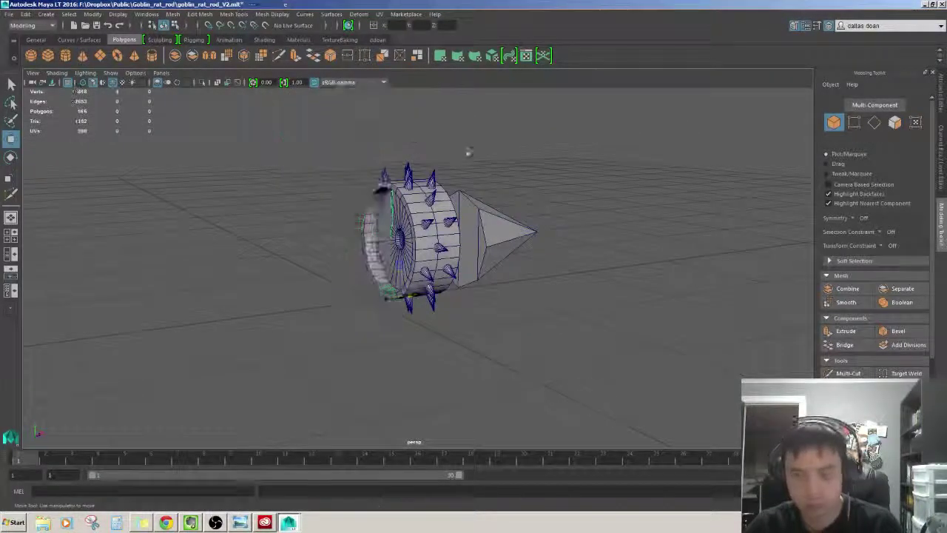
mouse_move(583, 195)
left_mouse_down("alt")
mouse_move(562, 256)
mouse_move(570, 281)
mouse_move(508, 247)
left_mouse_up("alt")
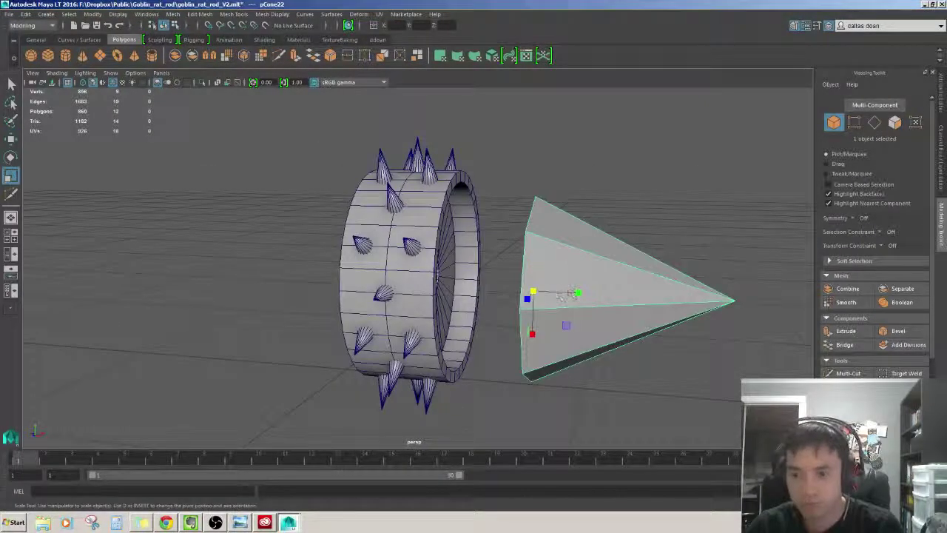
mouse_move(584, 290)
left_mouse_down("alt")
mouse_move(512, 300)
mouse_move(533, 230)
left_mouse_up("alt")
key("r")
- Pull the cone's tip vertex outward into a longer spike centred on the hub
key("w")
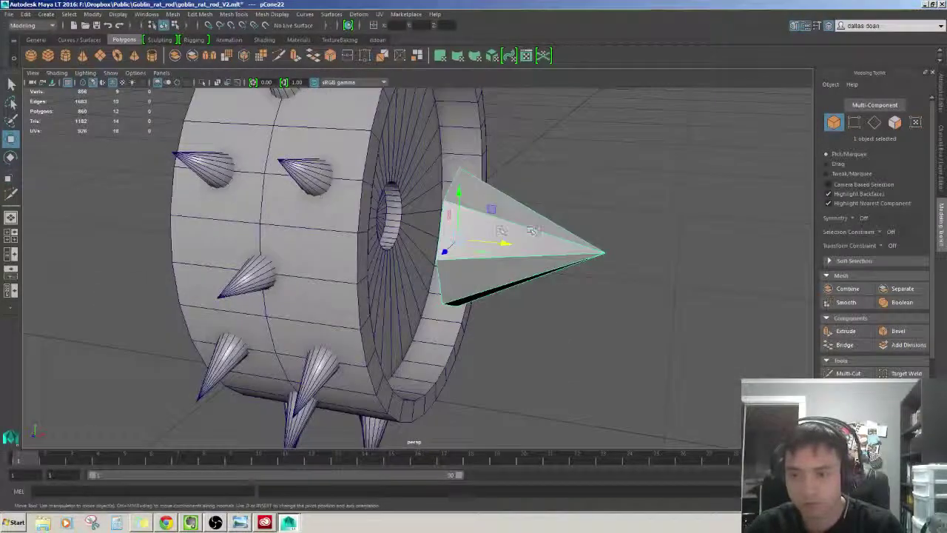
left_click(603, 253)
left_click_drag(629, 254, 716, 251)
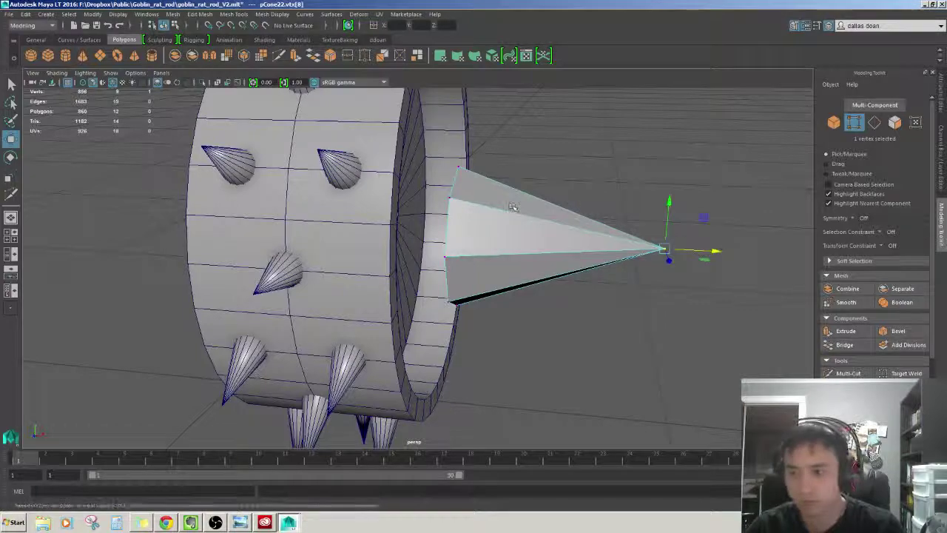
key("F8")
mouse_move(512, 207)
left_mouse_down("alt")
mouse_move(532, 222)
mouse_move(409, 226)
mouse_move(419, 195)
left_mouse_up("alt")
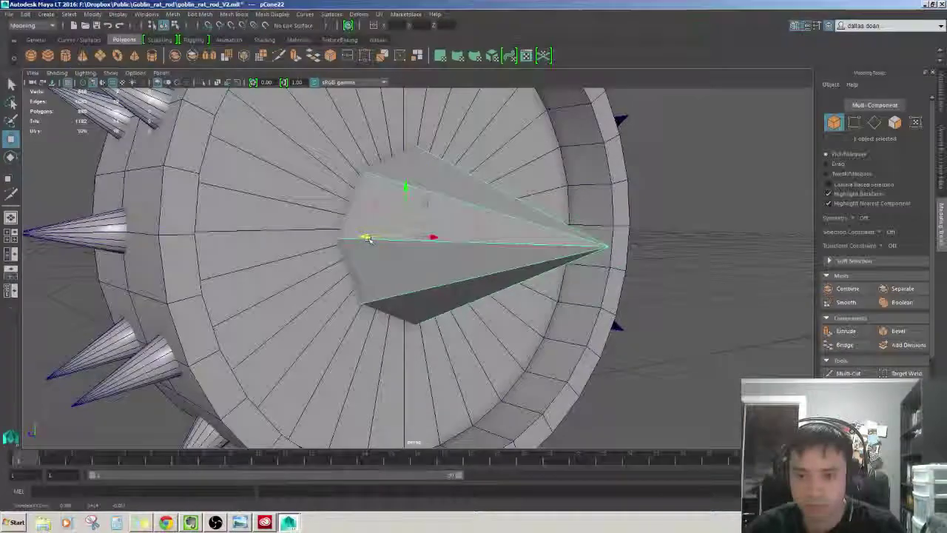
mouse_move(396, 230)
left_mouse_down("alt")
mouse_move(497, 236)
mouse_move(474, 229)
left_mouse_up("alt")
mouse_move(473, 229)
right_mouse_down("alt")
mouse_move(446, 258)
mouse_move(433, 212)
right_mouse_up("alt")
mouse_move(434, 212)
left_mouse_down("alt")
mouse_move(233, 296)
mouse_move(406, 214)
left_mouse_up("alt")
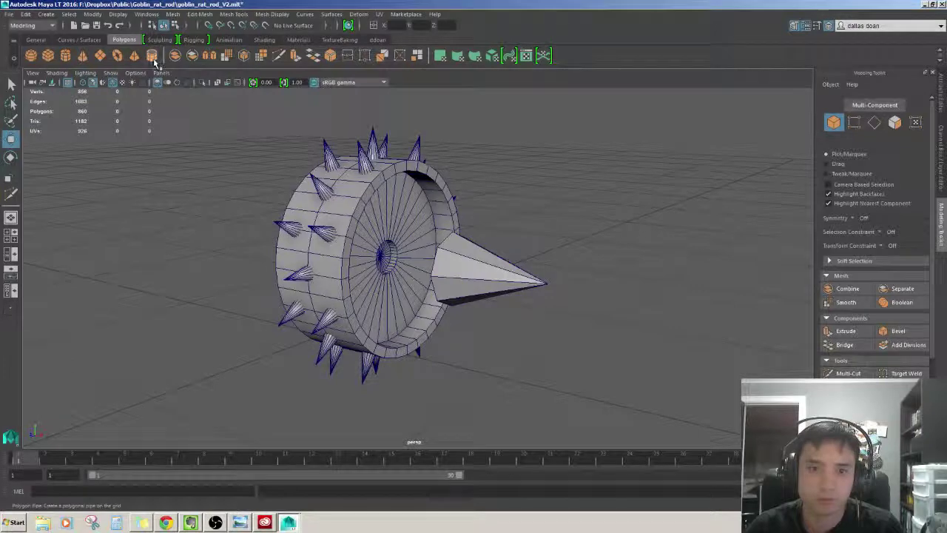
- Create a polygon cylinder with 12 axis subdivisions and softened edges
left_click(66, 55)
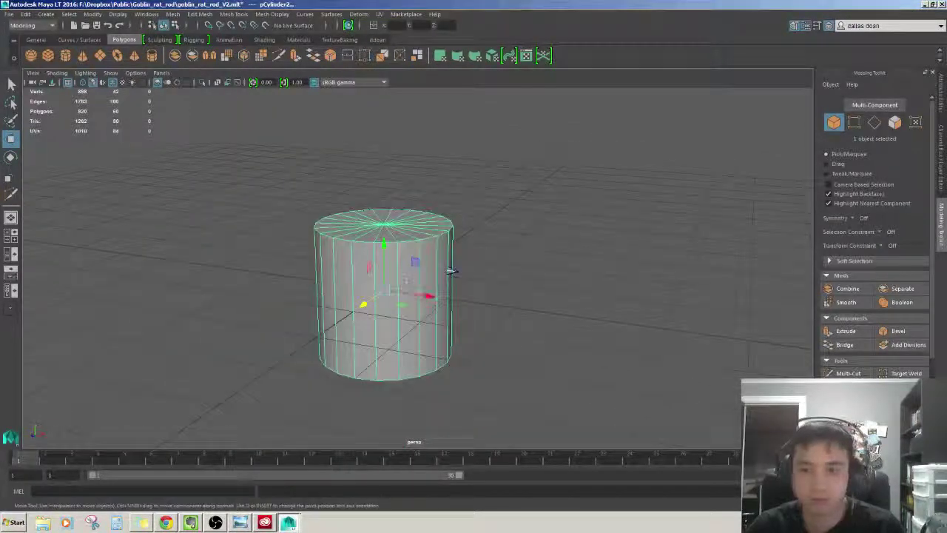
left_click(941, 156)
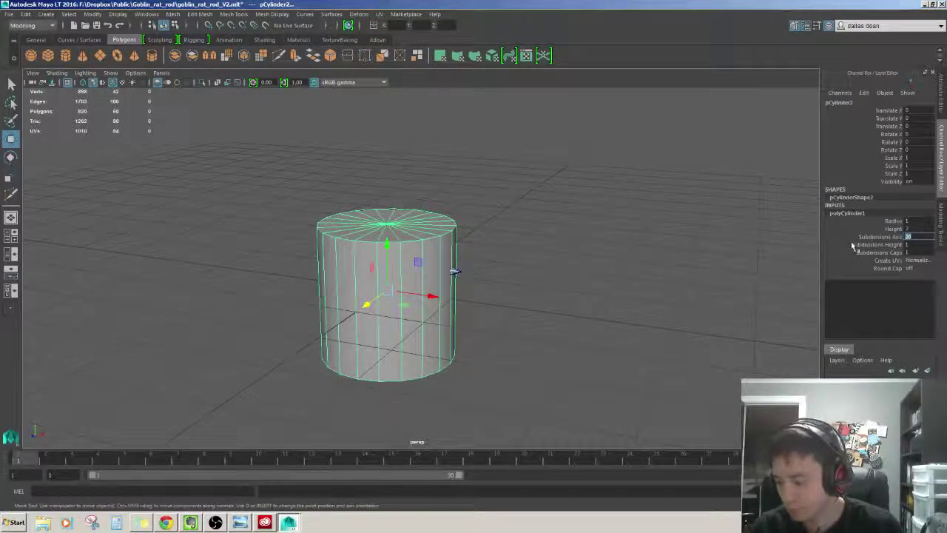
left_click_drag(556, 273, 512, 281, "alt")
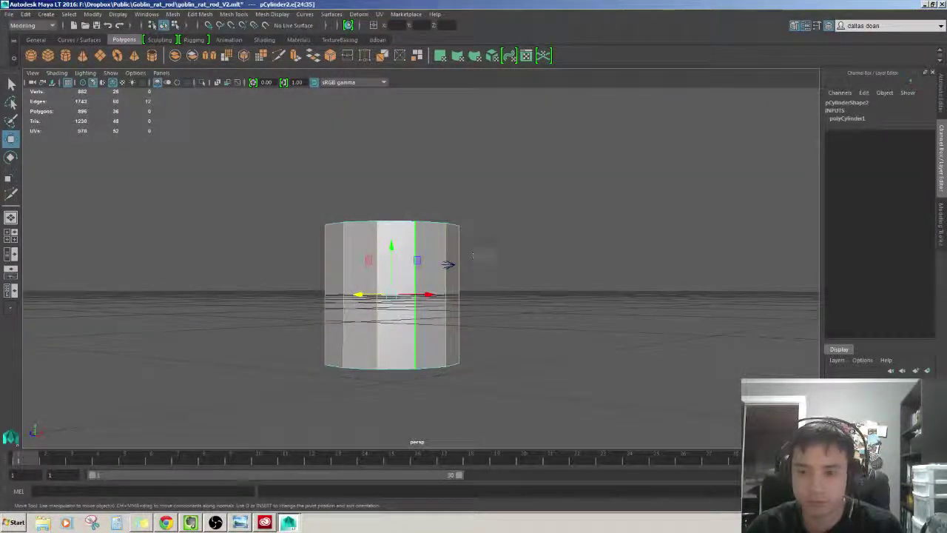
left_click_drag(550, 218, 429, 239, "alt")
key("F8")
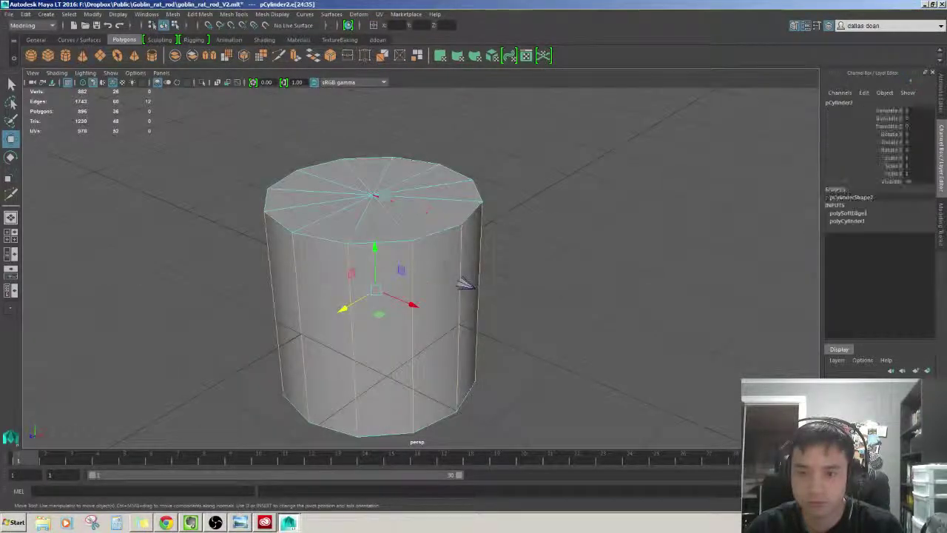
- Delete the cylinder's bottom and top cap faces to leave an open tube
left_click_drag(433, 276, 485, 181, "alt")
key("F11")
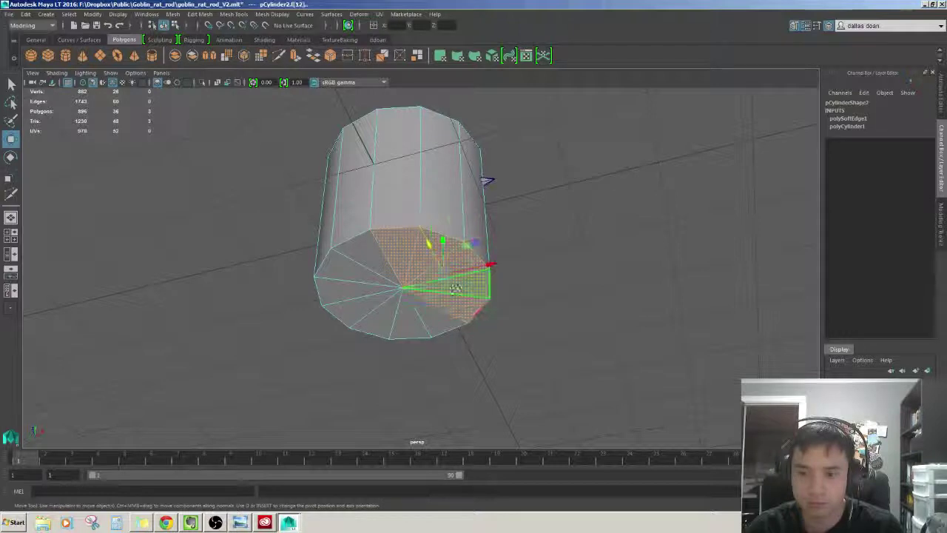
mouse_move(455, 288)
left_mouse_down("alt")
mouse_move(264, 286)
mouse_move(514, 173)
mouse_move(412, 233)
mouse_move(412, 257)
mouse_move(422, 214)
left_mouse_up("alt")
key("Delete")
left_click(418, 234)
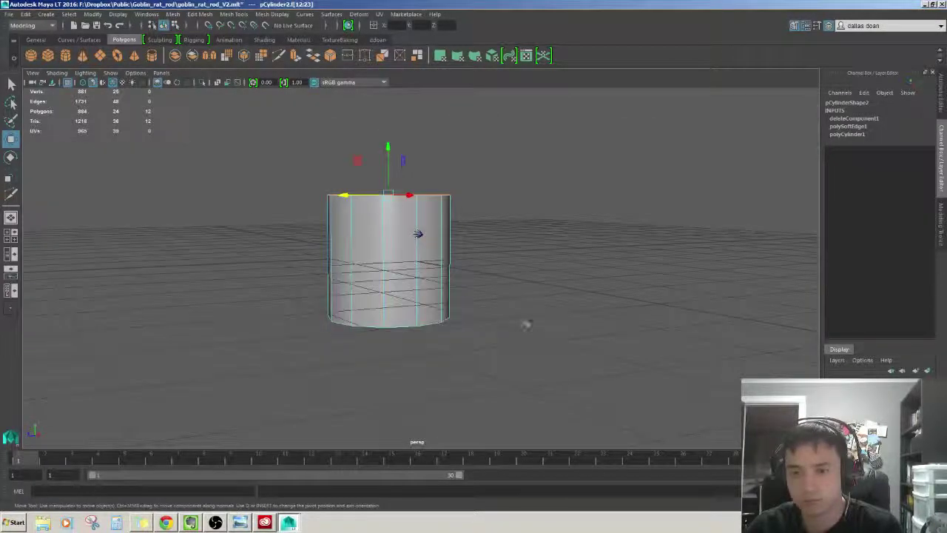
key("Delete")
- Lay the open tube on its side with Rotate Z -90 and scale it down
left_click_drag(418, 233, 442, 241, "alt")
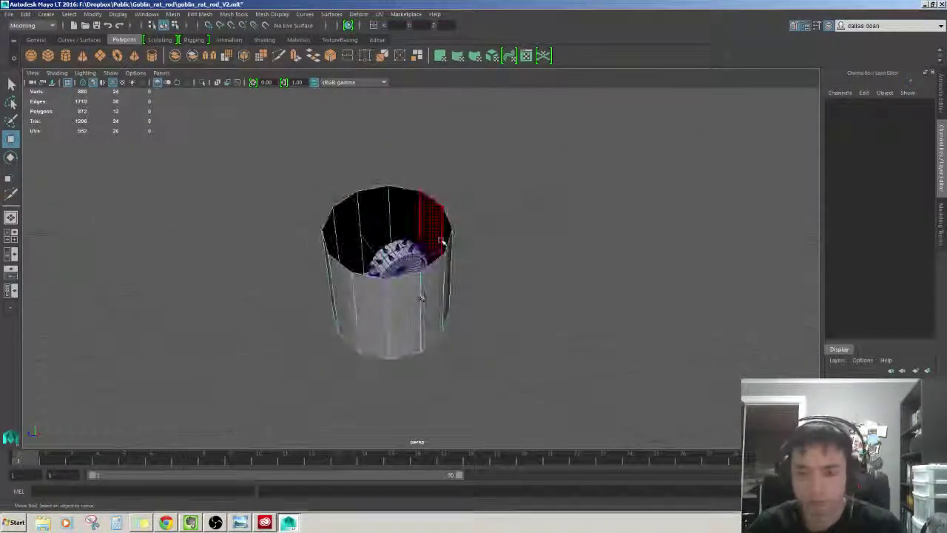
left_click(422, 298)
left_click_drag(422, 298, 442, 191, "alt")
key("e")
key("w")
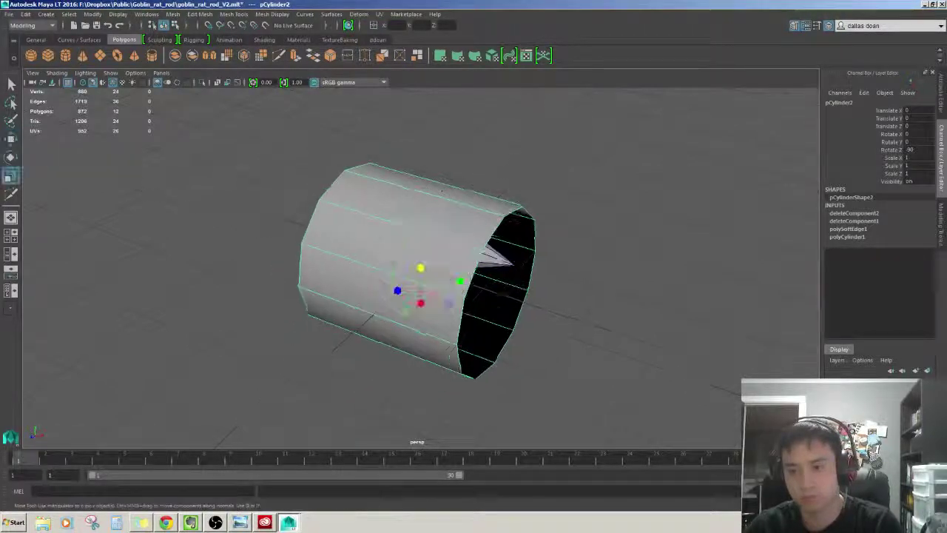
mouse_move(420, 271)
left_mouse_down()
mouse_move(385, 274)
mouse_move(364, 318)
left_mouse_up()
- Move the tube to the wheel hub and shrink it further to fit
key("w")
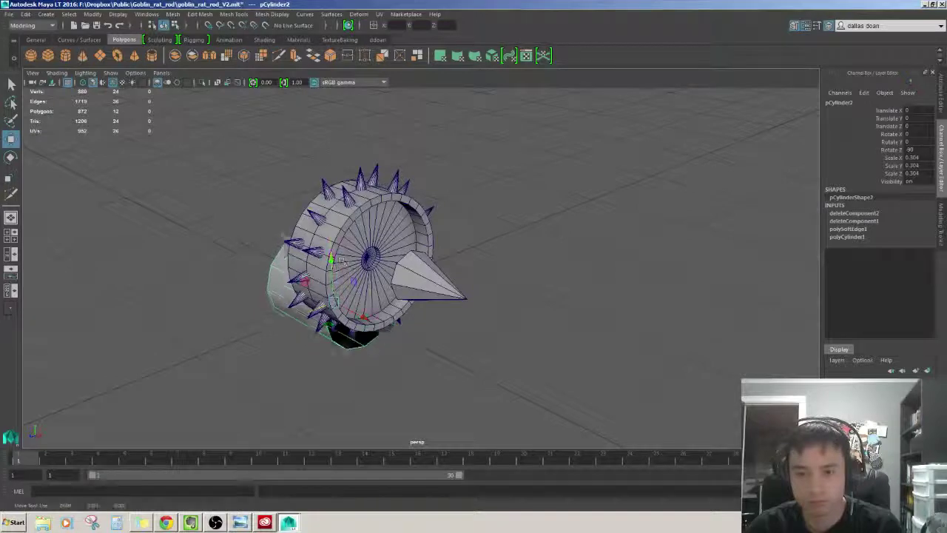
scroll(341, 259, "up", 5)
left_click_drag(341, 260, 444, 281, "alt")
mouse_move(510, 296)
left_mouse_down()
mouse_move(525, 311)
mouse_move(444, 292)
mouse_move(518, 300)
mouse_move(444, 244)
mouse_move(468, 281)
mouse_move(414, 257)
mouse_move(406, 287)
mouse_move(435, 307)
mouse_move(324, 314)
mouse_move(454, 304)
mouse_move(433, 318)
mouse_move(544, 290)
left_mouse_up()
key("r")
key("w")
scroll(478, 298, "up", 5)
- Settle the tube at 0.039 scale in the hub and select the central cone spike
key("w")
scroll(421, 289, "down", 5)
scroll(422, 289, "down", 3)
left_click(544, 290)
key("w")
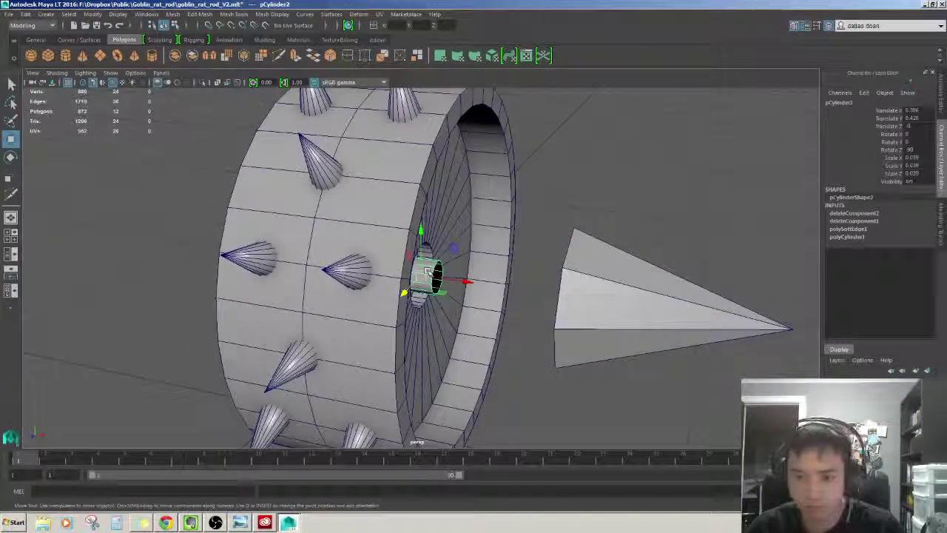
left_click_drag(428, 273, 471, 263, "alt")
key("4")
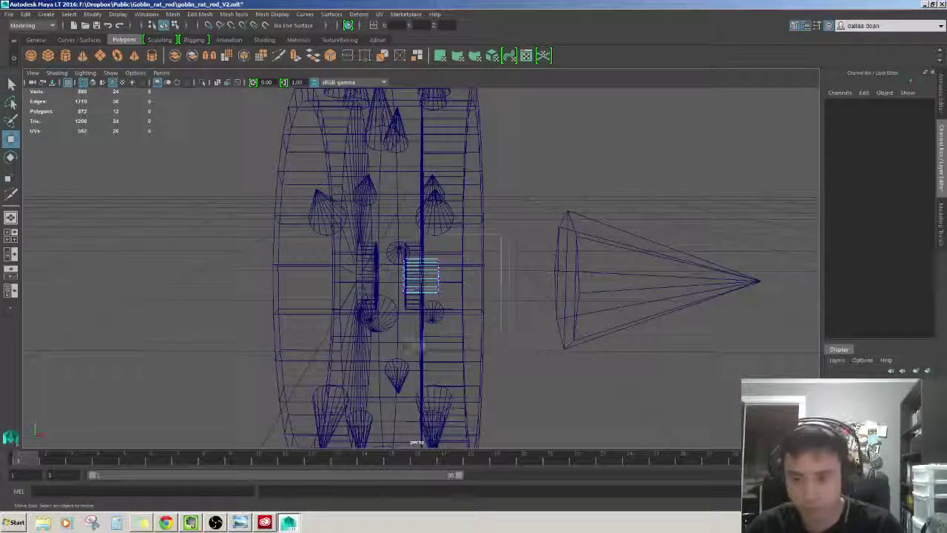
- Check the tube's vertex ring against the cone spike in wireframe and shaded views
left_click_drag(400, 253, 444, 296)
mouse_move(493, 277)
left_mouse_down("alt")
mouse_move(613, 228)
mouse_move(590, 314)
mouse_move(473, 300)
mouse_move(527, 258)
mouse_move(492, 287)
left_mouse_up("alt")
left_click(605, 252)
key("5")
key("4")
left_click(490, 282)
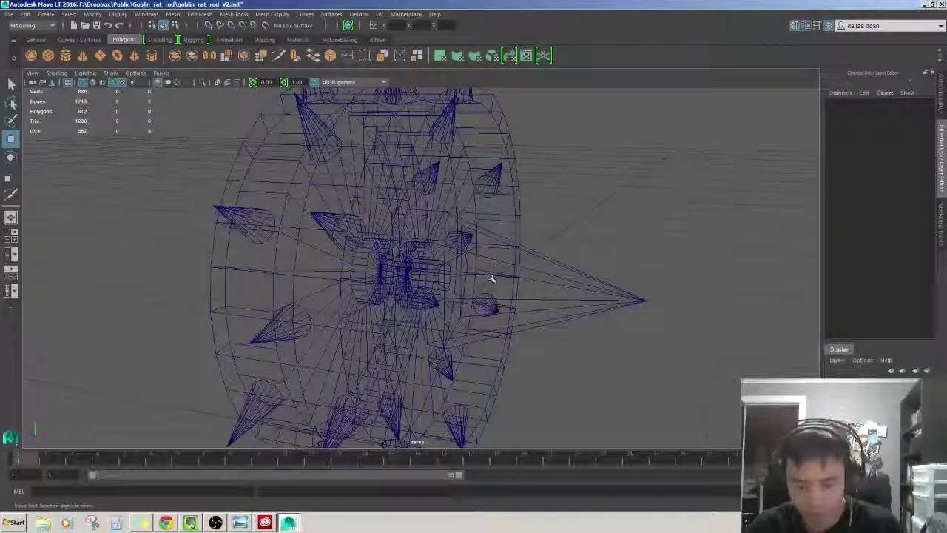
key("5")
scroll(446, 289, "up", 3)
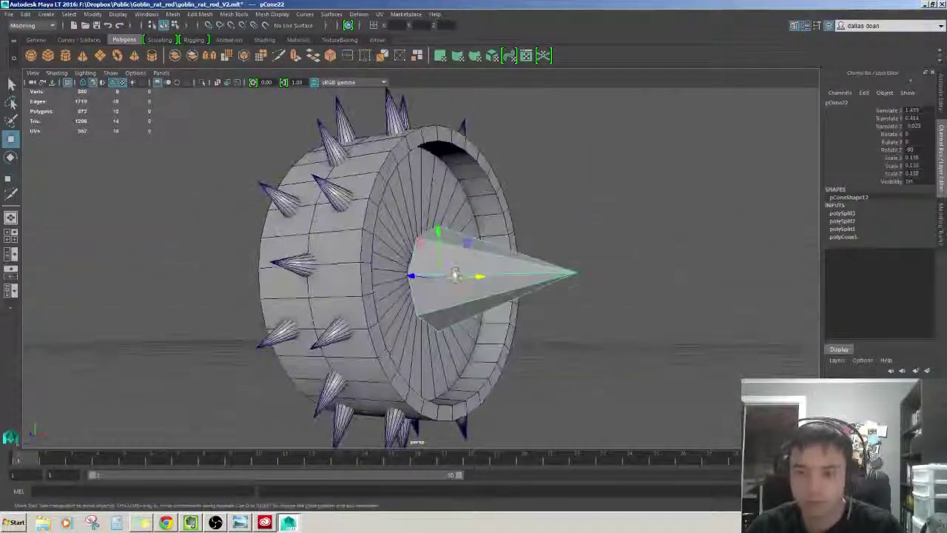
scroll(455, 282, "up", 2)
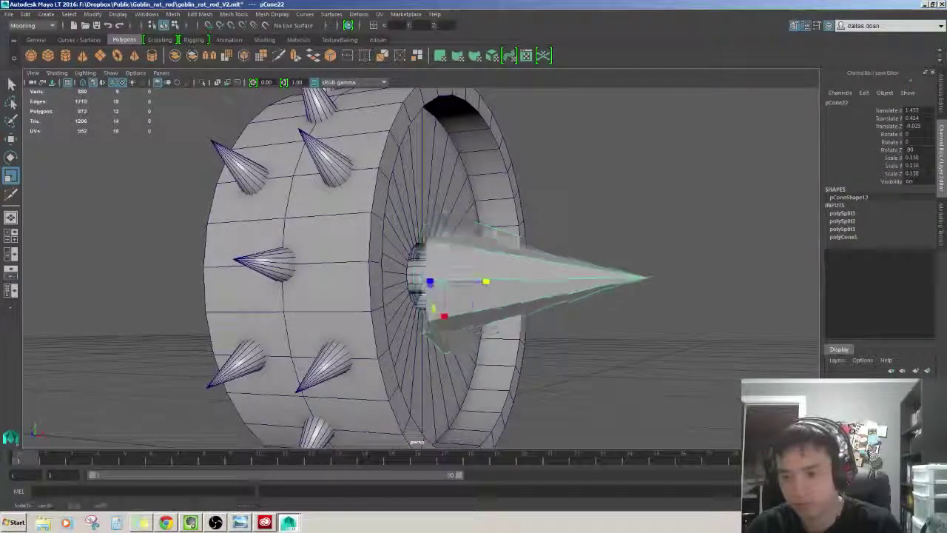
left_click_drag(466, 290, 543, 271, "alt")
- Move pCone22's tip vertex inward to shorten the hub spike
key("w")
key("F9")
left_click(687, 296)
left_click_drag(686, 296, 625, 287, "alt")
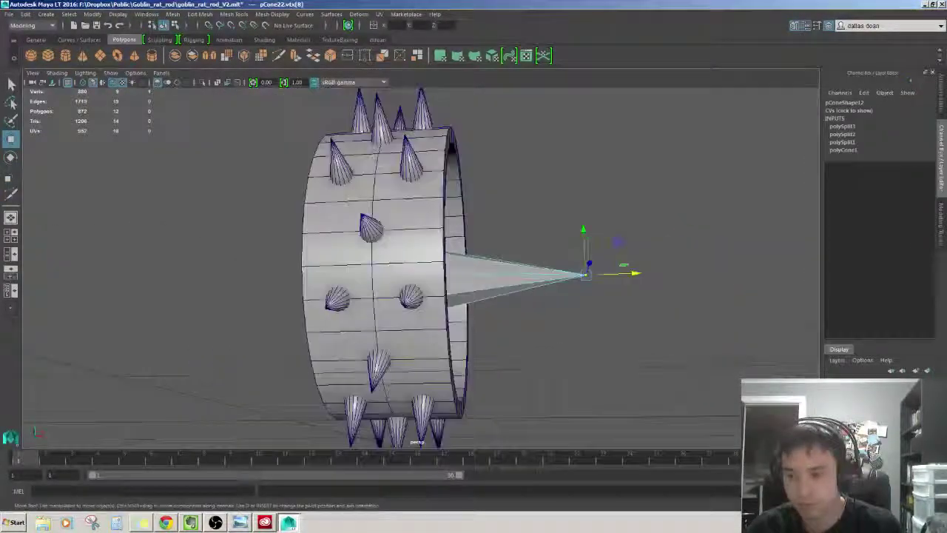
left_click(625, 286)
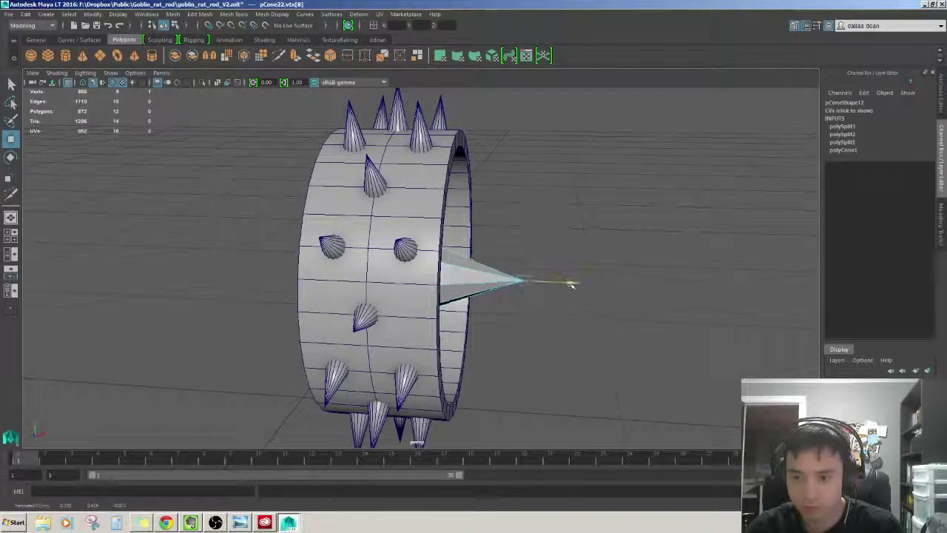
left_click_drag(571, 285, 581, 245, "alt")
key("F8")
- Inspect the shortened spike, now 0.094 × 0.150 × 0.094, framing it from several angles
left_click_drag(484, 277, 306, 90, "alt")
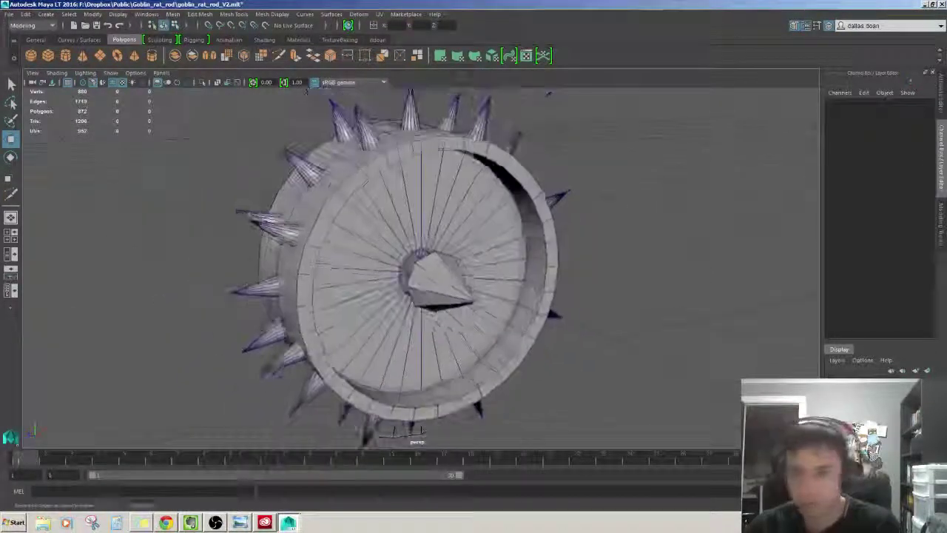
left_click(440, 279)
mouse_move(441, 280)
left_mouse_down("alt")
mouse_move(489, 281)
mouse_move(468, 244)
mouse_move(472, 297)
mouse_move(518, 282)
left_mouse_up("alt")
left_click(468, 245)
left_click(541, 257)
scroll(541, 256, "down", 5)
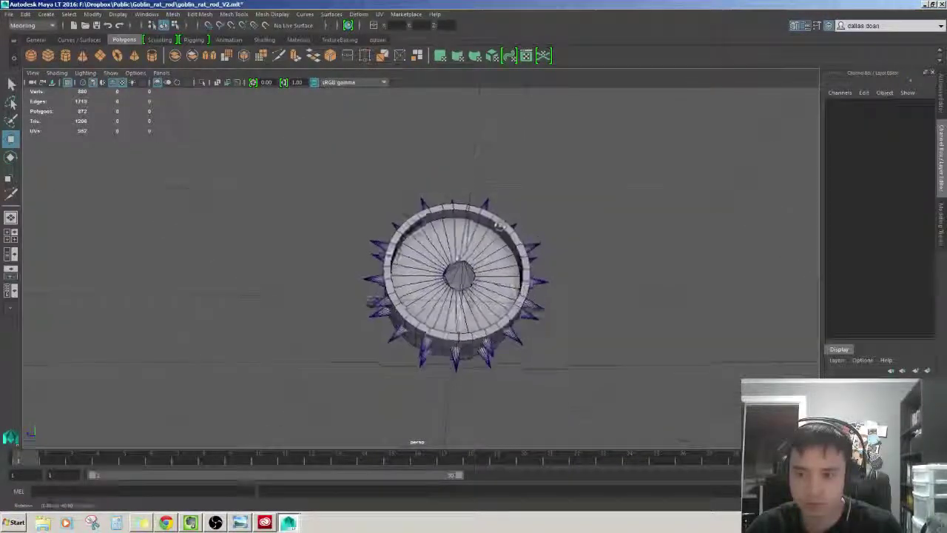
left_click_drag(500, 226, 539, 296, "alt")
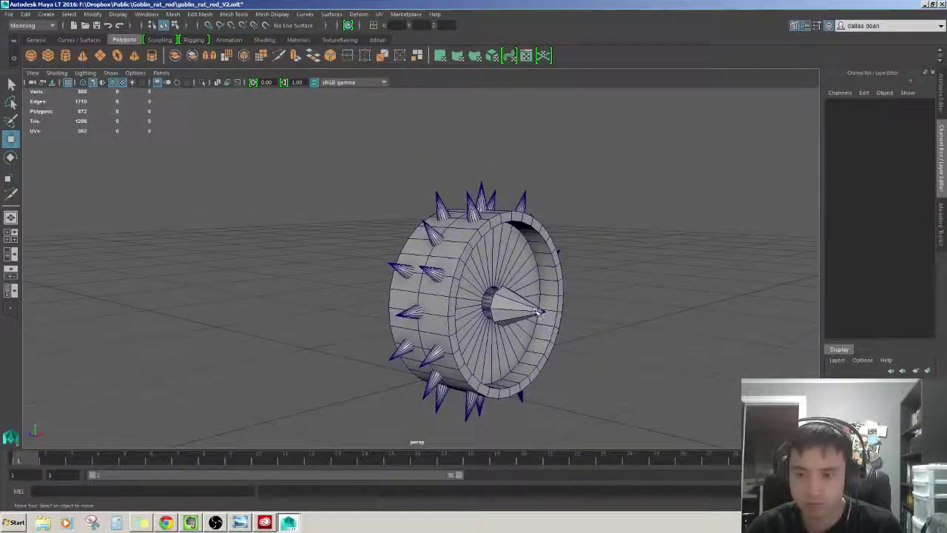
left_click(538, 312)
key("f")
scroll(538, 312, "down", 3)
left_click_drag(538, 313, 452, 242, "alt")
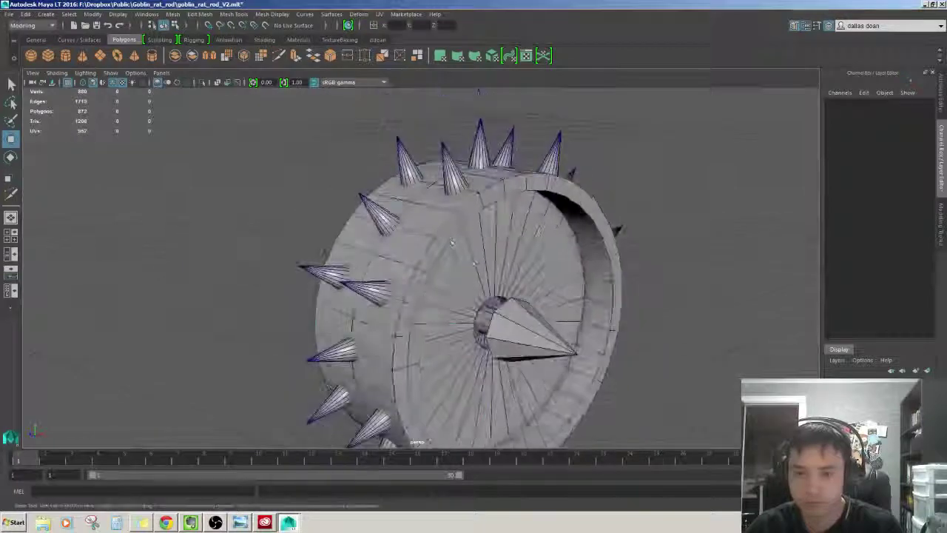
- Add an edge loop to the wheel and bevel its front edge ring with a narrow fraction
left_click(452, 242)
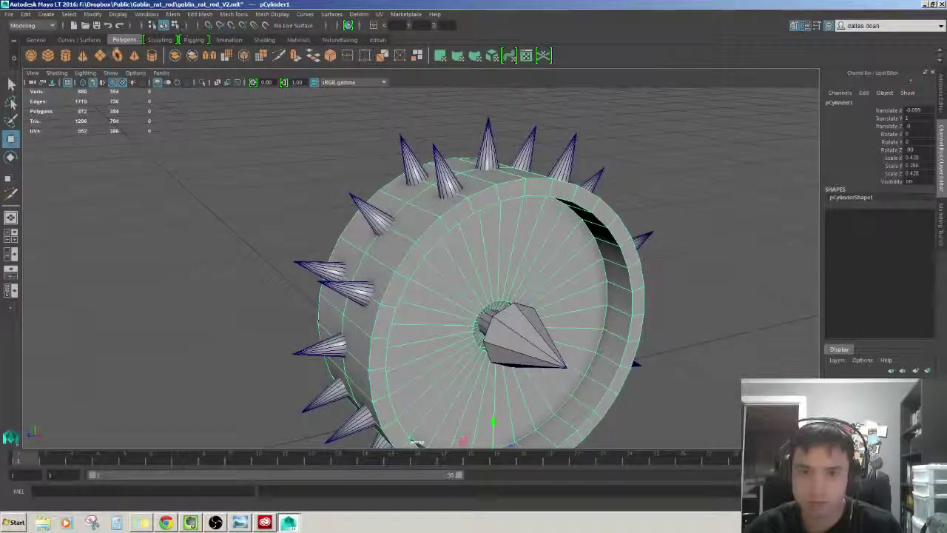
left_click_drag(452, 242, 339, 40, "alt")
left_click(379, 40)
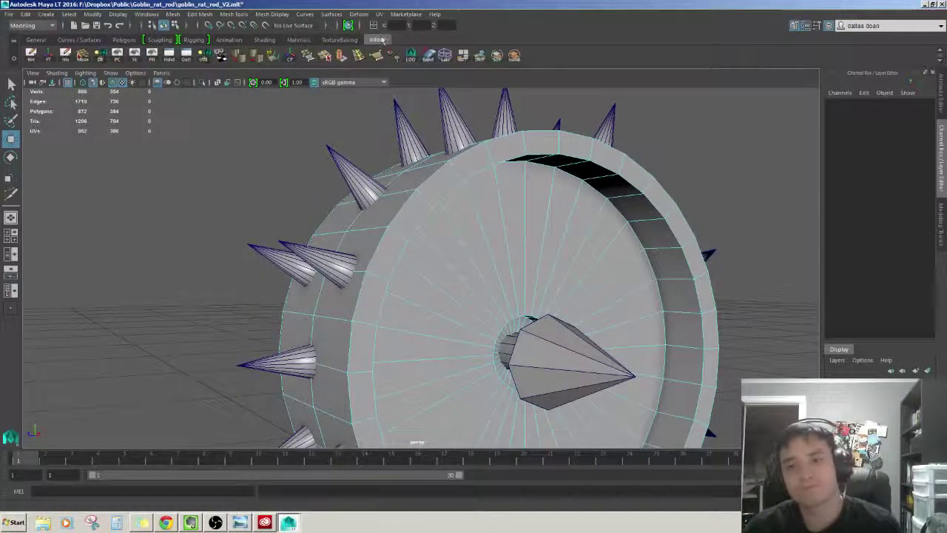
left_click(376, 56)
left_click_drag(392, 148, 420, 192, "alt")
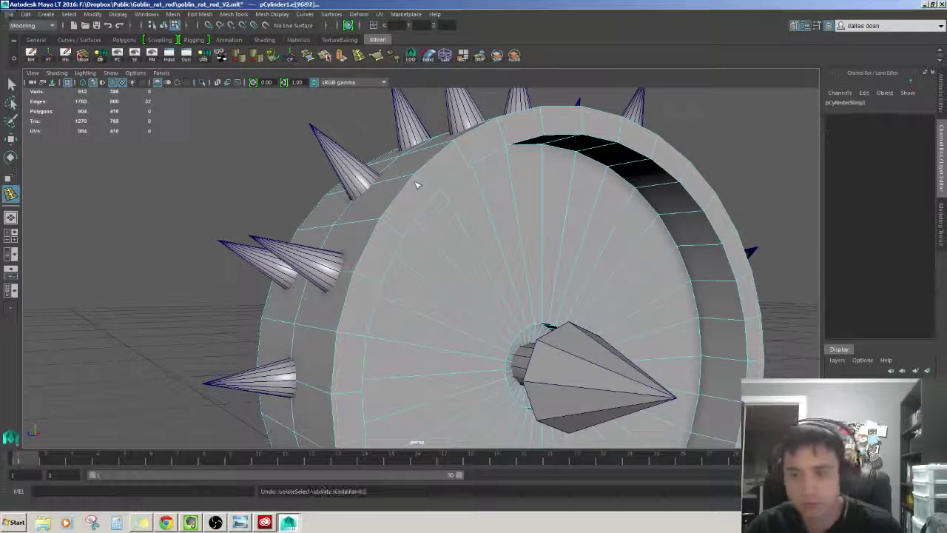
mouse_move(427, 163)
left_mouse_down("alt")
mouse_move(385, 167)
mouse_move(425, 158)
left_mouse_up("alt")
scroll(376, 170, "up", 2)
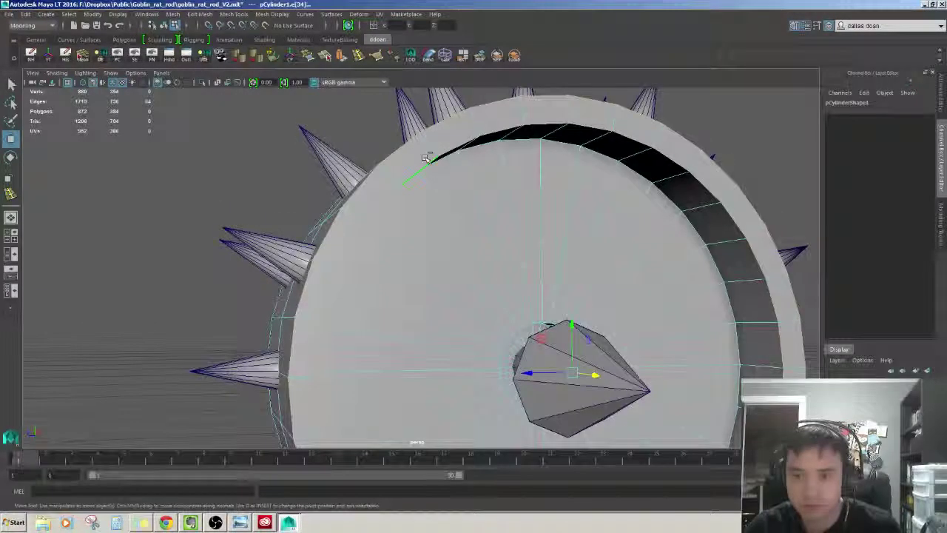
key("ctrl+b")
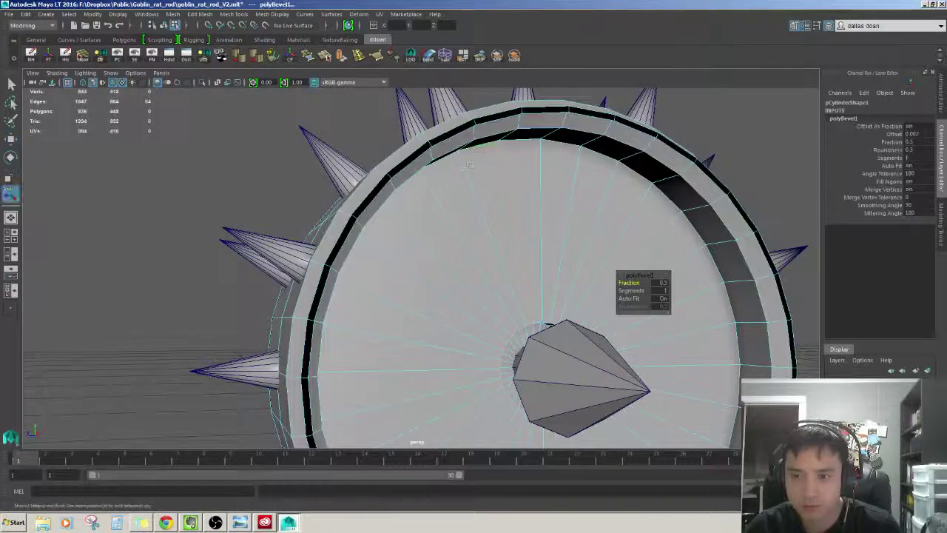
left_click_drag(480, 156, 644, 362, "alt")
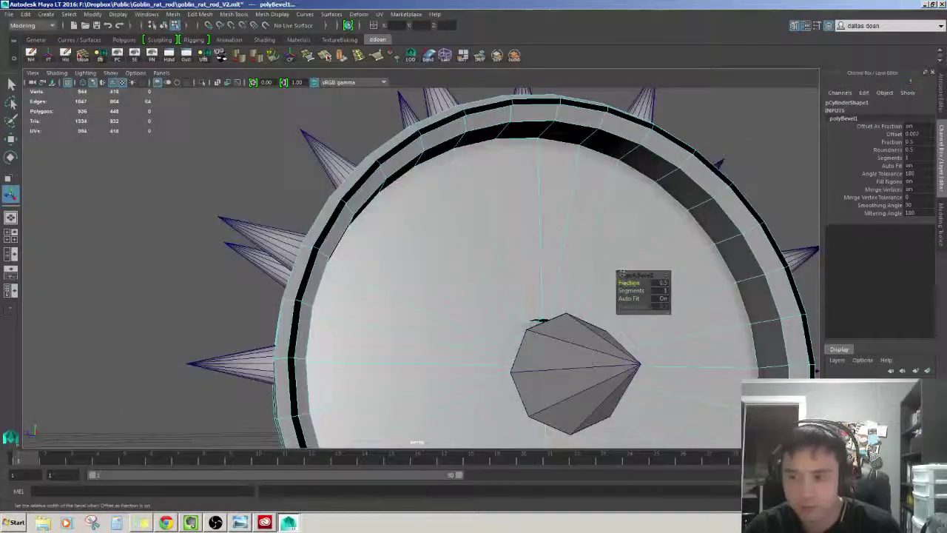
mouse_move(628, 282)
left_mouse_down()
mouse_move(606, 281)
mouse_move(617, 282)
left_mouse_up()
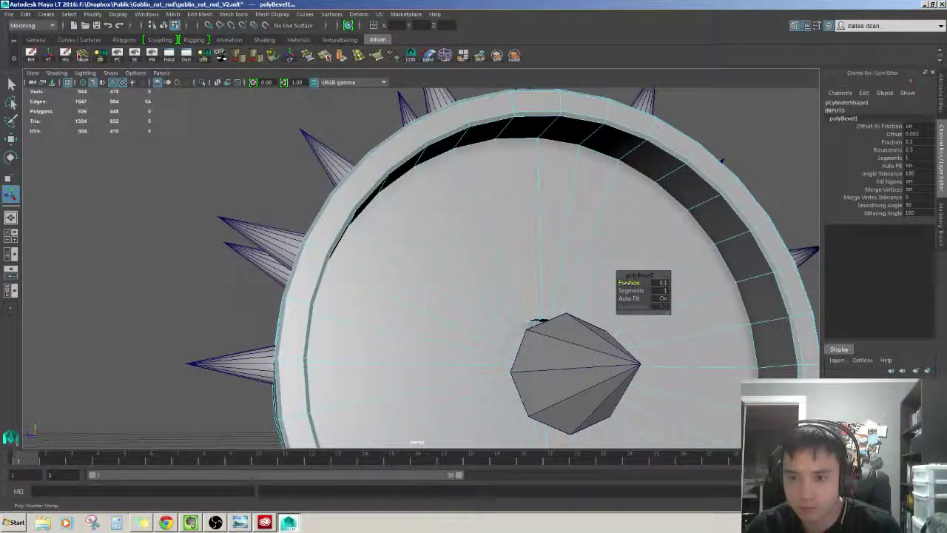
mouse_move(637, 290)
left_mouse_down()
mouse_move(418, 210)
mouse_move(624, 184)
mouse_move(504, 233)
mouse_move(314, 234)
mouse_move(538, 427)
mouse_move(464, 183)
left_mouse_up()
key("w")
- Bevel the edge ring around the hub at fraction 0.1 with 2 segments
left_click(624, 184)
scroll(539, 428, "up", 3)
left_click(464, 182)
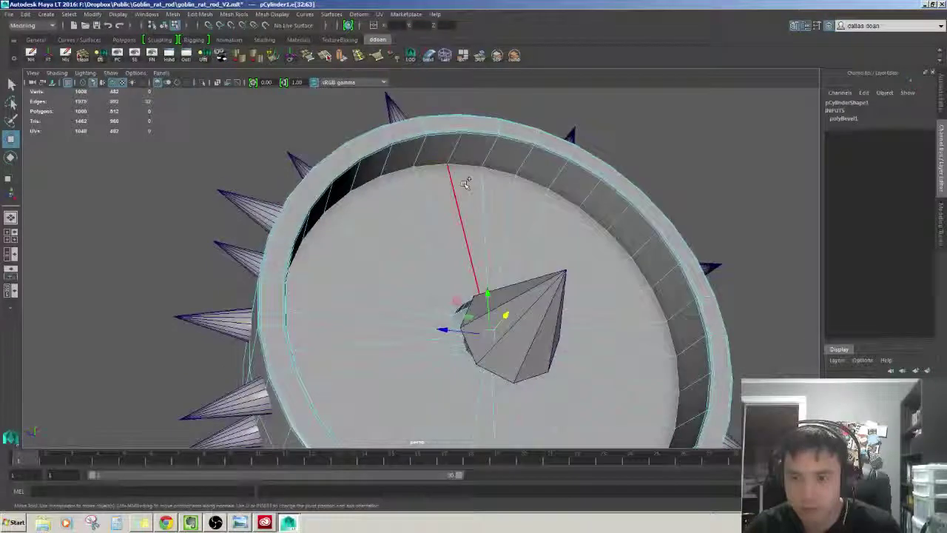
key("ctrl+b")
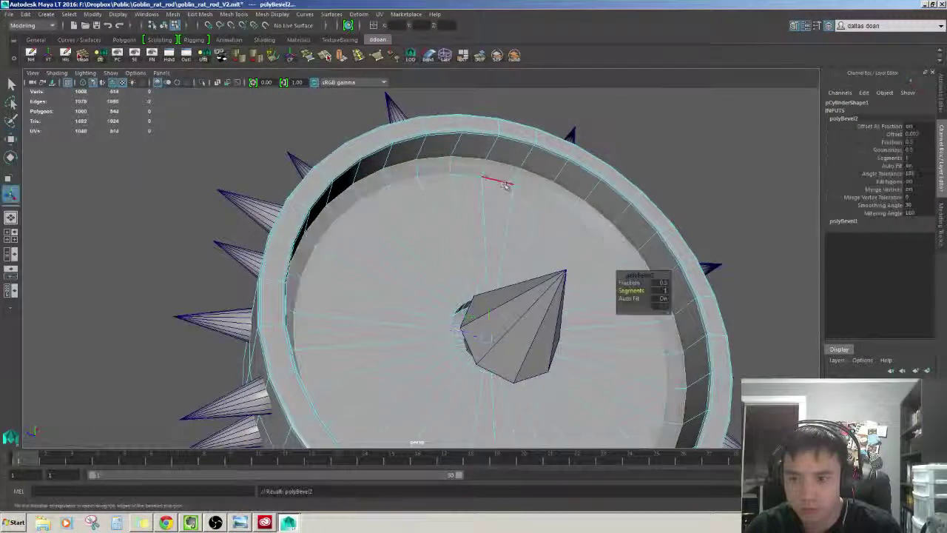
left_click_drag(644, 284, 643, 282)
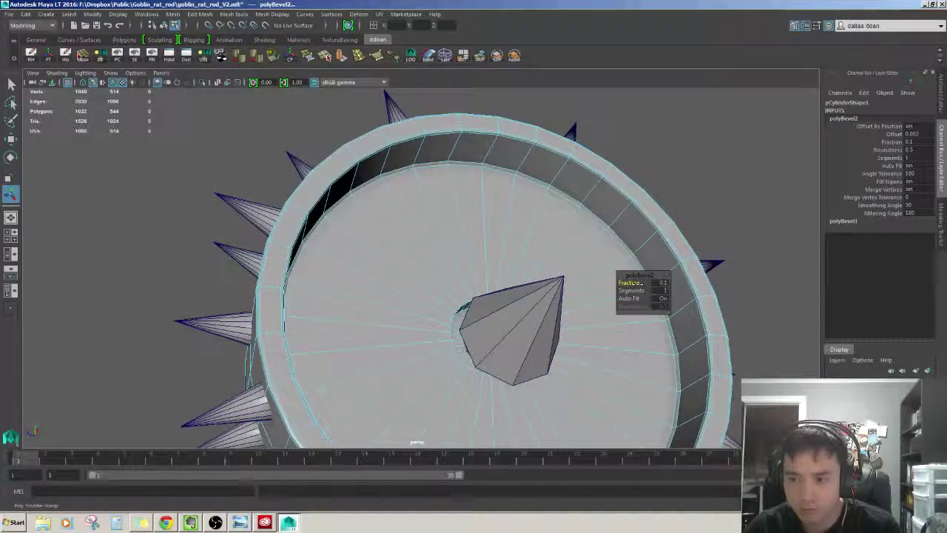
mouse_move(621, 289)
left_mouse_down("alt")
mouse_move(575, 280)
mouse_move(631, 290)
left_mouse_up("alt")
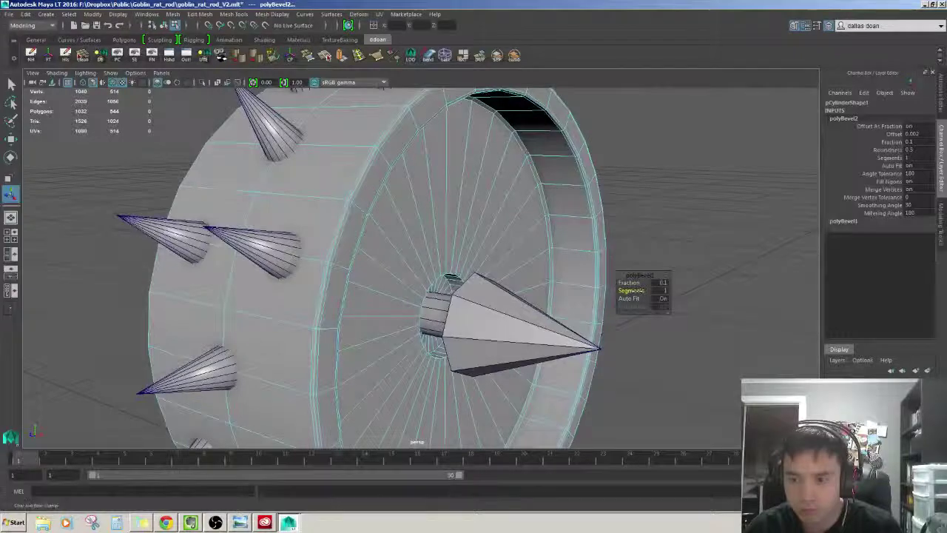
mouse_move(573, 263)
left_mouse_down("alt")
mouse_move(518, 267)
mouse_move(562, 251)
mouse_move(494, 244)
left_mouse_up("alt")
key("w")
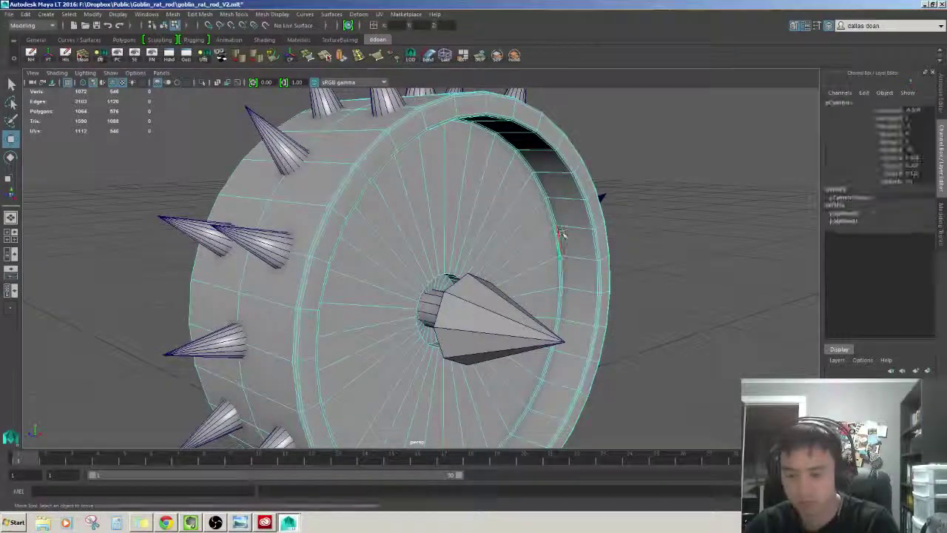
scroll(586, 244, "down", 3)
left_click(581, 251)
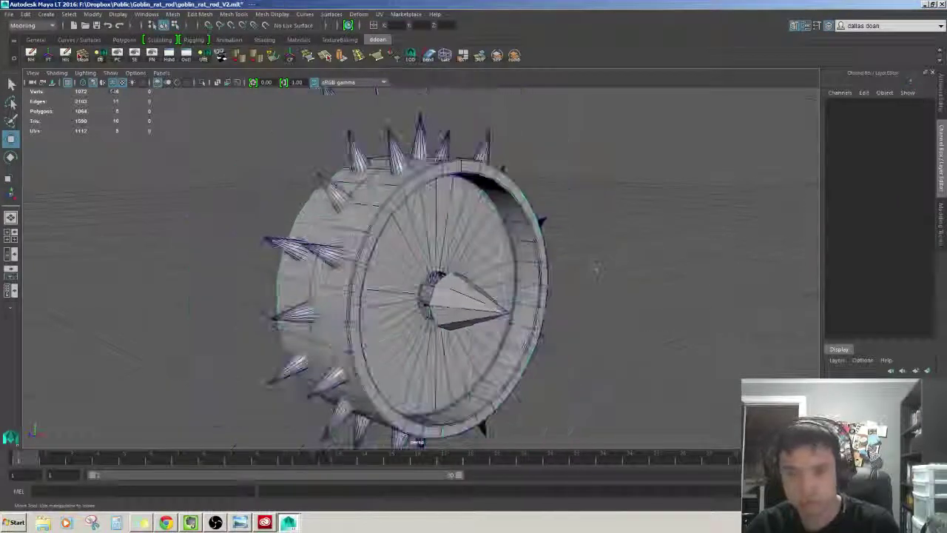
scroll(570, 267, "down", 5)
key("f")
left_click(596, 338)
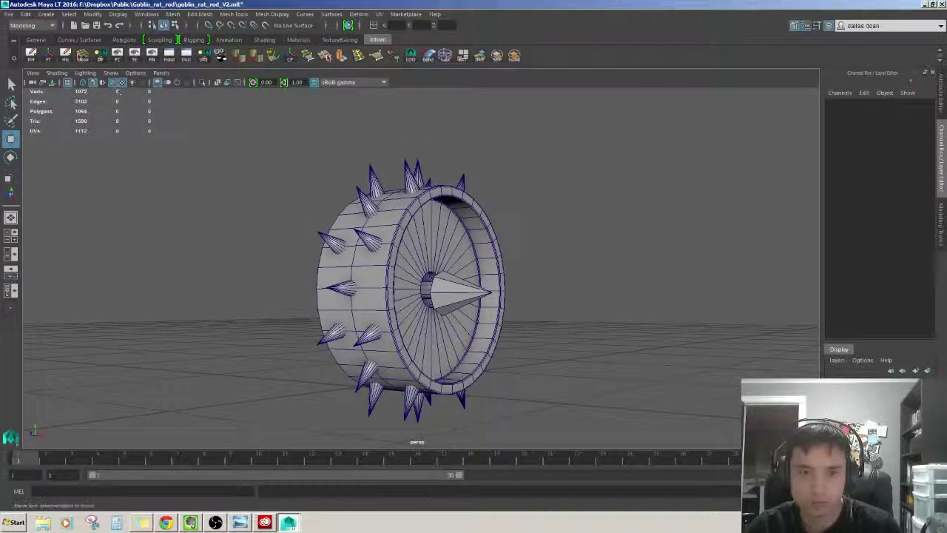
left_click(112, 82)
mouse_move(296, 222)
left_mouse_down("alt")
mouse_move(357, 214)
mouse_move(458, 296)
mouse_move(349, 259)
mouse_move(348, 232)
mouse_move(474, 340)
left_mouse_up("alt")
scroll(463, 291, "up", 3)
left_click(463, 290)
key("F9")
mouse_move(353, 281)
left_mouse_down("alt")
mouse_move(414, 274)
mouse_move(348, 288)
mouse_move(345, 299)
left_mouse_up("alt")
key("4")
scroll(404, 272, "up", 5)
key("5")
key("r")
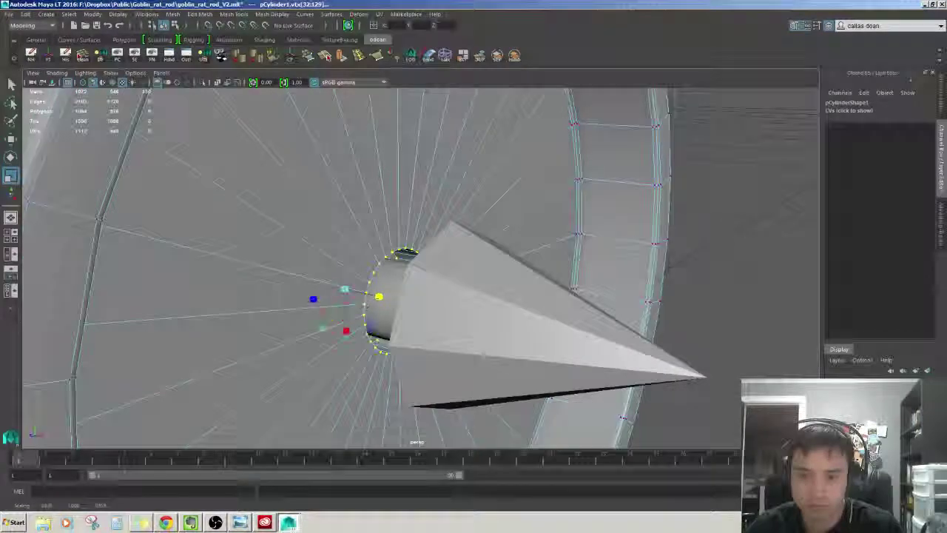
scroll(363, 306, "down", 5)
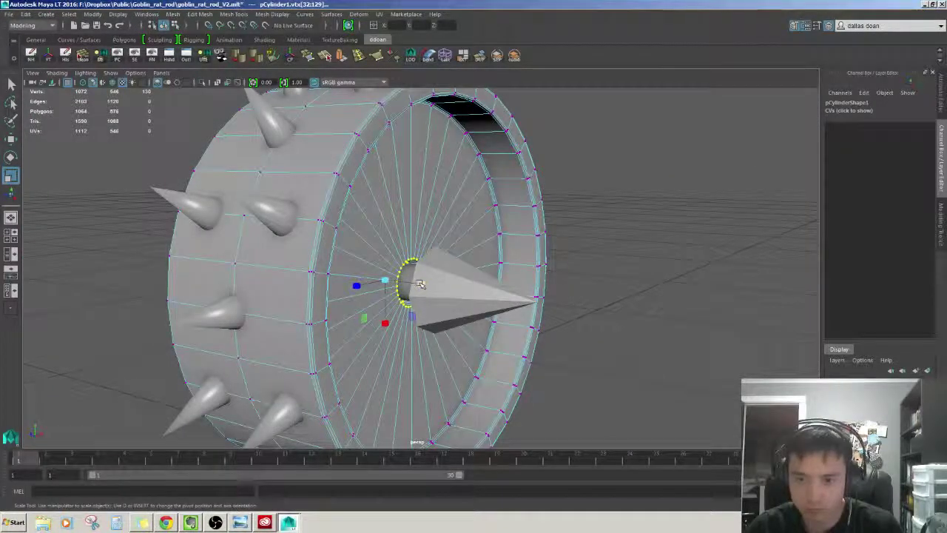
left_click_drag(426, 279, 563, 259, "alt")
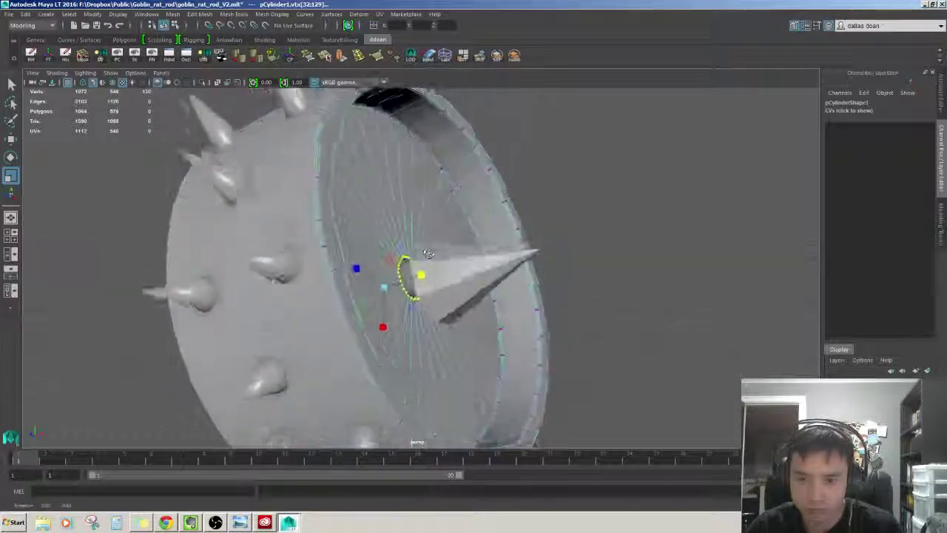
key("F8")
left_click_drag(620, 244, 518, 266, "alt")
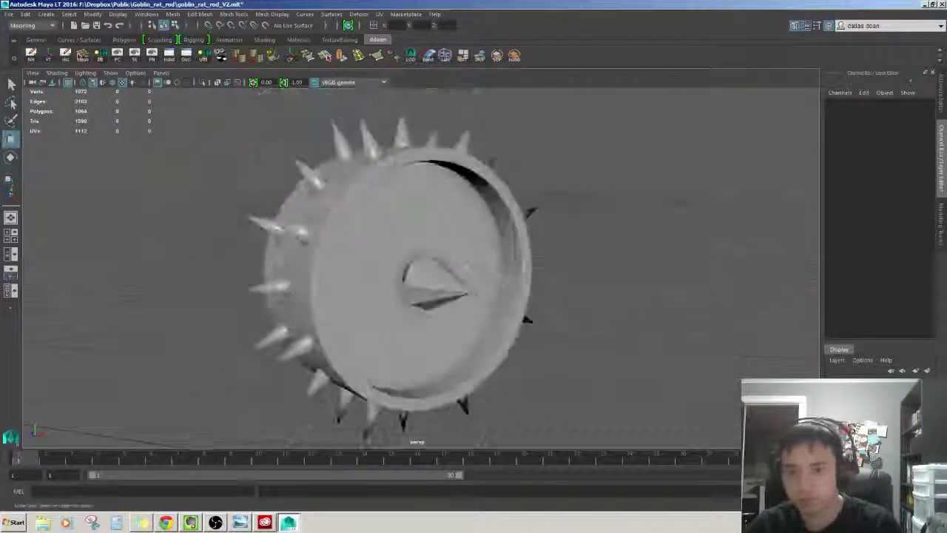
left_click(414, 251)
key("w")
mouse_move(444, 266)
left_mouse_down("alt")
mouse_move(385, 266)
mouse_move(444, 274)
left_mouse_up("alt")
left_click(403, 267)
left_click(351, 229)
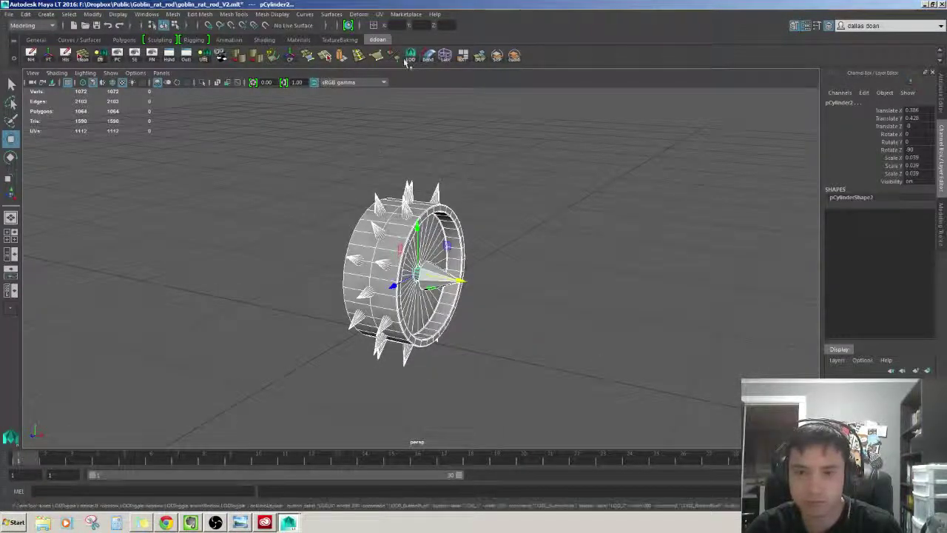
- Frame the view on the hub cone spike pCone22
mouse_move(392, 148)
left_mouse_down("alt")
mouse_move(374, 163)
mouse_move(395, 171)
left_mouse_up("alt")
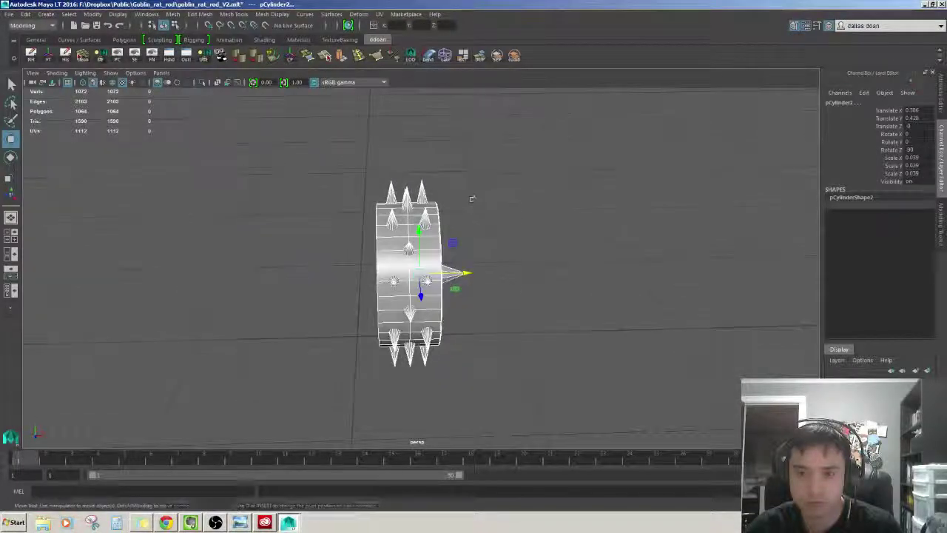
left_click(453, 276)
key("f")
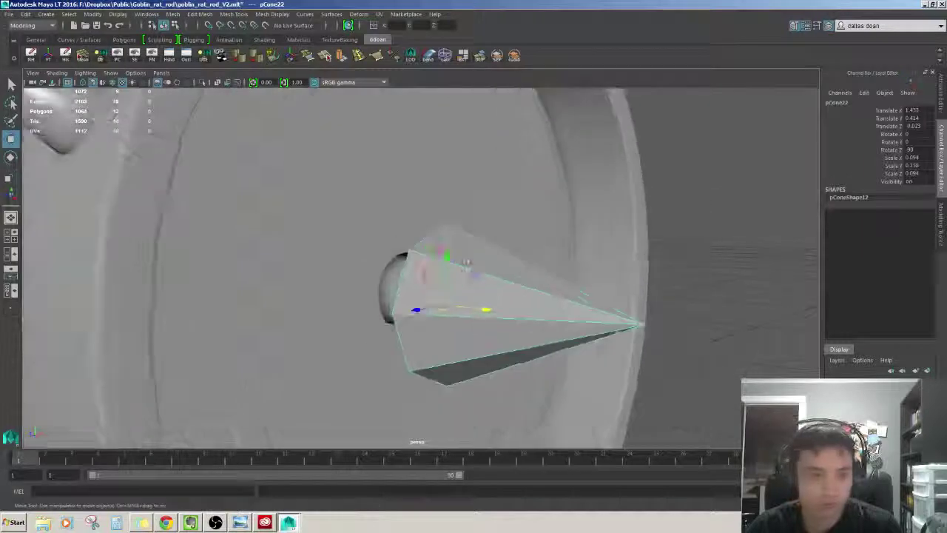
mouse_move(462, 264)
left_mouse_down("alt")
mouse_move(510, 255)
mouse_move(192, 100)
left_mouse_up("alt")
scroll(549, 245, "down", 5)
left_click(548, 244)
scroll(549, 245, "down", 3)
scroll(522, 257, "up", 3)
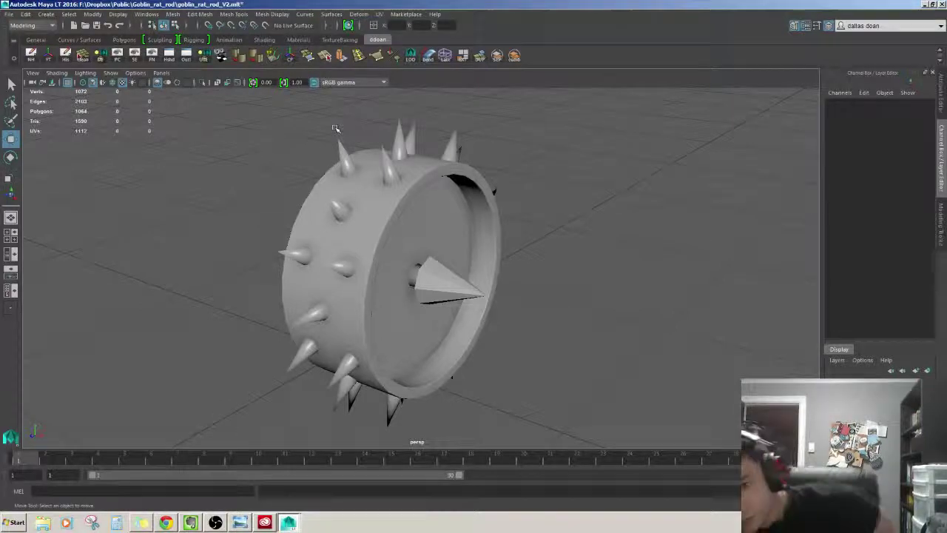
- Orbit to inspect the wheel's side and rim, then show the Polygons shelf primitives
left_click_drag(555, 169, 570, 151, "alt")
mouse_move(460, 150)
left_mouse_down("alt")
mouse_move(536, 261)
mouse_move(525, 249)
left_mouse_up("alt")
left_click_drag(443, 187, 447, 165, "alt")
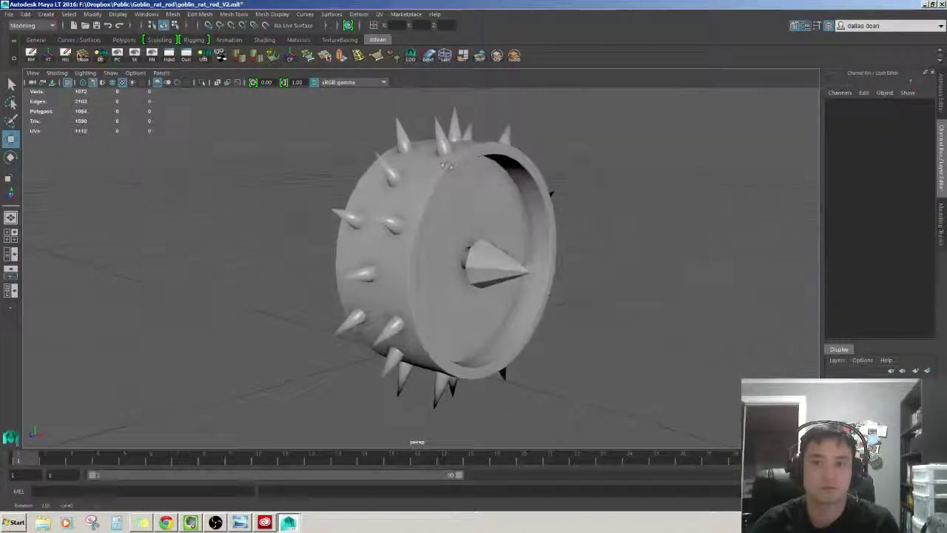
left_click(115, 41)
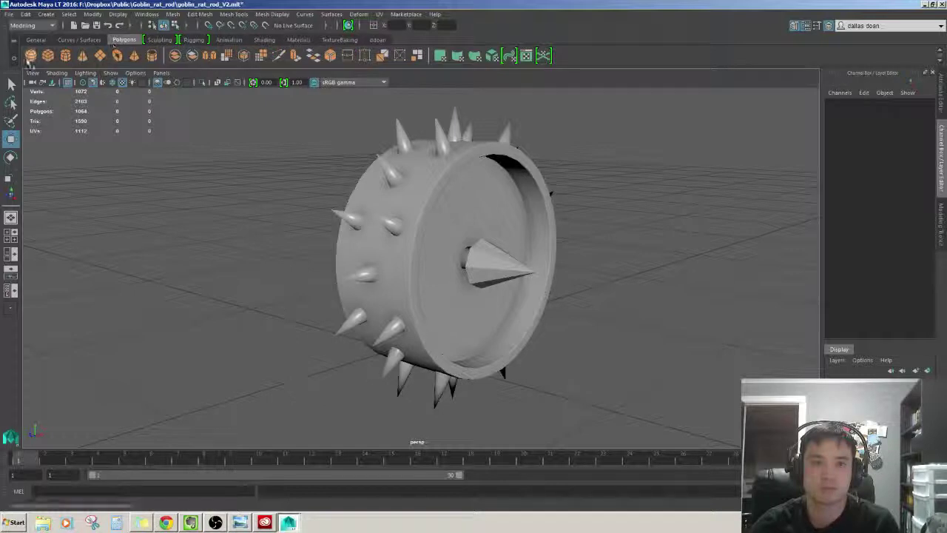
- Create a polygon cylinder and scale it down small beside the wheel
left_click(72, 60)
key("f")
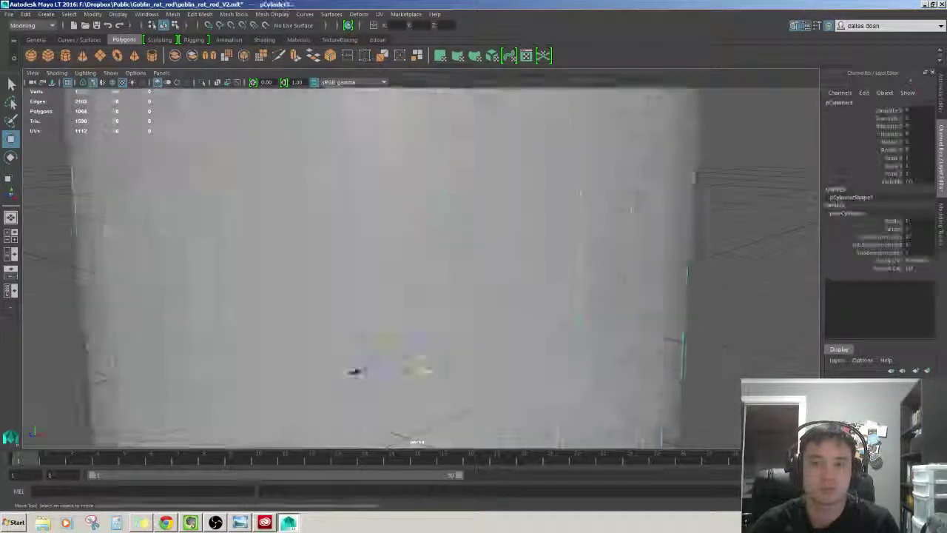
key("r")
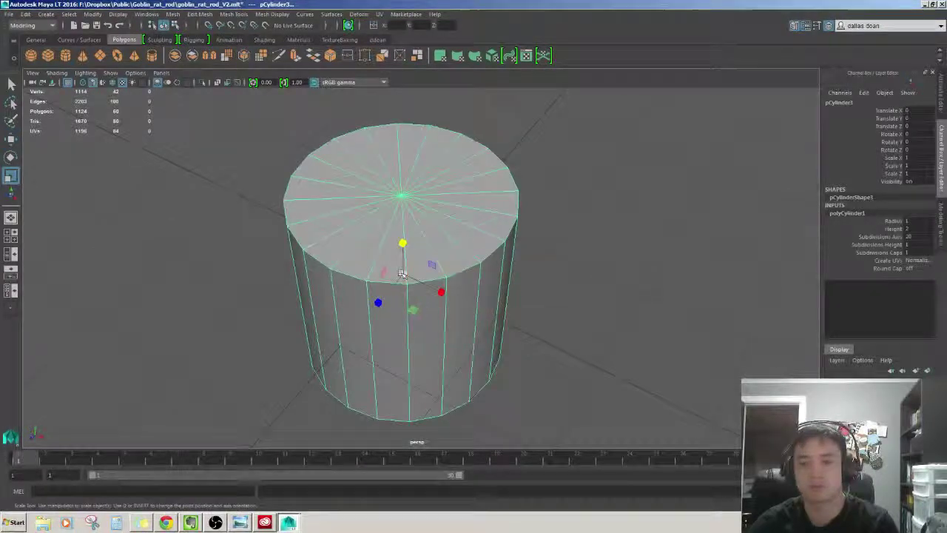
left_click_drag(401, 273, 259, 303)
left_click_drag(396, 276, 455, 313, "alt")
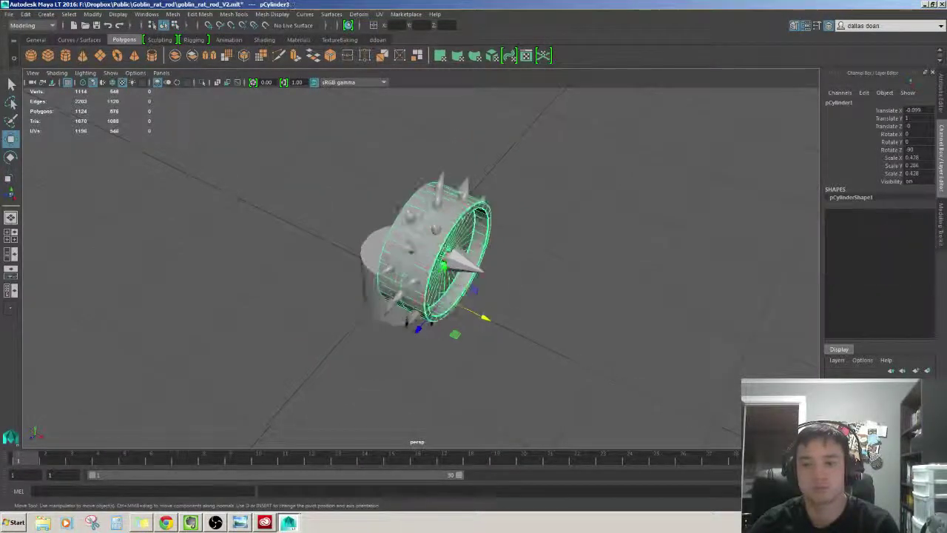
key("f")
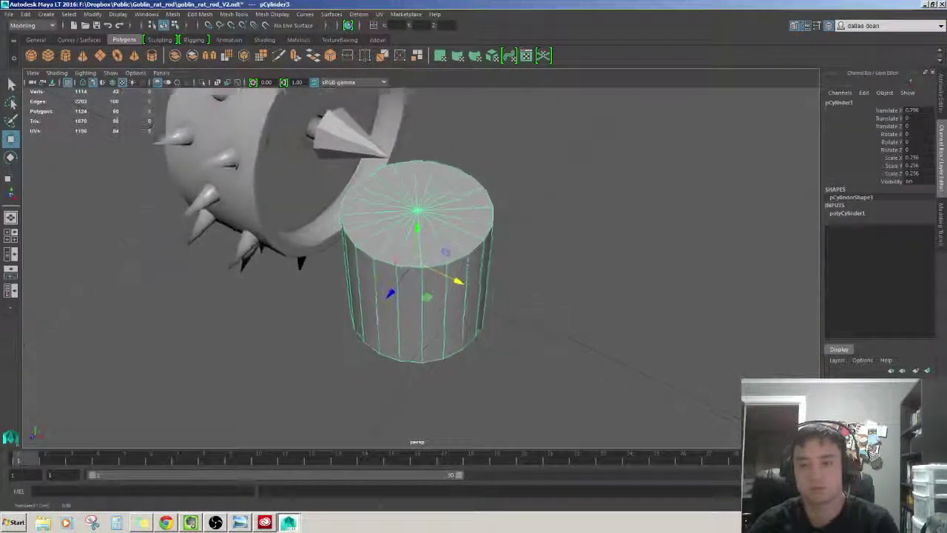
mouse_move(455, 313)
left_mouse_down("alt")
mouse_move(495, 287)
mouse_move(486, 259)
mouse_move(464, 280)
left_mouse_up("alt")
- Extrude the cylinder's top centre vertex, inspect it from several sides, then undo the extrusion
key("F9")
left_click(486, 258)
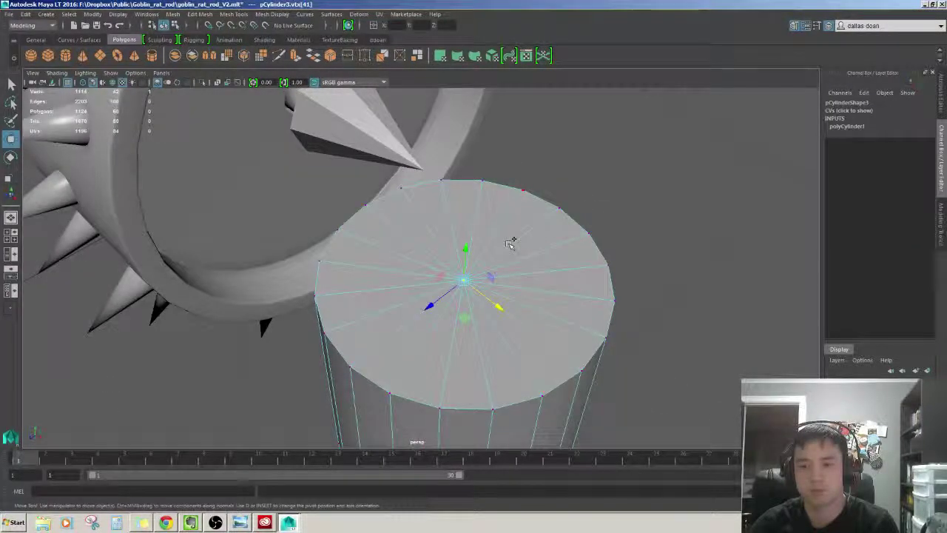
key("ctrl+e")
left_click_drag(509, 253, 521, 259, "alt")
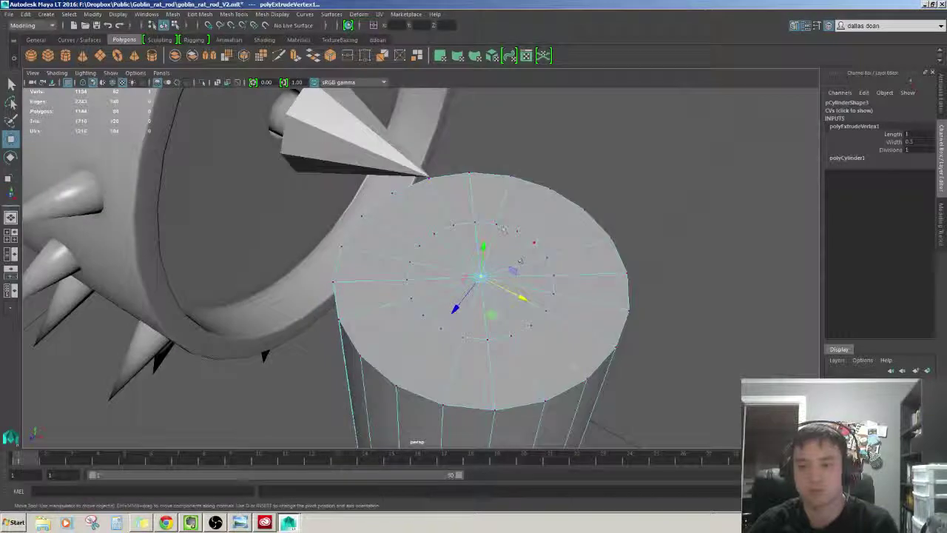
key("w")
mouse_move(503, 225)
left_mouse_down("alt")
mouse_move(516, 189)
mouse_move(474, 222)
left_mouse_up("alt")
scroll(515, 190, "down", 3)
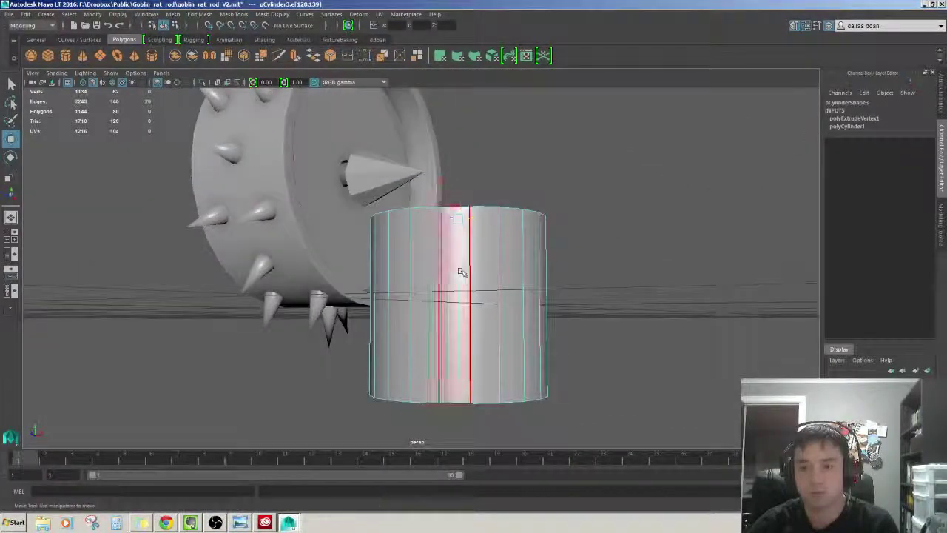
left_click_drag(348, 192, 562, 415)
left_click_drag(529, 325, 537, 321, "alt")
left_click_drag(644, 420, 629, 451, "alt")
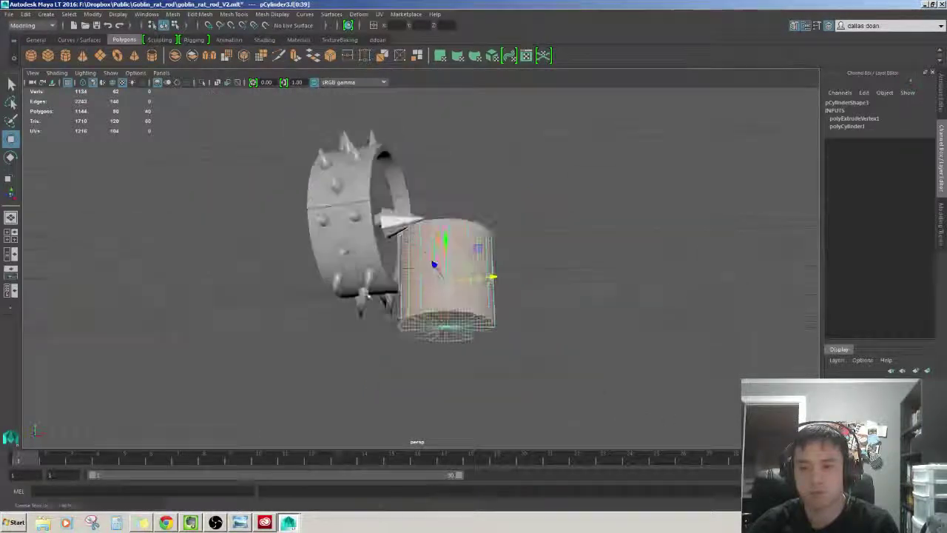
left_click_drag(538, 371, 348, 204, "alt")
mouse_move(575, 273)
left_mouse_down("alt")
mouse_move(525, 205)
mouse_move(445, 263)
left_mouse_up("alt")
key("ctrl+z")
mouse_move(574, 289)
left_mouse_down("alt")
mouse_move(479, 287)
mouse_move(471, 250)
left_mouse_up("alt")
- Set the cylinder's Subdivisions Axis to 10, then delete the test cylinder
key("F8")
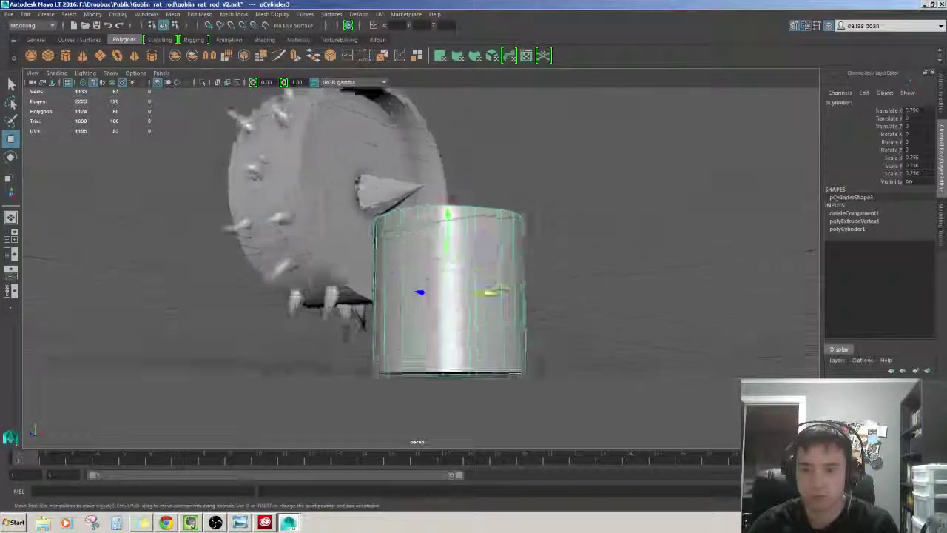
key("F8")
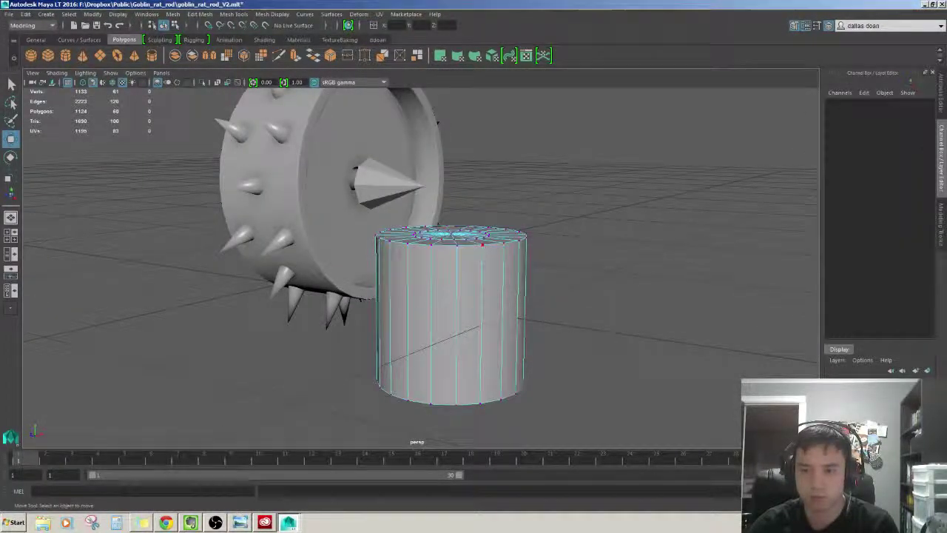
key("F8")
left_click_drag(474, 252, 518, 236, "alt")
left_click(856, 229)
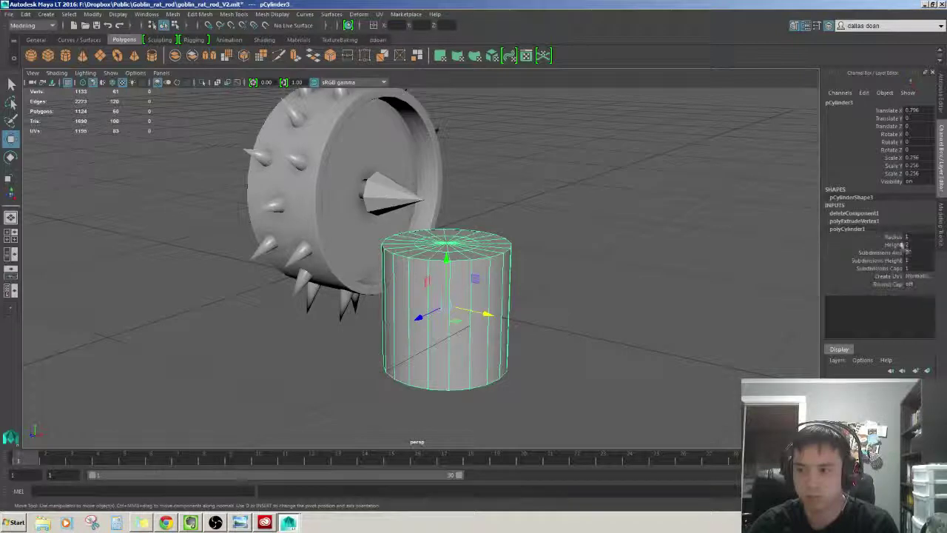
type("10")
key("Return")
mouse_move(518, 244)
left_mouse_down("alt")
mouse_move(604, 249)
mouse_move(169, 65)
left_mouse_up("alt")
key("Delete")
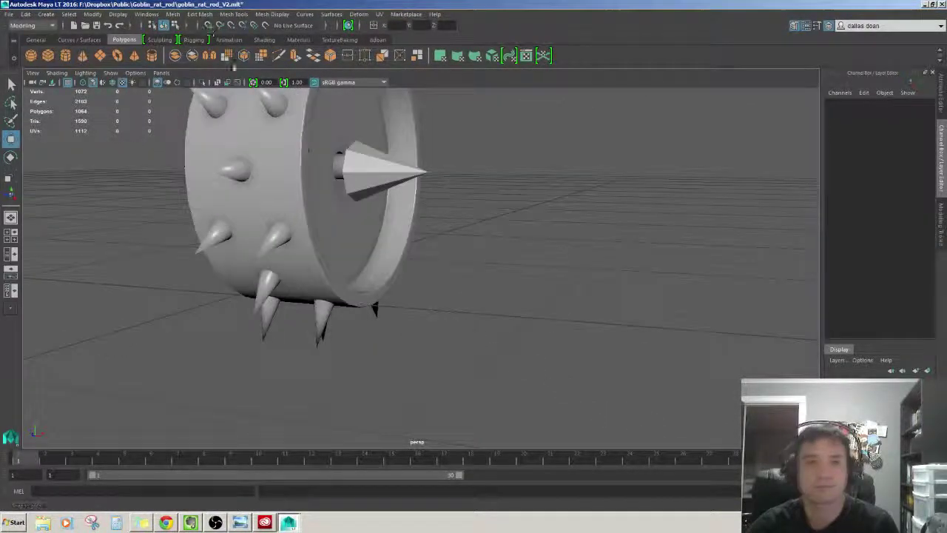
- Create a polygon sphere with 10 subdivisions
left_click(31, 55)
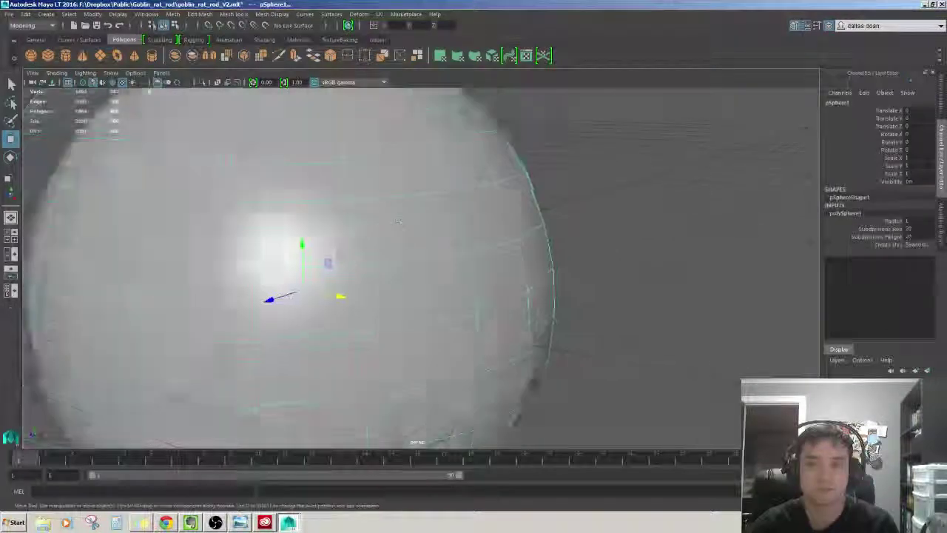
key("f")
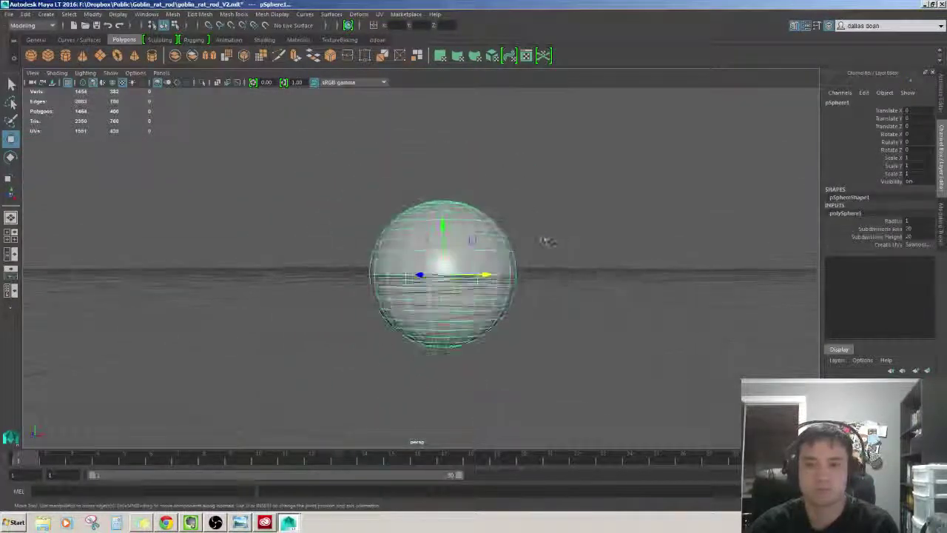
left_click_drag(545, 241, 552, 274, "alt")
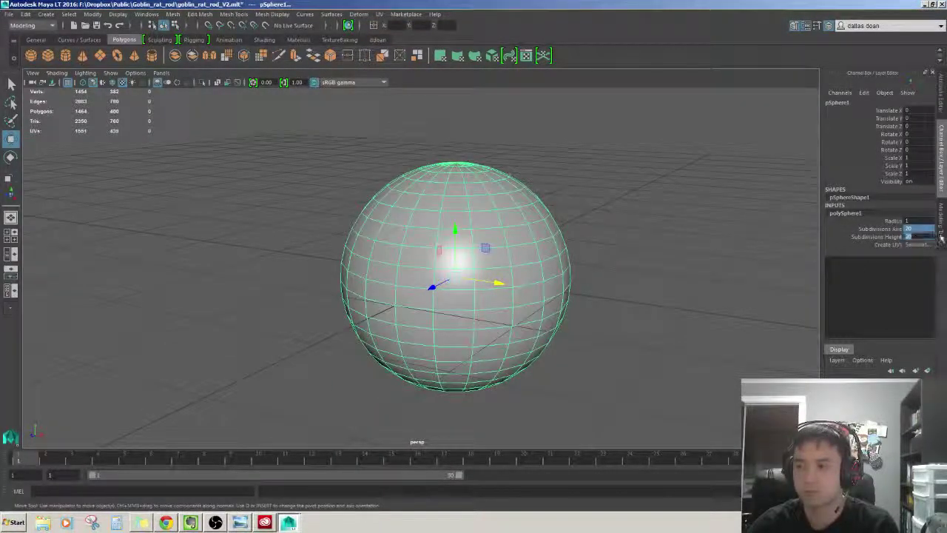
type("10")
key("Return")
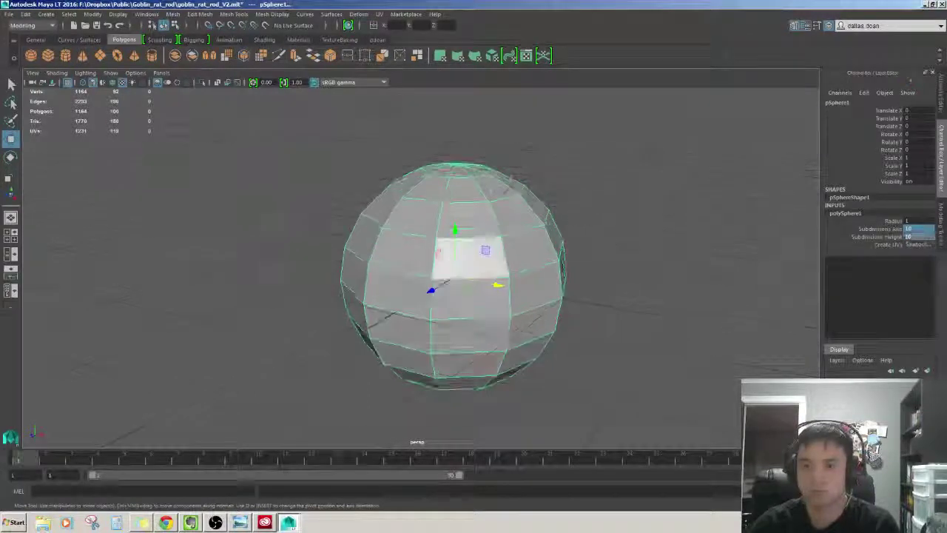
- Delete the sphere's lower faces to leave a half dome, then soften its edges
key("F11")
left_click_drag(444, 271, 424, 271, "alt")
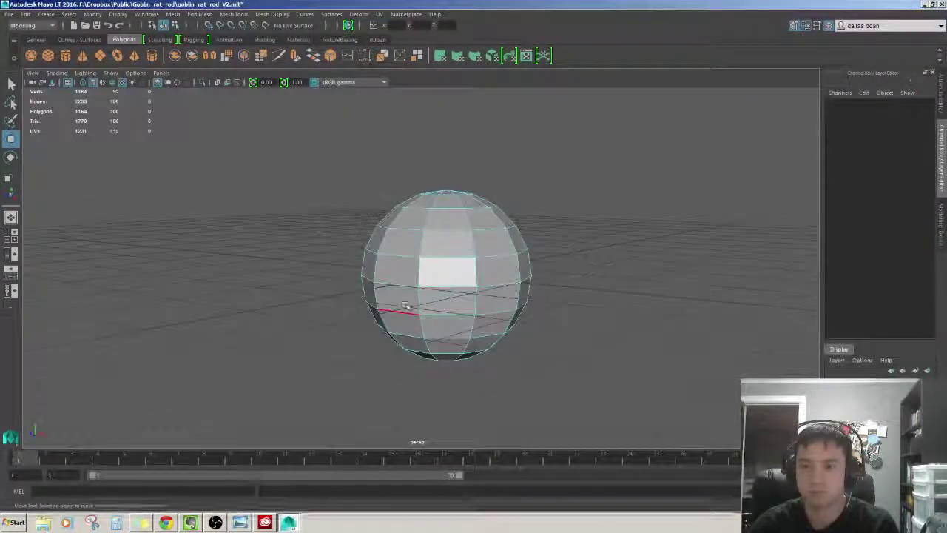
key("ctrl+z")
key("ctrl+z")
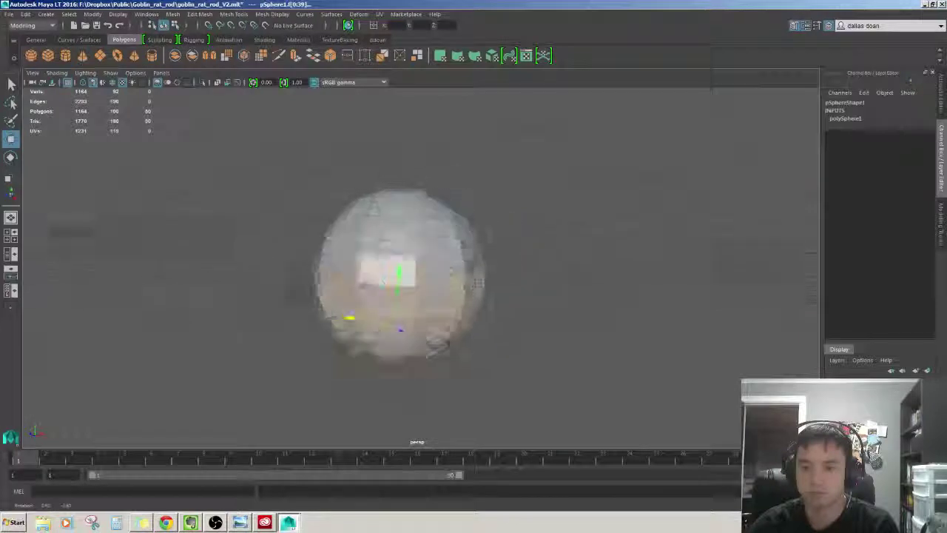
key("ctrl+z")
key("ctrl+z")
key("ctrl+z")
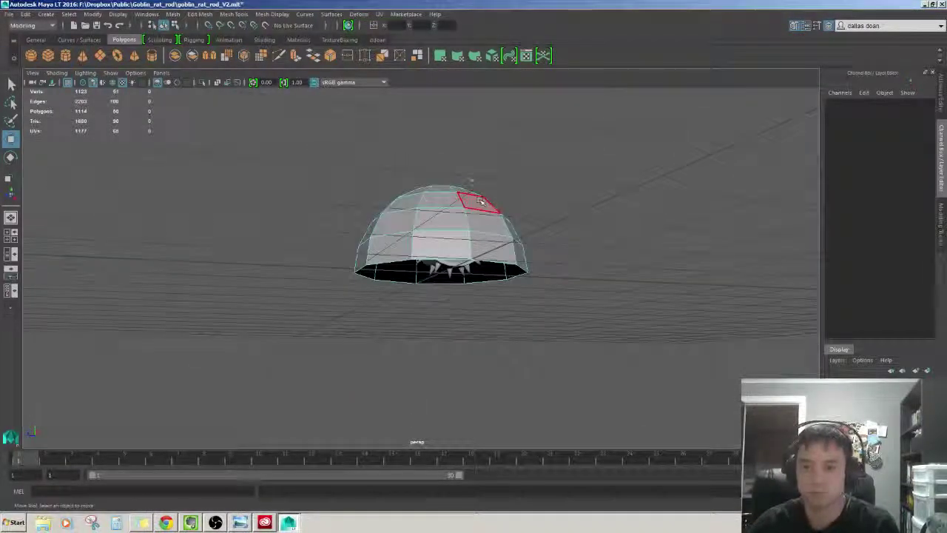
key("ctrl+z")
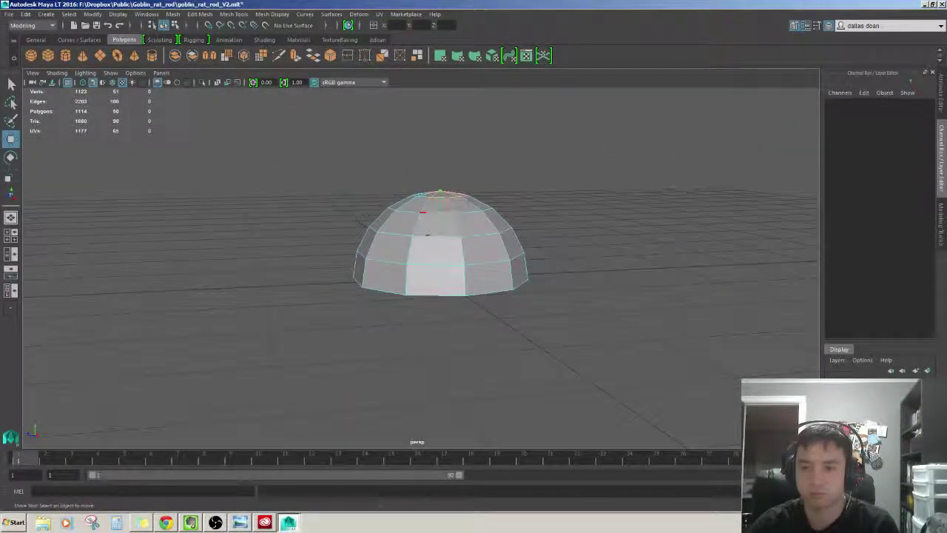
key("ctrl+z")
key("shift+z")
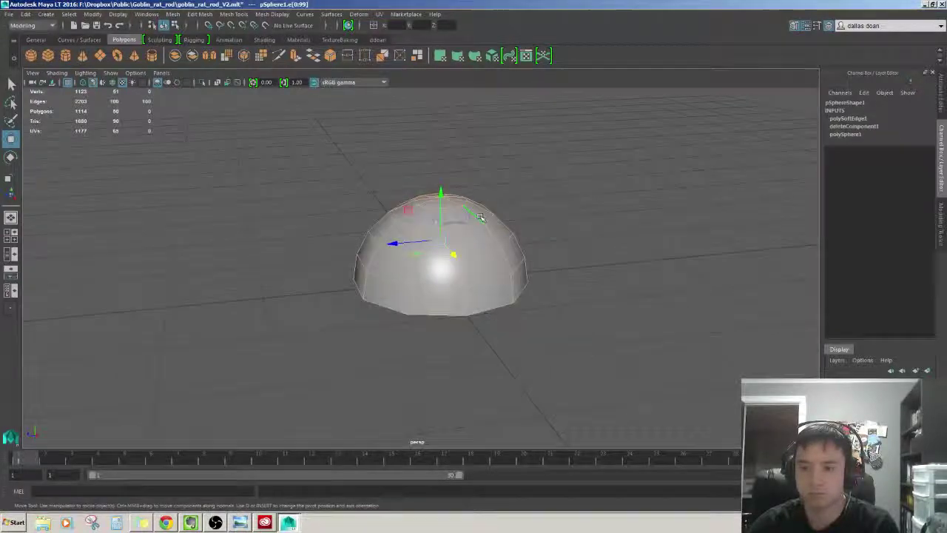
- Select the dome as an object, unhide the spiked wheel, and shrink the dome
key("ctrl+z")
key("ctrl+z")
key("ctrl+z")
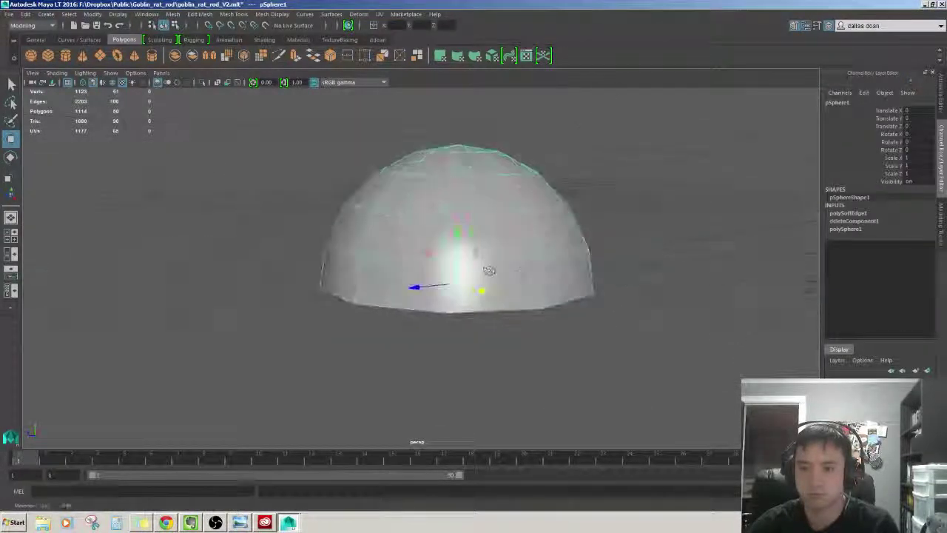
key("ctrl+z")
key("ctrl+z")
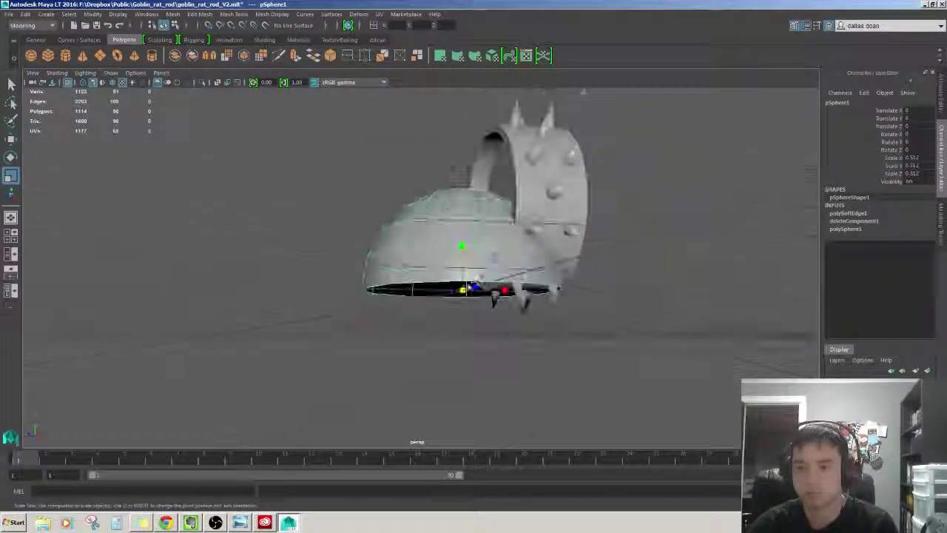
key("ctrl+z")
key("ctrl+z")
key("ctrl+z")
key("ctrl+z")
key("ctrl+z")
key("ctrl+z")
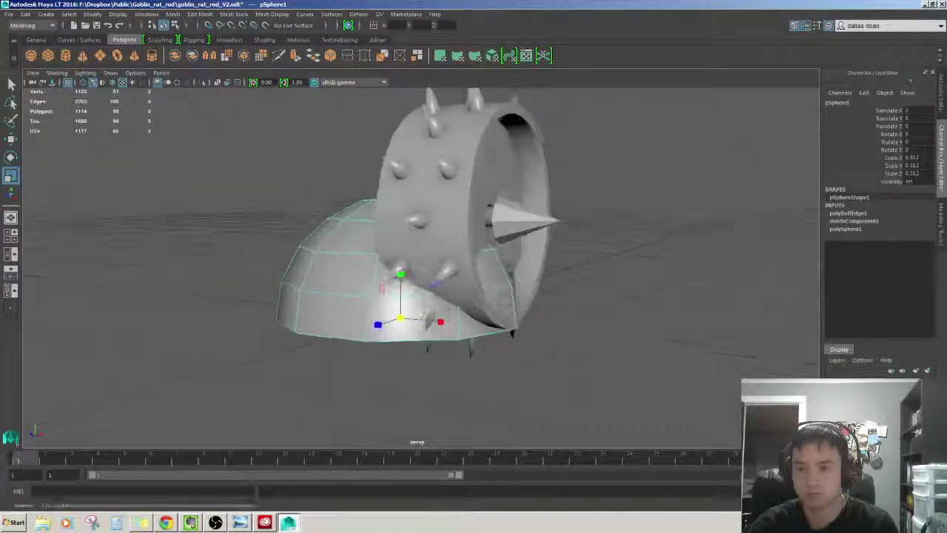
key("ctrl+z")
key("ctrl+z")
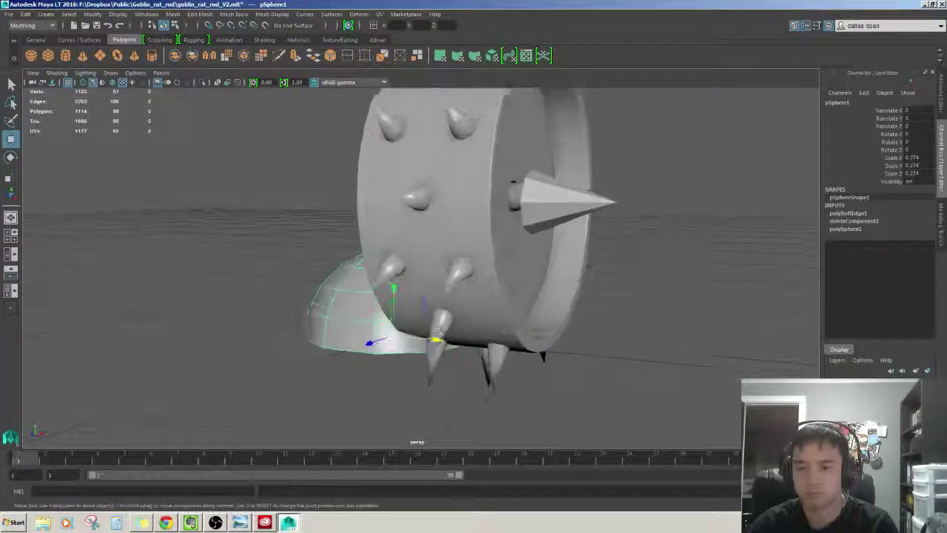
key("ctrl+z")
- Move the dome up into the wheel's hub by the cone spike and shrink it to 0.061
left_click_drag(563, 314, 495, 321, "alt")
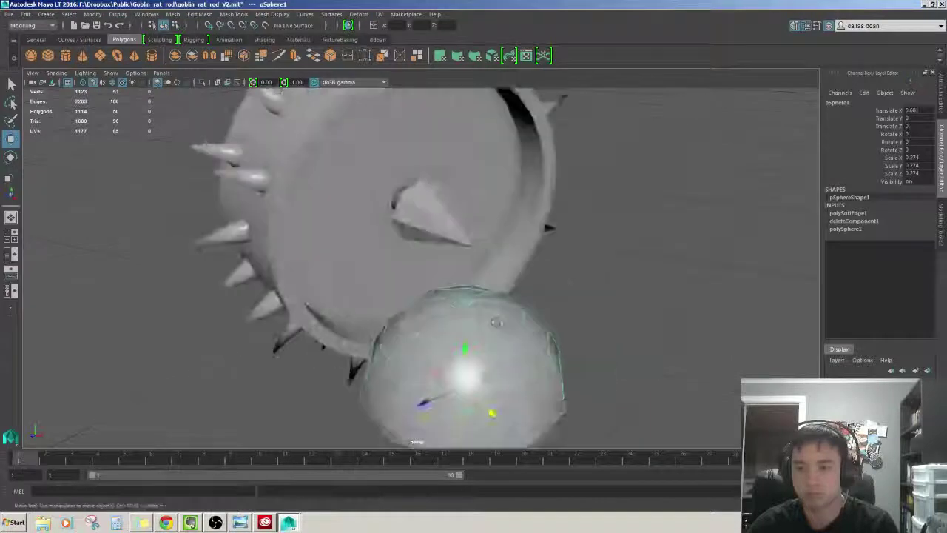
key("1")
left_click_drag(425, 405, 397, 169)
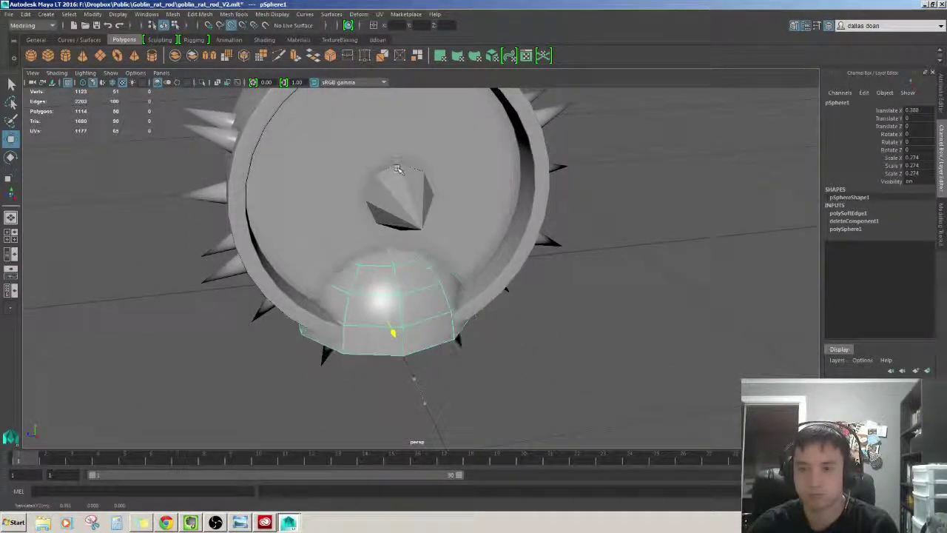
left_click_drag(383, 314, 444, 318, "alt")
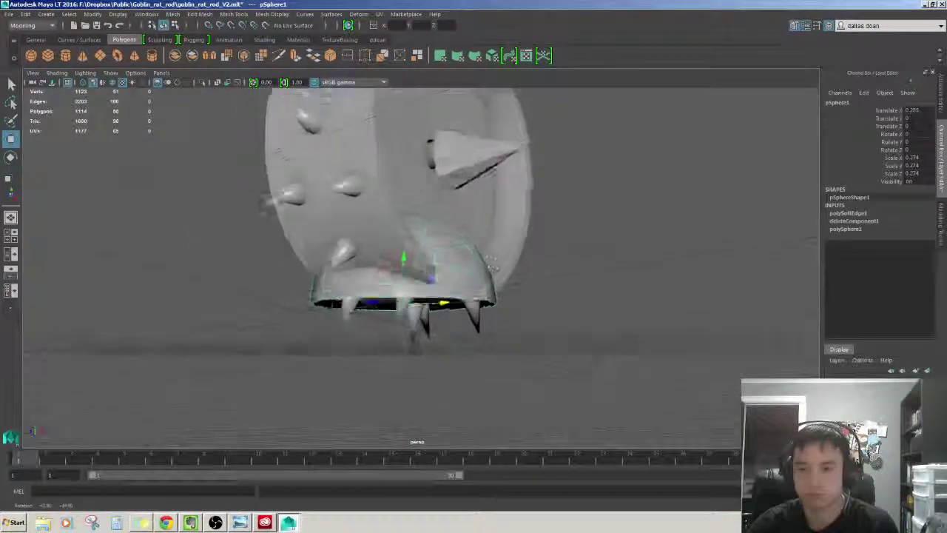
key("ctrl+z")
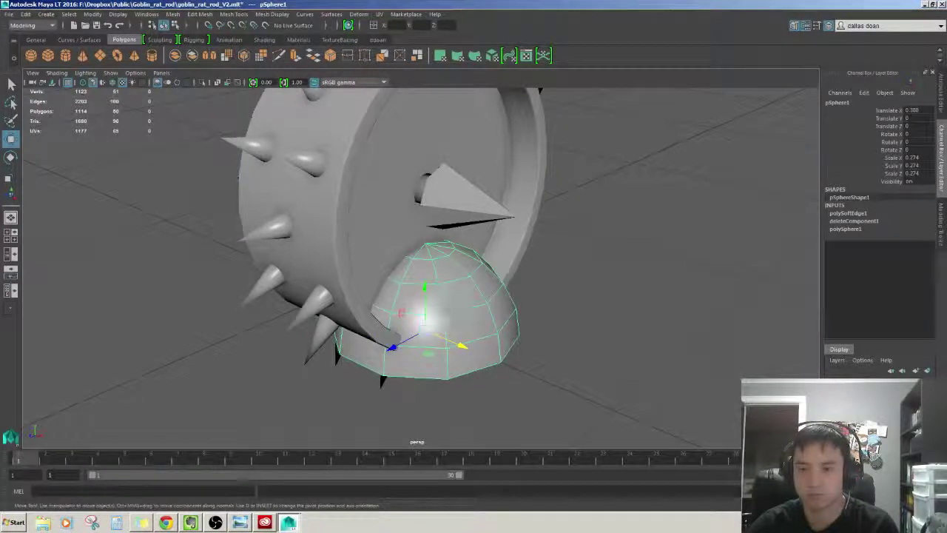
mouse_move(418, 201)
left_mouse_down("alt")
mouse_move(433, 221)
mouse_move(414, 252)
mouse_move(400, 353)
mouse_move(444, 325)
left_mouse_up("alt")
key("ctrl+z")
- Check the hub cone spike, then return to the rivet dome and zoom in on it
left_click(475, 329)
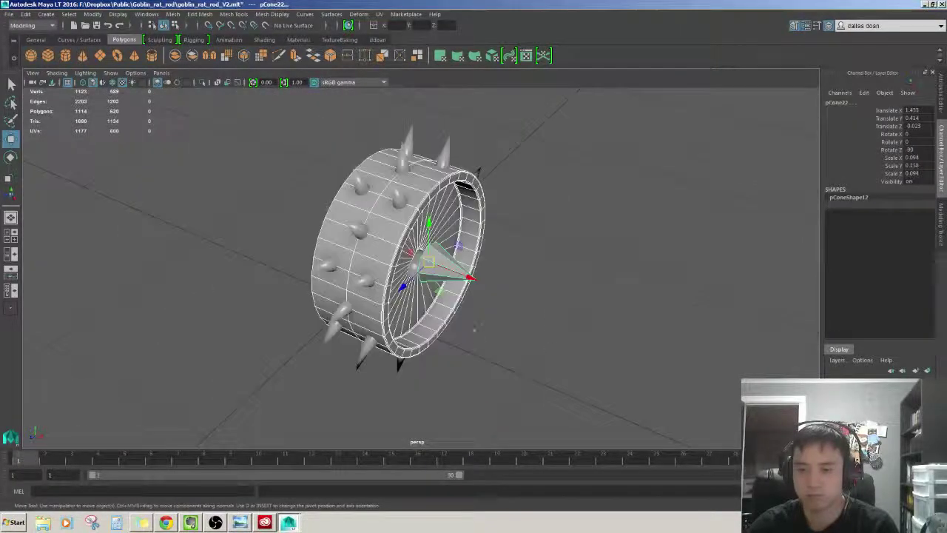
key("ctrl+z")
key("ctrl+z")
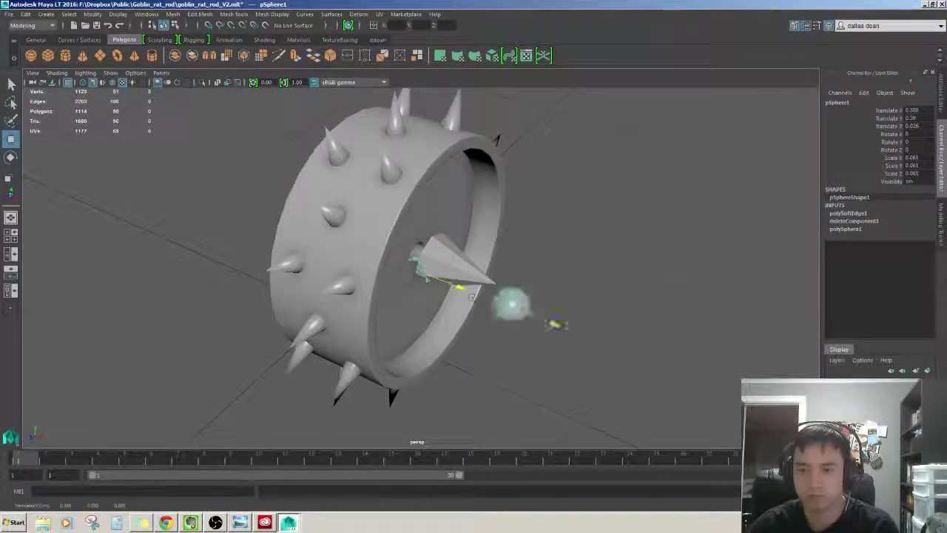
left_click_drag(472, 296, 307, 387, "alt")
scroll(567, 294, "up", 5)
scroll(550, 296, "down", 5)
scroll(572, 288, "up", 2)
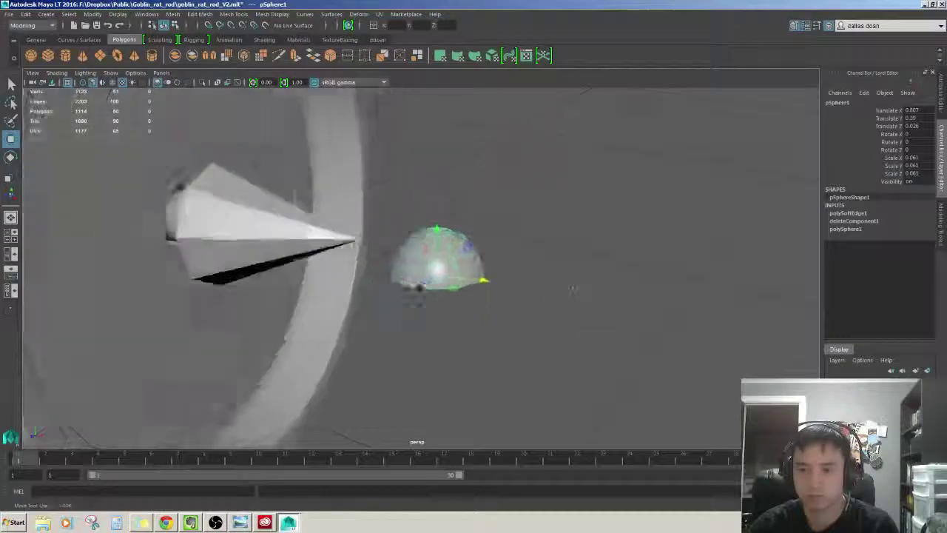
left_click_drag(572, 289, 623, 275, "alt")
scroll(539, 241, "up", 2)
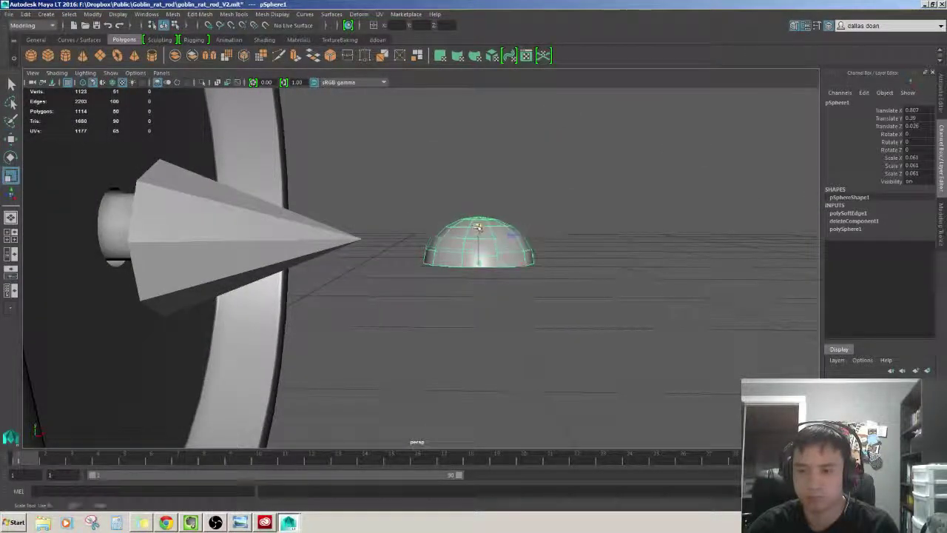
- Move the dome onto the hub cone's surface, flattened to about 0.013 on Y
key("w")
mouse_move(478, 236)
left_mouse_down("alt")
mouse_move(411, 301)
mouse_move(456, 332)
mouse_move(508, 303)
mouse_move(620, 318)
mouse_move(481, 265)
left_mouse_up("alt")
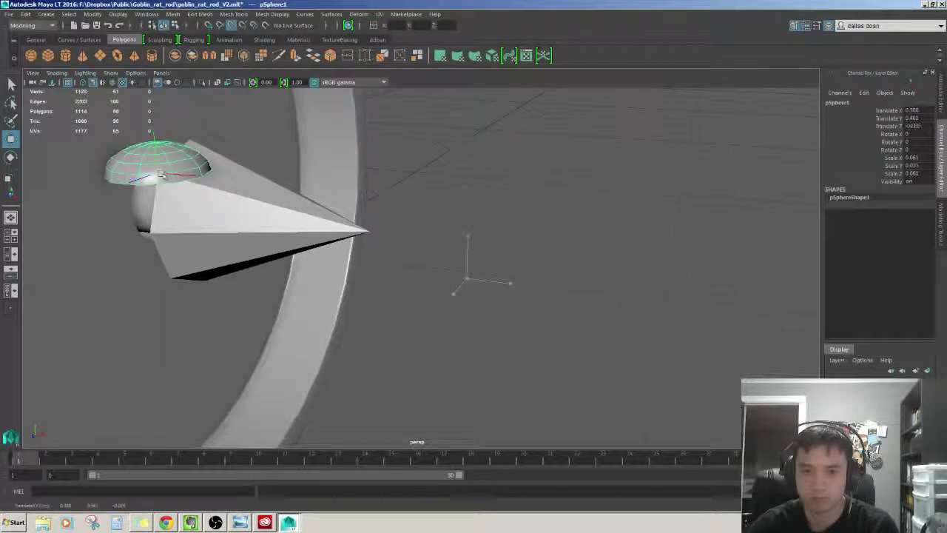
mouse_move(169, 177)
left_mouse_down("alt")
mouse_move(311, 229)
mouse_move(531, 193)
mouse_move(454, 194)
mouse_move(453, 242)
mouse_move(548, 275)
left_mouse_up("alt")
key("w")
left_click(453, 242)
left_click(473, 241)
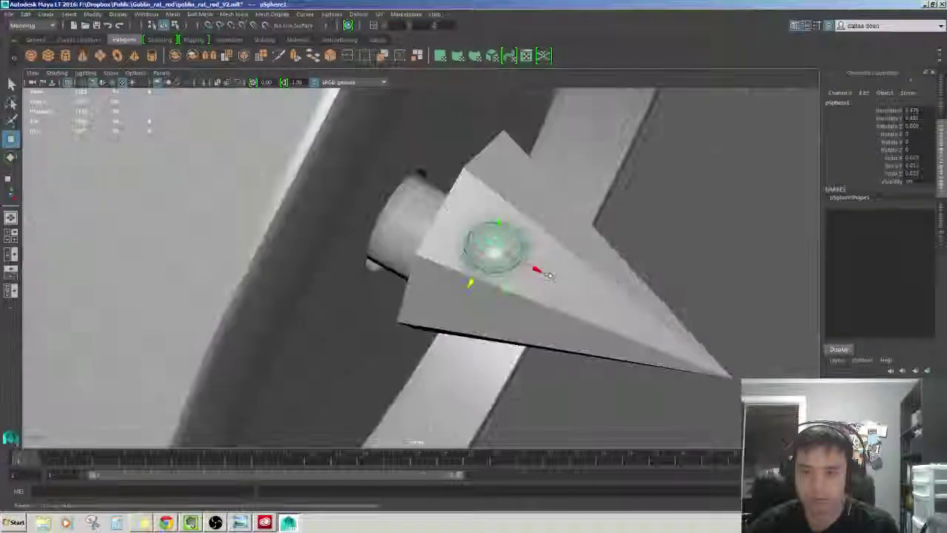
- Rotate the rivet to match the angle of the cone's slanted face
right_click_drag(509, 255, 739, 95, "alt")
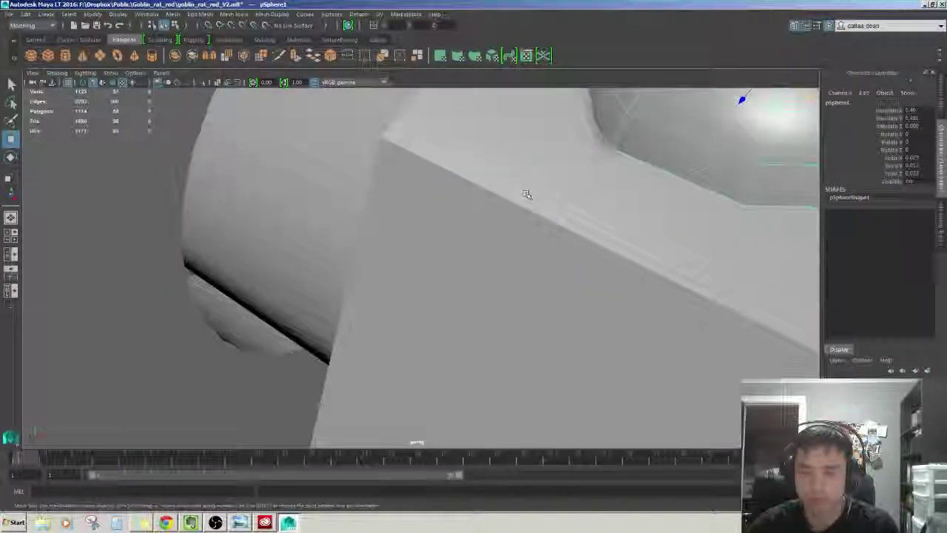
key("f")
left_click_drag(408, 262, 485, 239, "alt")
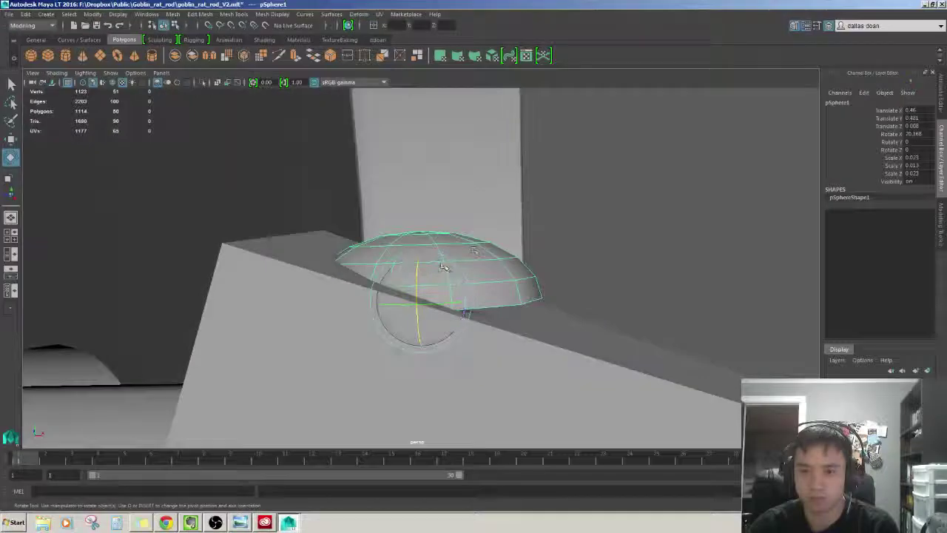
key("w")
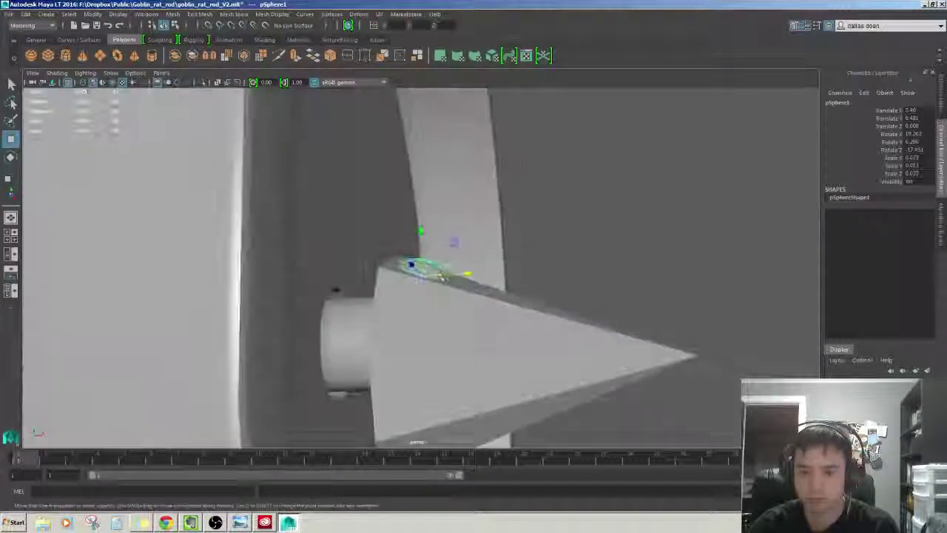
mouse_move(453, 277)
left_mouse_down("alt")
mouse_move(609, 256)
mouse_move(419, 271)
left_mouse_up("alt")
- Scale the rivet down to 0.012 and nudge it into place on the spike
left_click(608, 255)
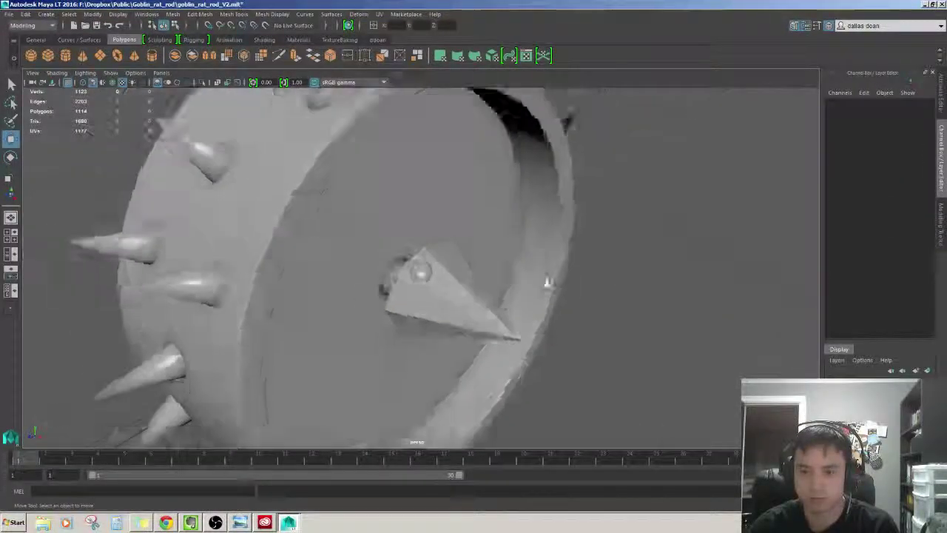
left_click(420, 271)
key("f")
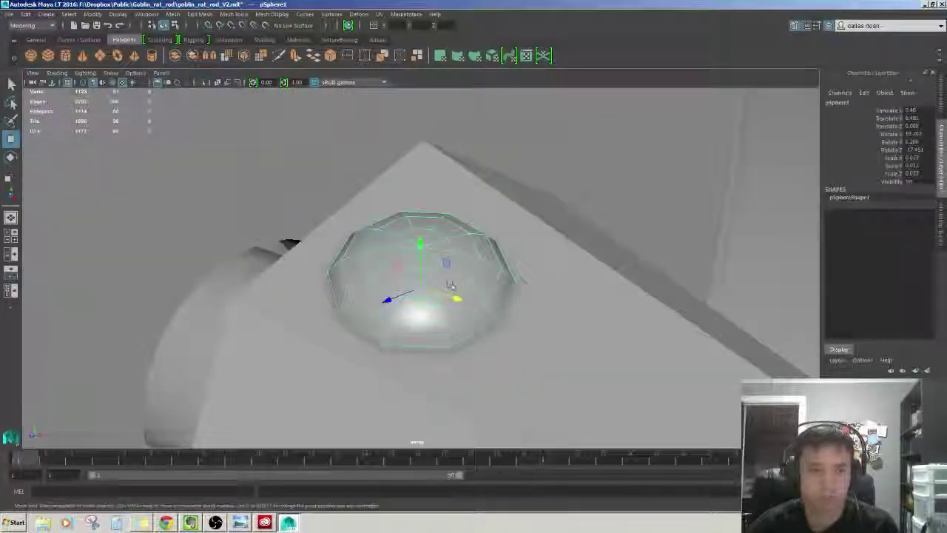
scroll(454, 289, "down", 3)
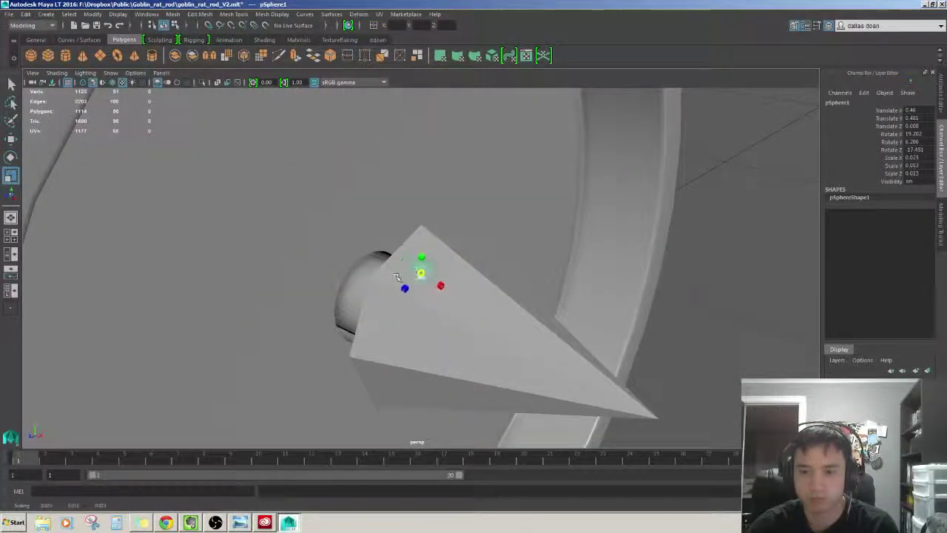
key("w")
left_click_drag(397, 276, 459, 267, "alt")
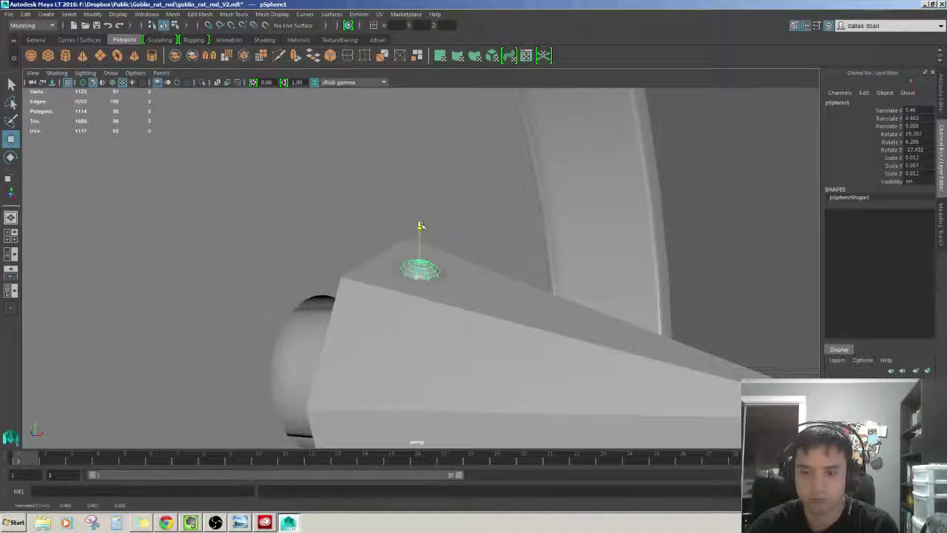
key("f")
left_click_drag(617, 235, 459, 281, "alt")
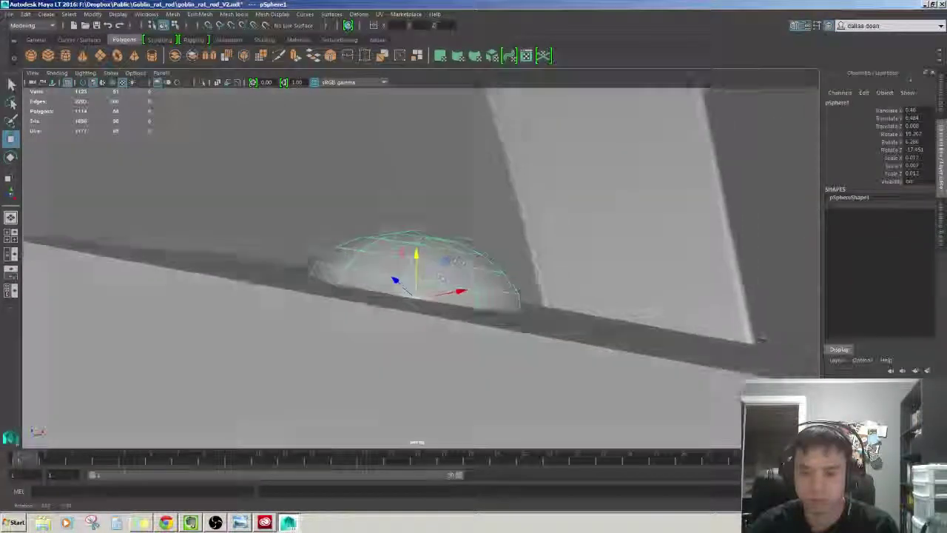
scroll(459, 281, "down", 3)
scroll(458, 281, "down", 5)
mouse_move(558, 324)
left_mouse_down("alt")
mouse_move(462, 289)
mouse_move(405, 252)
mouse_move(444, 274)
mouse_move(481, 262)
mouse_move(523, 271)
left_mouse_up("alt")
scroll(462, 289, "up", 5)
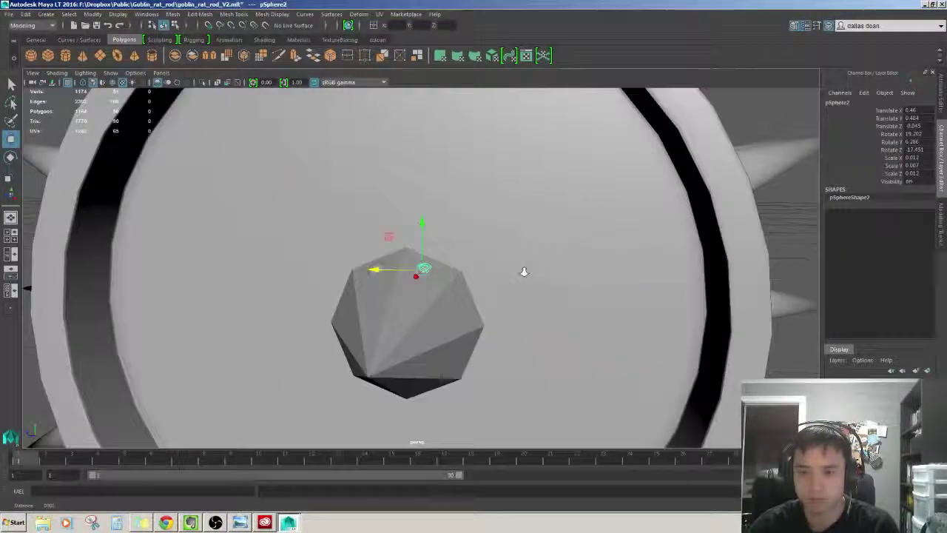
- Zoom in close on the duplicated rivet pSphere2 beside the first one
mouse_move(524, 271)
right_mouse_down("alt")
mouse_move(656, 290)
mouse_move(449, 248)
right_mouse_up("alt")
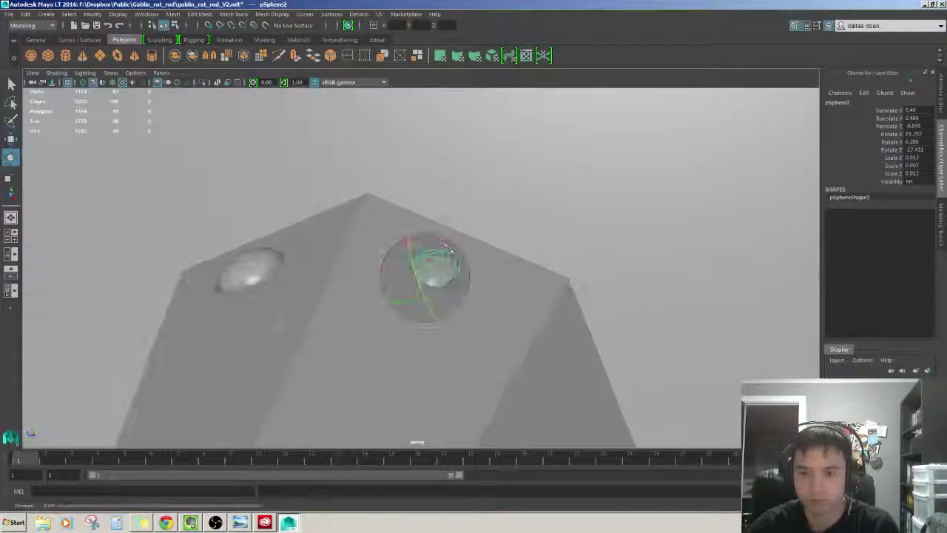
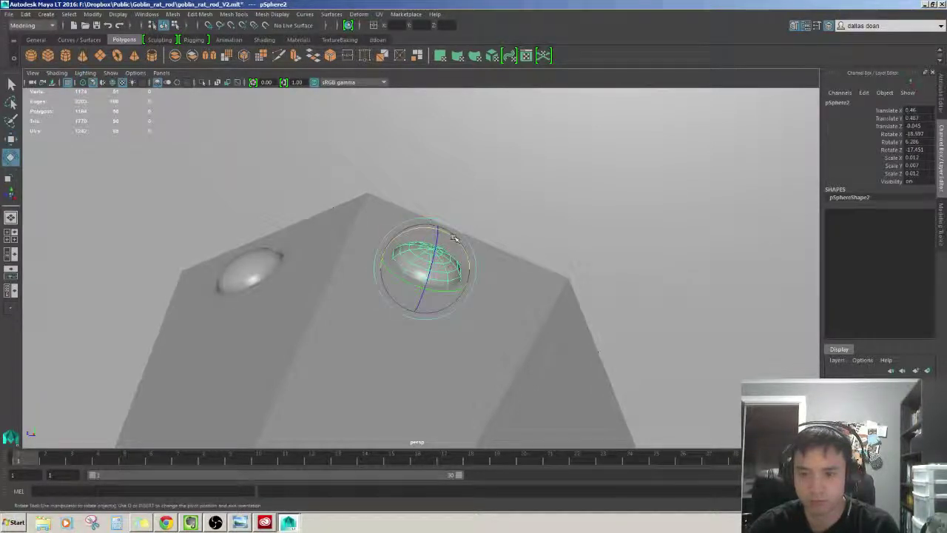
- Move and rotate rivet sphere pSphere2 so it sits flush on the cone spike's face
key("w")
mouse_move(434, 264)
left_mouse_down("alt")
mouse_move(444, 282)
mouse_move(424, 294)
mouse_move(459, 266)
mouse_move(458, 288)
mouse_move(476, 293)
left_mouse_up("alt")
key("f")
scroll(427, 283, "down", 5)
scroll(444, 281, "down", 5)
scroll(469, 291, "up", 5)
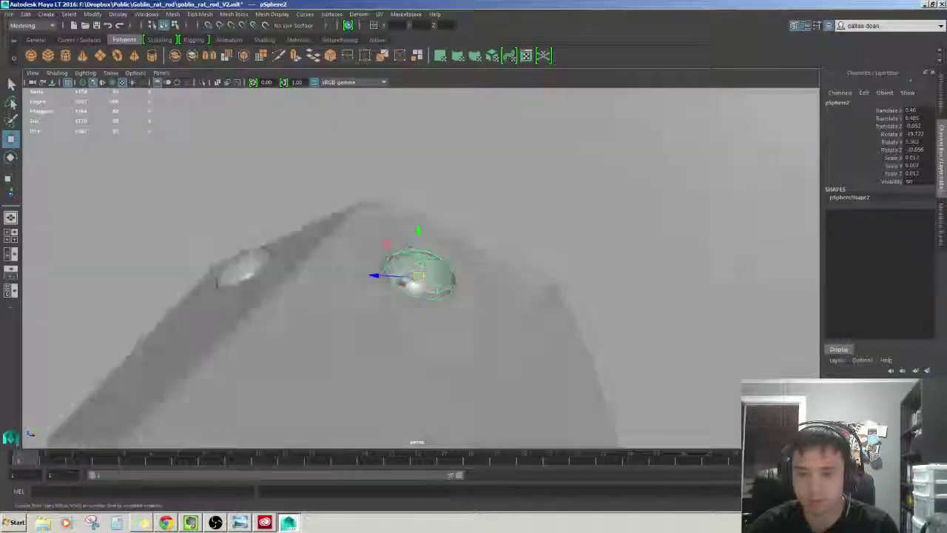
left_click_drag(418, 281, 425, 242, "alt")
key("e")
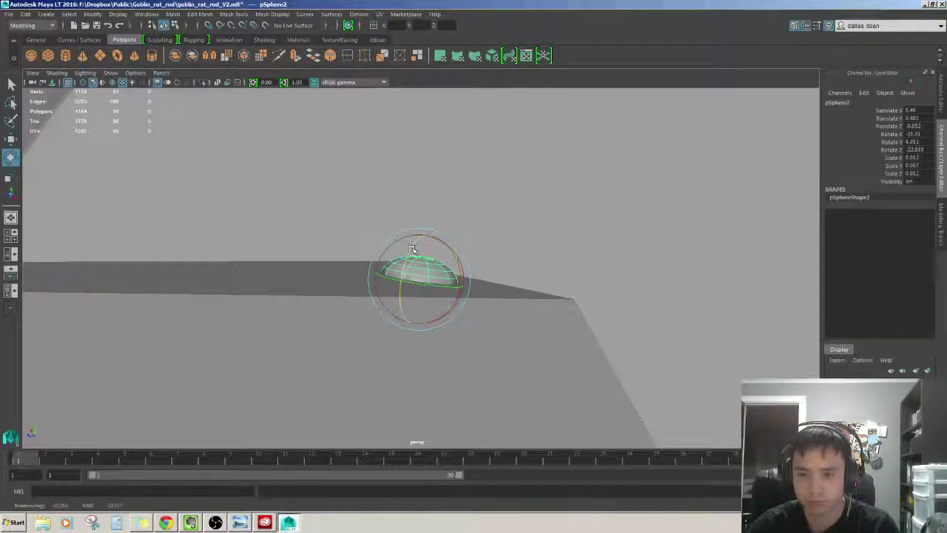
key("w")
mouse_move(412, 248)
left_mouse_down("alt")
mouse_move(511, 344)
mouse_move(636, 296)
mouse_move(486, 285)
mouse_move(450, 296)
mouse_move(435, 287)
left_mouse_up("alt")
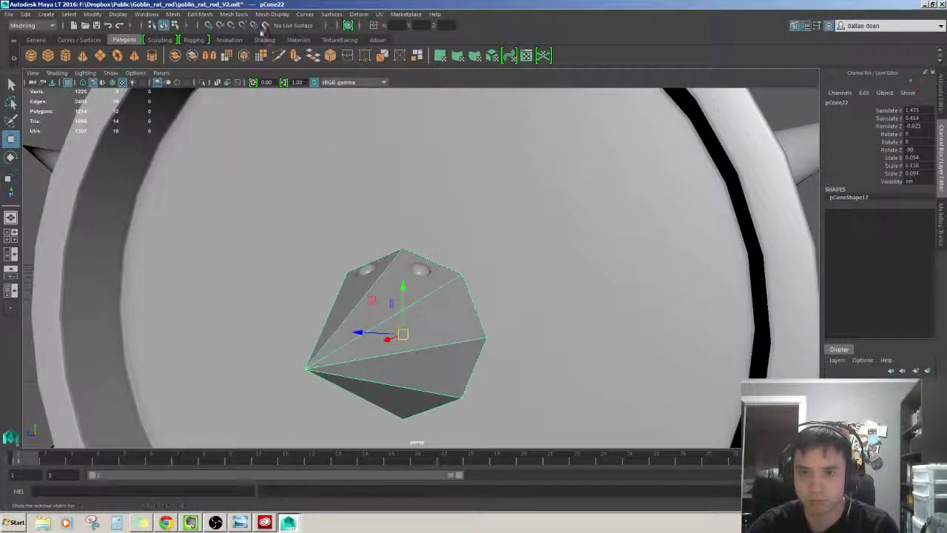
- Reselect pSphere2 and refine its placement from several angles, leaving rivet copy pSphere4 on the face
left_click(417, 270)
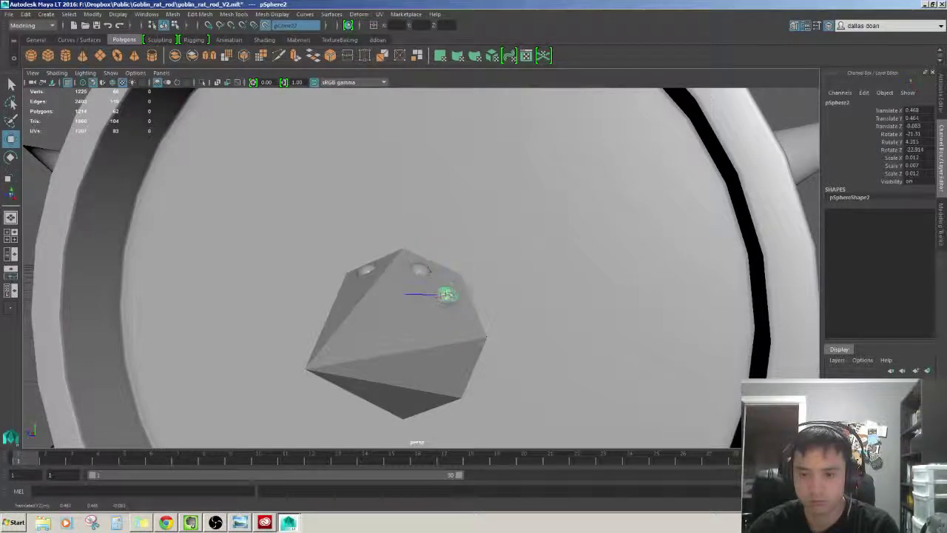
mouse_move(444, 312)
left_mouse_down("alt")
mouse_move(378, 297)
mouse_move(406, 318)
left_mouse_up("alt")
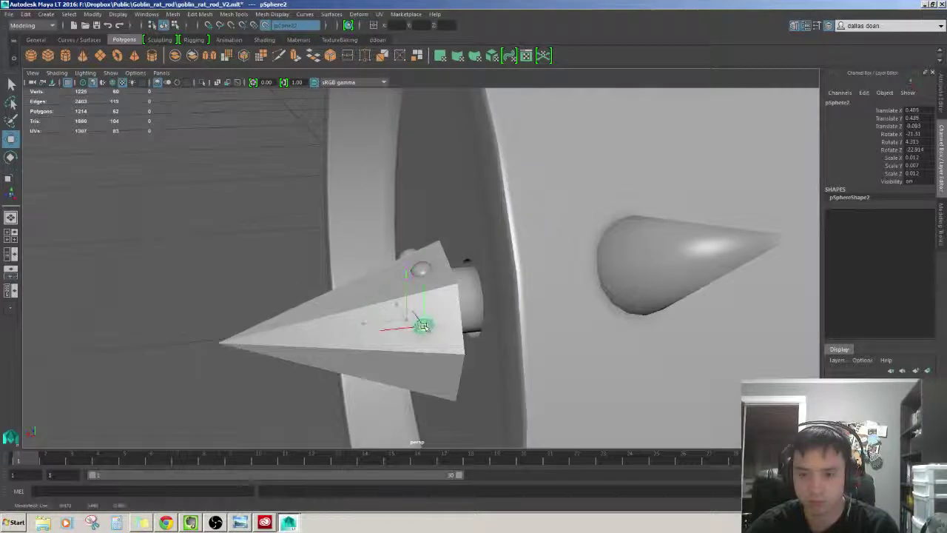
key("f")
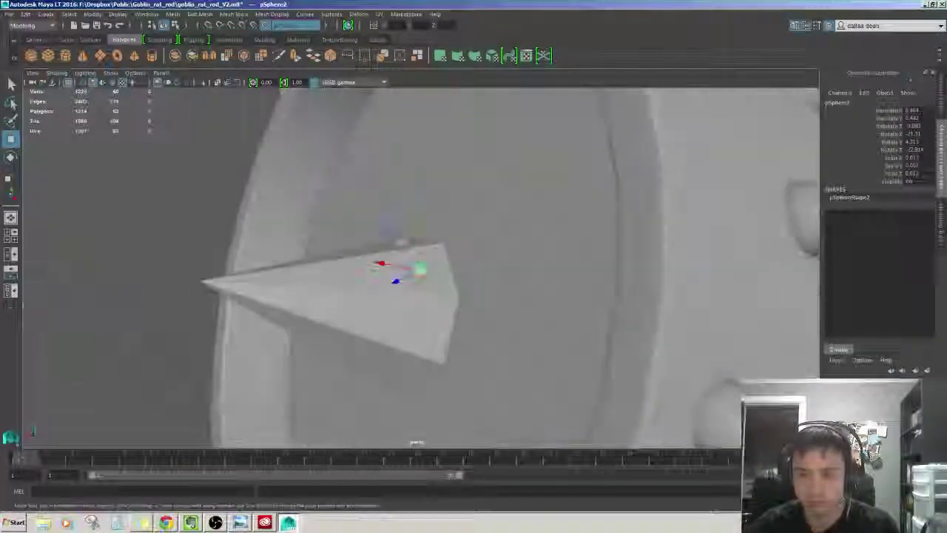
key("w")
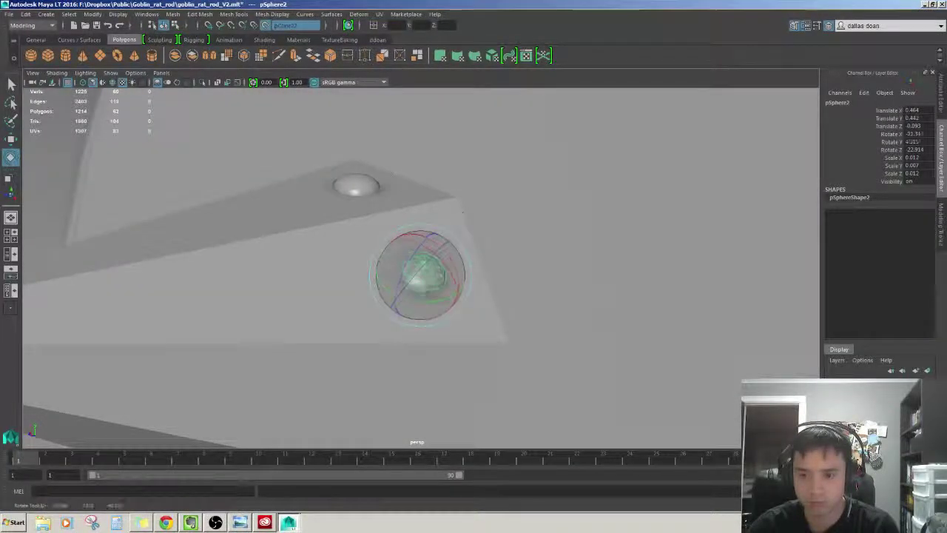
key("w")
mouse_move(447, 297)
left_mouse_down("alt")
mouse_move(414, 281)
mouse_move(392, 290)
mouse_move(469, 245)
mouse_move(518, 279)
mouse_move(455, 303)
mouse_move(465, 259)
mouse_move(459, 265)
left_mouse_up("alt")
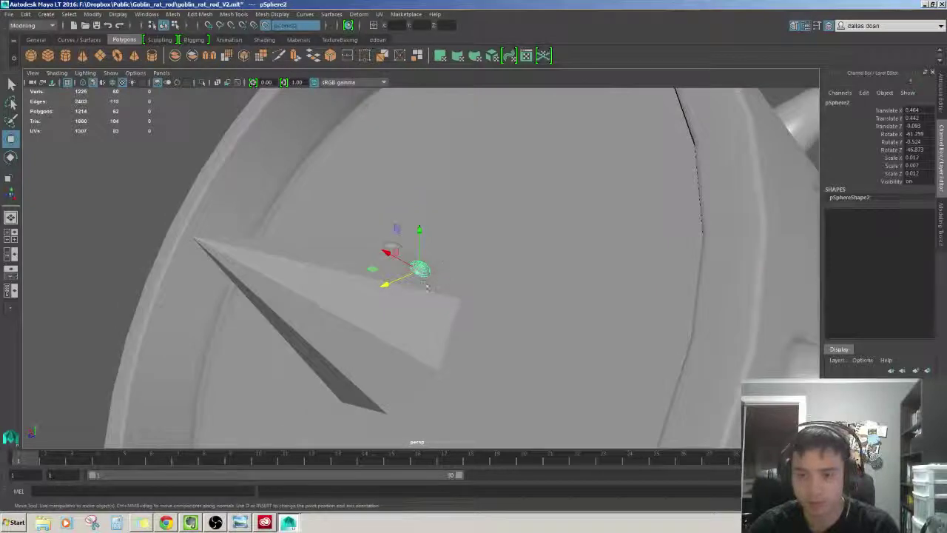
mouse_move(419, 324)
left_mouse_down("alt")
mouse_move(386, 297)
mouse_move(485, 319)
left_mouse_up("alt")
- Move and rotate rivet pSphere4 onto the next face of the spike
key("e")
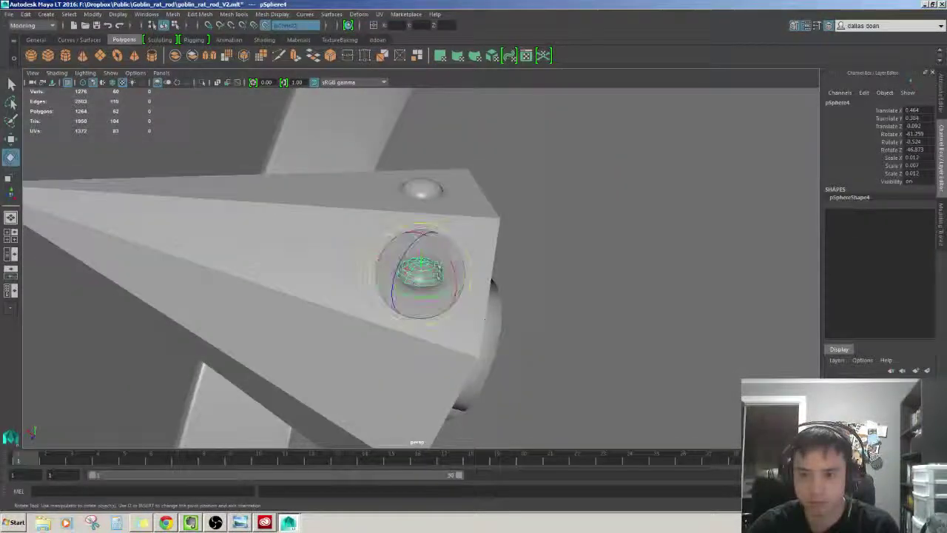
key("w")
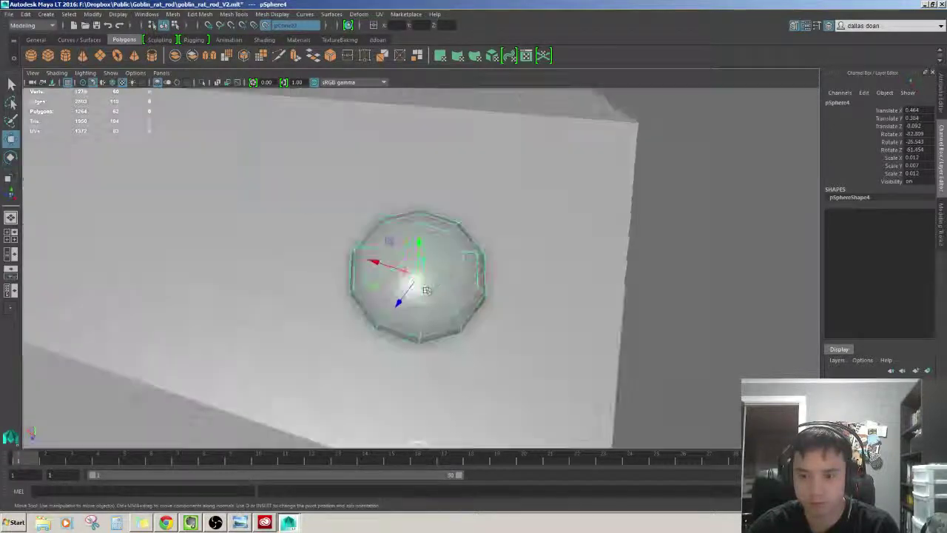
mouse_move(422, 298)
left_mouse_down("alt")
mouse_move(515, 372)
mouse_move(459, 333)
left_mouse_up("alt")
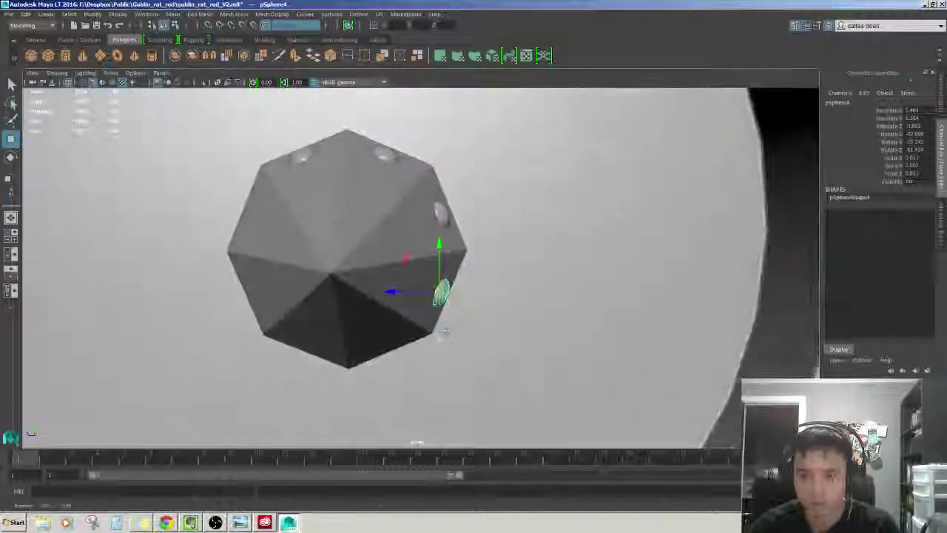
scroll(459, 333, "up", 5)
scroll(459, 333, "down", 3)
key("e")
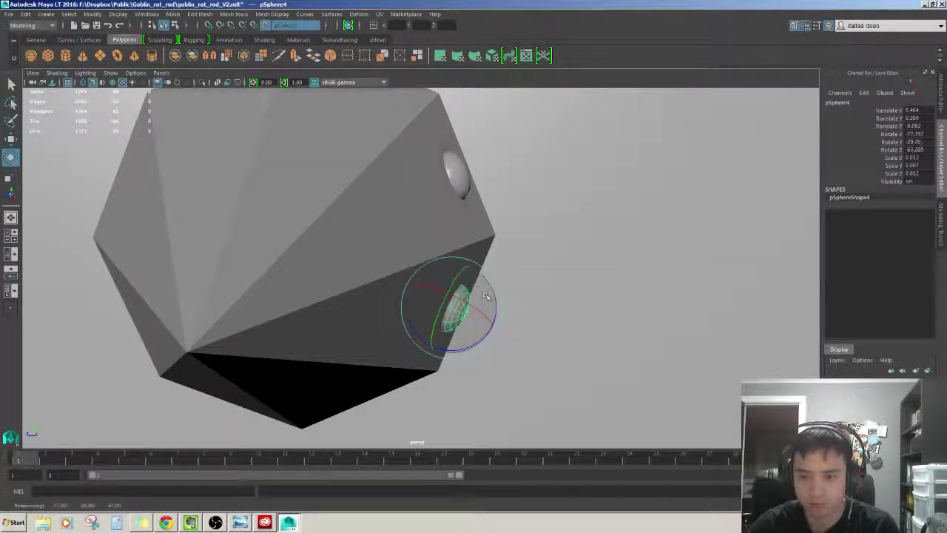
key("w")
key("f")
left_click_drag(482, 279, 458, 296, "alt")
left_click_drag(437, 267, 447, 259, "alt")
- Scale and tilt the rivet to sit flush on the face, then check its seating
key("r")
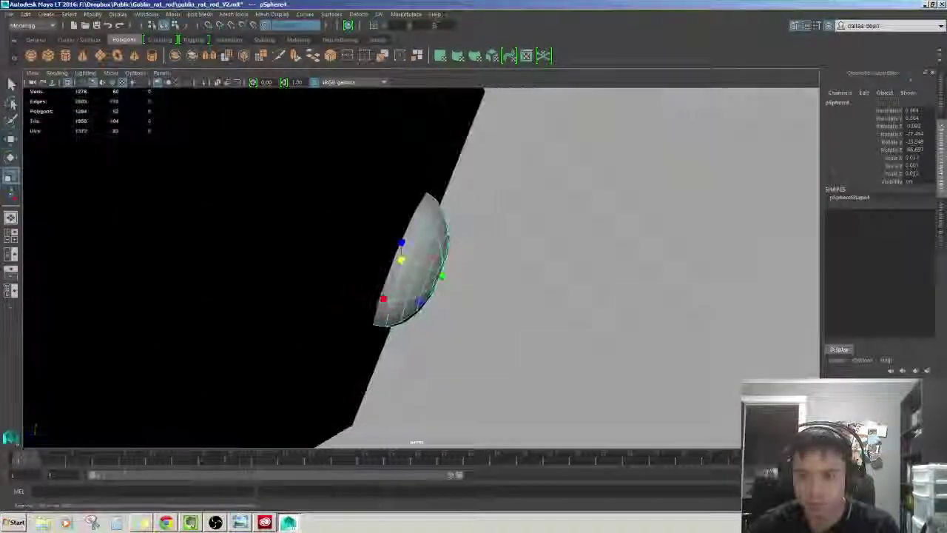
left_click_drag(453, 275, 425, 263, "alt")
key("w")
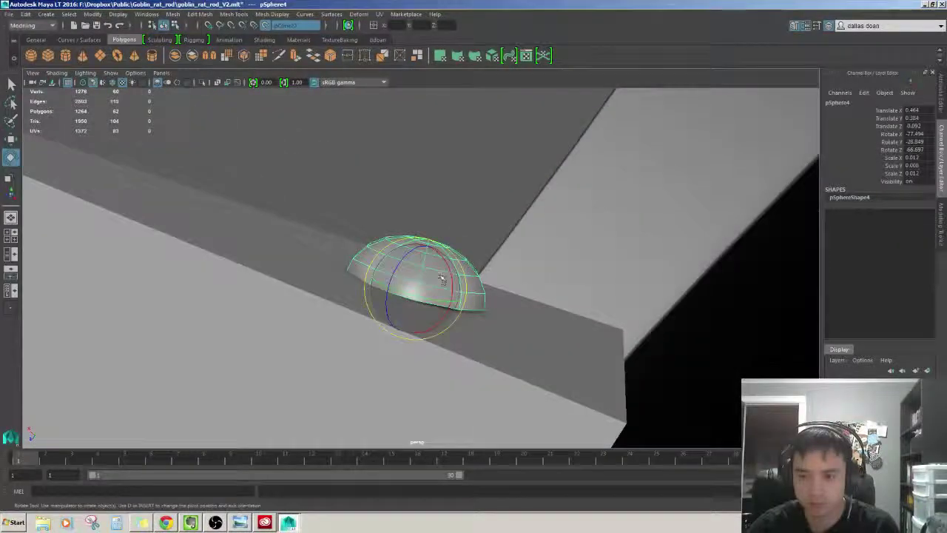
mouse_move(454, 284)
left_mouse_down("alt")
mouse_move(502, 290)
mouse_move(528, 334)
mouse_move(501, 330)
left_mouse_up("alt")
key("e")
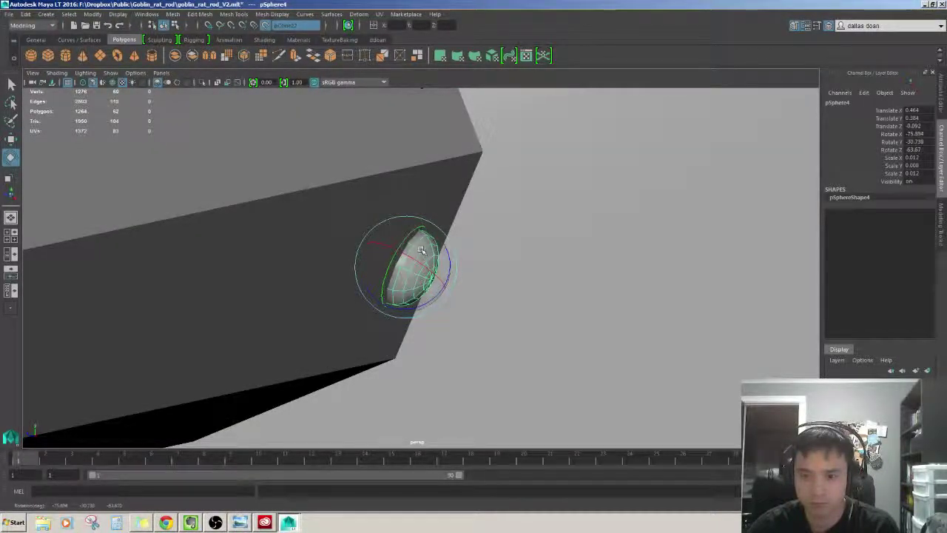
mouse_move(420, 250)
left_mouse_down("alt")
mouse_move(461, 258)
mouse_move(405, 231)
left_mouse_up("alt")
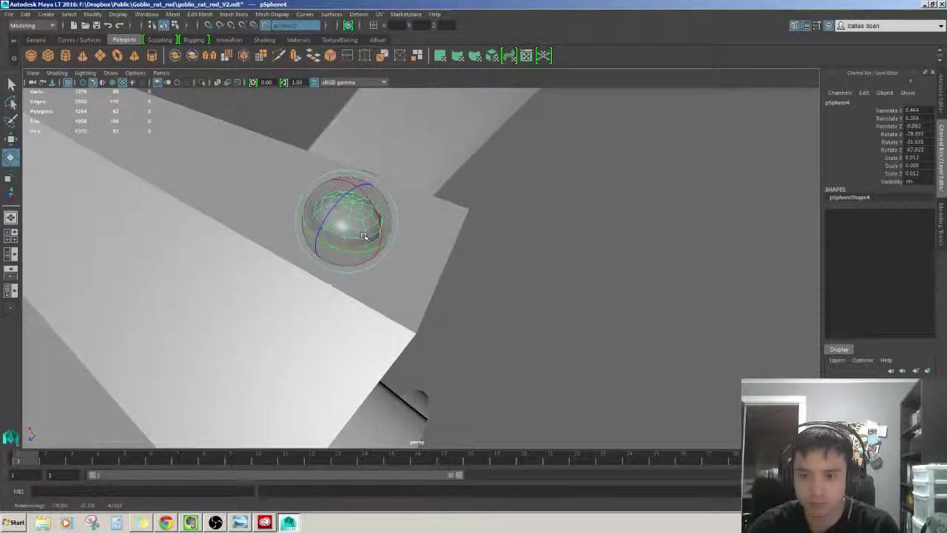
mouse_move(367, 214)
left_mouse_down()
mouse_move(419, 281)
mouse_move(402, 272)
left_mouse_up()
key("w")
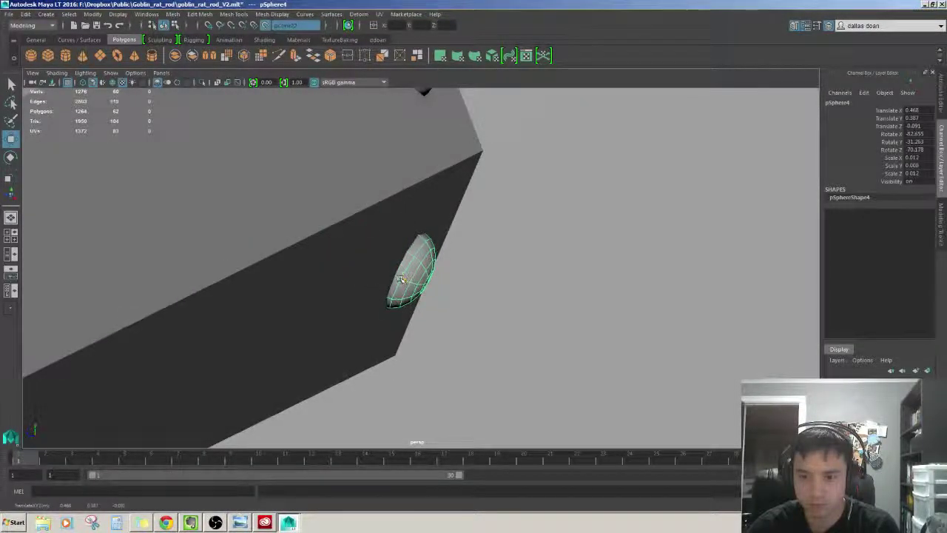
mouse_move(400, 279)
left_mouse_down("alt")
mouse_move(321, 226)
mouse_move(303, 258)
mouse_move(308, 225)
mouse_move(435, 257)
left_mouse_up("alt")
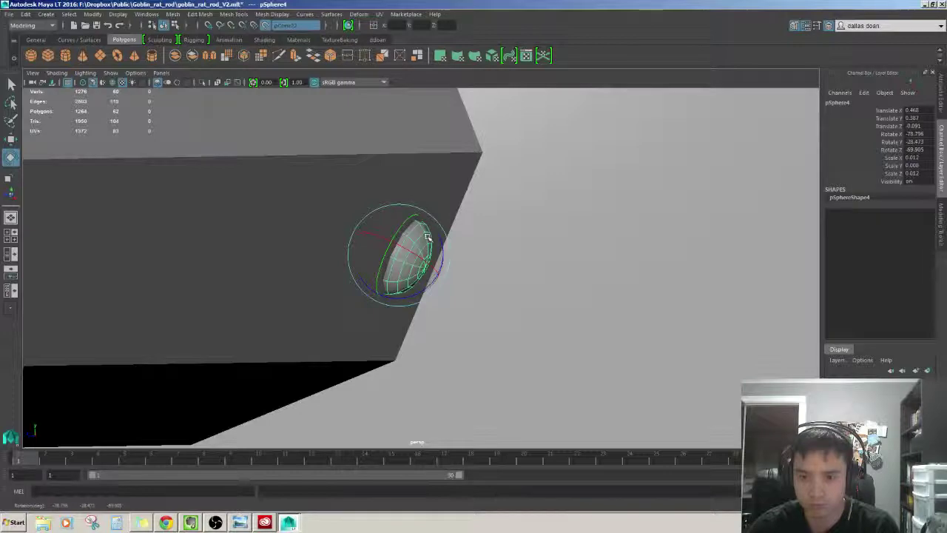
key("w")
mouse_move(427, 237)
left_mouse_down("alt")
mouse_move(395, 97)
mouse_move(395, 211)
mouse_move(461, 289)
mouse_move(518, 291)
left_mouse_up("alt")
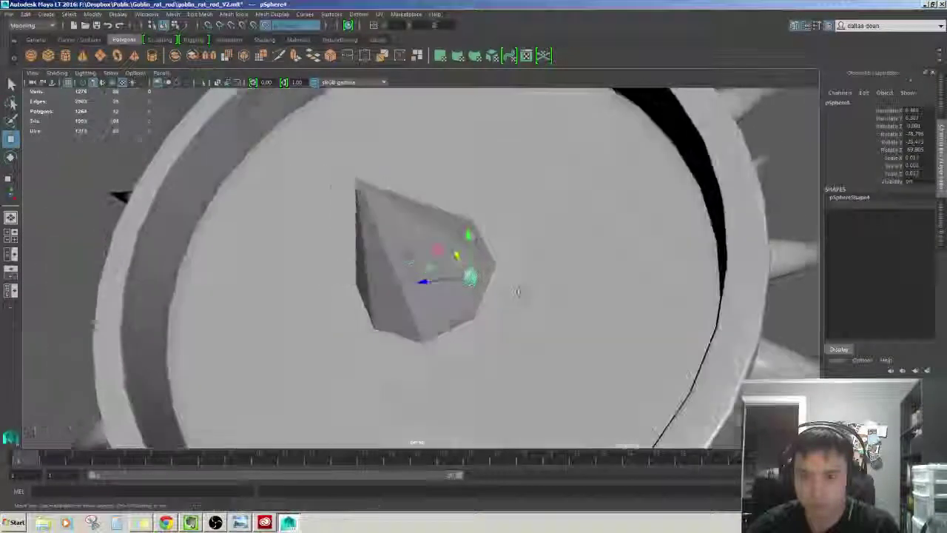
scroll(518, 291, "up", 5)
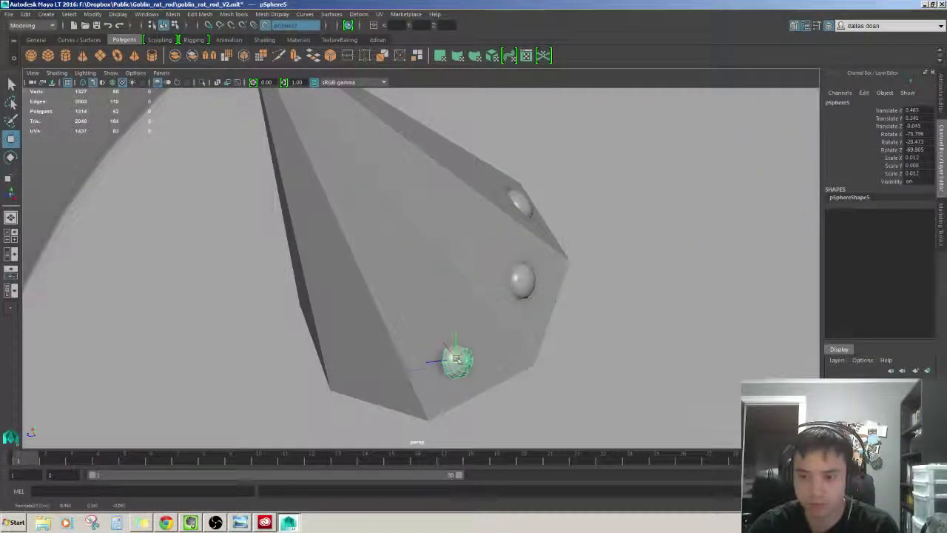
- Nudge rivet pSphere5 into place on the spike and inspect it against the surface
mouse_move(456, 359)
left_mouse_down()
mouse_move(460, 346)
mouse_move(439, 338)
mouse_move(419, 289)
mouse_move(510, 355)
mouse_move(439, 294)
mouse_move(385, 292)
mouse_move(363, 280)
mouse_move(378, 279)
left_mouse_up()
scroll(460, 346, "up", 3)
scroll(510, 355, "down", 3)
key("f")
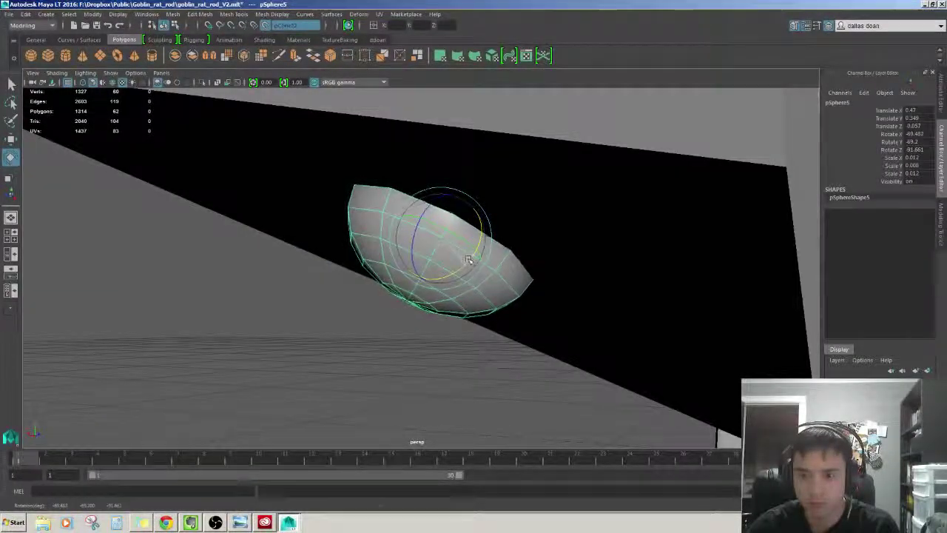
mouse_move(400, 244)
left_mouse_down("alt")
mouse_move(428, 222)
mouse_move(401, 220)
mouse_move(416, 211)
mouse_move(423, 237)
mouse_move(454, 238)
mouse_move(566, 338)
mouse_move(444, 264)
left_mouse_up("alt")
left_click_drag(465, 279, 657, 304, "alt")
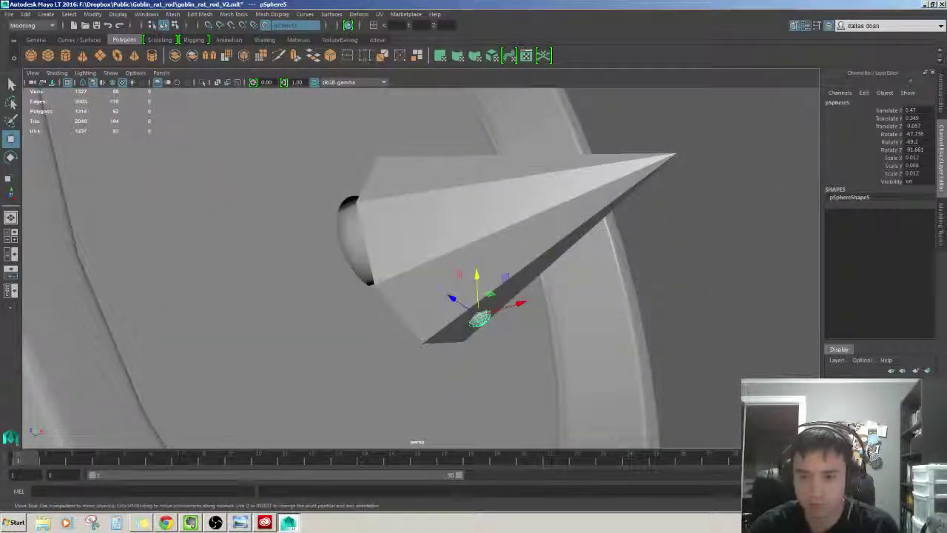
scroll(448, 285, "up", 5)
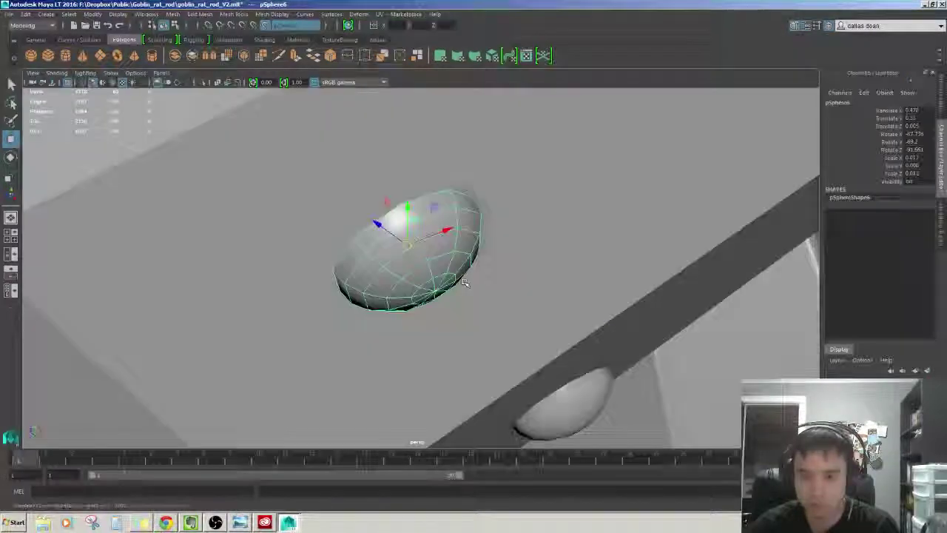
mouse_move(447, 286)
left_mouse_down("alt")
mouse_move(414, 285)
mouse_move(444, 266)
left_mouse_up("alt")
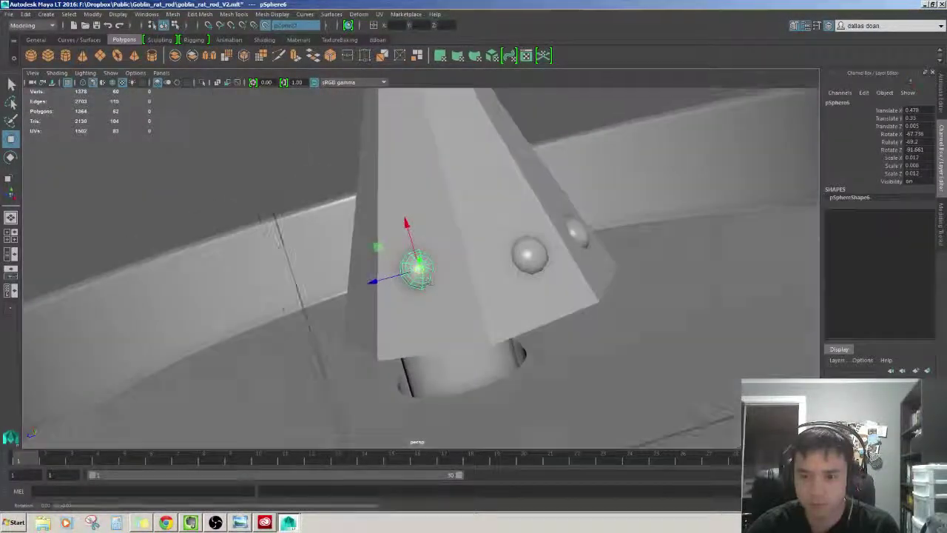
mouse_move(407, 237)
left_mouse_down("alt")
mouse_move(414, 266)
mouse_move(397, 275)
left_mouse_up("alt")
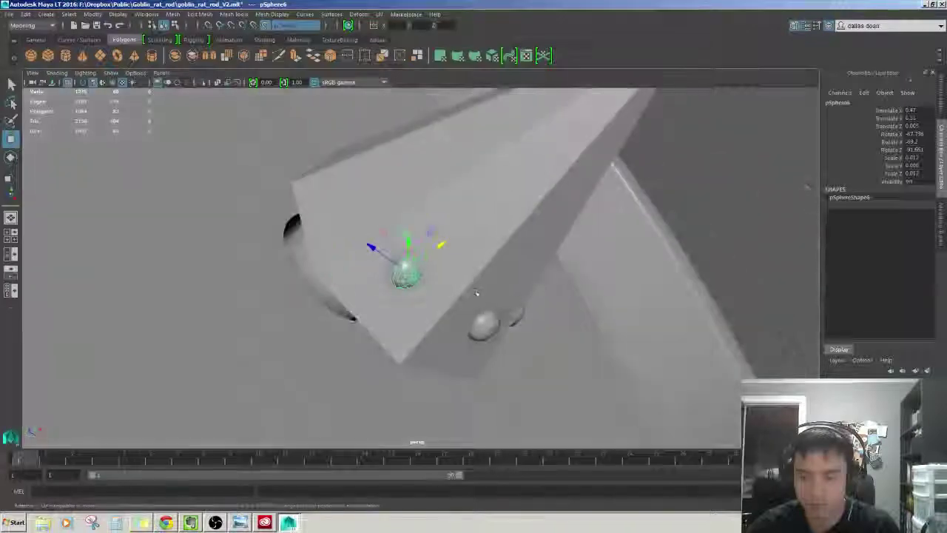
- Rotate, move and scale rivet pSphere7 onto the spike's lower face
key("e")
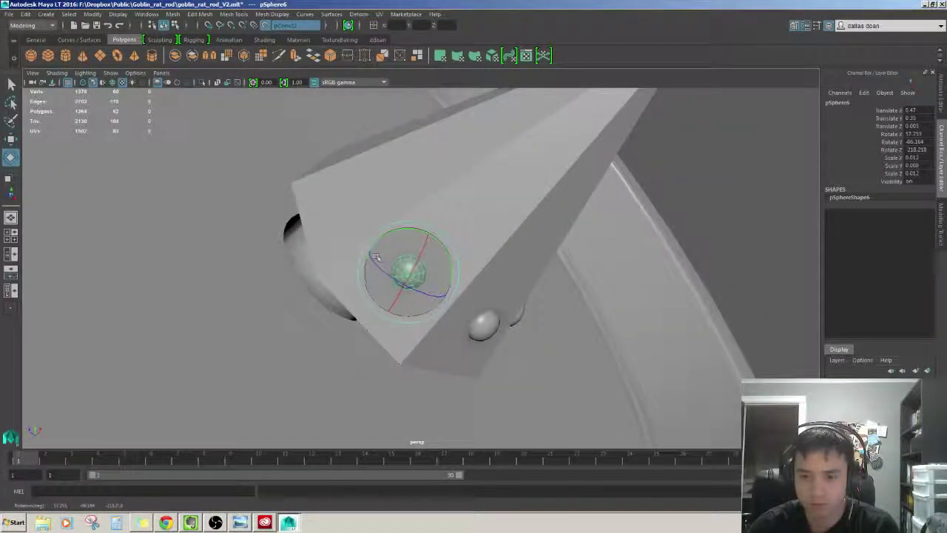
scroll(377, 251, "up", 5)
mouse_move(378, 252)
left_mouse_down("alt")
mouse_move(499, 250)
mouse_move(539, 291)
mouse_move(468, 296)
mouse_move(548, 302)
left_mouse_up("alt")
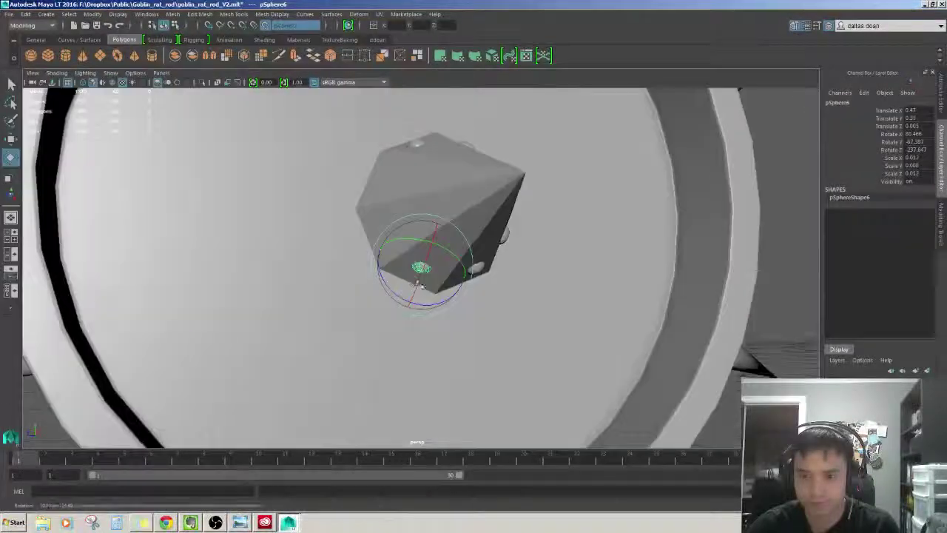
key("w")
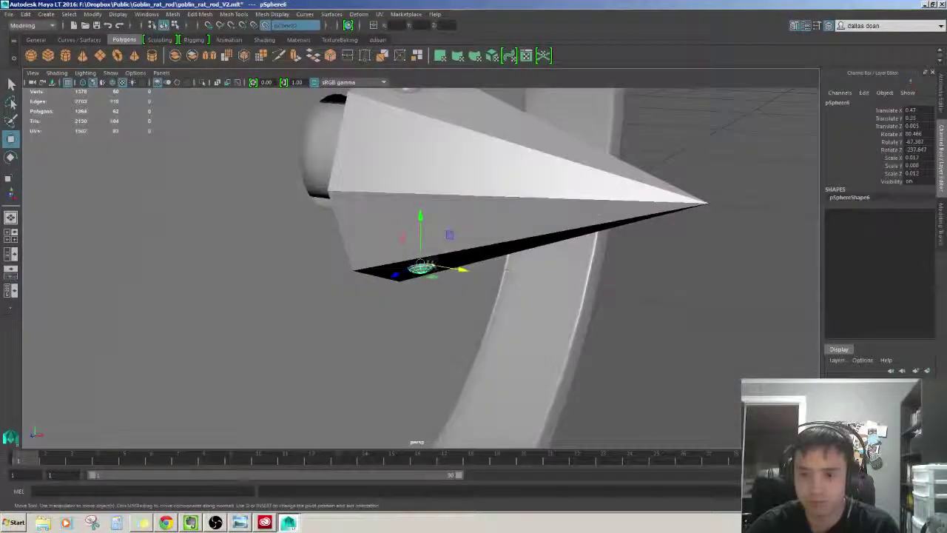
mouse_move(416, 241)
left_mouse_down("alt")
mouse_move(397, 214)
mouse_move(385, 236)
mouse_move(414, 222)
mouse_move(441, 261)
mouse_move(459, 255)
left_mouse_up("alt")
key("r")
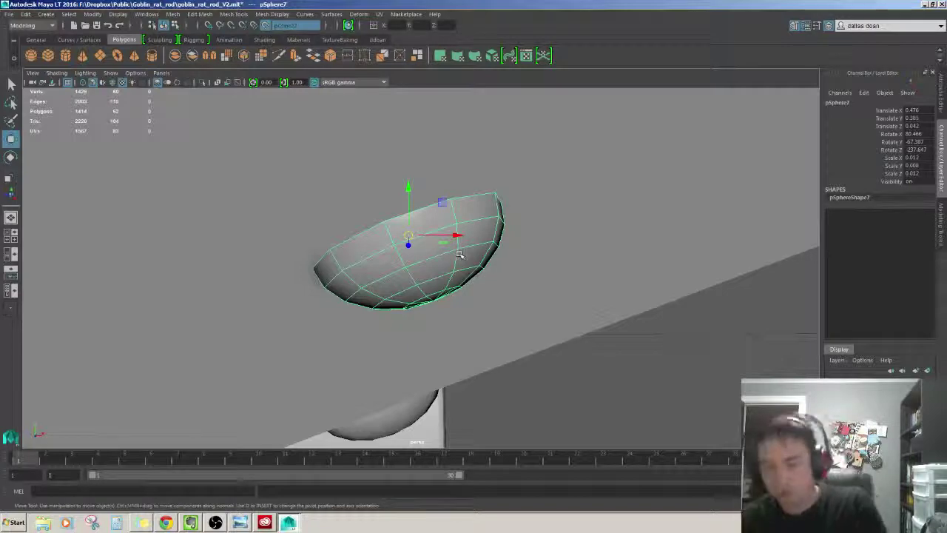
- Move and rotate the flattened stud sphere onto a hub cone face, then pick the next stud
mouse_move(458, 252)
left_mouse_down("alt")
mouse_move(588, 258)
mouse_move(470, 232)
mouse_move(426, 238)
mouse_move(446, 255)
left_mouse_up("alt")
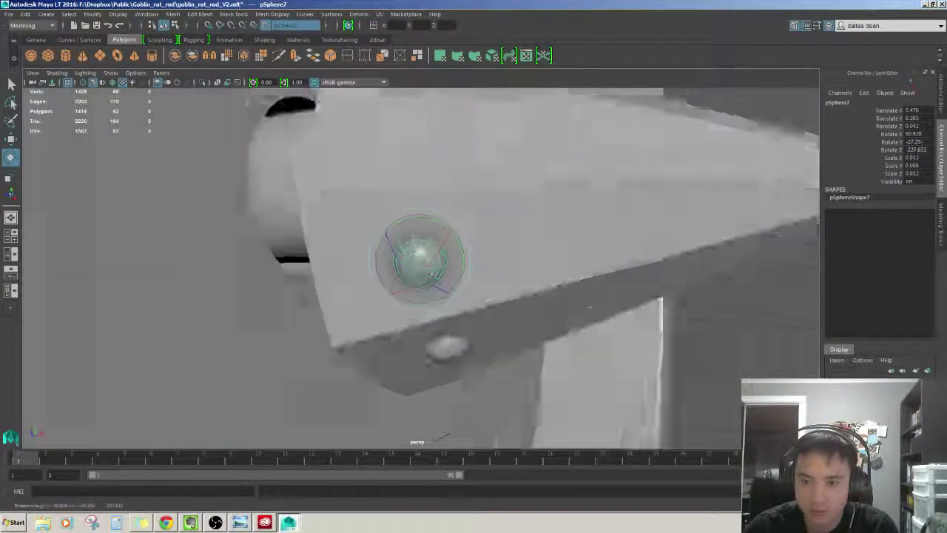
key("f")
key("w")
left_click_drag(411, 244, 444, 244, "alt")
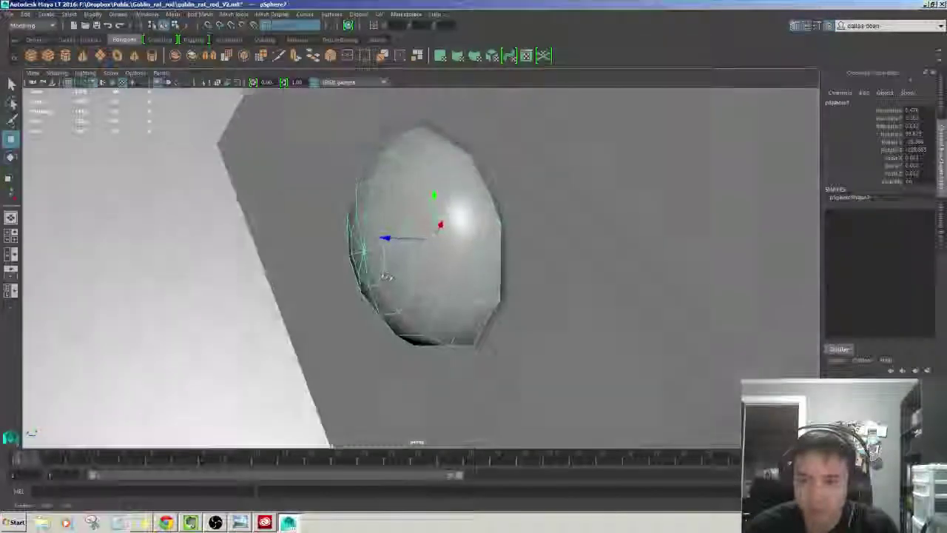
mouse_move(384, 236)
left_mouse_down("alt")
mouse_move(433, 290)
mouse_move(458, 301)
mouse_move(435, 276)
mouse_move(461, 285)
mouse_move(442, 337)
left_mouse_up("alt")
key("e")
key("w")
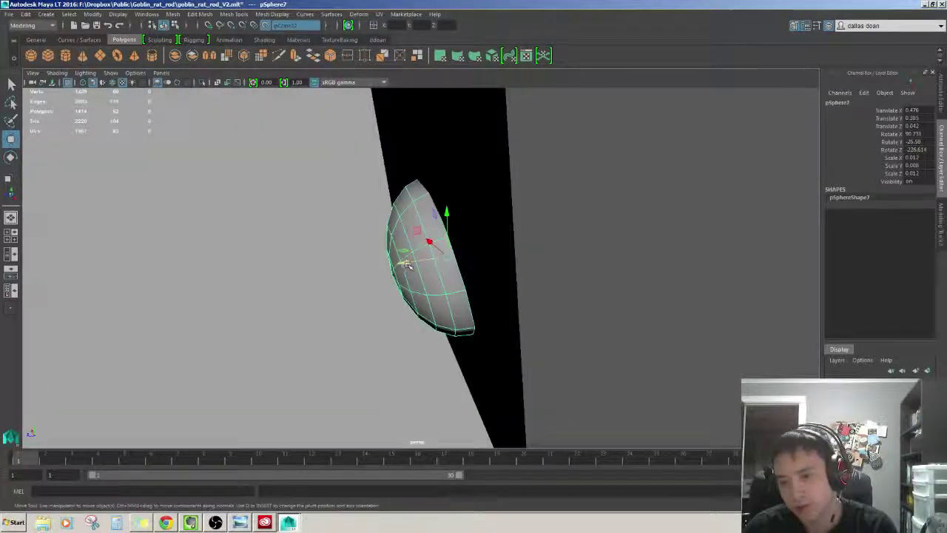
scroll(409, 262, "down", 5)
mouse_move(409, 262)
left_mouse_down("alt")
mouse_move(515, 250)
mouse_move(475, 267)
mouse_move(400, 232)
mouse_move(444, 282)
mouse_move(550, 345)
mouse_move(491, 313)
mouse_move(501, 232)
mouse_move(491, 197)
mouse_move(387, 267)
mouse_move(488, 237)
mouse_move(518, 267)
left_mouse_up("alt")
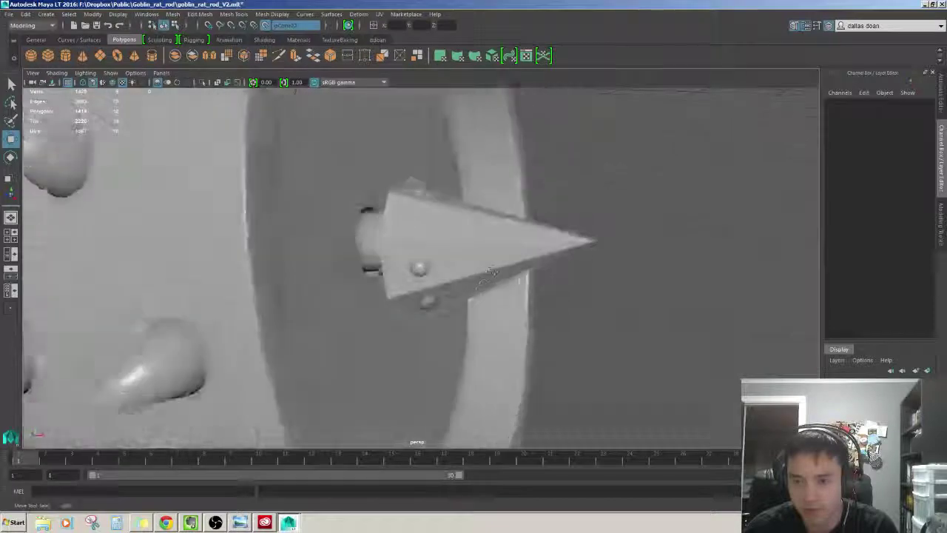
scroll(518, 296, "up", 5)
left_click(569, 411)
- Select stud pSphere8 and rotate it to lie flush on the face
left_click(428, 265)
mouse_move(428, 265)
left_mouse_down("alt")
mouse_move(503, 244)
mouse_move(474, 267)
left_mouse_up("alt")
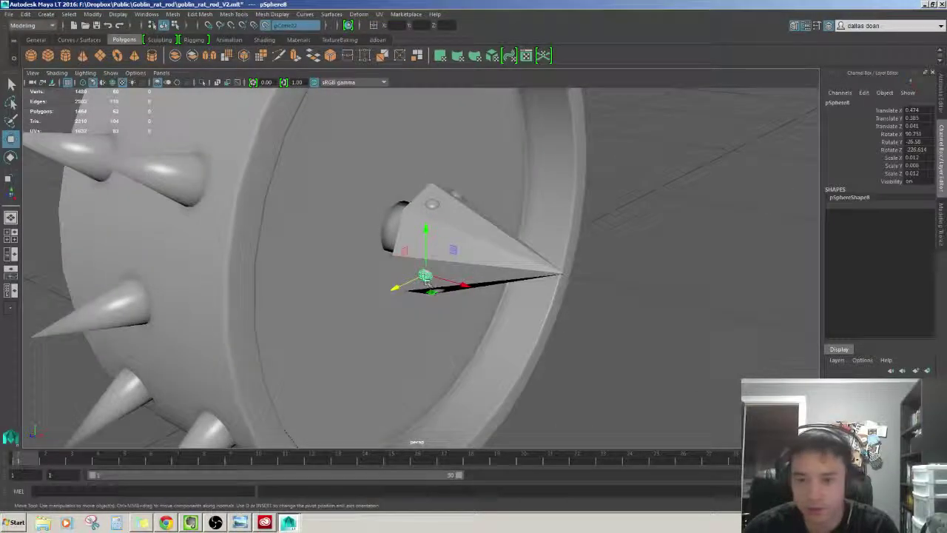
key("f")
scroll(422, 259, "down", 3)
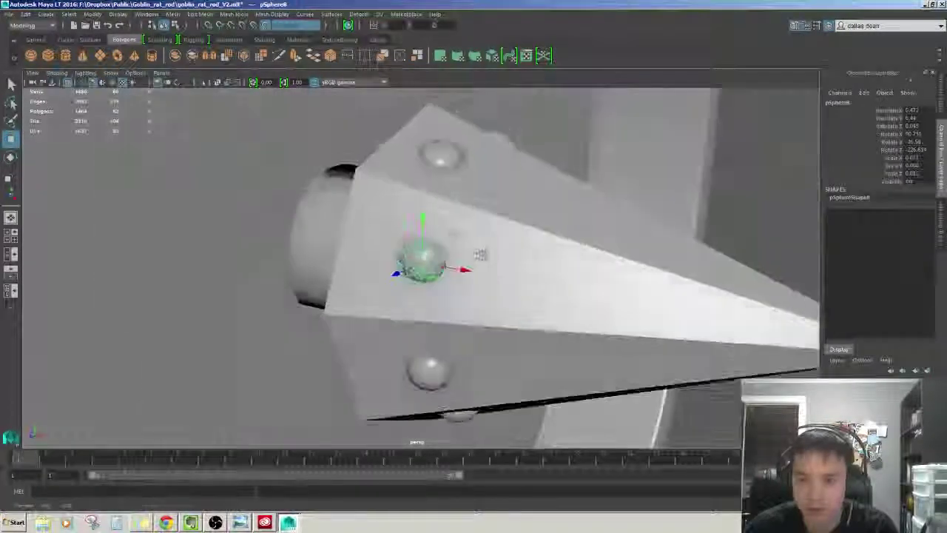
key("e")
mouse_move(450, 232)
left_mouse_down("alt")
mouse_move(418, 231)
mouse_move(427, 280)
left_mouse_up("alt")
scroll(414, 232, "up", 5)
scroll(415, 232, "down", 8)
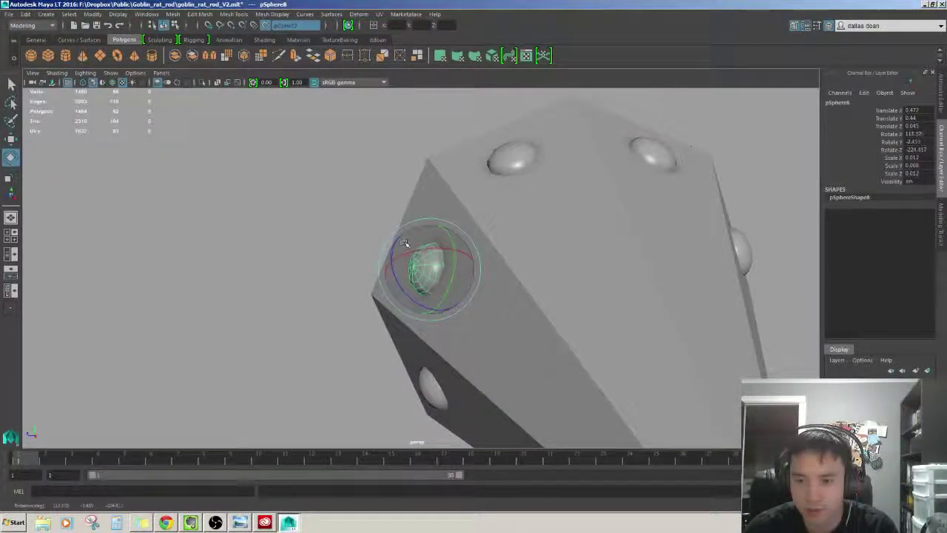
- Inspect the seated stud from several angles, ending on a side view of the spiked rim
mouse_move(403, 242)
left_mouse_down("alt")
mouse_move(581, 292)
mouse_move(645, 270)
mouse_move(651, 231)
mouse_move(461, 318)
left_mouse_up("alt")
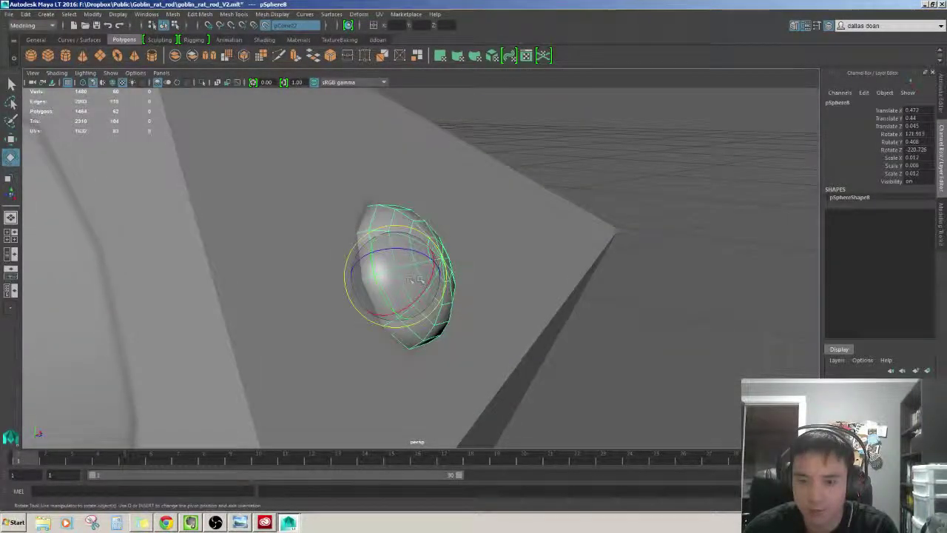
key("w")
scroll(408, 281, "down", 5)
left_click_drag(408, 281, 533, 244, "alt")
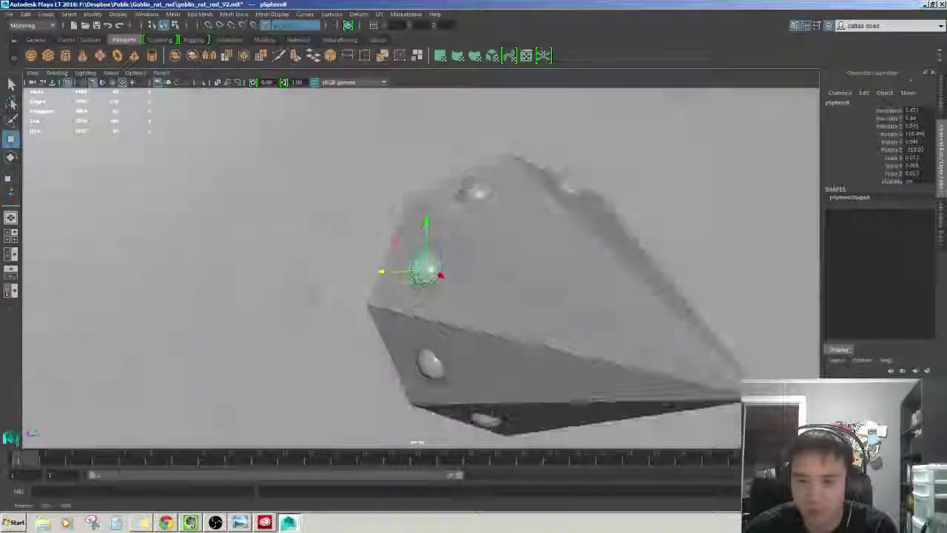
left_click_drag(300, 291, 313, 292, "alt")
scroll(454, 281, "up", 5)
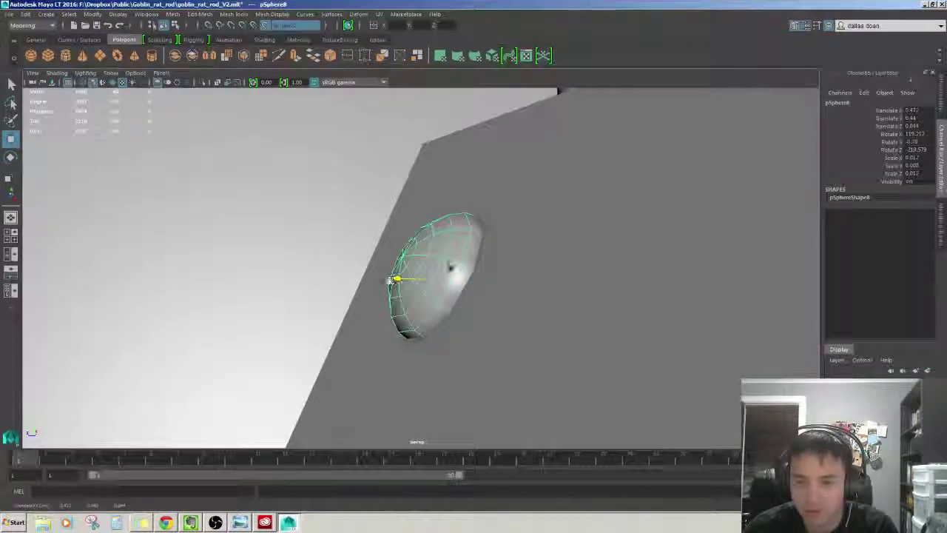
left_click_drag(390, 281, 490, 323, "alt")
scroll(491, 323, "down", 5)
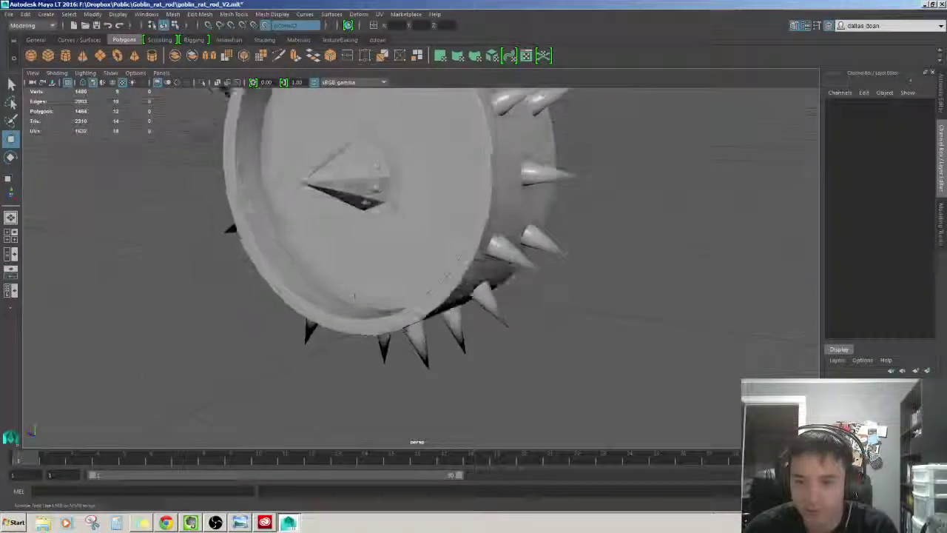
left_click_drag(354, 296, 490, 302, "alt")
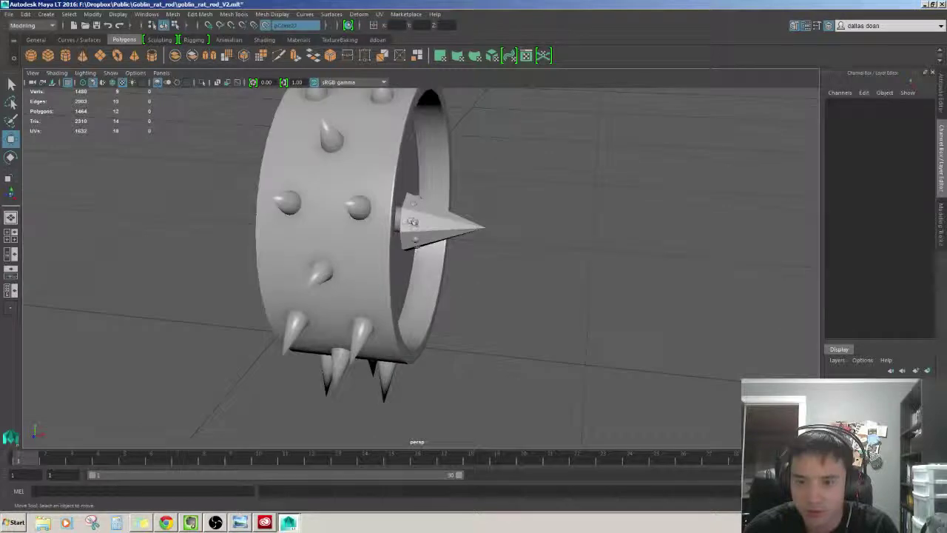
- Select the hub studs one by one and check their placement from several angles
left_click(412, 221)
key("f")
scroll(412, 222, "down", 3)
mouse_move(412, 222)
left_mouse_down("alt")
mouse_move(474, 271)
mouse_move(405, 299)
mouse_move(458, 325)
mouse_move(397, 328)
mouse_move(438, 389)
left_mouse_up("alt")
left_click(421, 302)
scroll(421, 302, "down", 3)
left_click(408, 341)
mouse_move(465, 360)
left_mouse_down("alt")
mouse_move(407, 337)
mouse_move(403, 301)
left_mouse_up("alt")
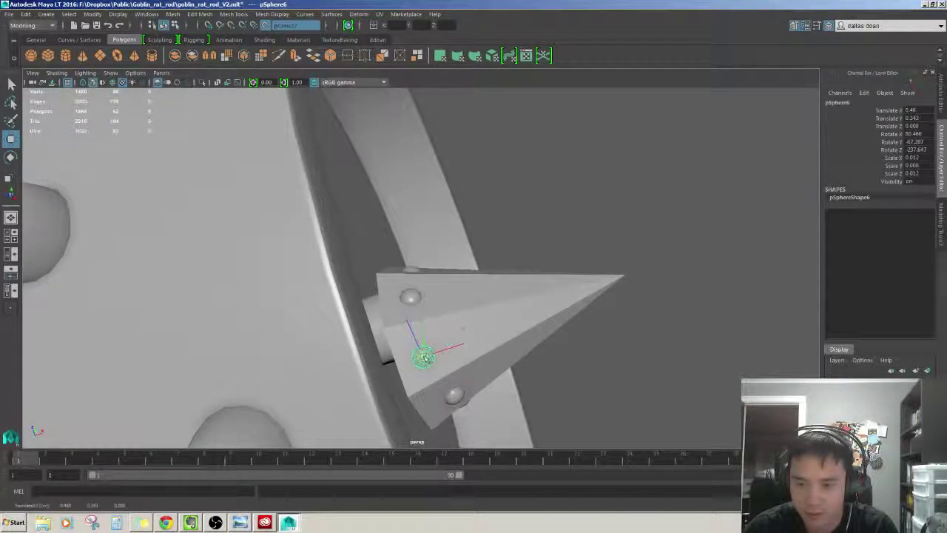
mouse_move(424, 355)
left_mouse_down("alt")
mouse_move(444, 349)
mouse_move(396, 208)
mouse_move(417, 294)
mouse_move(414, 266)
mouse_move(539, 210)
mouse_move(405, 250)
mouse_move(429, 237)
mouse_move(488, 290)
mouse_move(444, 244)
mouse_move(296, 170)
left_mouse_up("alt")
key("f")
- Check the remaining hub studs up close, then select the whole spiked wheel
left_click(482, 281)
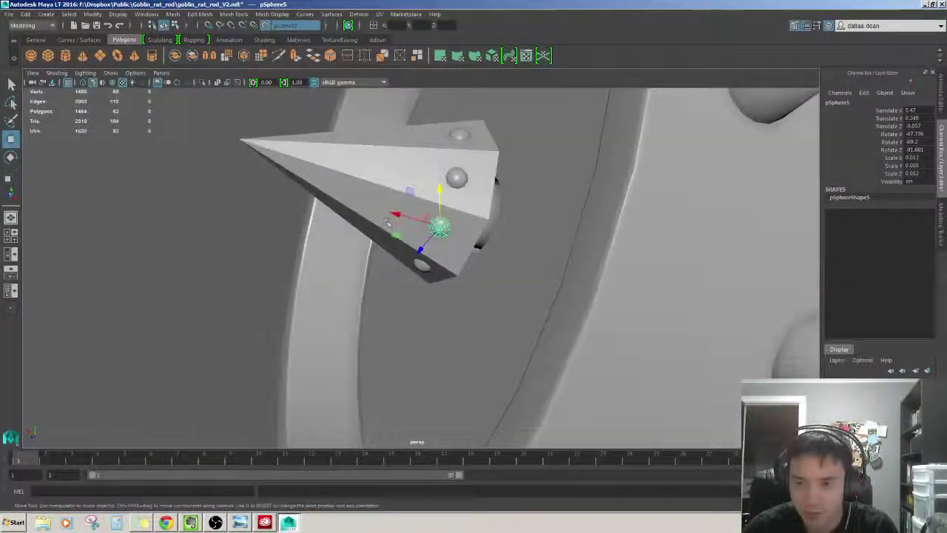
mouse_move(400, 218)
left_mouse_down("alt")
mouse_move(421, 252)
mouse_move(413, 268)
left_mouse_up("alt")
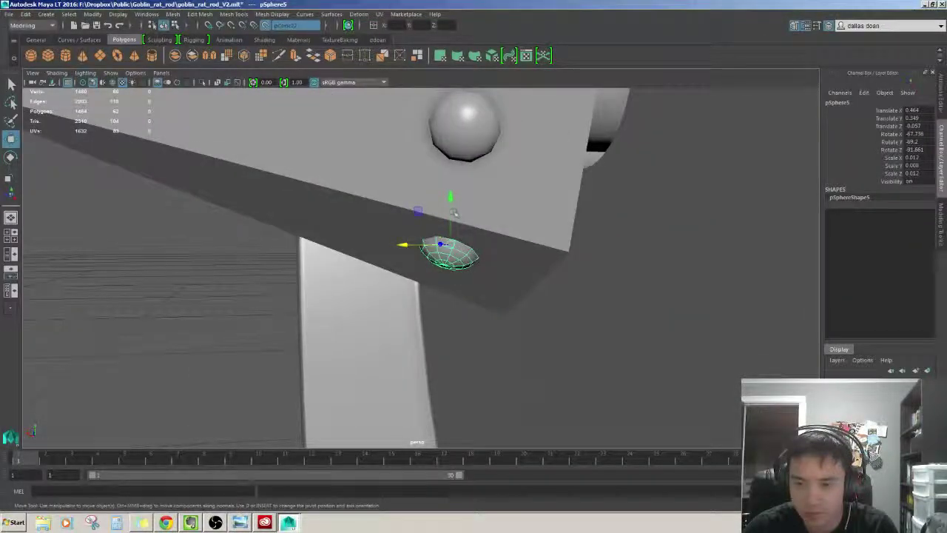
mouse_move(450, 196)
left_mouse_down("alt")
mouse_move(296, 222)
mouse_move(318, 237)
left_mouse_up("alt")
mouse_move(444, 233)
left_mouse_down("alt")
mouse_move(439, 259)
mouse_move(396, 276)
mouse_move(405, 284)
left_mouse_up("alt")
left_click(447, 244)
mouse_move(432, 255)
left_mouse_down("alt")
mouse_move(494, 239)
mouse_move(545, 245)
left_mouse_up("alt")
scroll(573, 264, "down", 2)
left_click(399, 251)
scroll(294, 194, "up", 2)
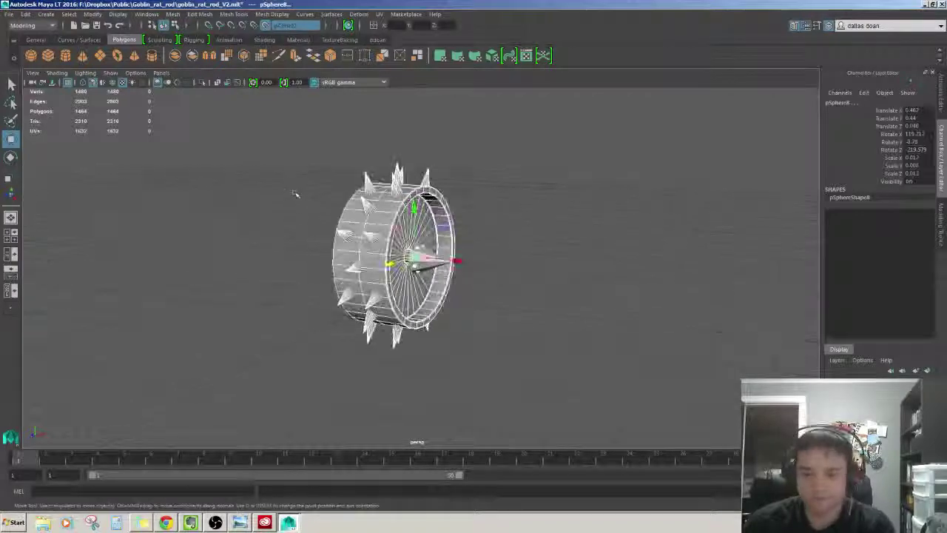
left_click_drag(295, 194, 355, 194, "alt")
- Clear the selection and pick rim spike cones, viewing the wheel from three-quarters
left_click(592, 333)
scroll(418, 193, "up", 3)
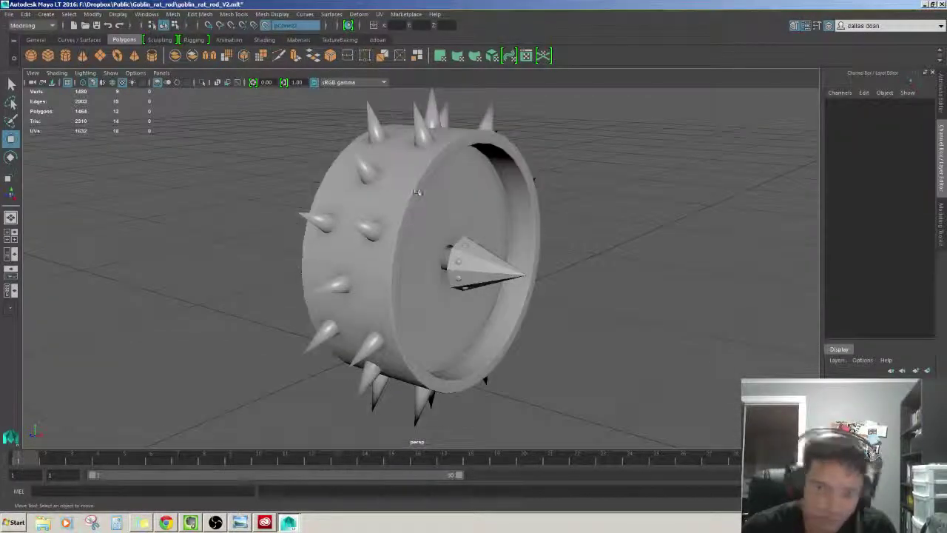
left_click(366, 172)
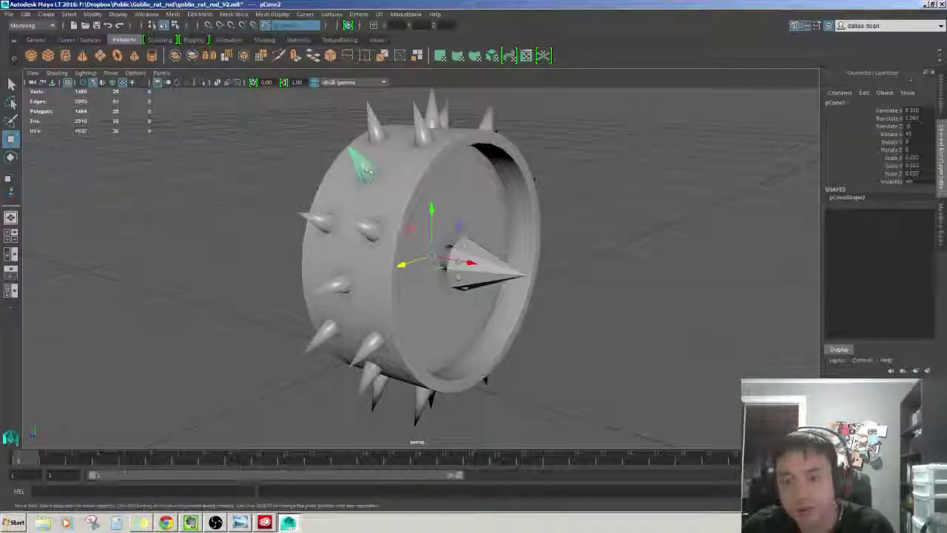
key("f")
scroll(444, 267, "down", 3)
mouse_move(444, 267)
left_mouse_down("alt")
mouse_move(473, 222)
mouse_move(477, 195)
left_mouse_up("alt")
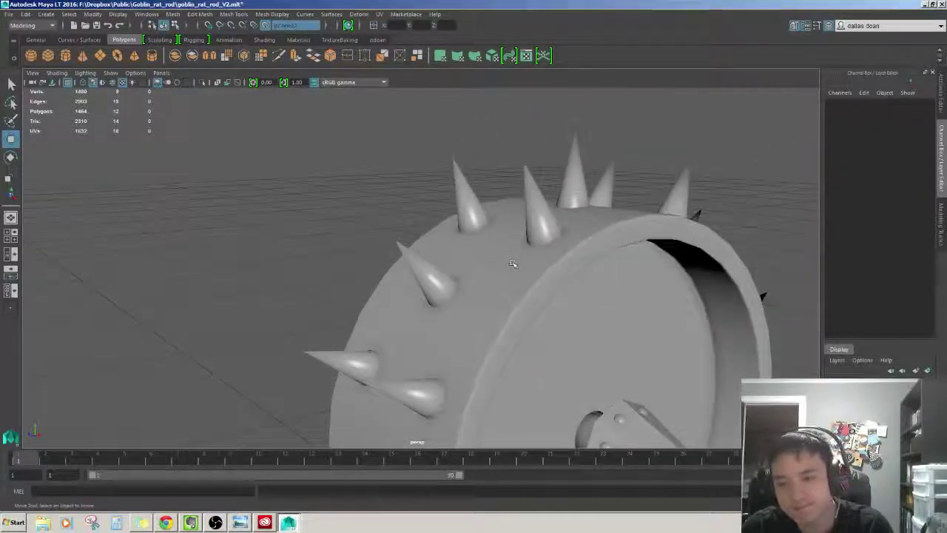
left_click(477, 195)
mouse_move(444, 266)
left_mouse_down("alt")
mouse_move(473, 244)
mouse_move(429, 296)
left_mouse_up("alt")
scroll(418, 266, "down", 3)
- Select top rim spike cone pCone1 and show it alone with Isolate Select (Ctrl+1)
left_click(455, 193)
key("f")
scroll(455, 194, "down", 3)
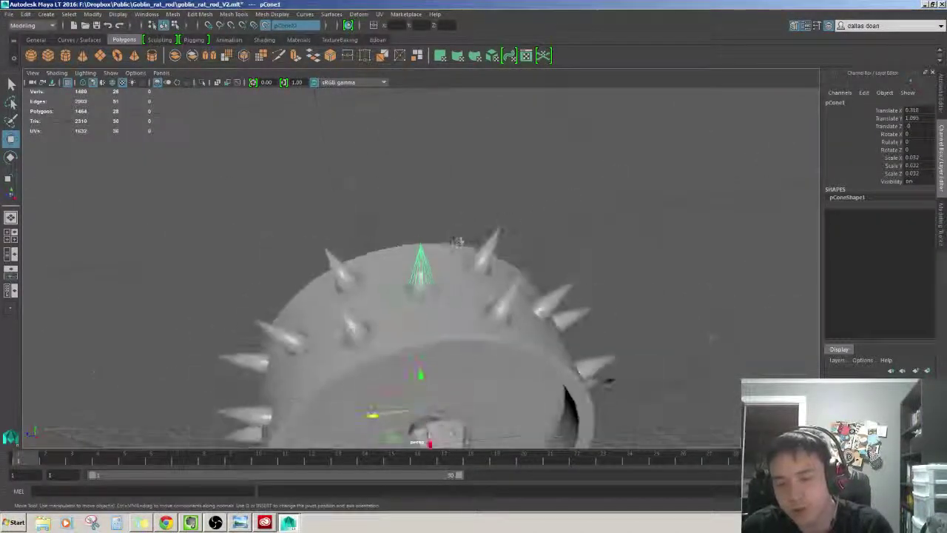
mouse_move(455, 194)
left_mouse_down("alt")
mouse_move(437, 162)
mouse_move(444, 178)
mouse_move(428, 195)
left_mouse_up("alt")
scroll(437, 163, "down", 3)
left_click(428, 195)
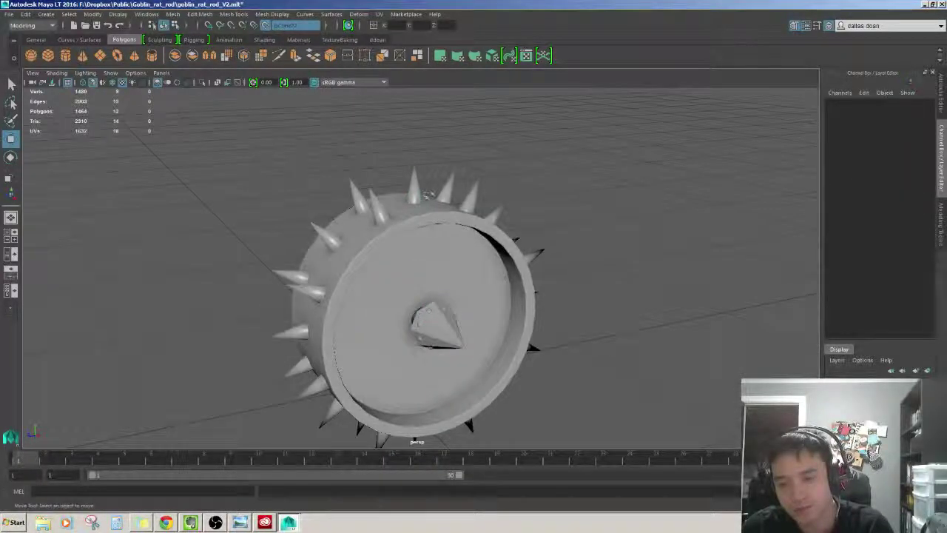
left_click(427, 194)
key("f")
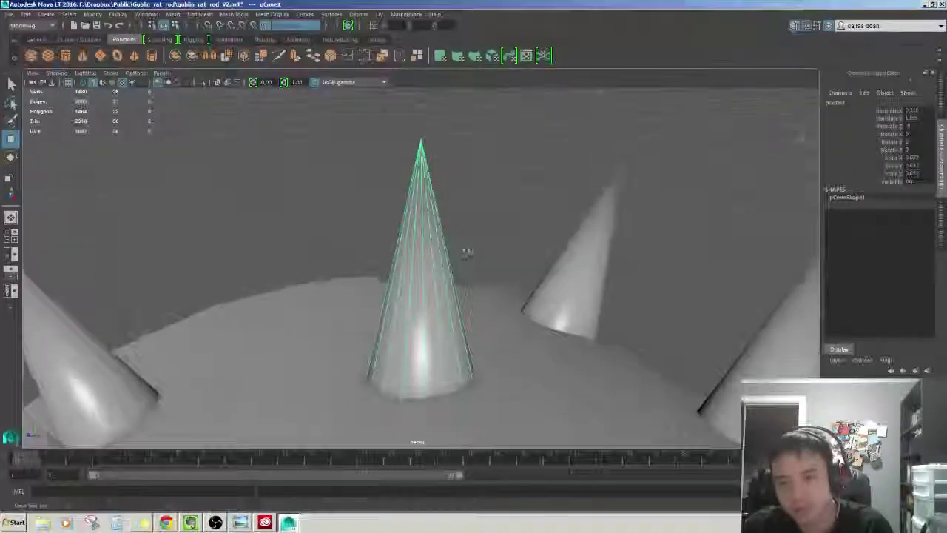
mouse_move(464, 250)
left_mouse_down("alt")
mouse_move(444, 185)
mouse_move(415, 229)
mouse_move(417, 191)
mouse_move(440, 248)
left_mouse_up("alt")
scroll(449, 215, "up", 3)
scroll(449, 214, "down", 3)
key("ctrl+1")
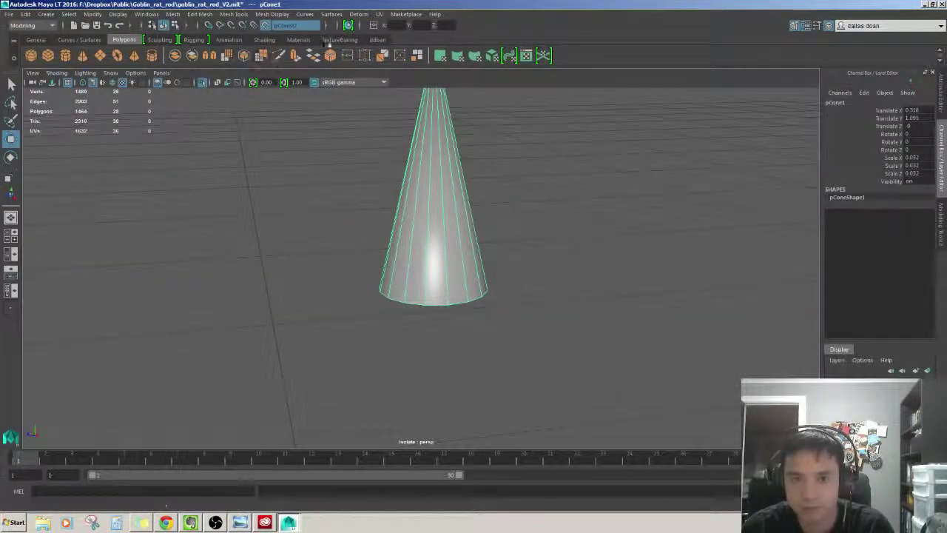
- Select the centre spike cone's tip vertex and give it a first vertex extrude
left_click(367, 41)
left_click(358, 56)
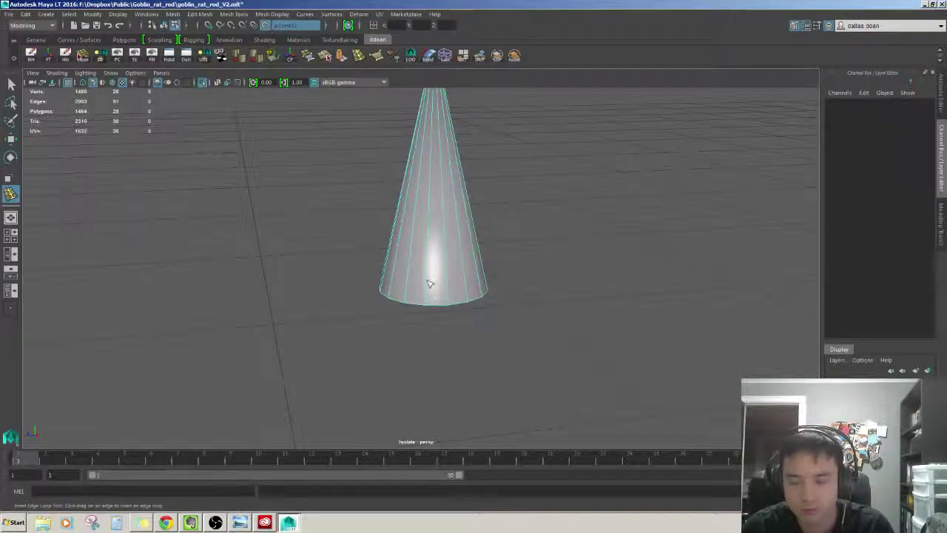
key("w")
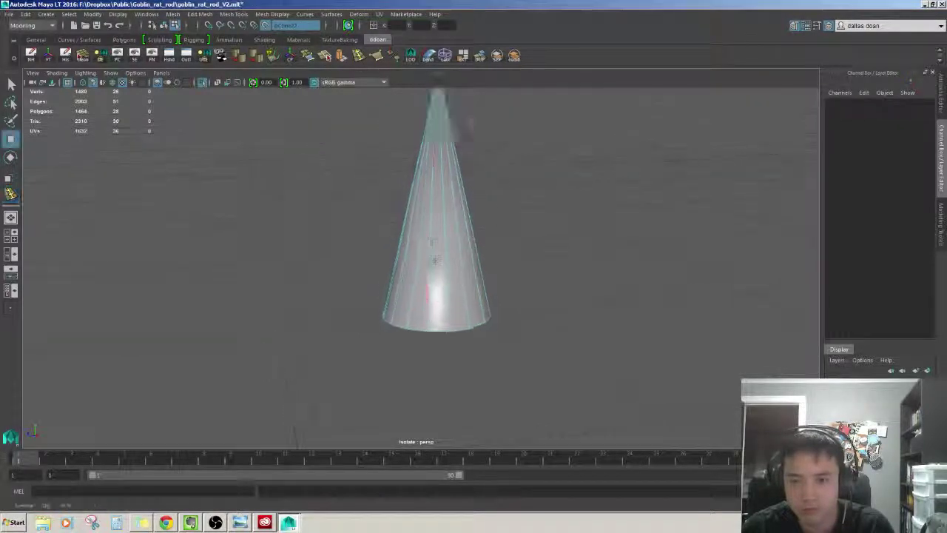
left_click_drag(439, 281, 433, 263, "alt")
left_click_drag(384, 237, 443, 259)
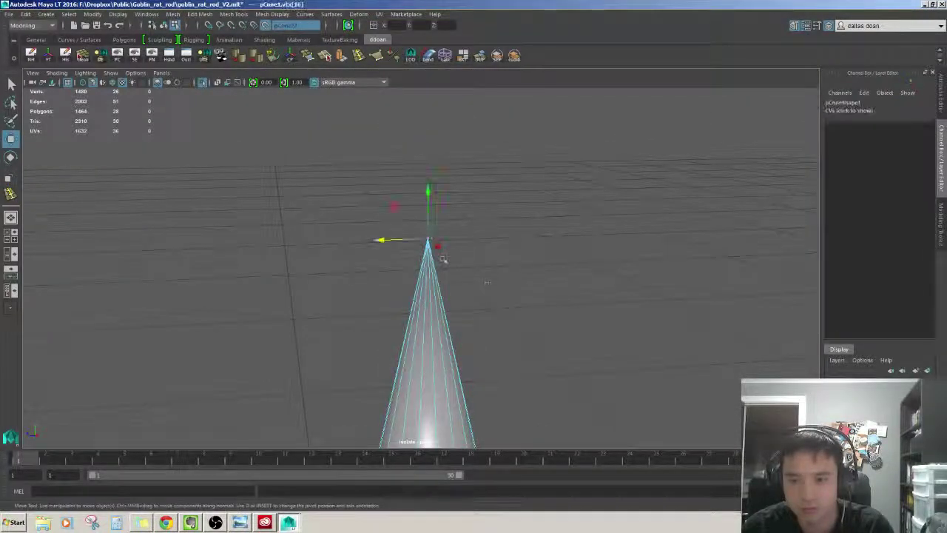
key("ctrl+e")
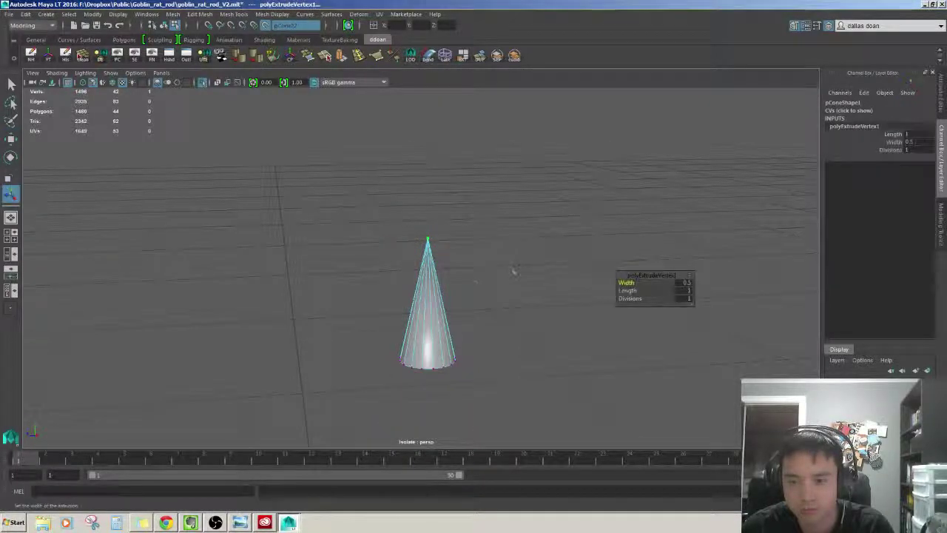
left_click(479, 277)
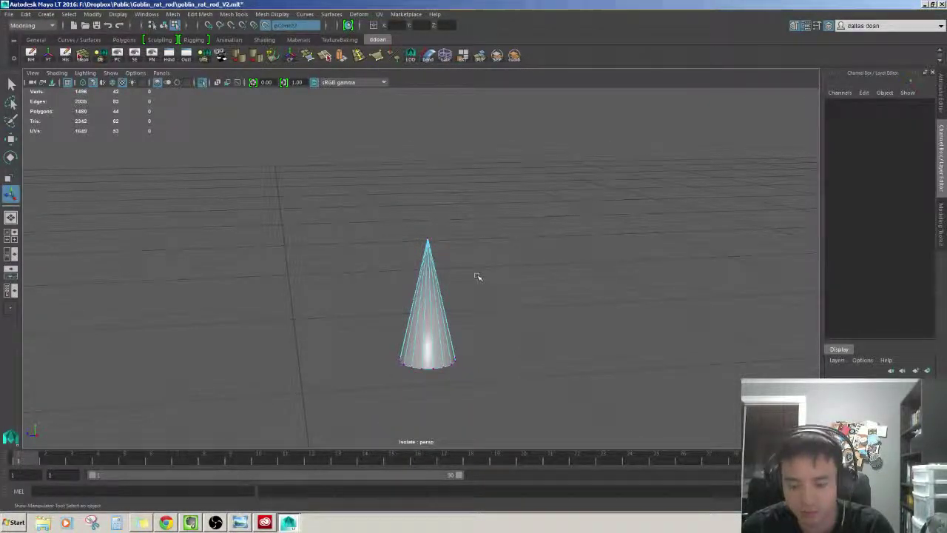
- Bring the other cones back into view and orbit underneath the centre cone to inspect it
key("ctrl+1")
left_click_drag(476, 274, 482, 180, "alt")
right_click_drag(482, 180, 466, 237, "alt")
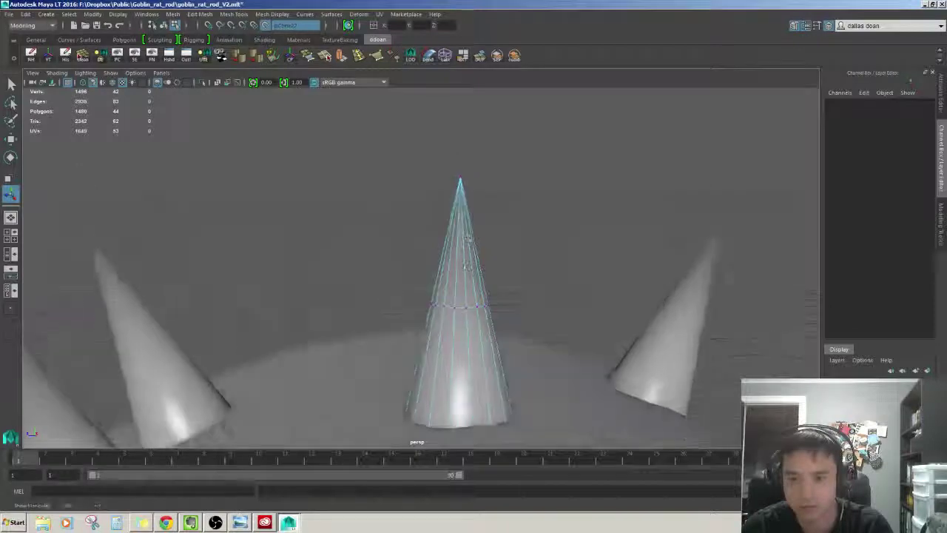
left_click_drag(466, 237, 466, 208, "alt")
right_click_drag(466, 207, 510, 274, "alt")
left_click_drag(510, 274, 454, 243, "alt")
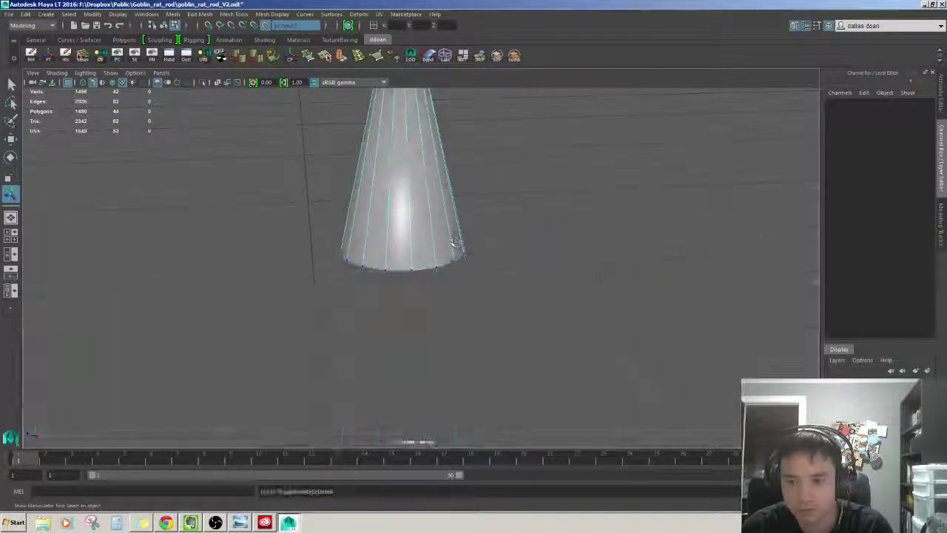
- Undo the first attempt and re-extrude the tip vertex with a width of 0.1
key("ctrl+z")
key("ctrl+z")
key("shift+z")
key("ctrl+z")
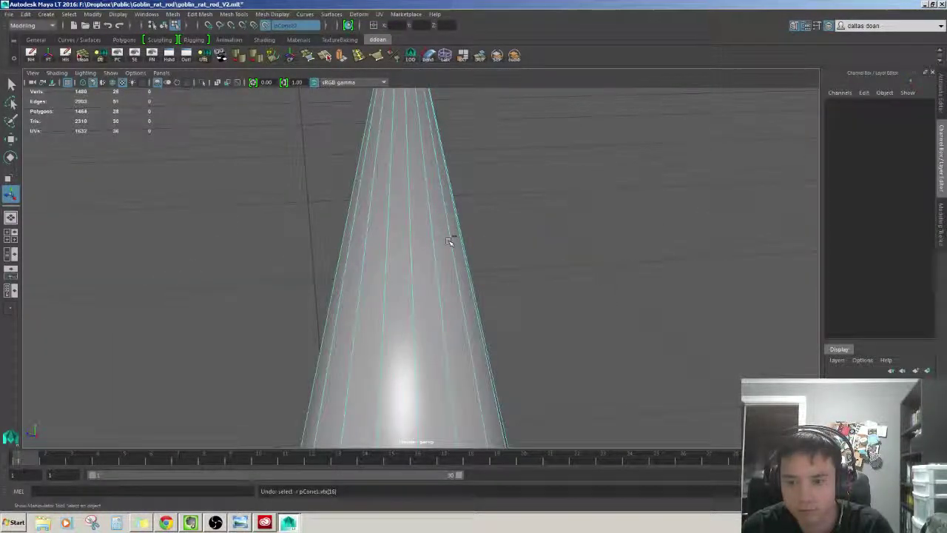
key("f")
key("w")
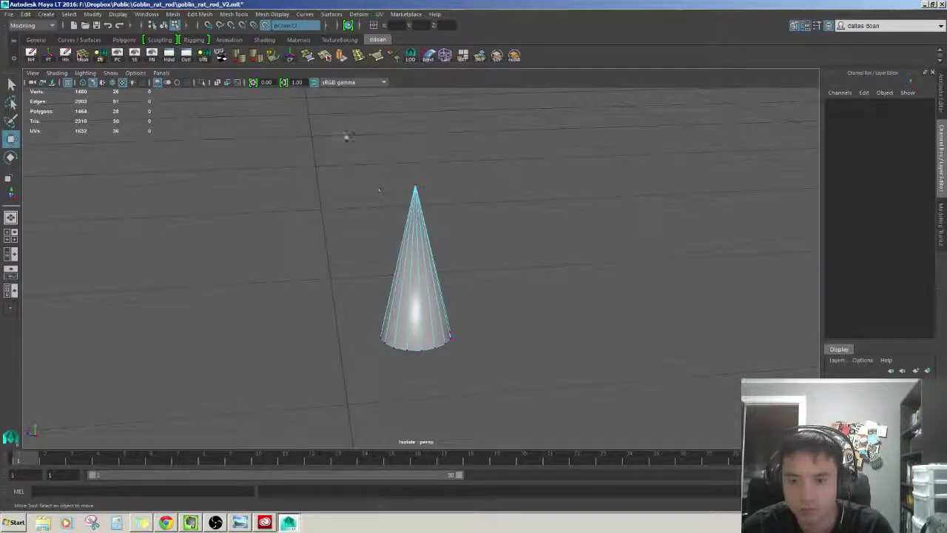
left_click(415, 188)
key("ctrl+e")
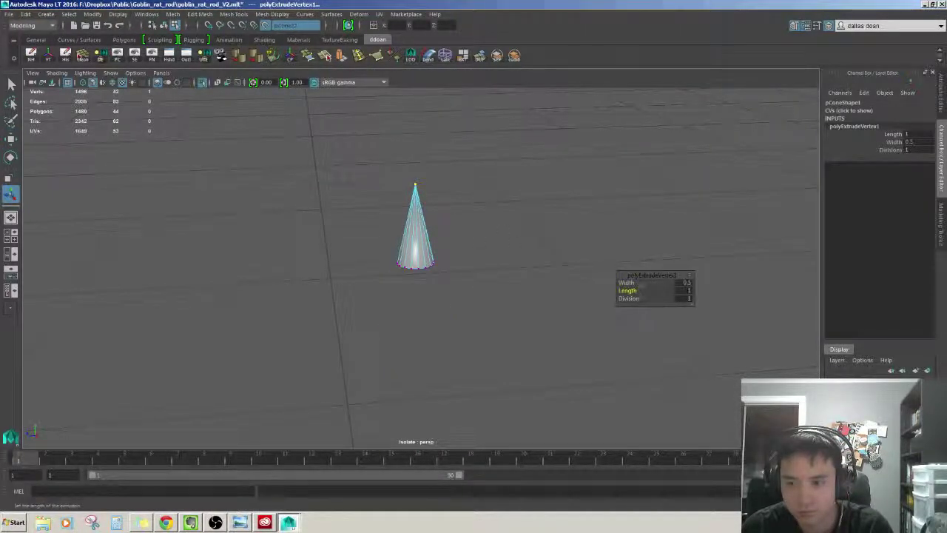
left_click_drag(626, 282, 633, 283)
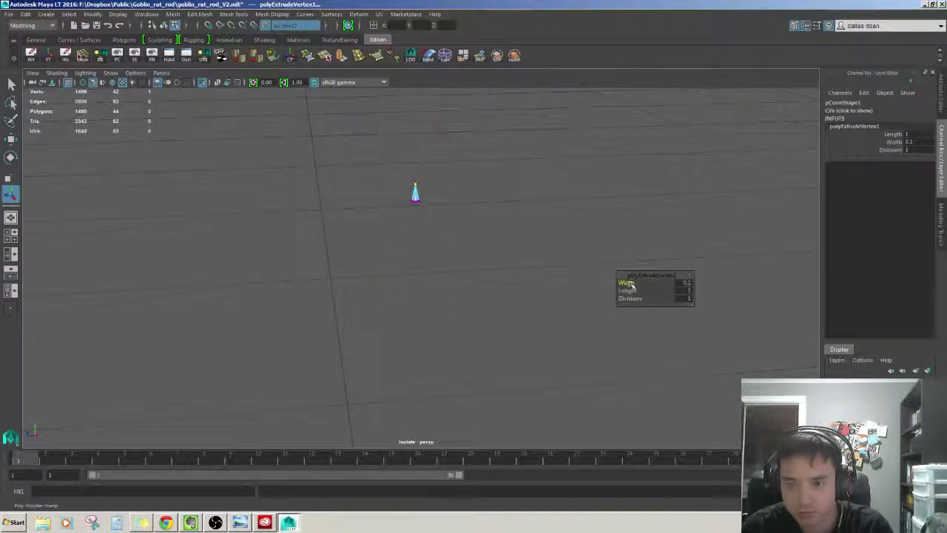
scroll(485, 264, "up", 5)
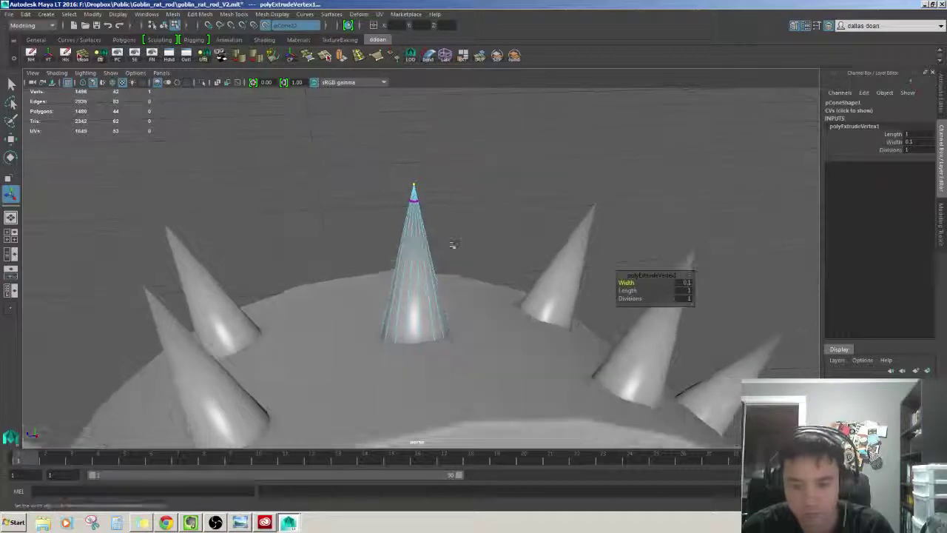
- Scale the extruded tip vertices together at the cone's point
key("w")
scroll(430, 196, "up", 5)
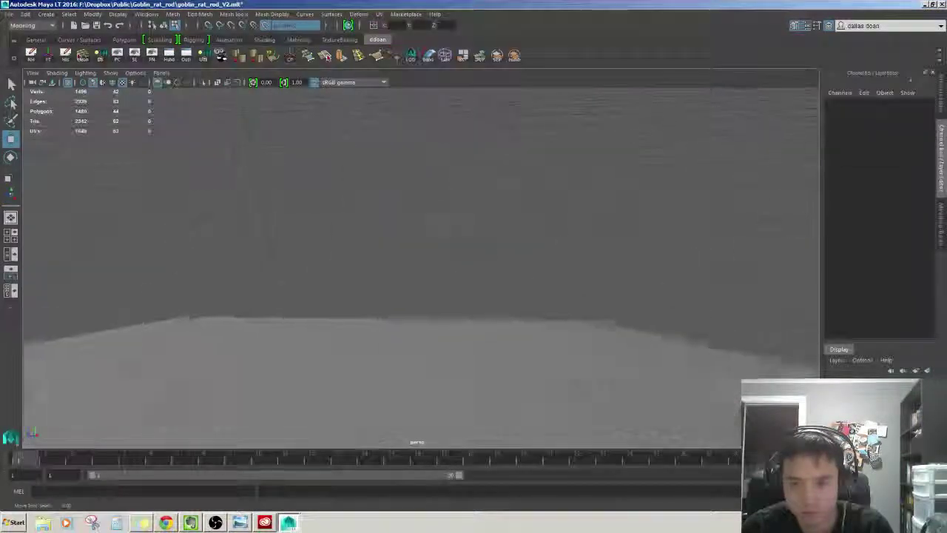
scroll(509, 181, "down", 3)
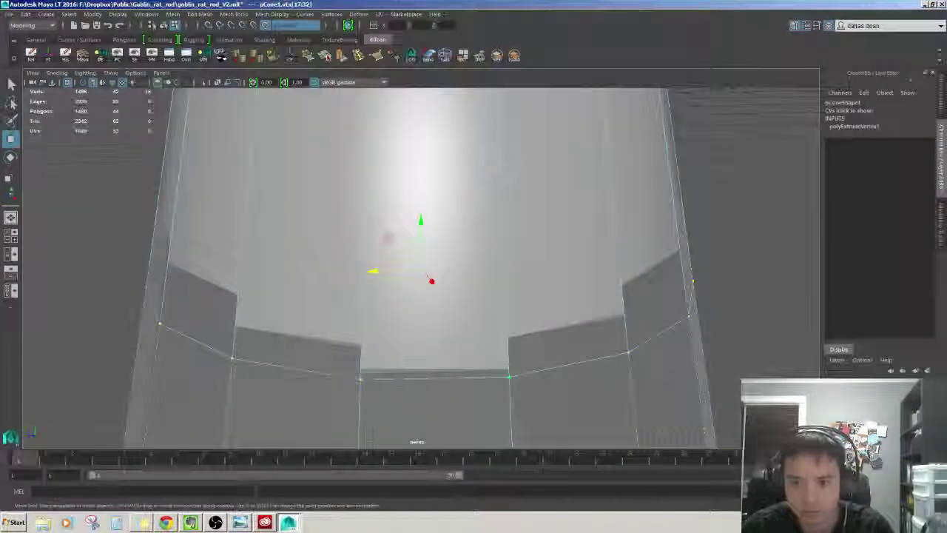
scroll(509, 181, "down", 3)
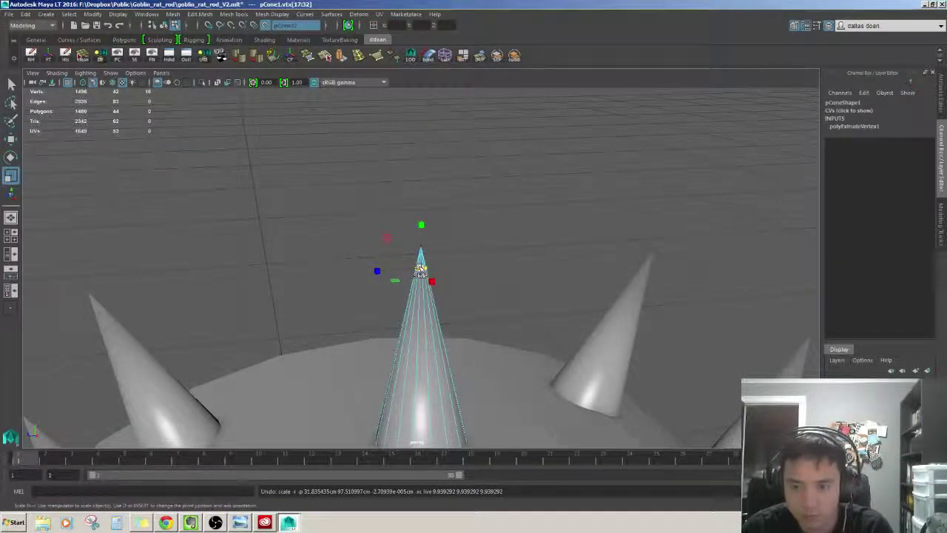
left_click_drag(421, 267, 441, 265)
scroll(443, 252, "up", 5)
key("w")
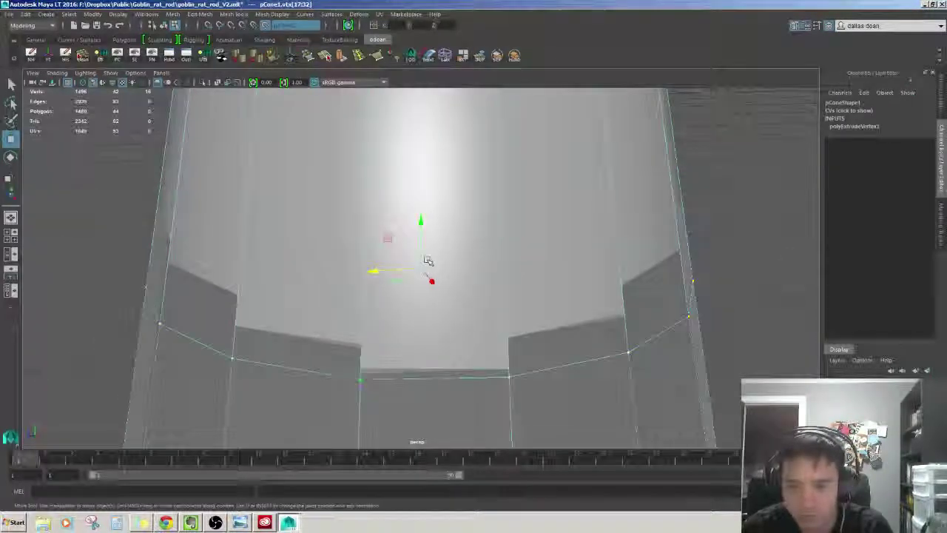
scroll(426, 260, "down", 4)
scroll(485, 281, "down", 4)
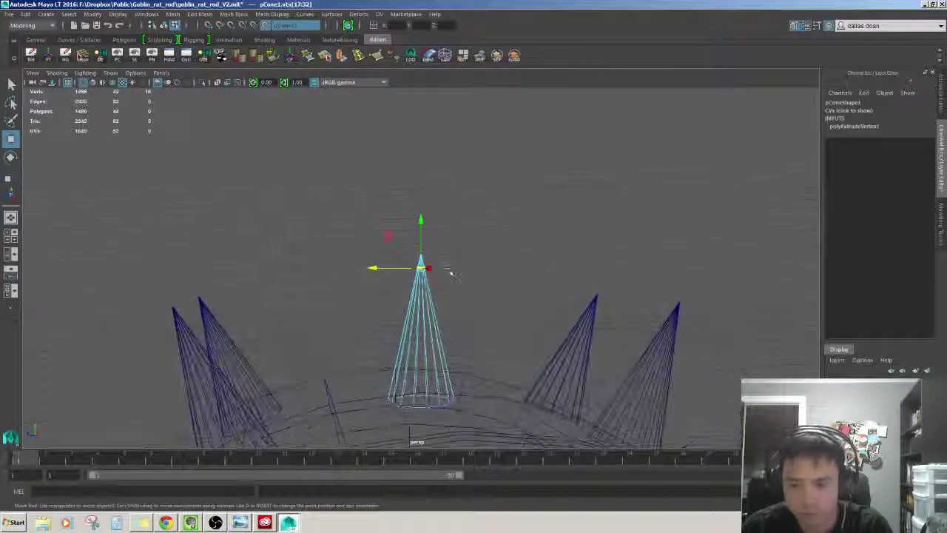
key("r")
left_click_drag(437, 276, 444, 311, "alt")
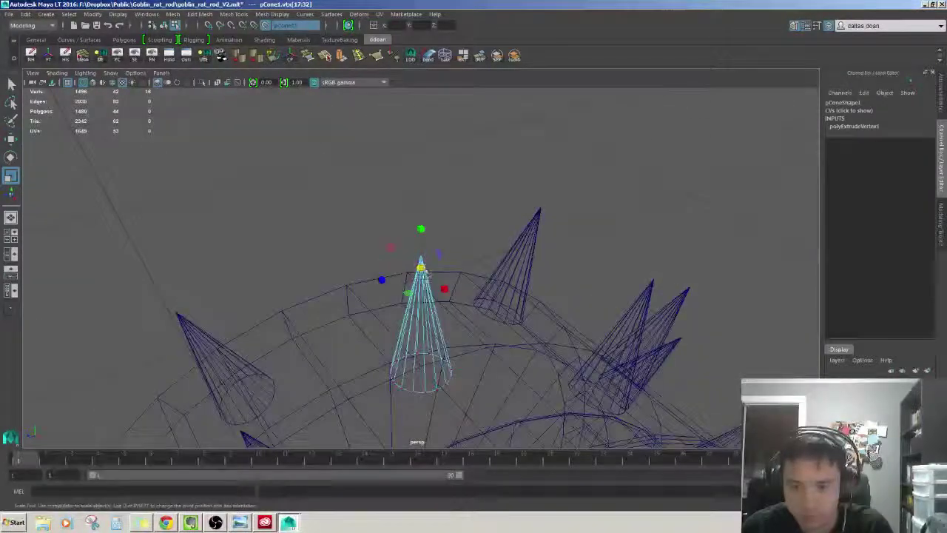
left_click_drag(491, 247, 486, 254, "alt")
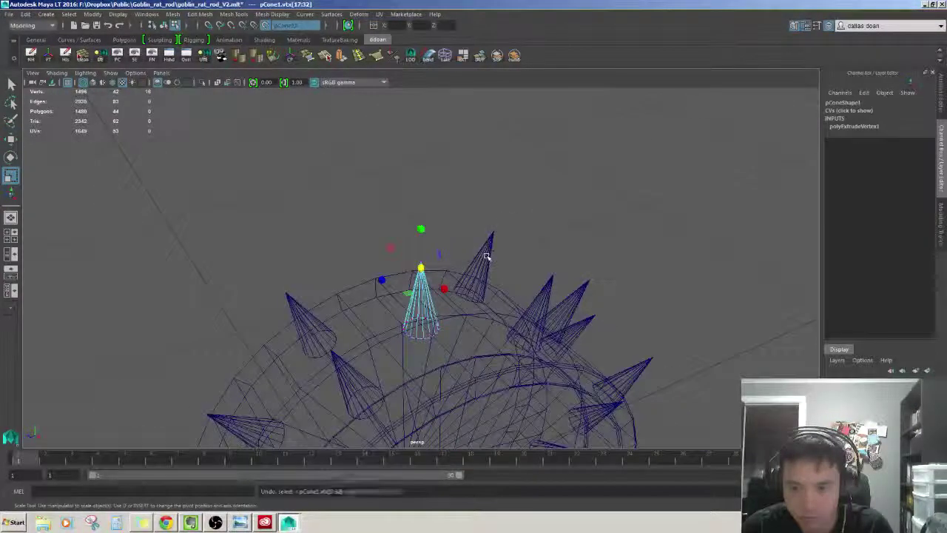
- Undo back to the plain pointed cone and isolate pCone1 on its own
key("ctrl+1")
left_click(486, 255)
key("ctrl+1")
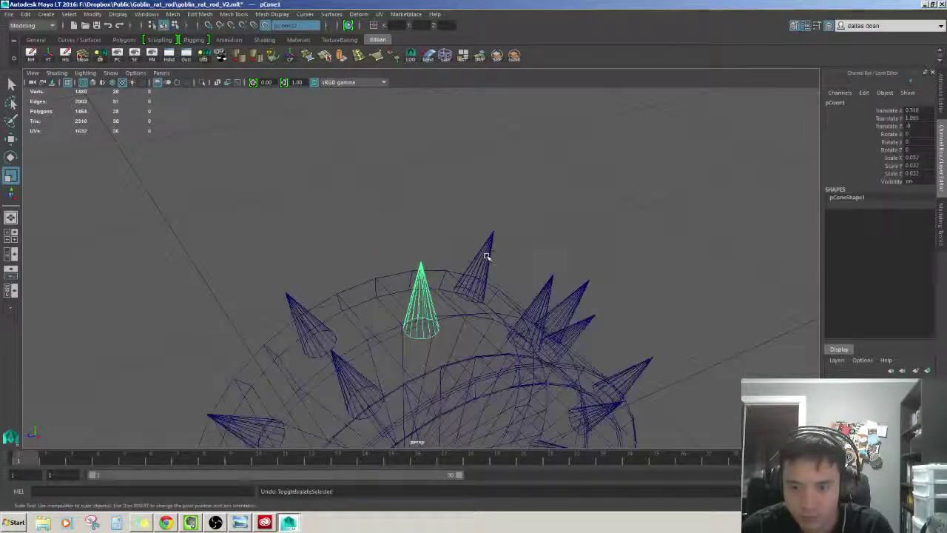
left_click_drag(486, 255, 477, 249, "alt")
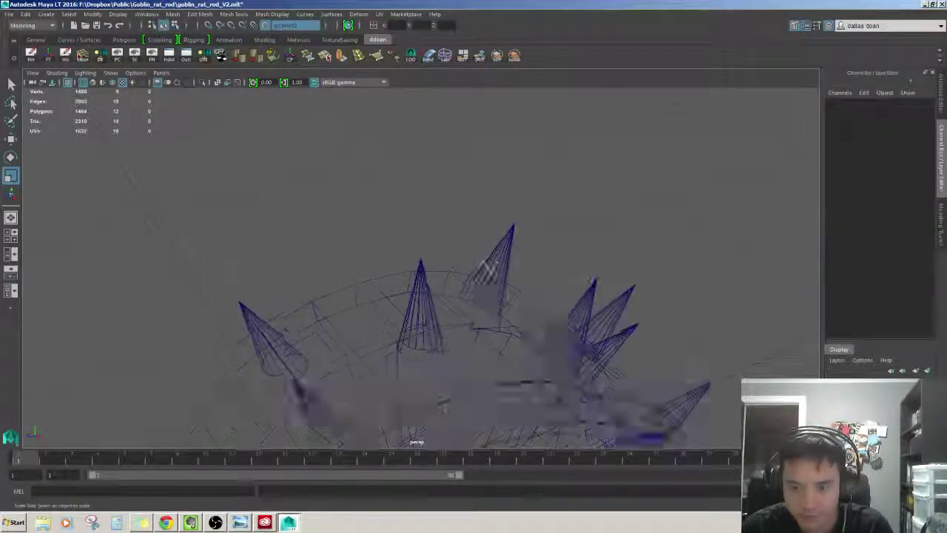
left_click(425, 282)
key("ctrl+1")
- Switch to smooth shading, then isolate and frame the centre cone
key("f")
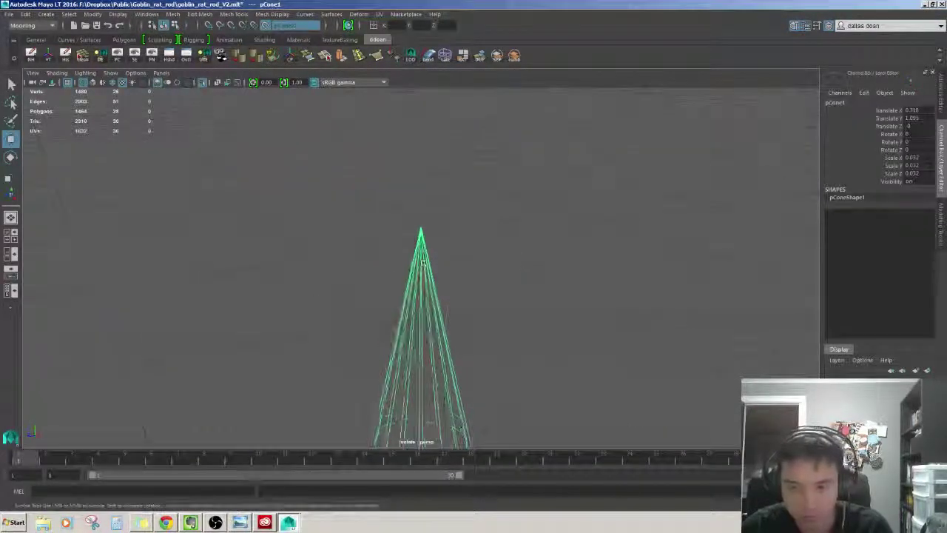
key("5")
left_click(498, 272)
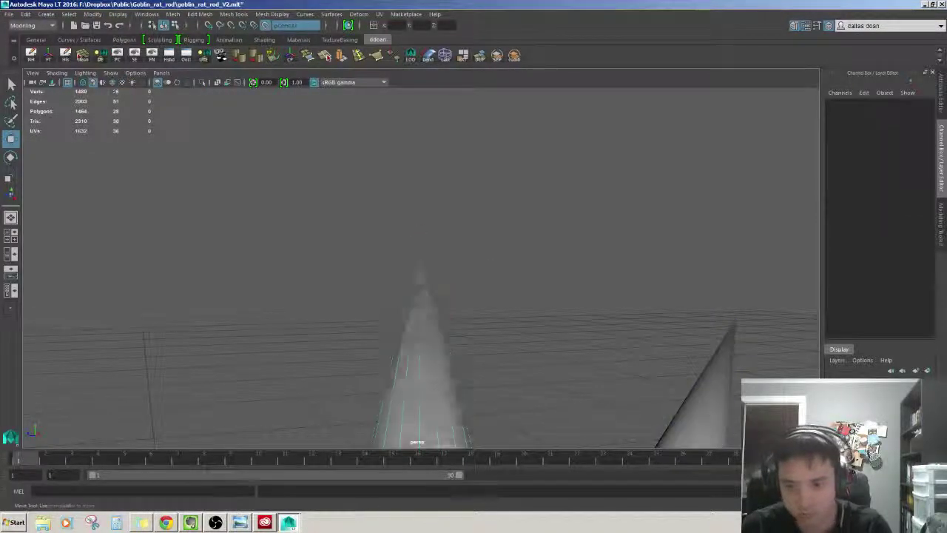
key("ctrl+1")
left_click_drag(456, 306, 425, 281, "alt")
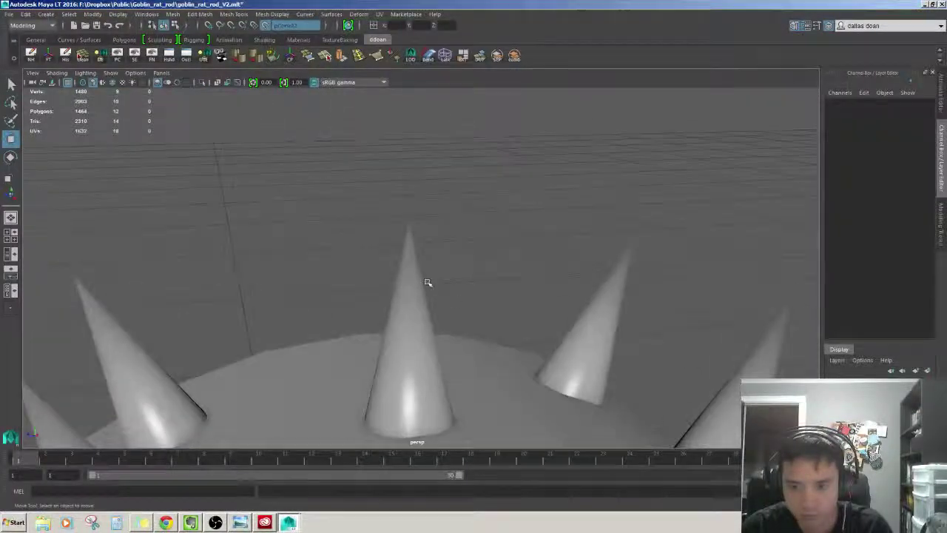
left_click(410, 274)
key("ctrl+1")
key("f")
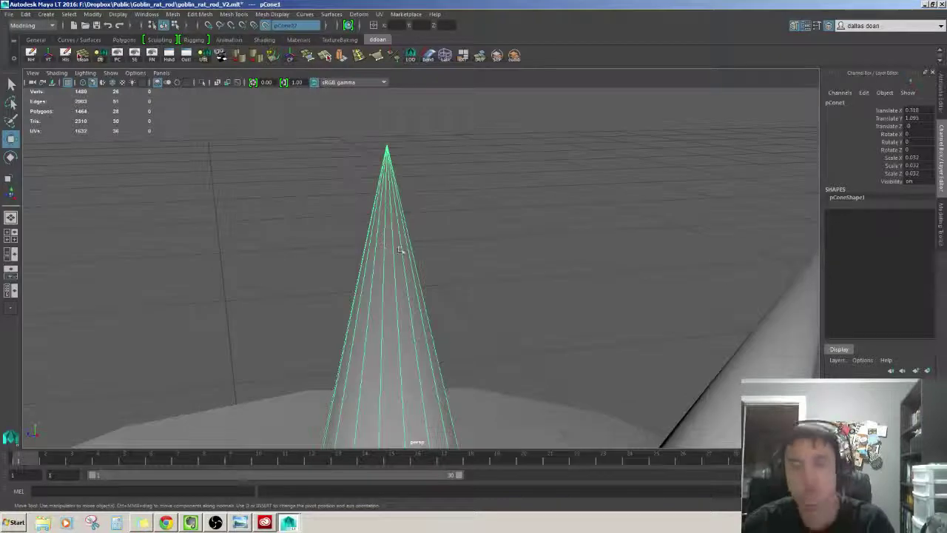
scroll(400, 248, "down", 5)
- Re-isolate pCone1 and switch to edge mode to pick its base edge ring
key("ctrl+1")
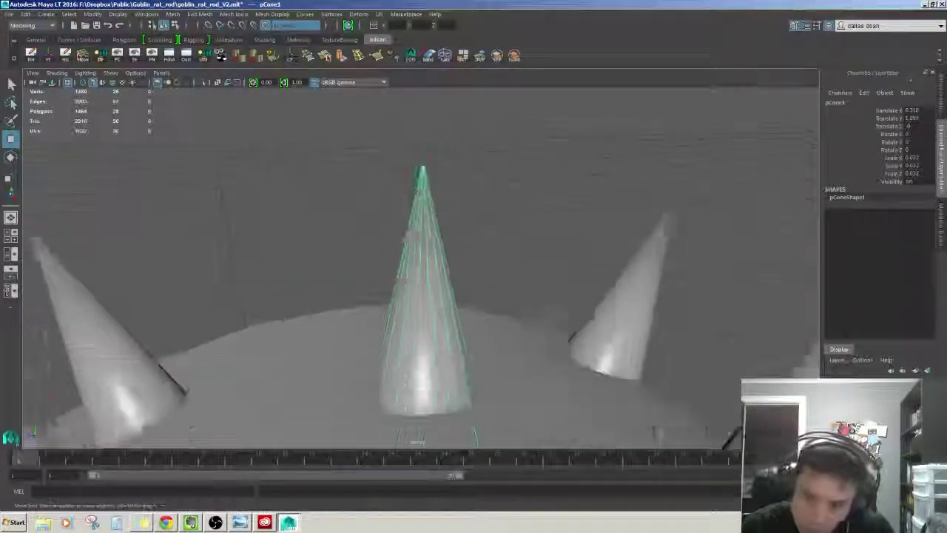
scroll(439, 252, "down", 4)
scroll(439, 253, "down", 3)
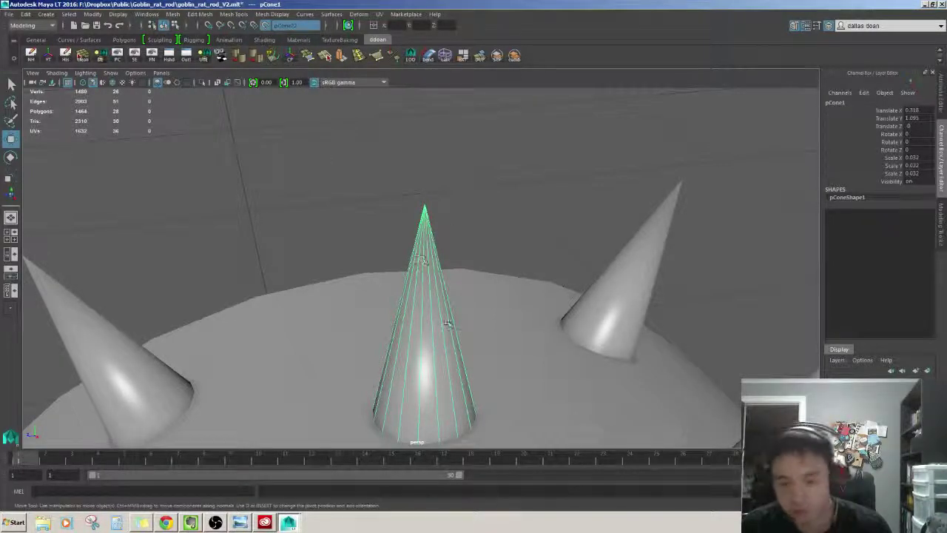
key("ctrl+1")
scroll(414, 244, "up", 5)
scroll(400, 222, "up", 2)
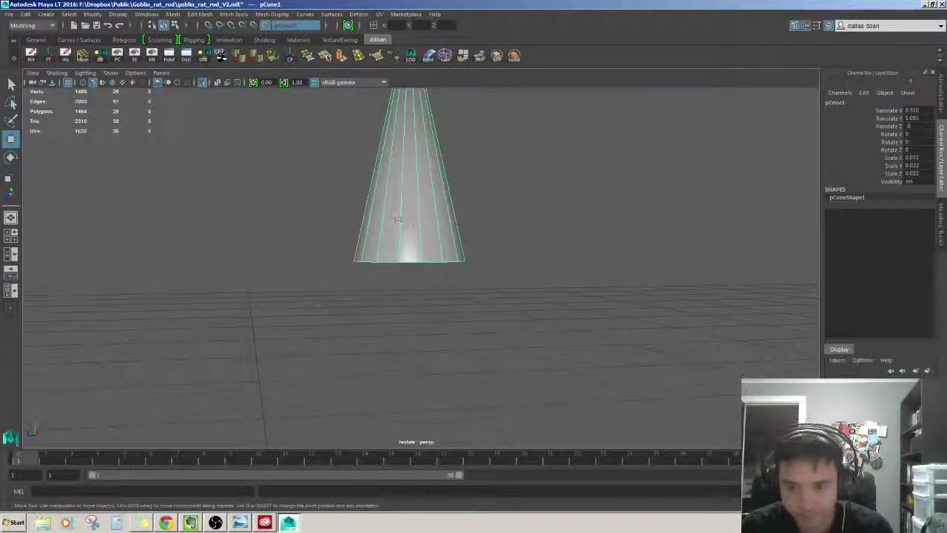
key("ctrl+F10")
scroll(434, 217, "down", 2)
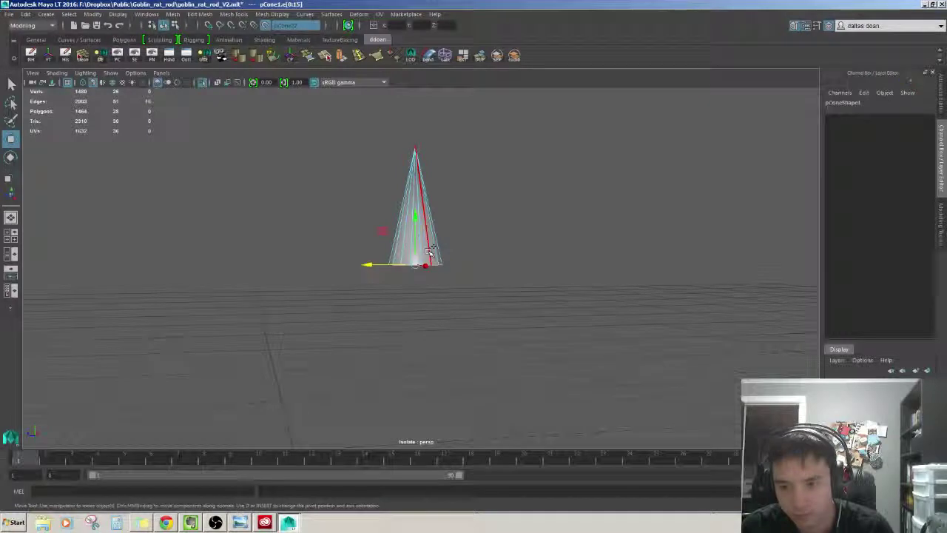
- Try a bevel on the base edges, undo it, then extrude the base edge ring instead (polyExtrudeEdge1)
key("ctrl+b")
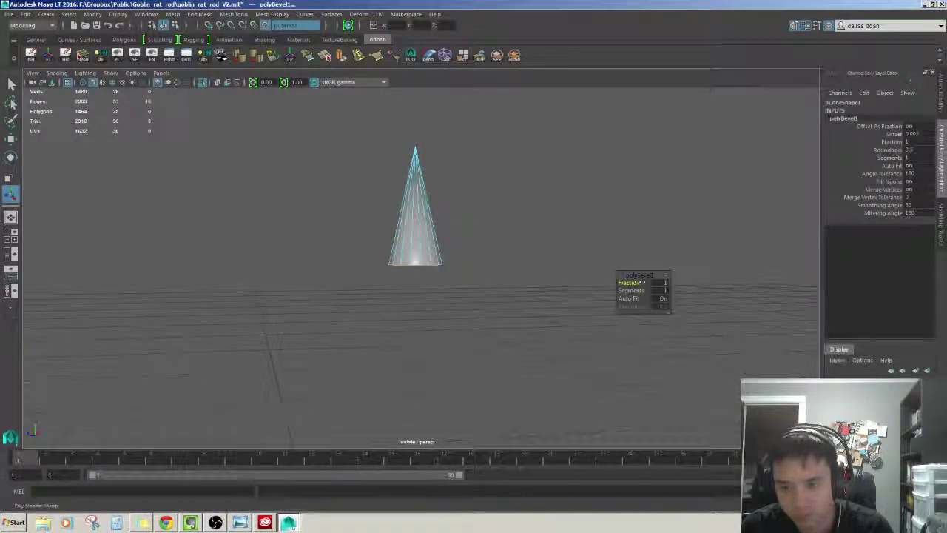
left_click_drag(491, 266, 491, 292, "alt")
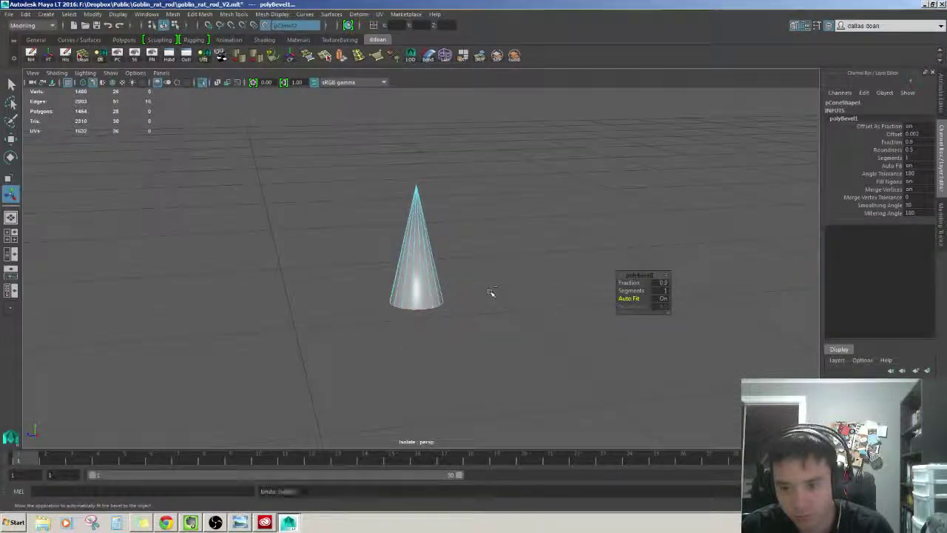
key("ctrl+z")
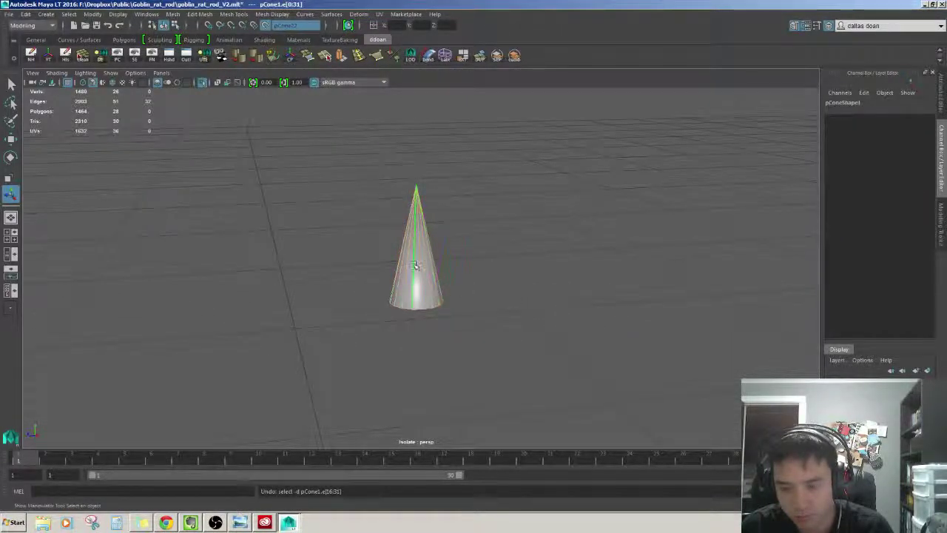
left_click(433, 275)
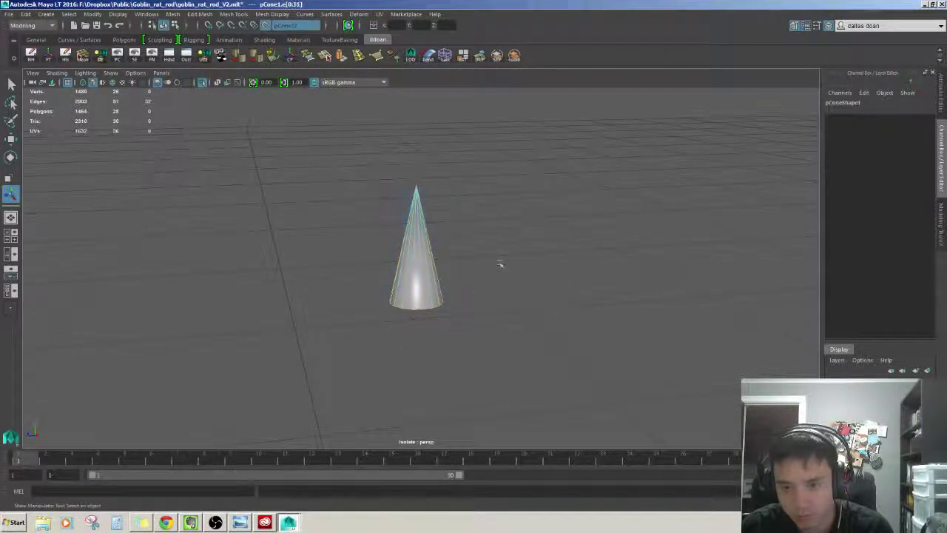
scroll(467, 253, "up", 5)
scroll(469, 258, "down", 5)
left_click_drag(488, 264, 397, 230, "alt")
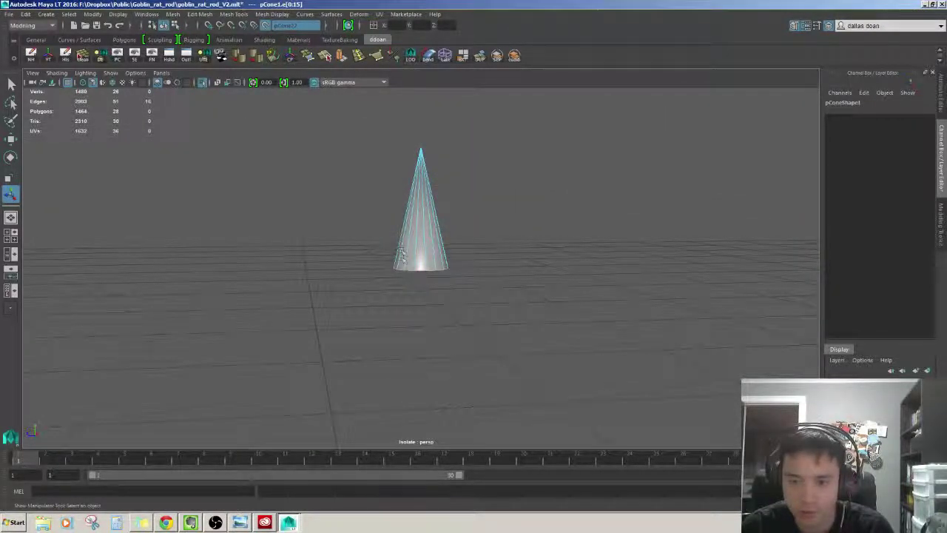
key("ctrl+e")
left_click_drag(499, 209, 501, 214, "alt")
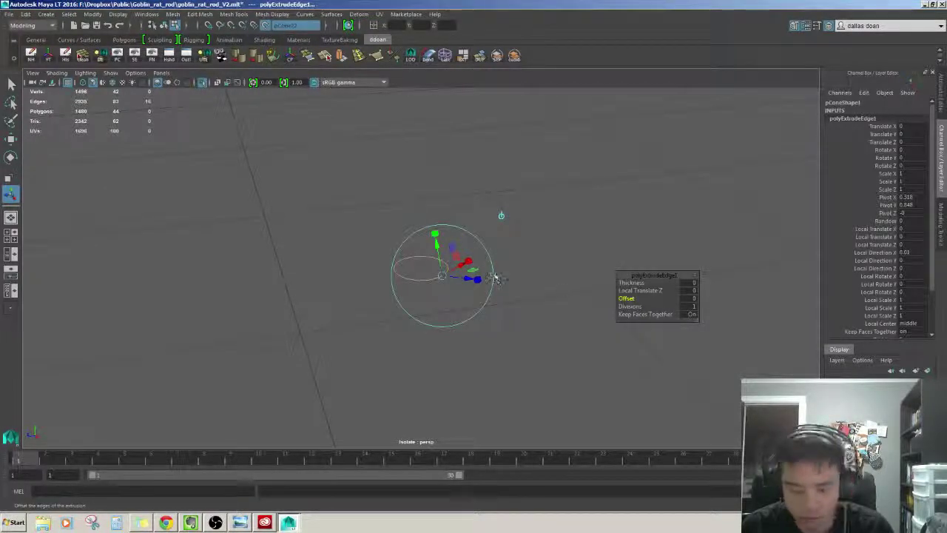
- In wireframe with the wheel visible, extrude the cone's base edges again to form a flared collar, then return to object mode
key("ctrl+1")
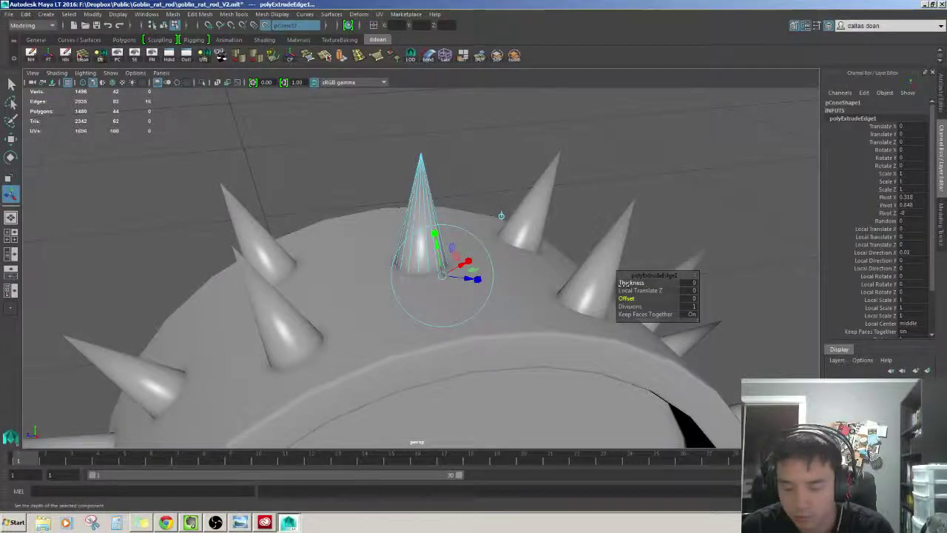
key("4")
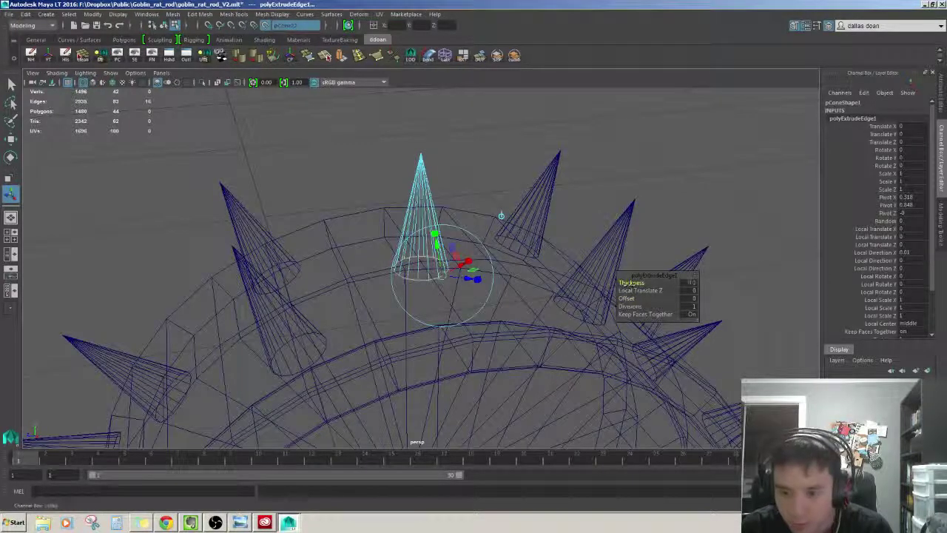
mouse_move(622, 286)
left_mouse_down("alt")
mouse_move(546, 268)
mouse_move(518, 274)
left_mouse_up("alt")
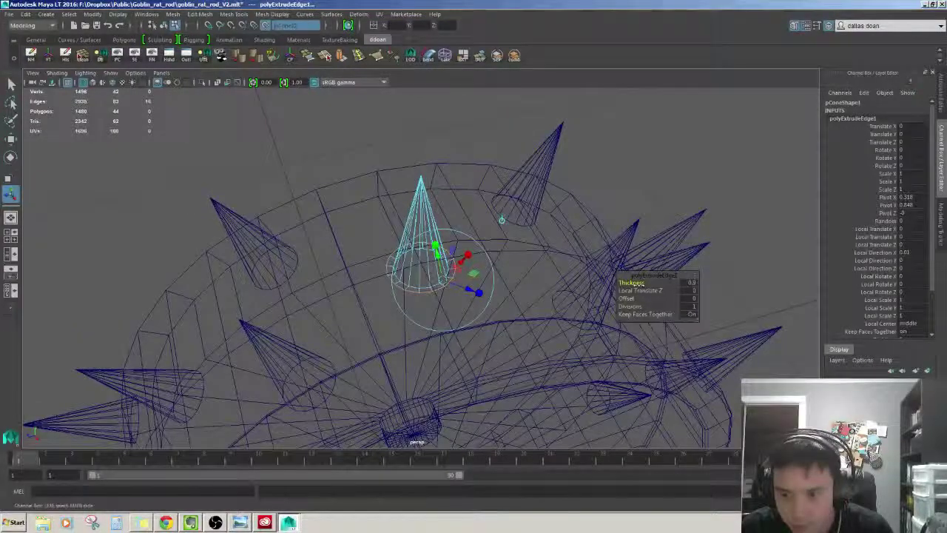
left_click_drag(518, 273, 505, 264, "alt")
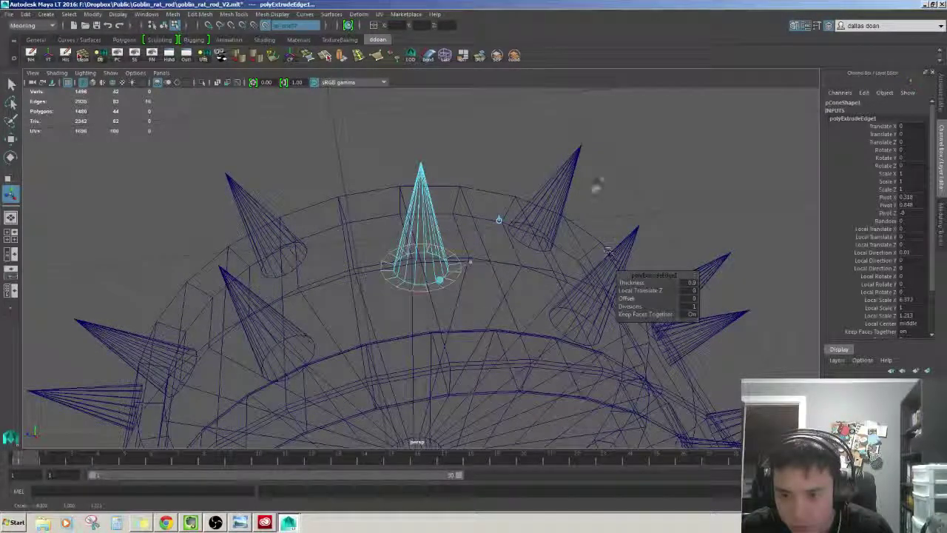
scroll(503, 222, "up", 5)
scroll(509, 224, "down", 4)
left_click_drag(509, 224, 514, 214, "alt")
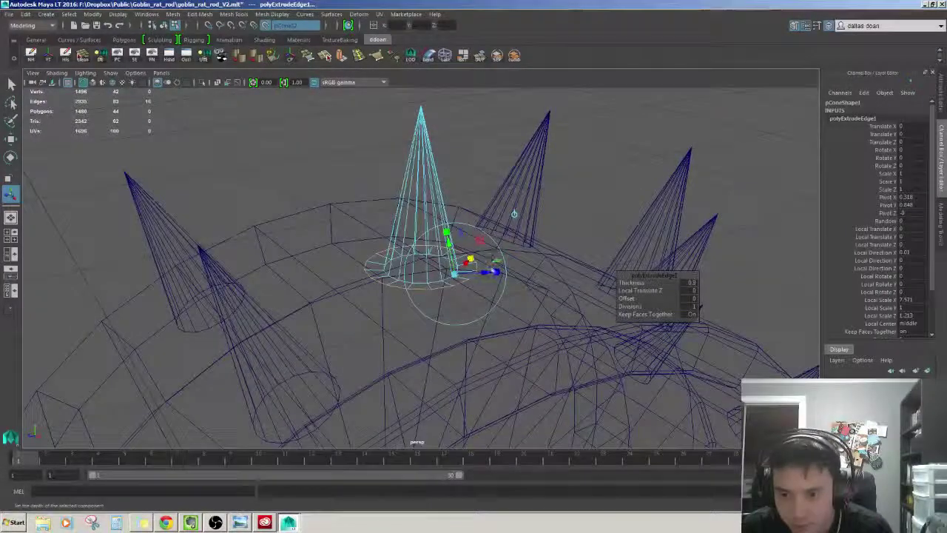
key("ctrl+e")
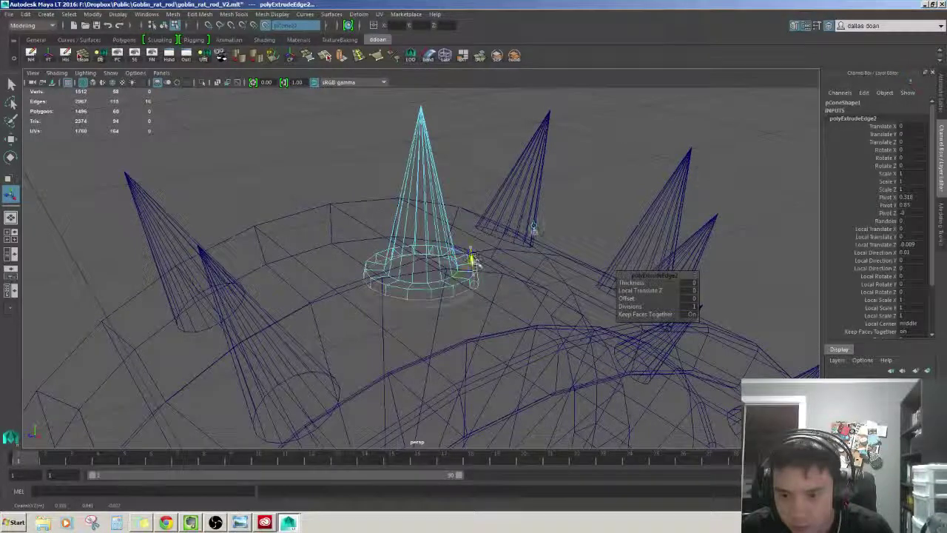
left_click_drag(474, 260, 472, 247, "alt")
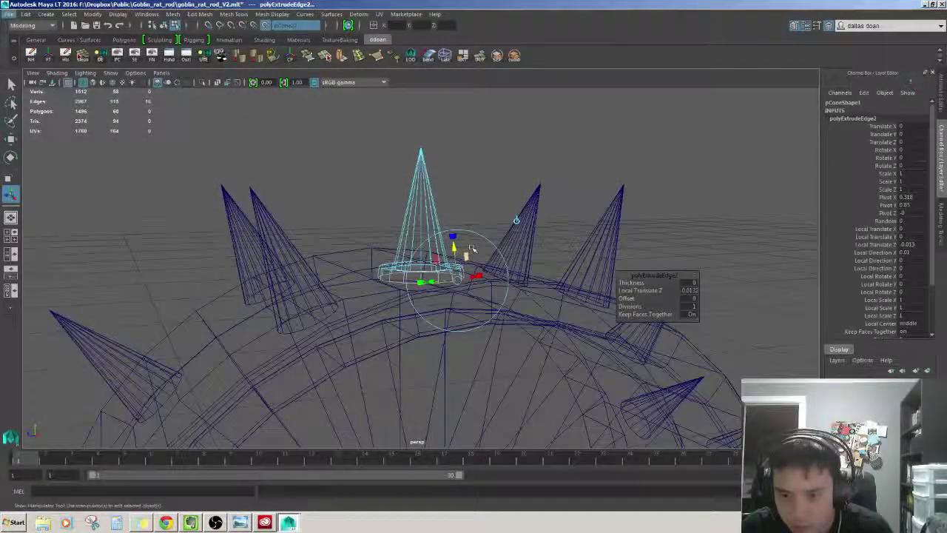
key("F8")
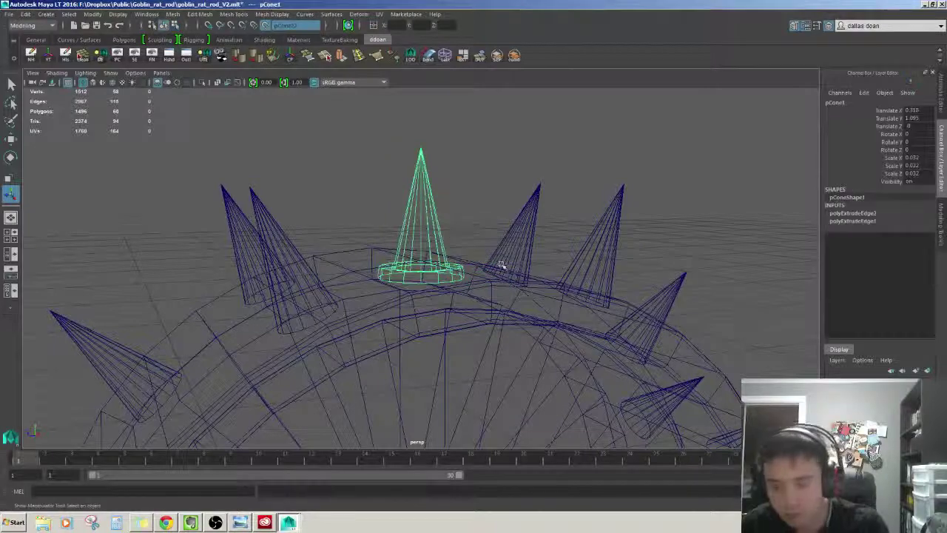
- In smooth shading, raise the collared spike slightly along Y
key("f")
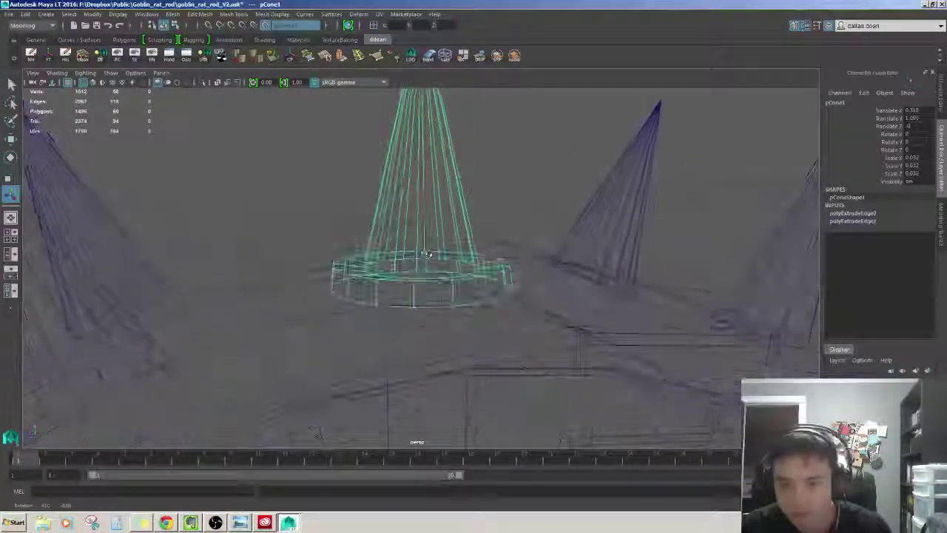
left_click_drag(442, 250, 436, 233, "alt")
key("w")
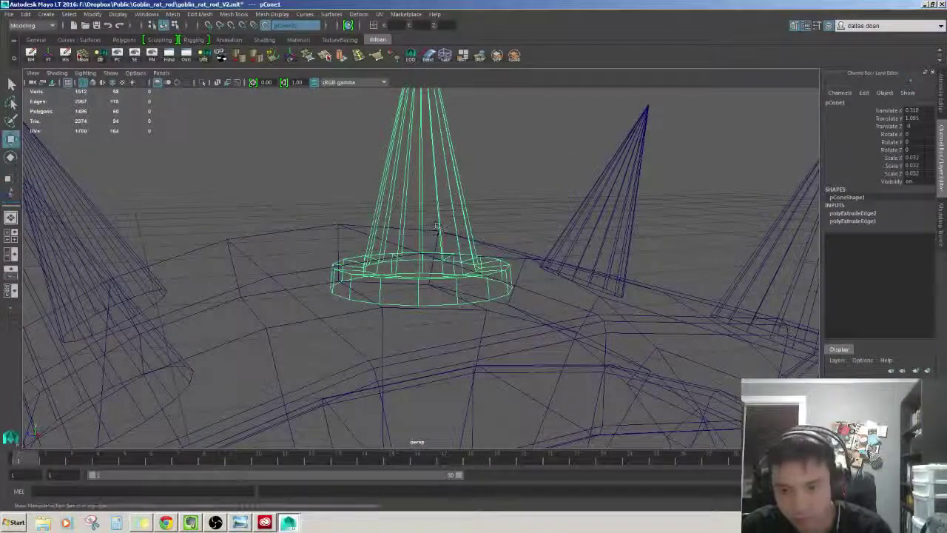
scroll(355, 218, "down", 5)
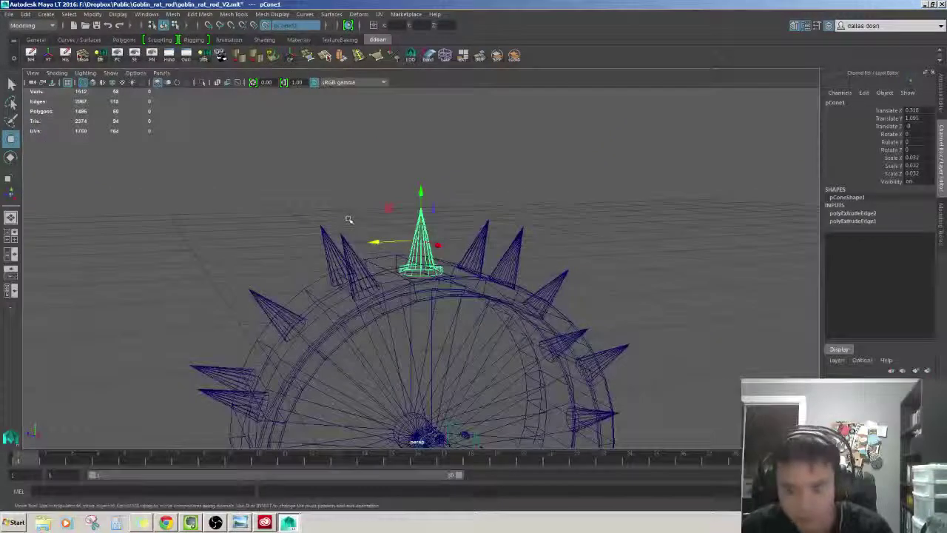
key("5")
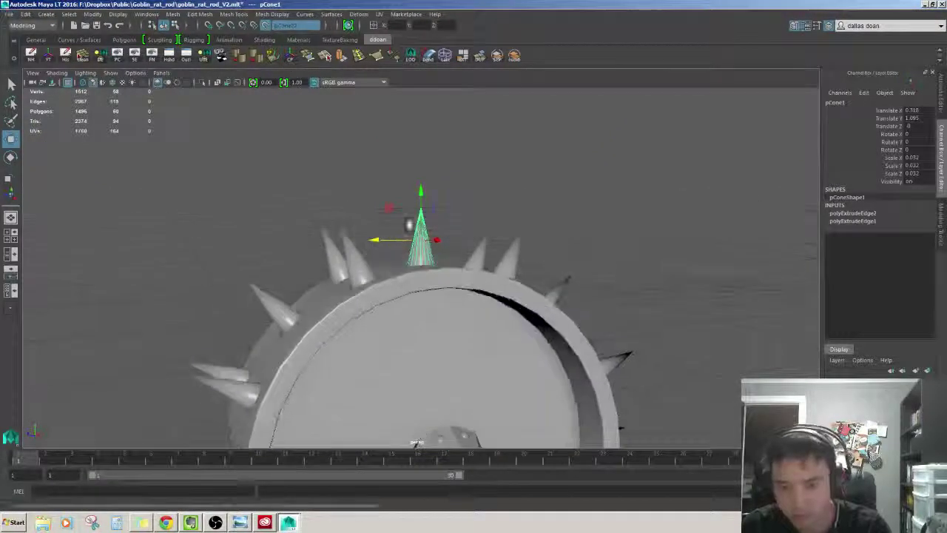
left_click_drag(348, 217, 421, 178, "alt")
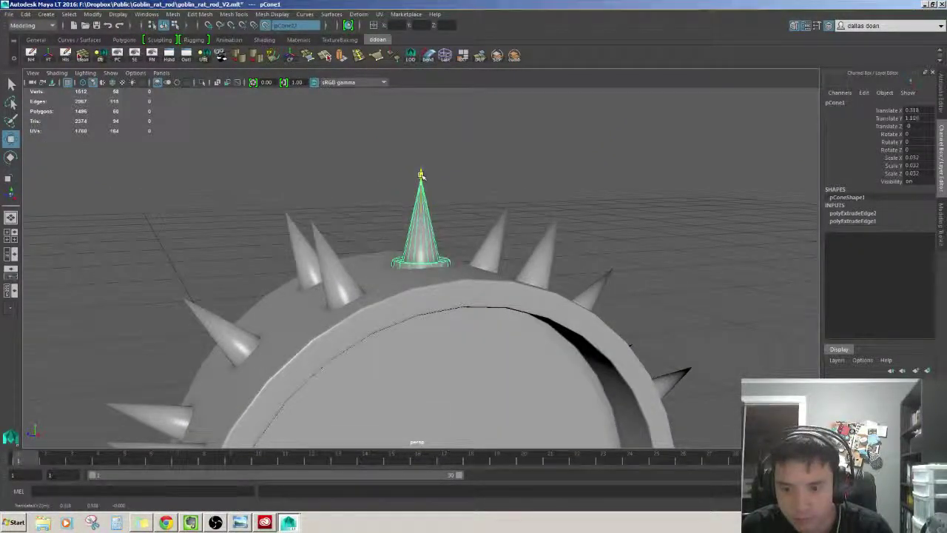
left_click(469, 217)
left_click_drag(469, 218, 386, 262, "alt")
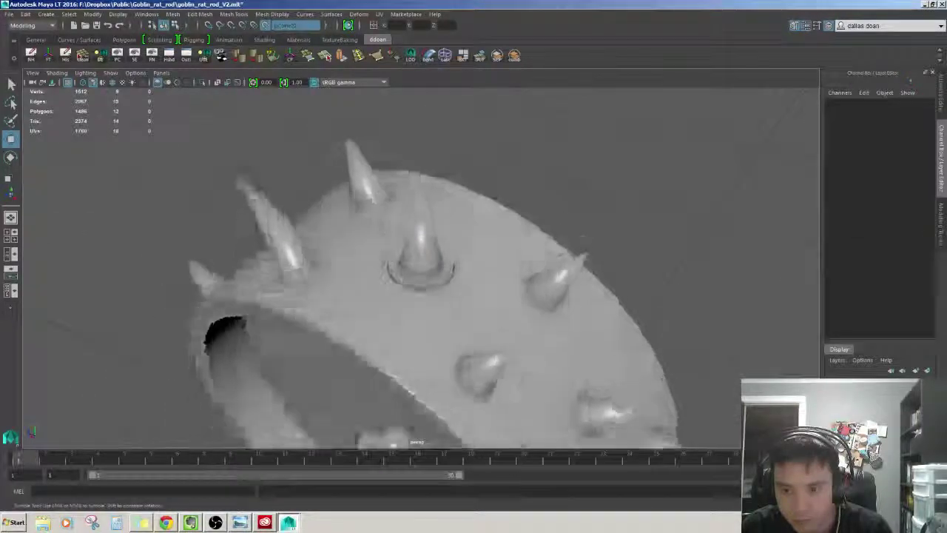
- Adjust the base collar edges of the top spike, pushing the selected edges down
left_click(419, 237)
scroll(415, 244, "up", 3)
scroll(429, 255, "up", 2)
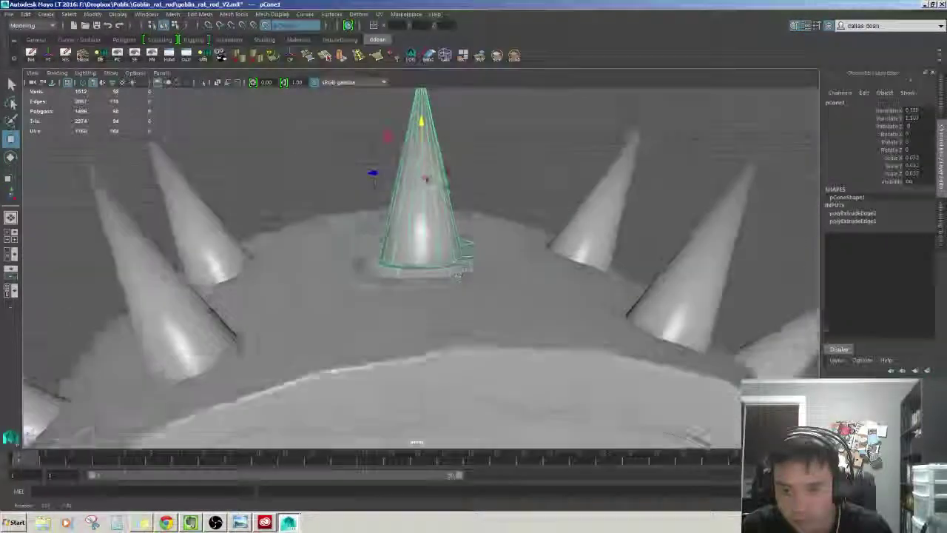
scroll(464, 273, "up", 4)
left_click_drag(464, 273, 467, 259, "alt")
key("F10")
left_click(444, 256)
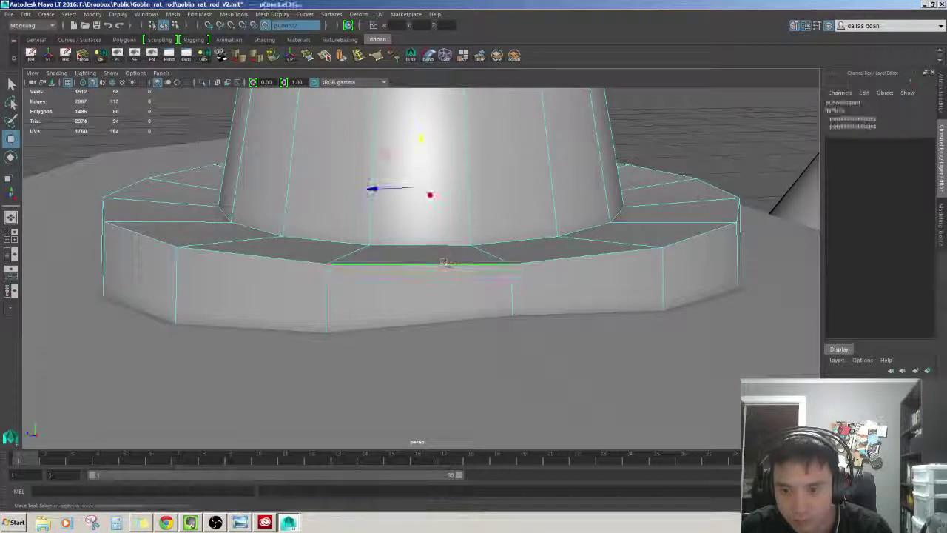
key("ctrl+z")
key("shift+z")
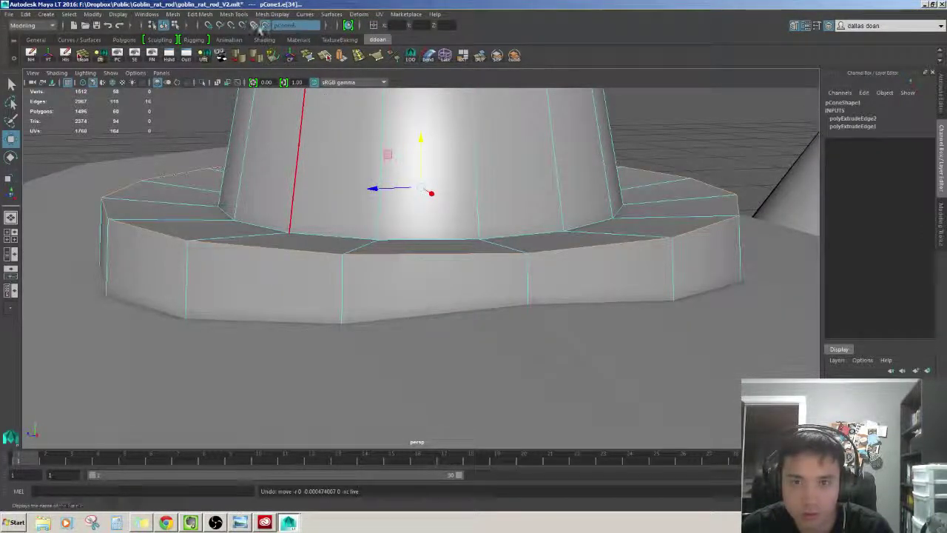
left_click_drag(403, 178, 418, 148, "alt")
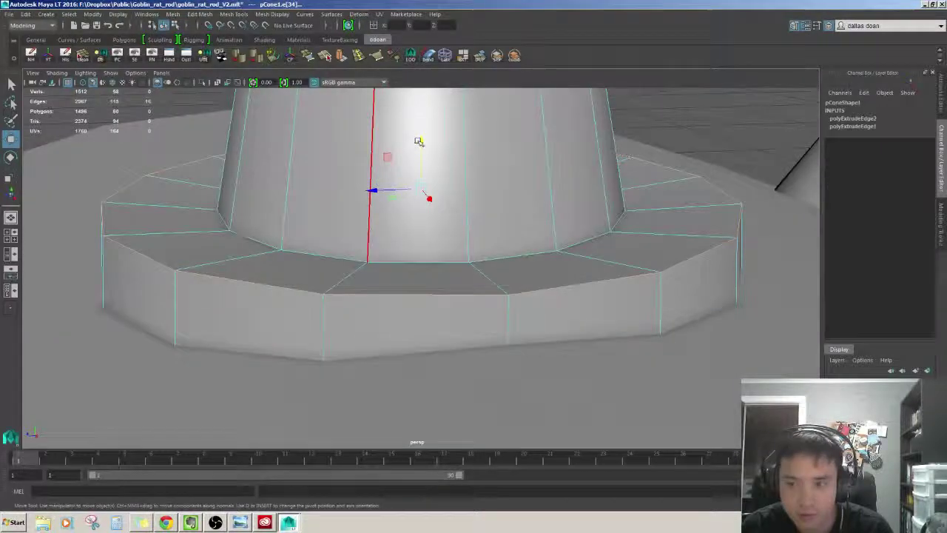
left_click(421, 139)
middle_click_drag(421, 140, 422, 148)
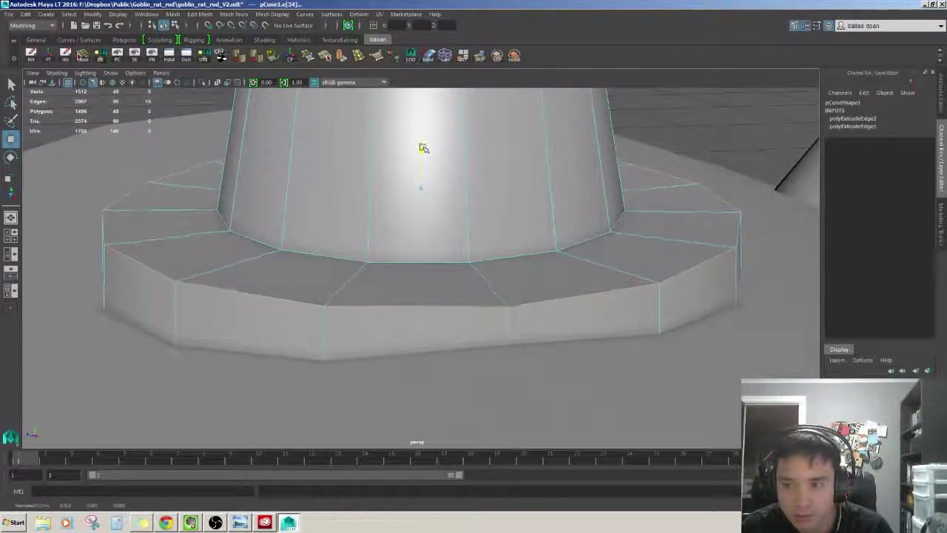
- Nudge the top spike up a little more onto the rim and delete its construction history
key("F8")
scroll(421, 149, "down", 5)
left_click_drag(421, 149, 500, 178, "alt")
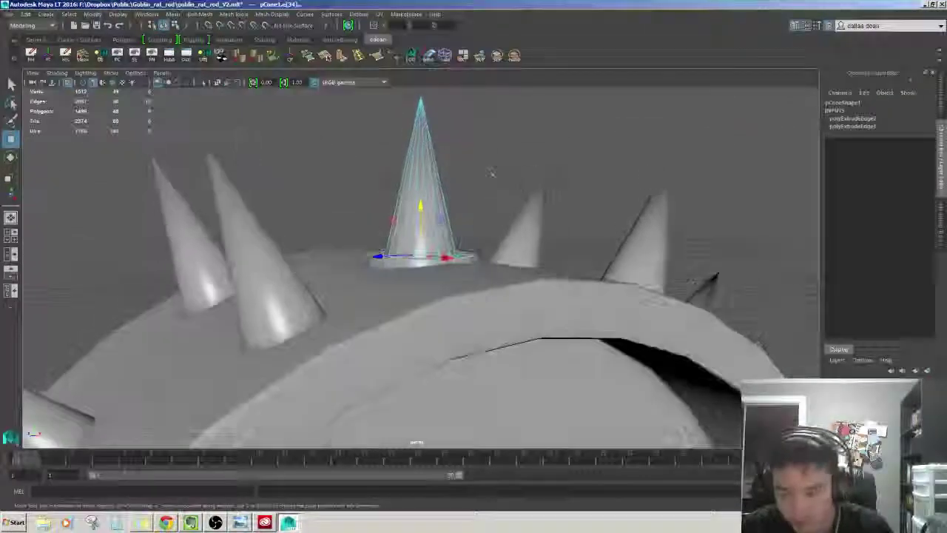
left_click(500, 177)
scroll(478, 200, "down", 3)
left_click(419, 222)
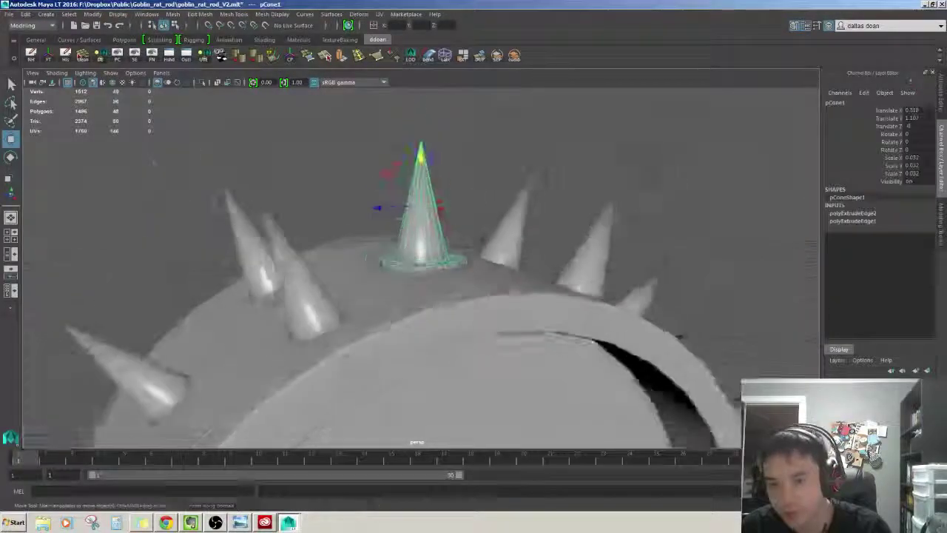
mouse_move(419, 222)
left_mouse_down("alt")
mouse_move(409, 275)
mouse_move(474, 274)
mouse_move(444, 311)
mouse_move(415, 296)
mouse_move(429, 281)
mouse_move(503, 277)
mouse_move(503, 289)
mouse_move(490, 277)
left_mouse_up("alt")
key("alt+shift+d")
- Select several rim spikes and the wheel ring to compare their Rotate X values
left_click(482, 268)
left_click(311, 222)
left_click(440, 219)
left_click(503, 277)
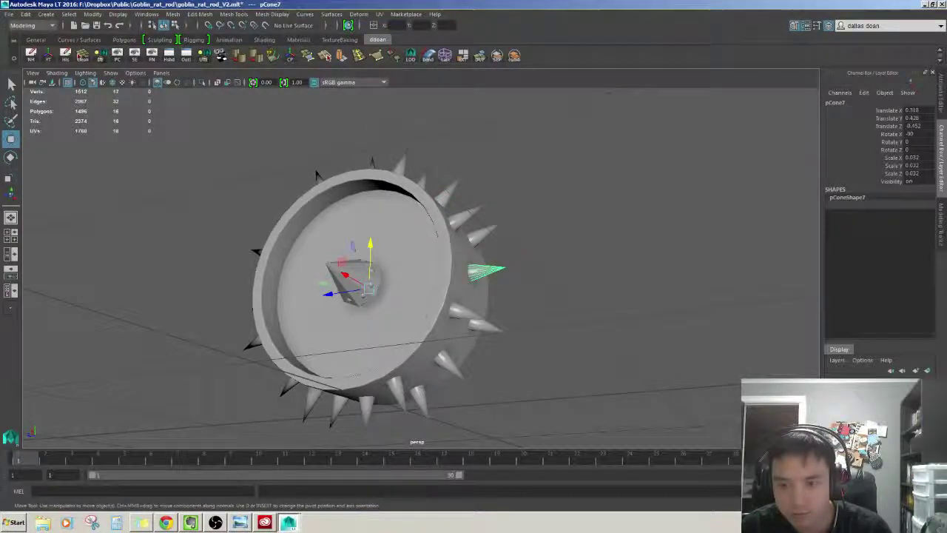
left_click_drag(316, 175, 370, 192, "alt")
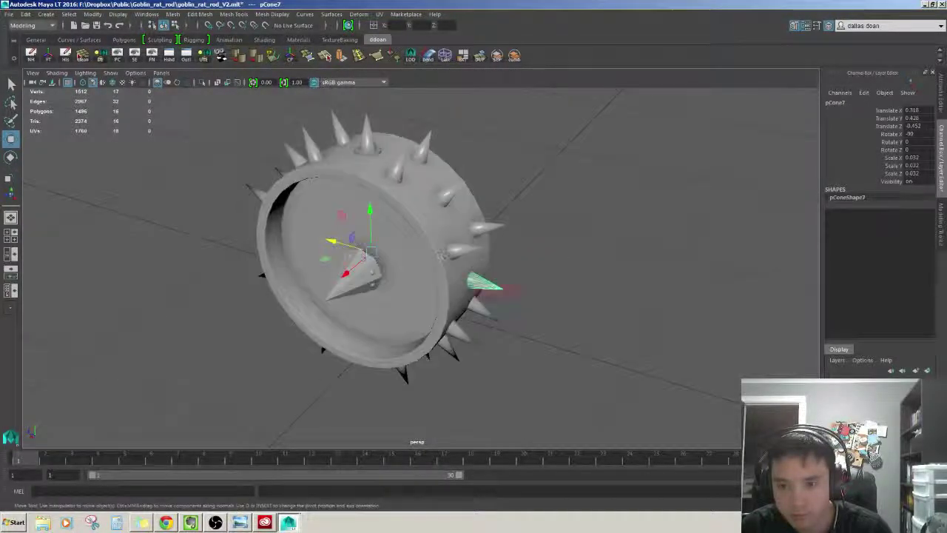
mouse_move(439, 195)
left_mouse_down("alt")
mouse_move(381, 294)
mouse_move(392, 245)
left_mouse_up("alt")
- Check one more spike, then reselect the top spike pCone1 and open the Edit menu
left_click(465, 385)
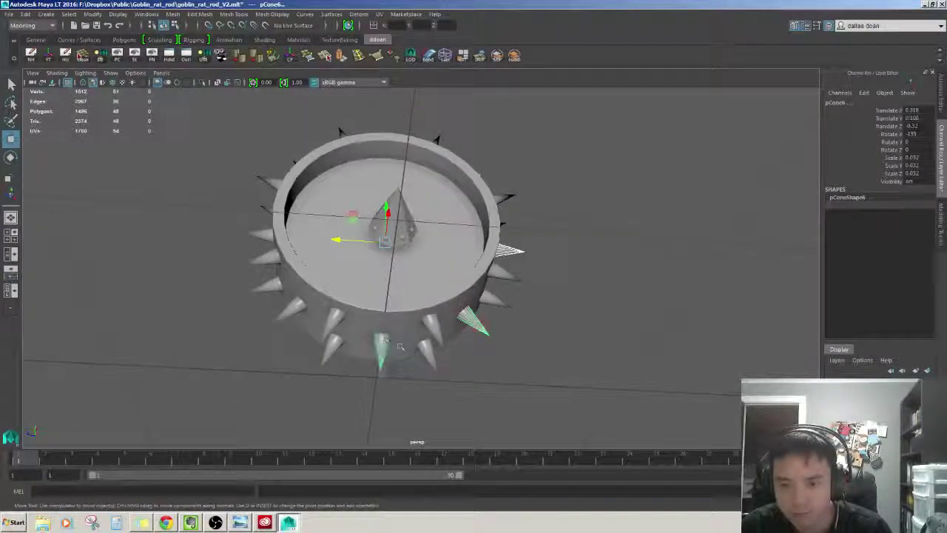
mouse_move(383, 348)
left_mouse_down("alt")
mouse_move(381, 329)
mouse_move(462, 381)
left_mouse_up("alt")
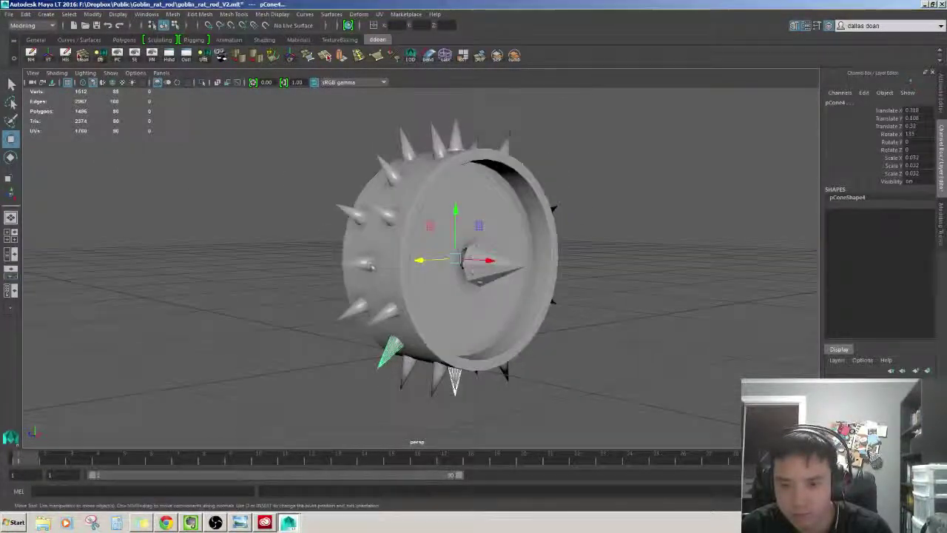
mouse_move(415, 211)
left_mouse_down("alt")
mouse_move(362, 233)
mouse_move(453, 194)
mouse_move(444, 222)
left_mouse_up("alt")
left_click(360, 232)
left_click(454, 194)
left_click(25, 14)
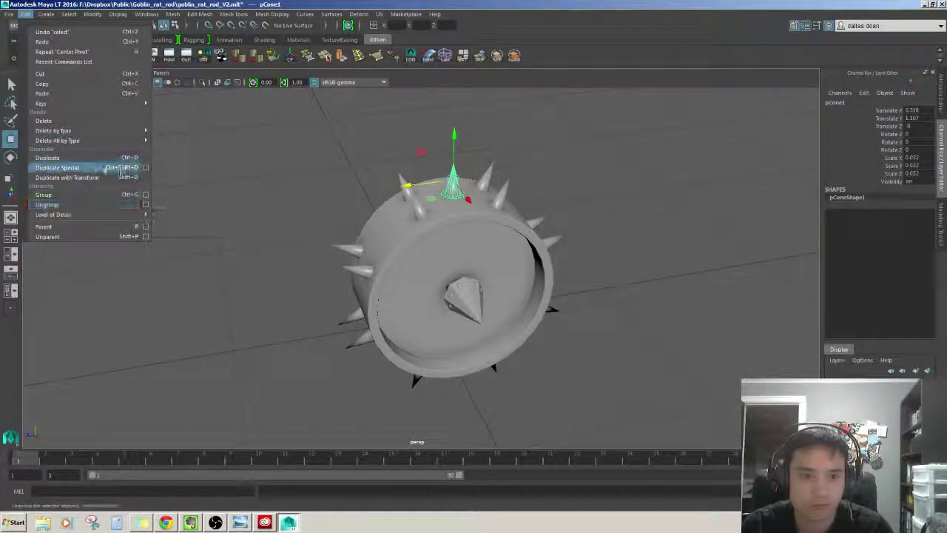
- Apply Duplicate Special as 8 instances rotated 45°, then undo the result
left_click(147, 168)
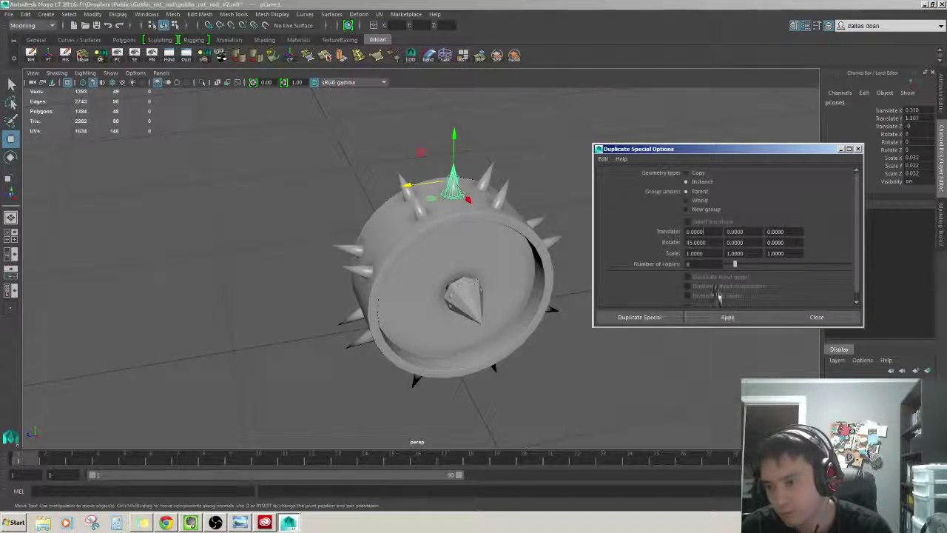
left_click(727, 316)
key("ctrl+z")
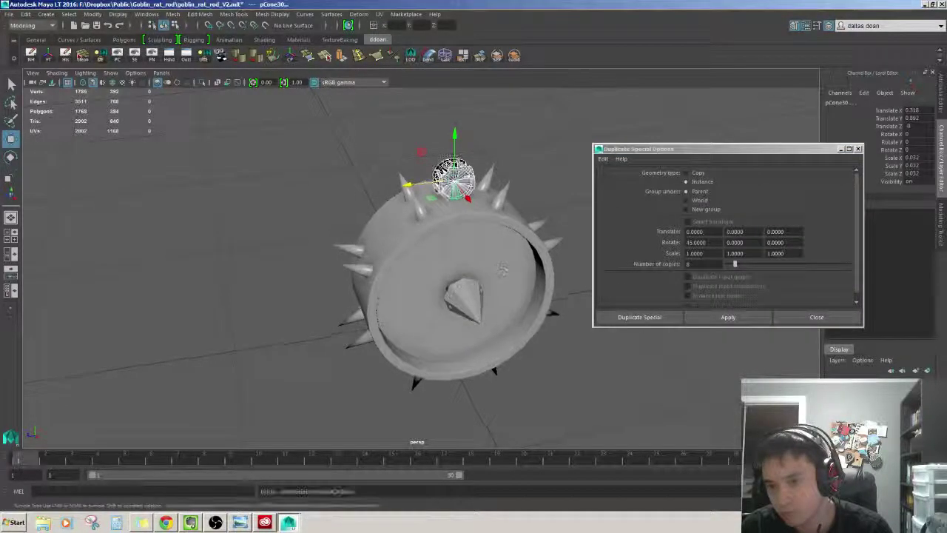
mouse_move(541, 276)
left_mouse_down("alt")
mouse_move(486, 278)
mouse_move(489, 295)
mouse_move(491, 205)
left_mouse_up("alt")
scroll(486, 278, "up", 2)
key("4")
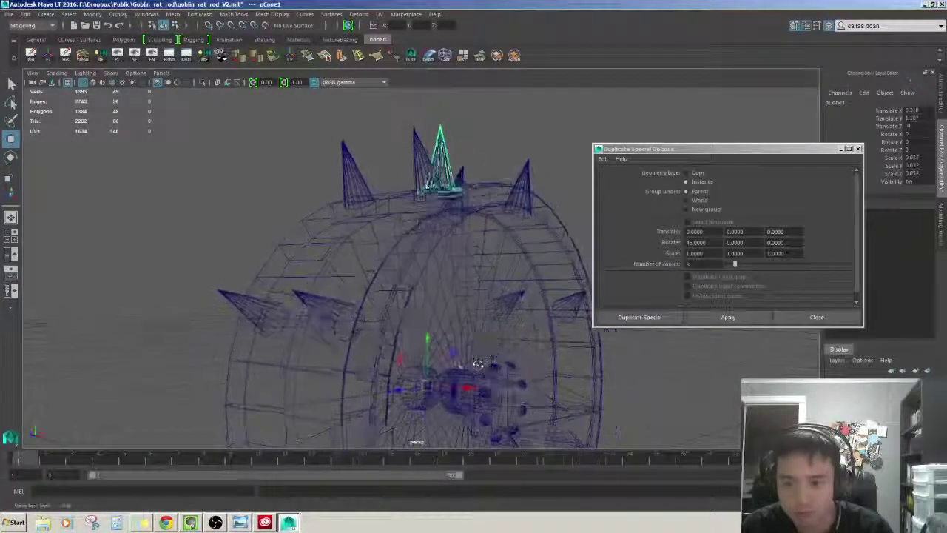
- With the pivot at the wheel centre, reapply to ring the rim with eight 45°-rotated instanced spikes
mouse_move(463, 364)
left_mouse_down("alt")
mouse_move(382, 262)
mouse_move(414, 244)
left_mouse_up("alt")
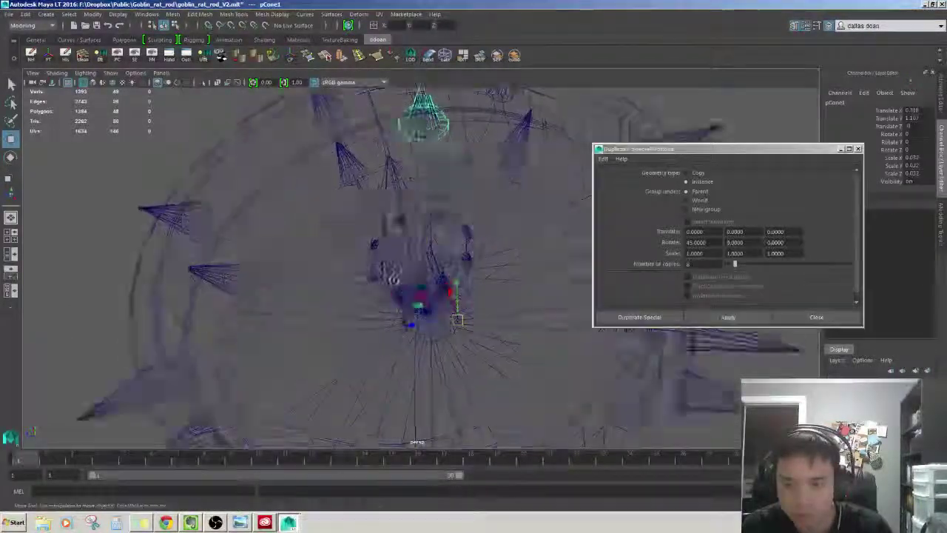
left_click_drag(506, 359, 509, 333, "alt")
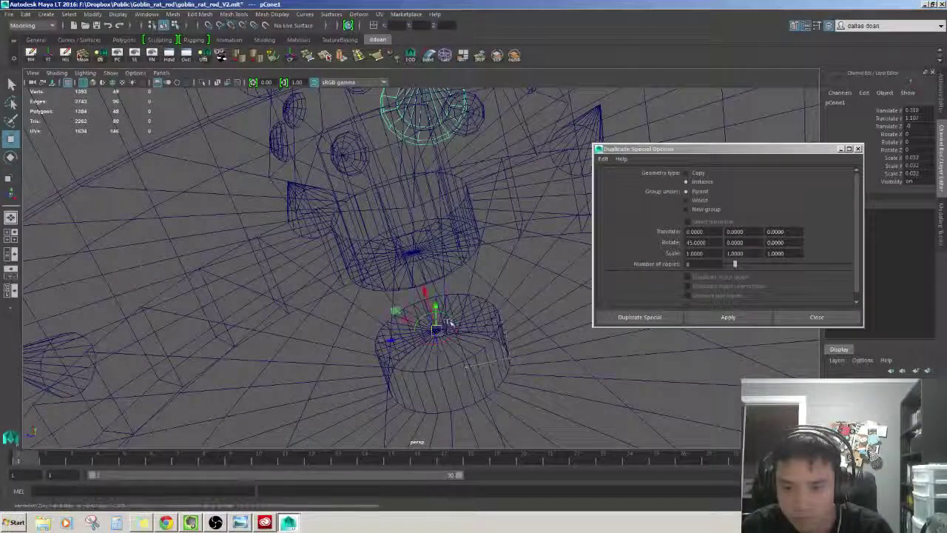
scroll(450, 323, "down", 5)
mouse_move(449, 322)
left_mouse_down("alt")
mouse_move(382, 317)
mouse_move(410, 299)
left_mouse_up("alt")
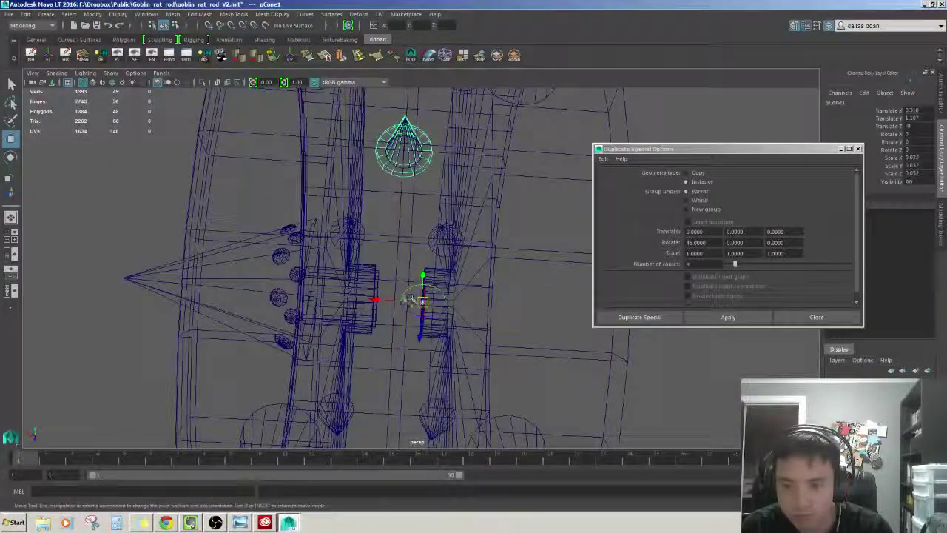
left_click_drag(417, 280, 518, 296, "alt")
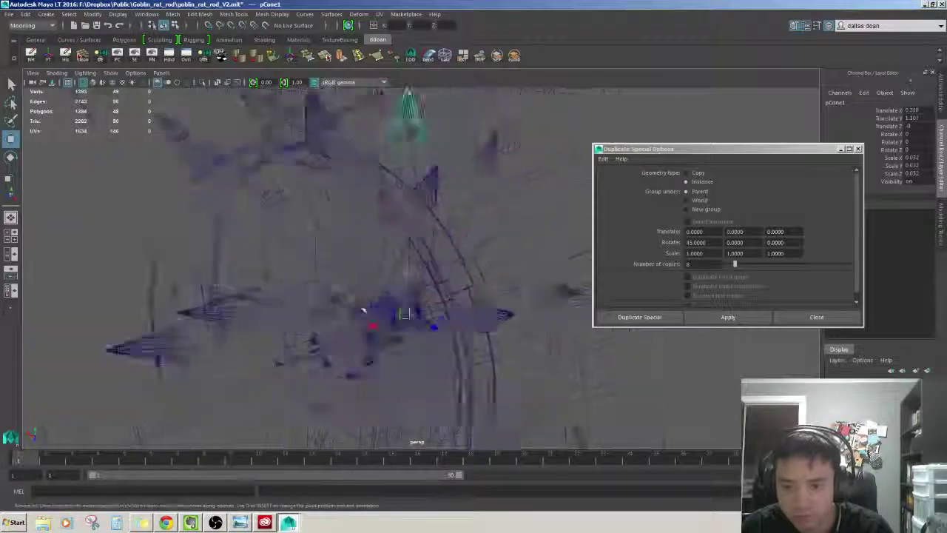
left_click(728, 317)
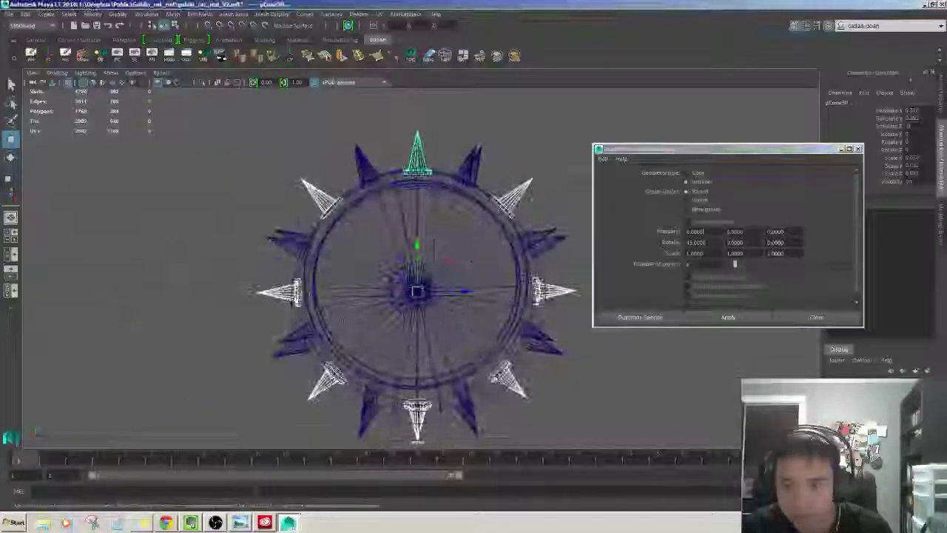
left_click(482, 222)
mouse_move(482, 222)
left_mouse_down("alt")
mouse_move(518, 176)
mouse_move(516, 427)
mouse_move(459, 222)
mouse_move(442, 227)
mouse_move(431, 216)
mouse_move(437, 236)
mouse_move(427, 251)
left_mouse_up("alt")
- Select the top spike cone pCone31 and tilt it to -22.5 degrees on X
key("5")
left_click(455, 204)
left_click(485, 235)
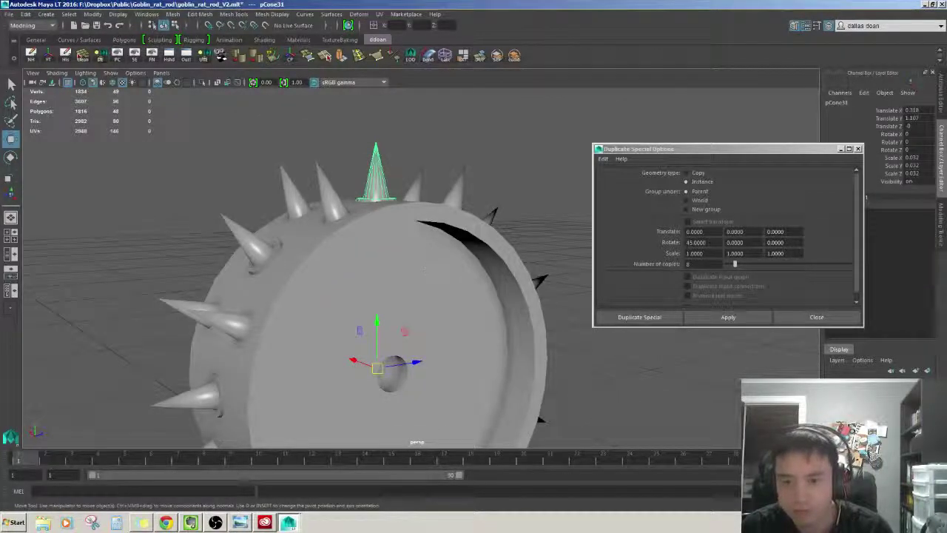
mouse_move(395, 189)
left_mouse_down()
mouse_move(375, 145)
mouse_move(400, 170)
left_mouse_up()
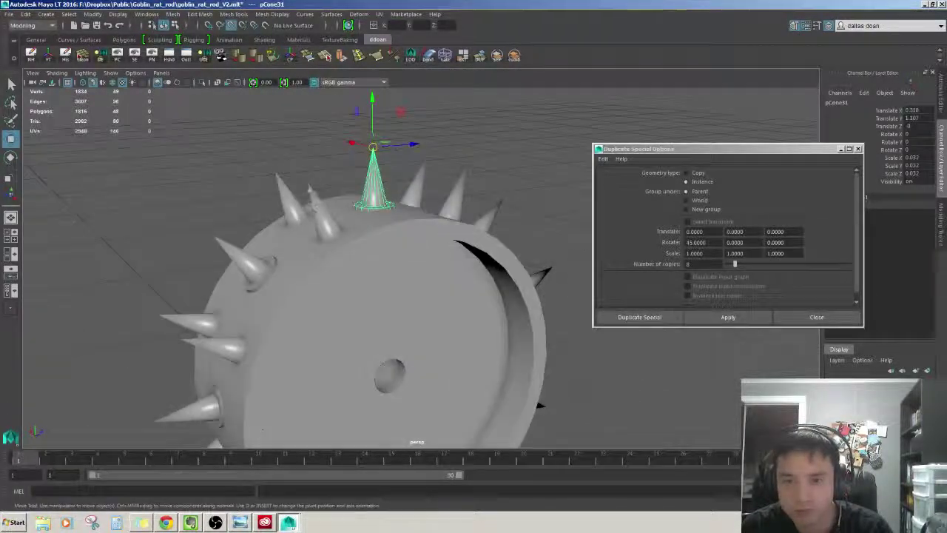
left_click(307, 187)
left_click_drag(308, 188, 296, 222, "alt")
key("e")
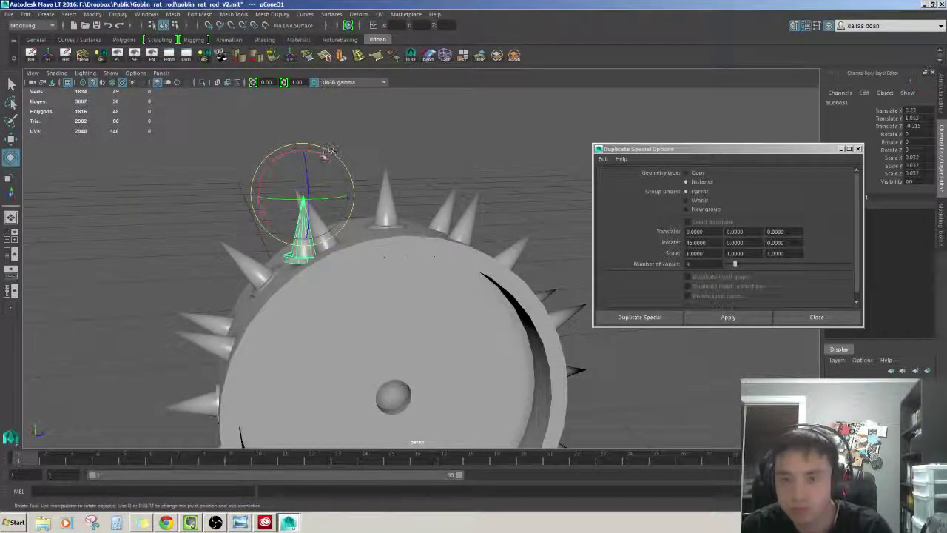
left_click_drag(321, 154, 315, 150)
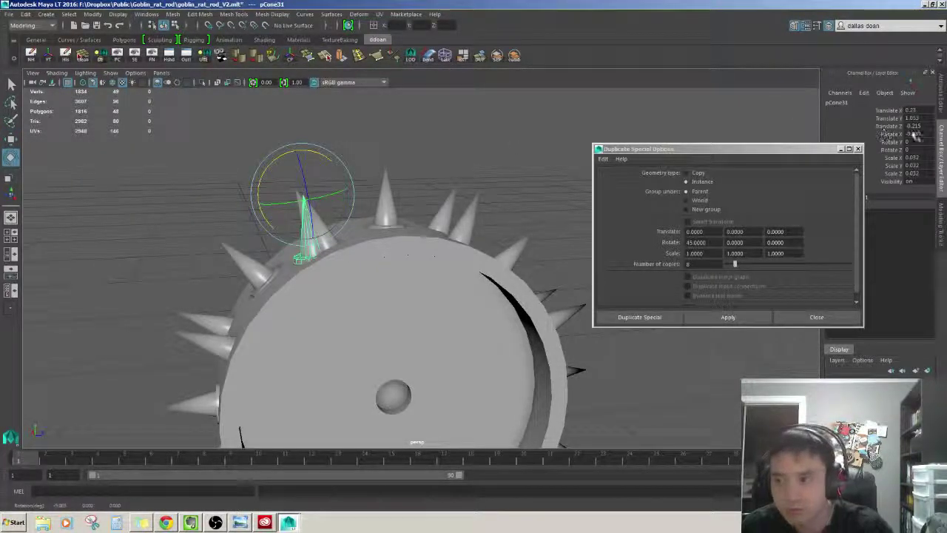
type(".5")
key("Return")
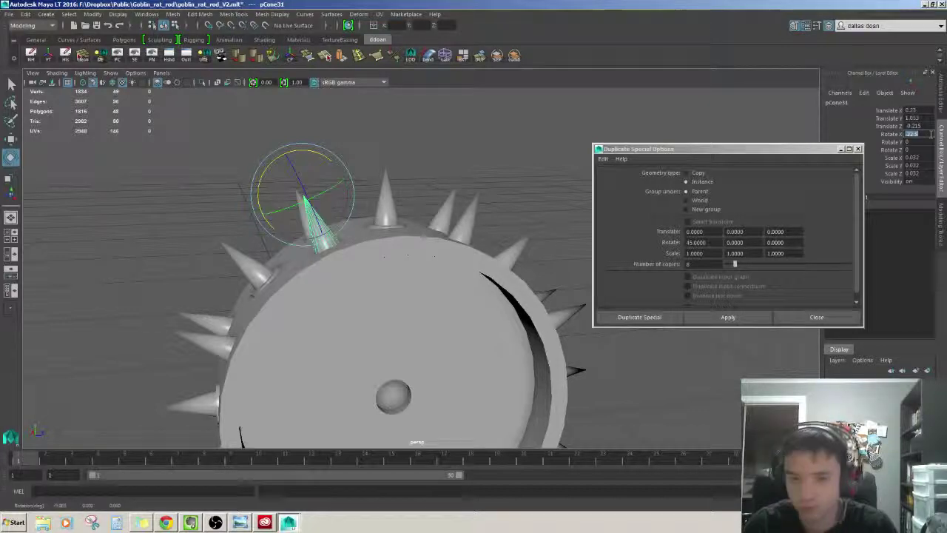
- Duplicate the tilted spike as pCone32 and slide the copy sideways along the rim to X 0.413
left_click_drag(530, 182, 550, 197, "alt")
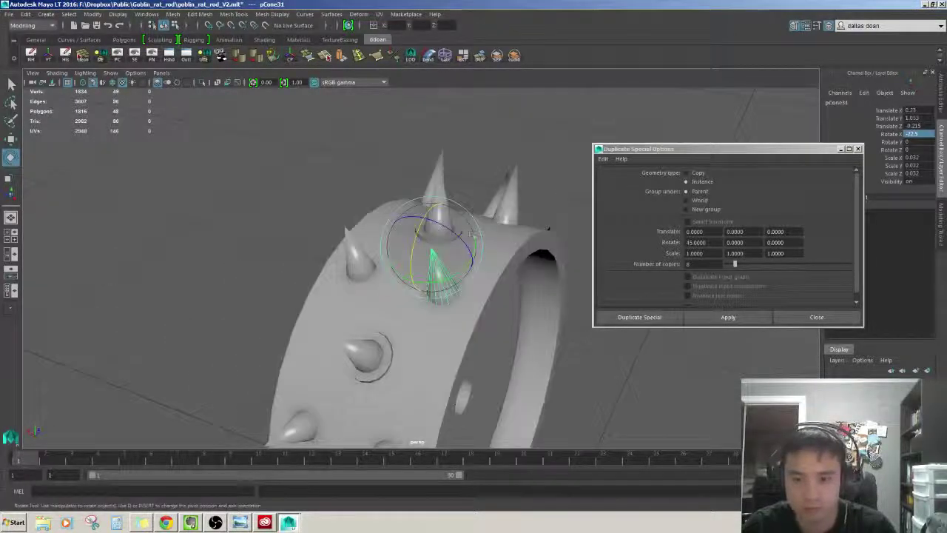
key("w")
key("w")
mouse_move(465, 254)
left_mouse_down("alt")
mouse_move(452, 247)
mouse_move(473, 255)
mouse_move(460, 252)
left_mouse_up("alt")
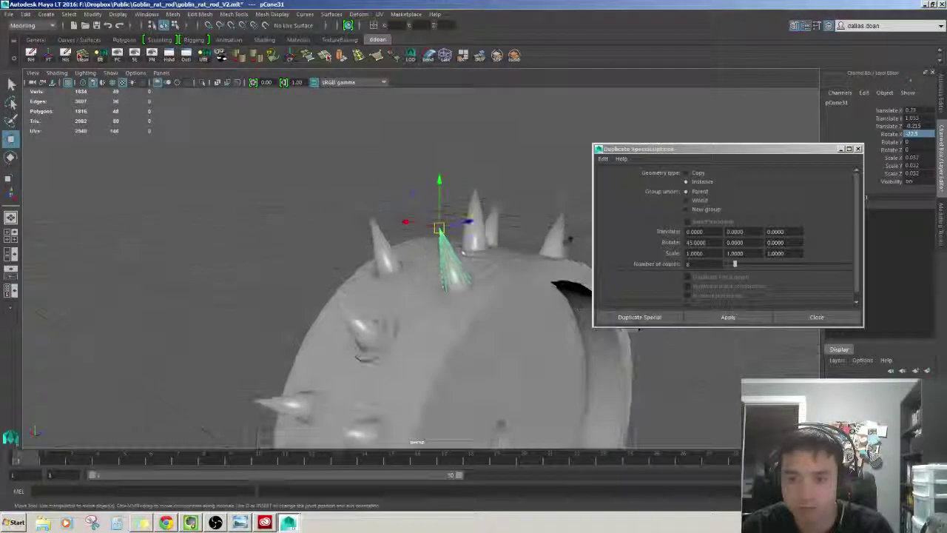
key("ctrl+d")
mouse_move(411, 221)
left_mouse_down()
mouse_move(348, 216)
mouse_move(364, 196)
left_mouse_up()
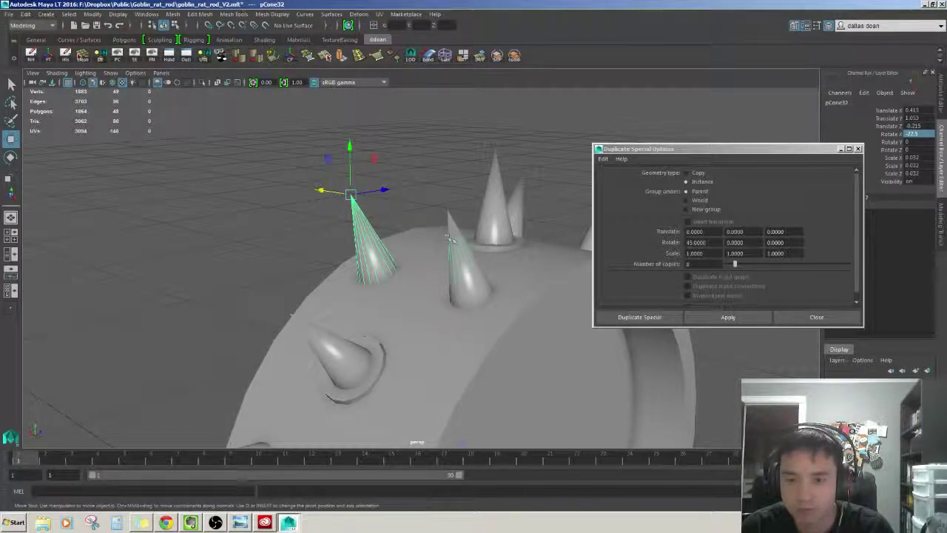
- In wireframe, nudge the copied spike pCone32 onto the rim at Y 1.064, Z -0.219
left_click(449, 239, "shift")
mouse_move(449, 238)
left_mouse_down("alt")
mouse_move(496, 291)
mouse_move(376, 273)
left_mouse_up("alt")
key("4")
left_click(431, 285)
key("ctrl+shift+d")
left_click_drag(336, 220, 322, 219, "alt")
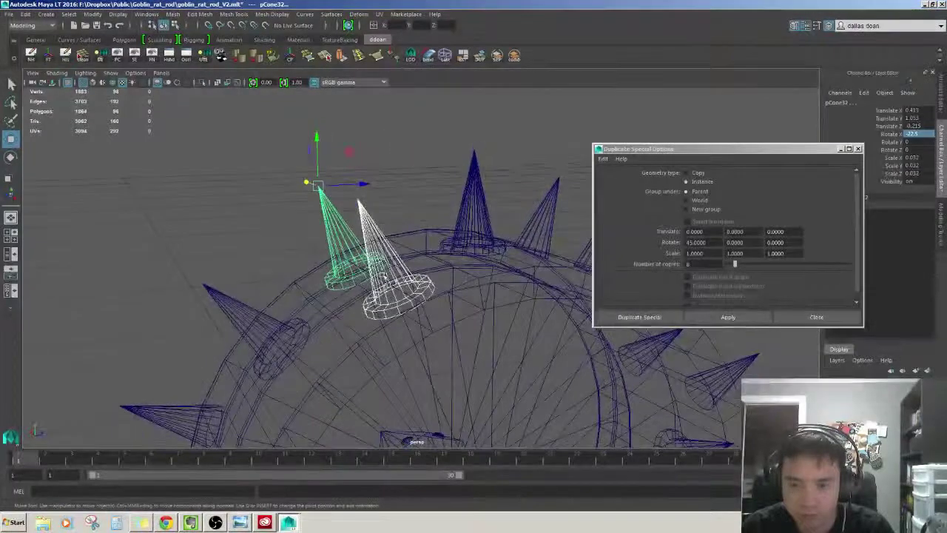
left_click(412, 203)
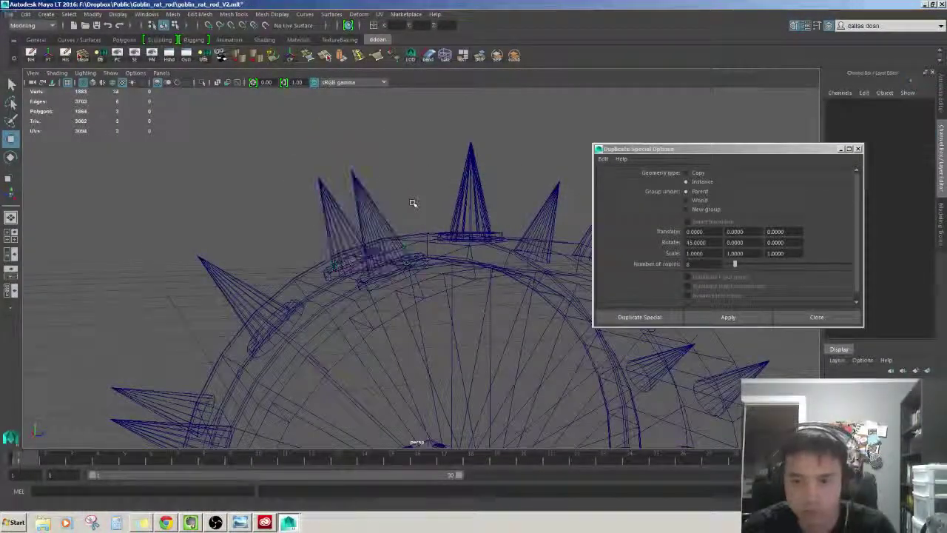
left_click(398, 218)
left_click(344, 225, "shift")
mouse_move(392, 222)
left_mouse_down("alt")
mouse_move(385, 220)
mouse_move(430, 275)
mouse_move(382, 202)
left_mouse_up("alt")
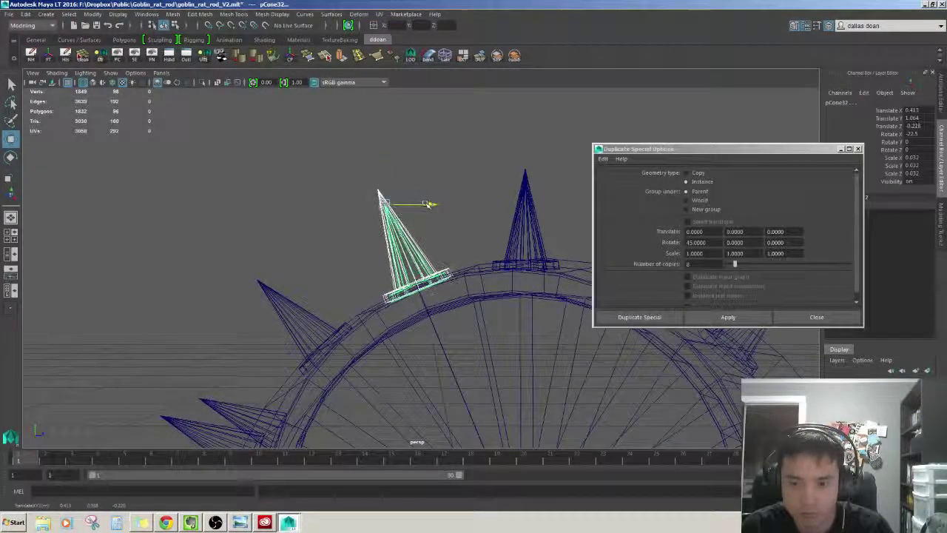
- Maximize the side view in wireframe and zoom to frame the wheel
key("space")
key("space")
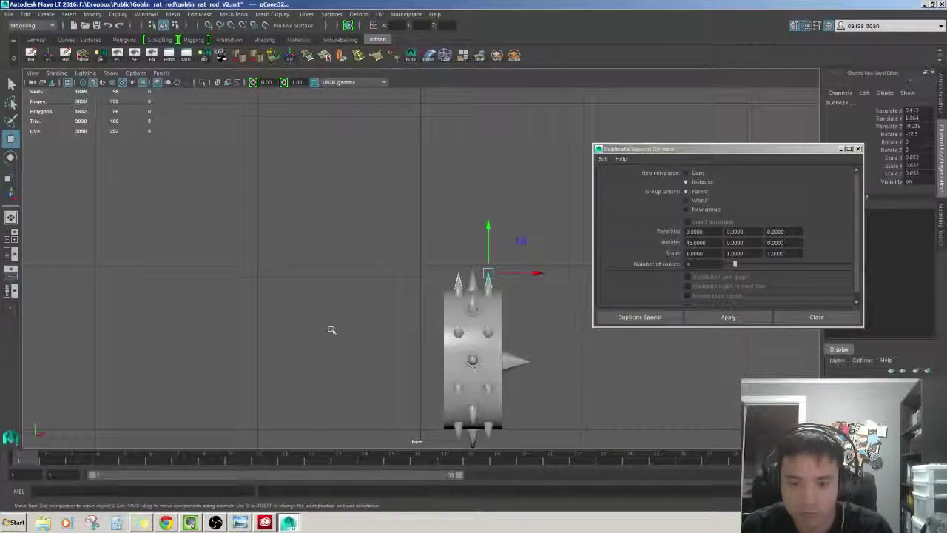
scroll(524, 335, "up", 5)
left_click_drag(525, 335, 419, 330, "alt")
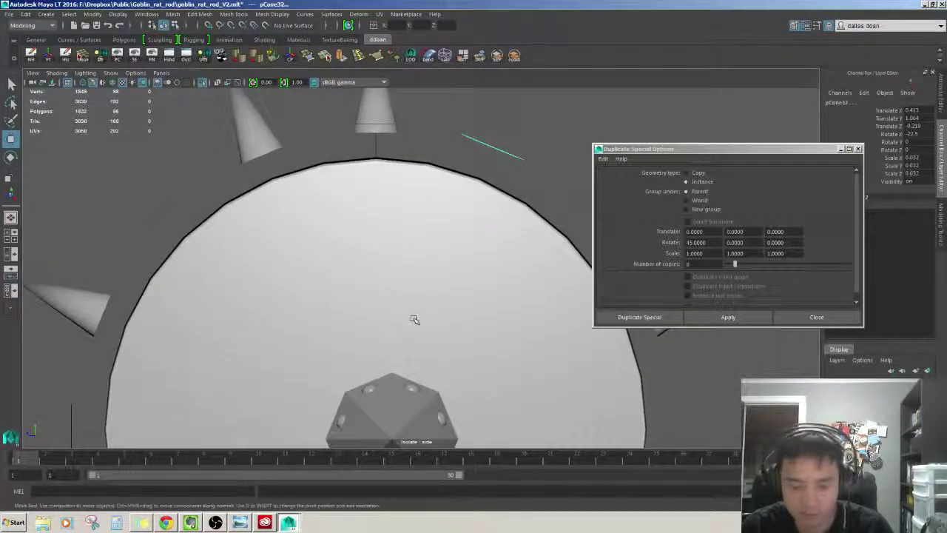
key("4")
scroll(416, 330, "down", 4)
scroll(419, 350, "down", 6)
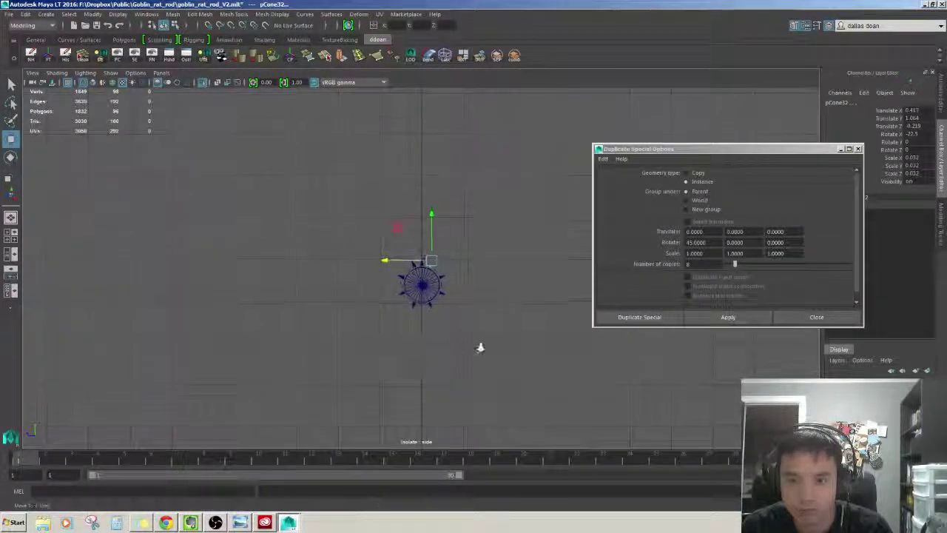
scroll(480, 348, "up", 1)
scroll(486, 313, "up", 5)
- Recenter the wheel in the side view and return to smooth shading
scroll(478, 318, "down", 3)
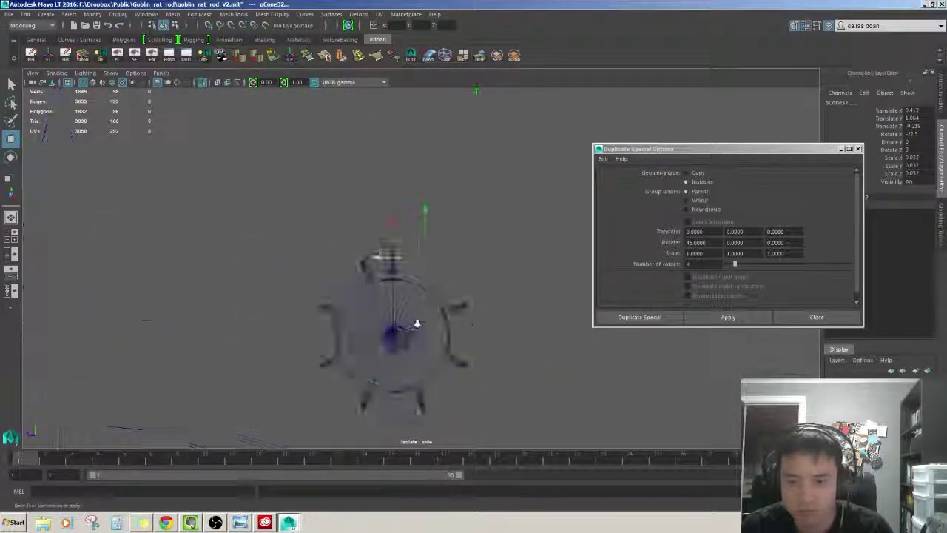
scroll(416, 324, "up", 2)
mouse_move(448, 321)
middle_mouse_down("alt")
mouse_move(448, 212)
mouse_move(459, 184)
middle_mouse_up("alt")
key("5")
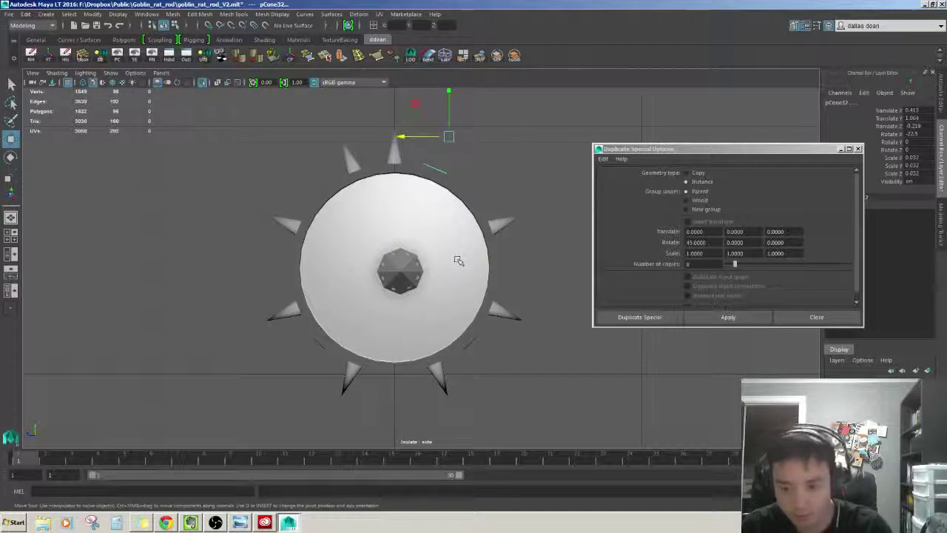
scroll(451, 291, "down", 1)
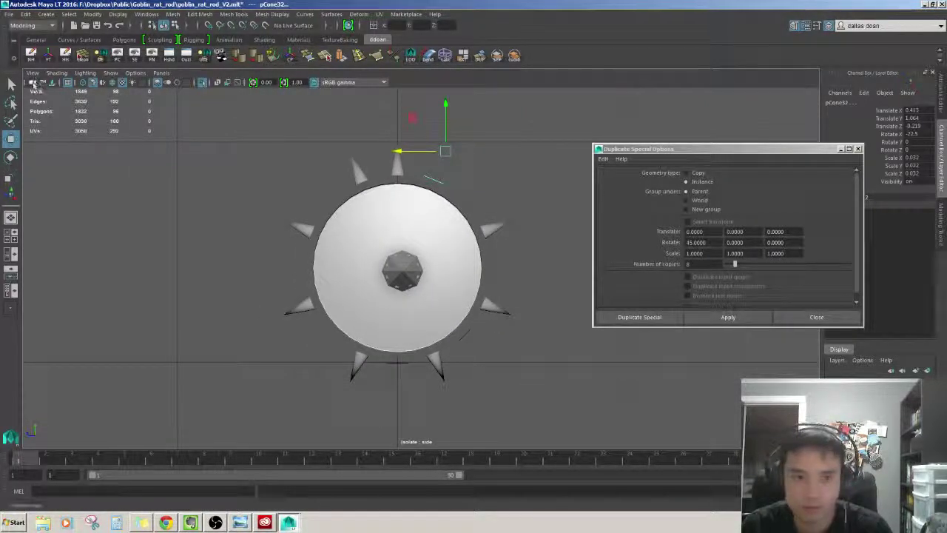
- Set the side camera's Near Clip Plane to 0.100 in its Attribute Editor
left_click(31, 84)
left_click_drag(839, 149, 725, 134)
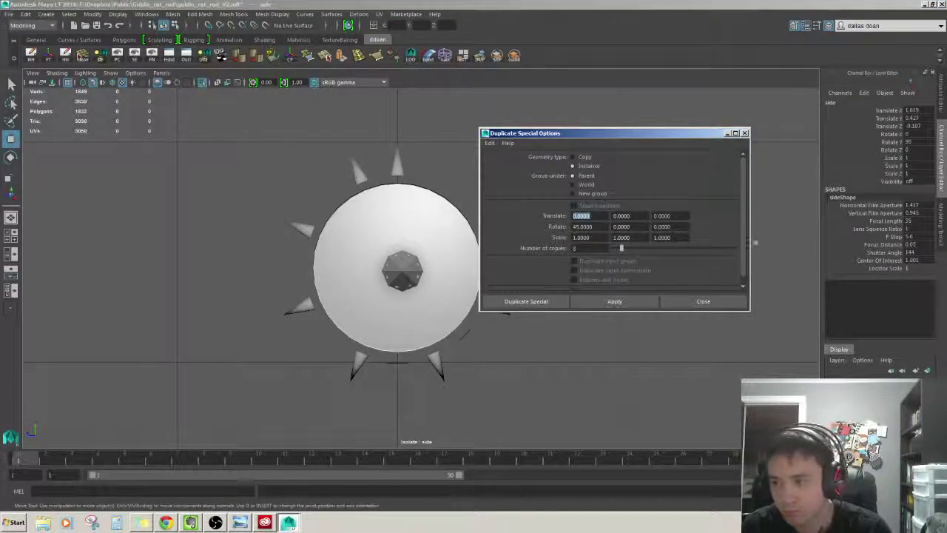
left_click(43, 83)
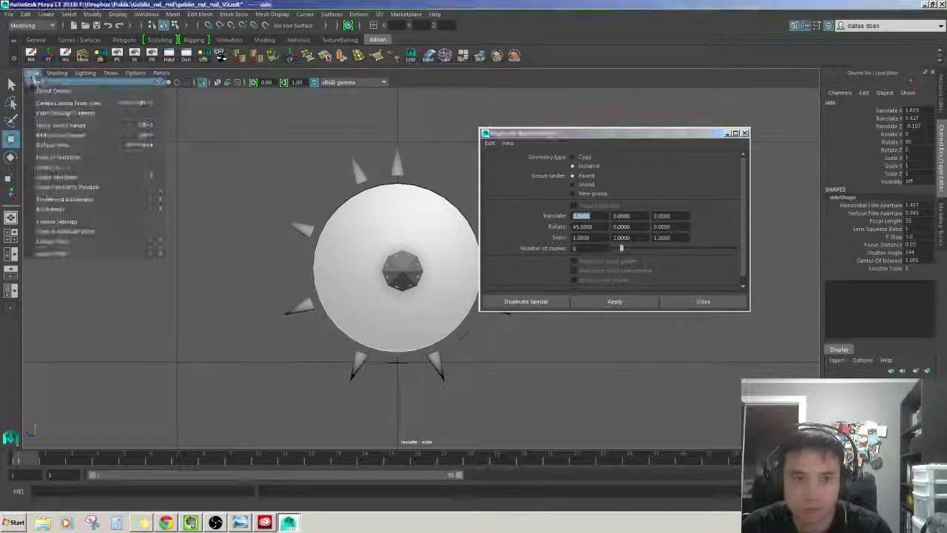
left_click(42, 92)
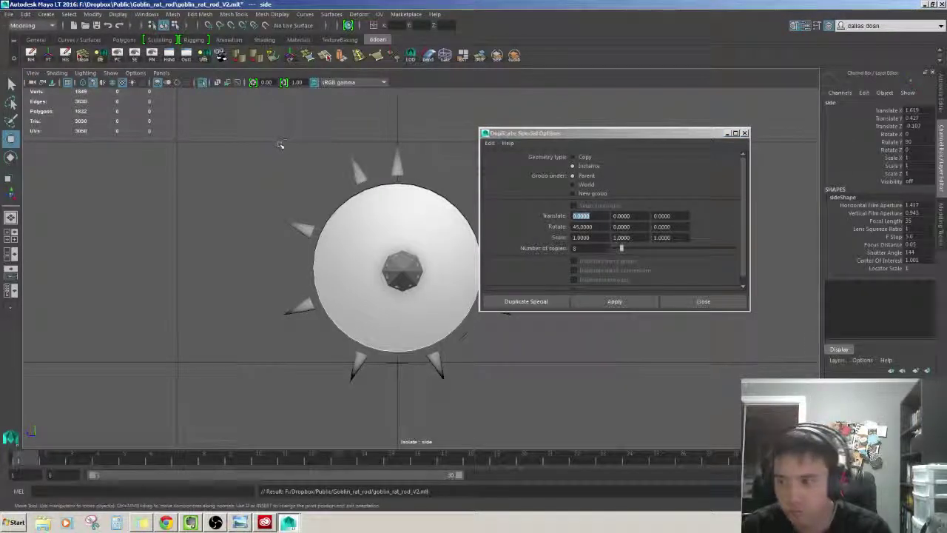
key("ctrl+a")
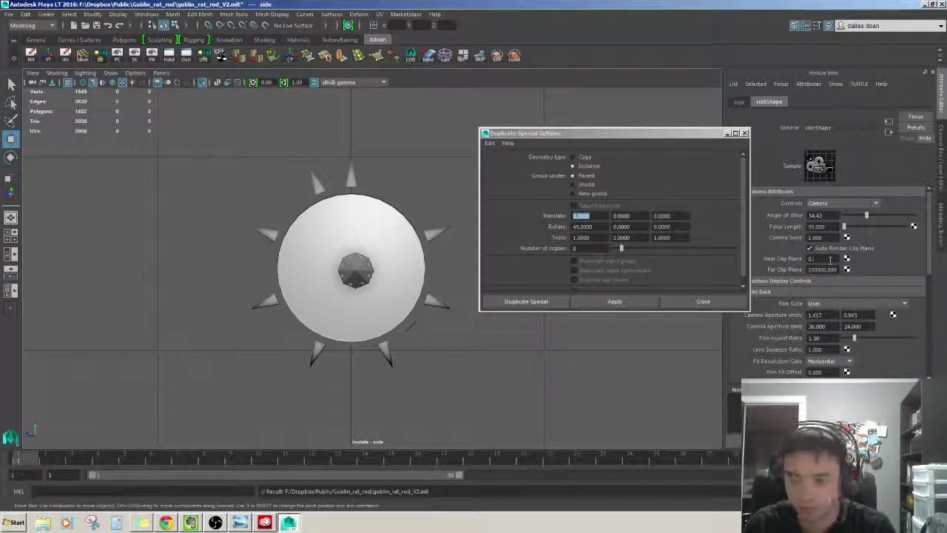
middle_click_drag(189, 131, 151, 131, "alt")
scroll(293, 191, "up", 2)
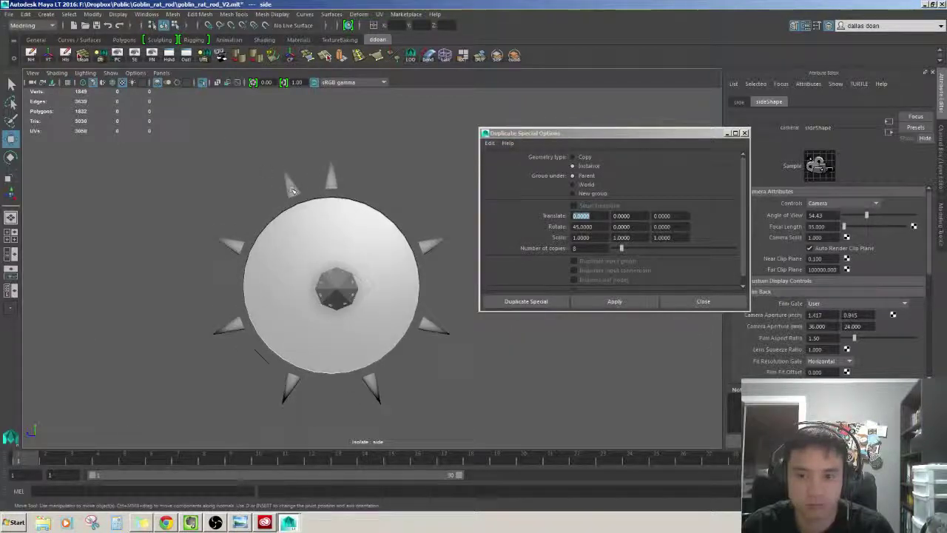
- Select the top spike cone, return to the four-view layout, and move the Duplicate Special window aside
left_click(371, 198)
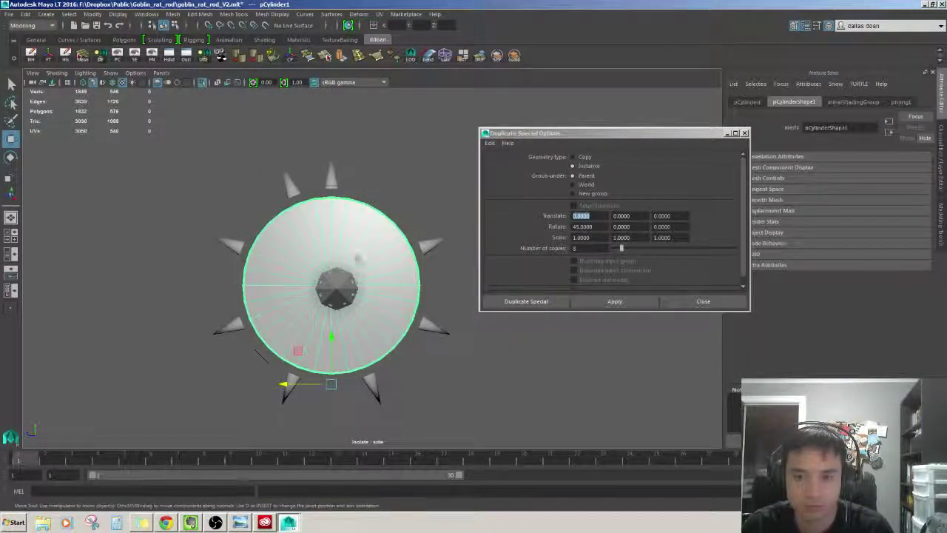
left_click(370, 235)
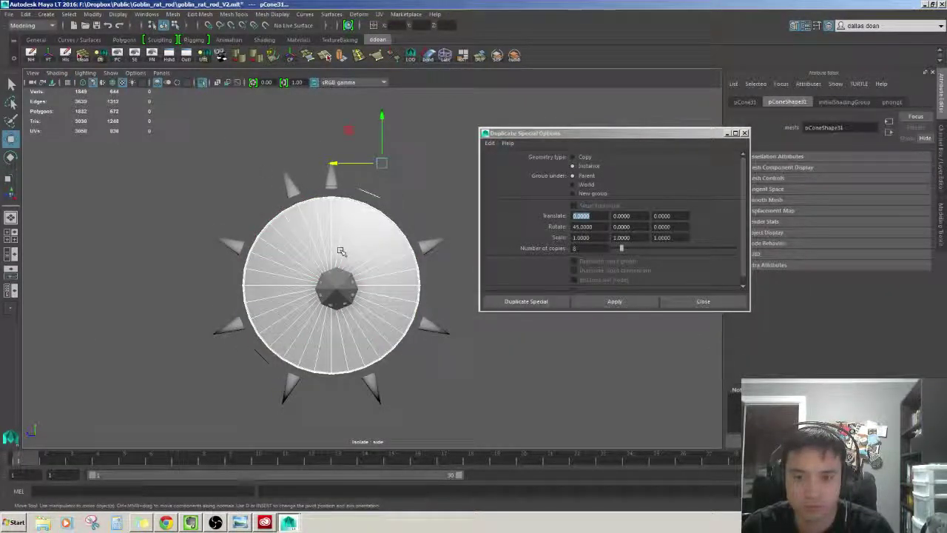
key("space")
left_click_drag(562, 133, 694, 139)
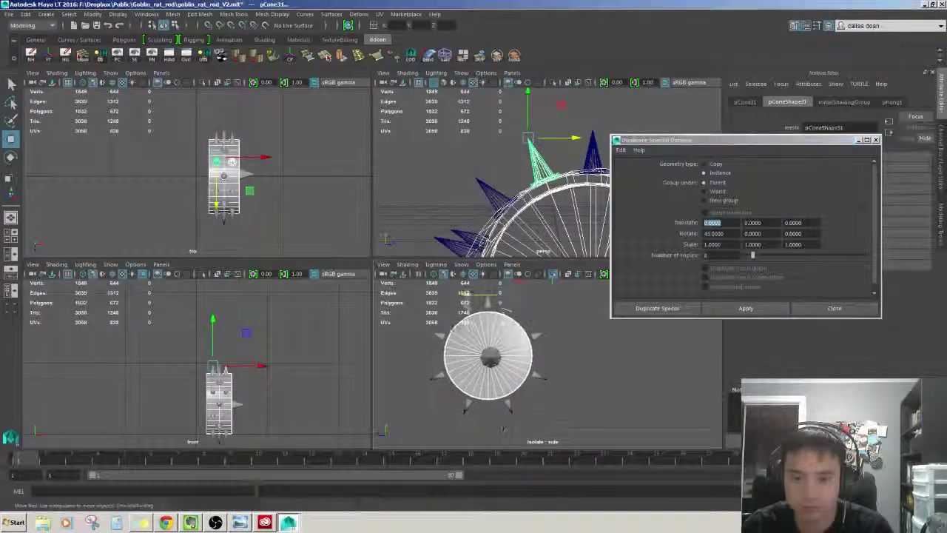
- Switch the side view to wireframe and close the Duplicate Special Options window
left_click(464, 293)
key("4")
scroll(552, 370, "up", 5)
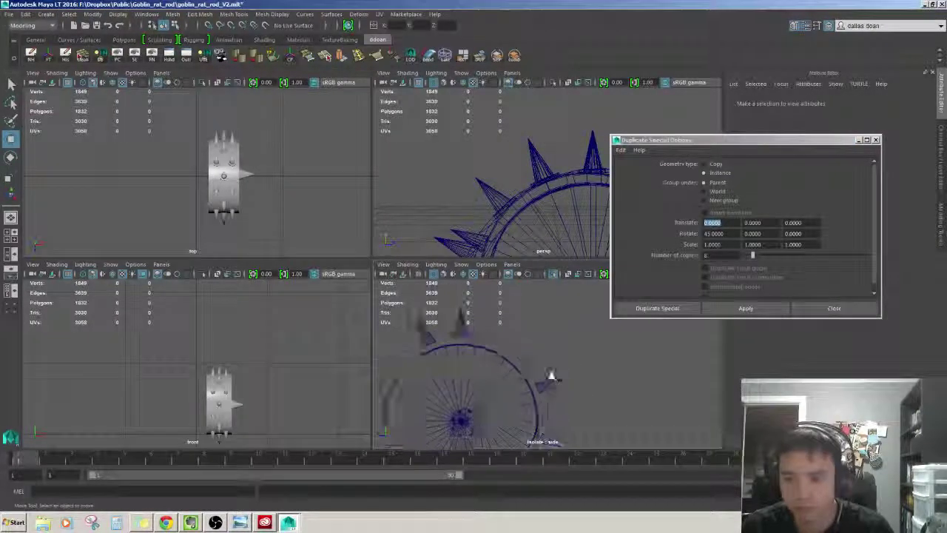
left_click(834, 307)
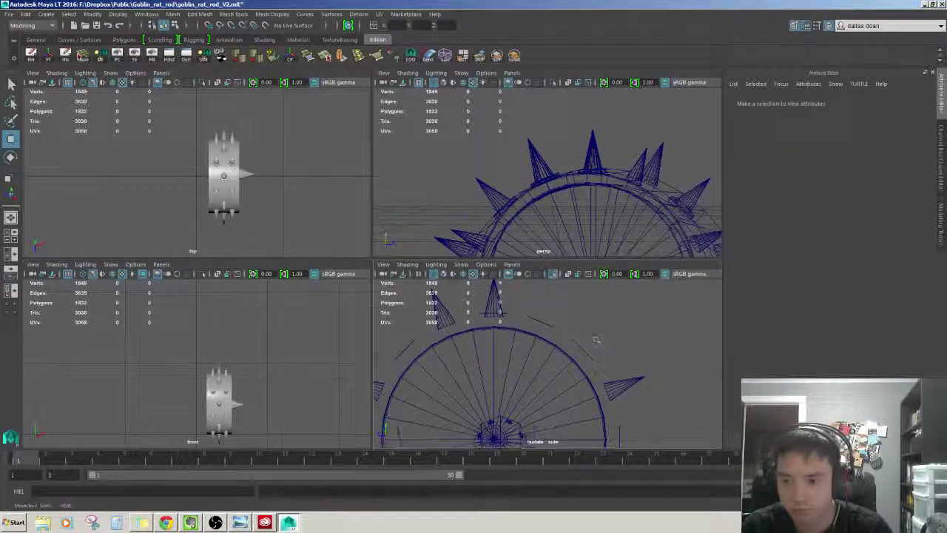
scroll(645, 306, "down", 5)
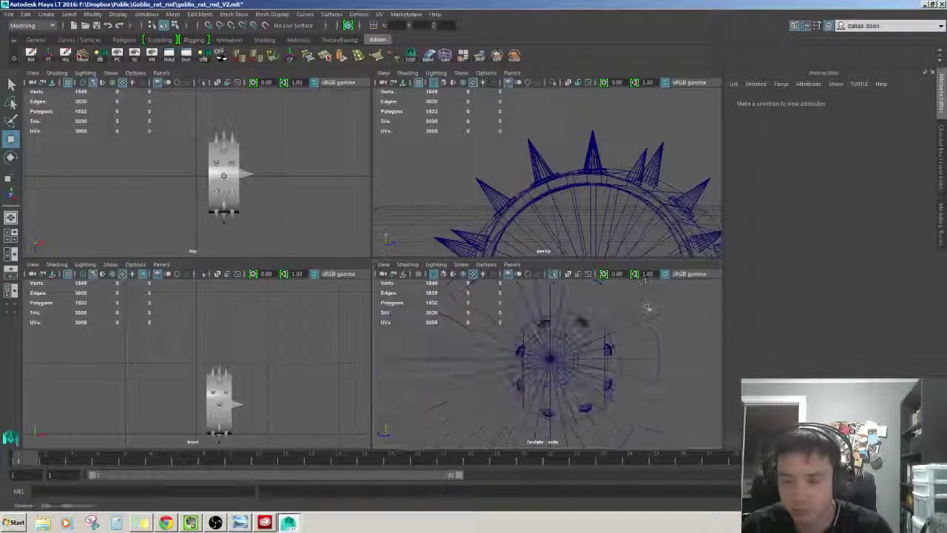
- Frame the hub and shift its top rivet slightly left and up
left_click(522, 388)
left_click(524, 383)
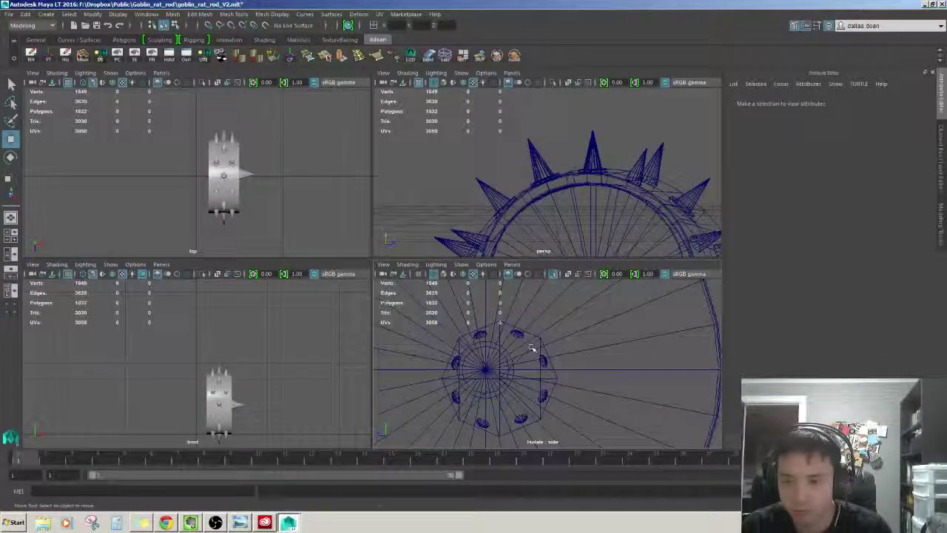
left_click(535, 348)
key("f")
left_click_drag(621, 170, 578, 223, "alt")
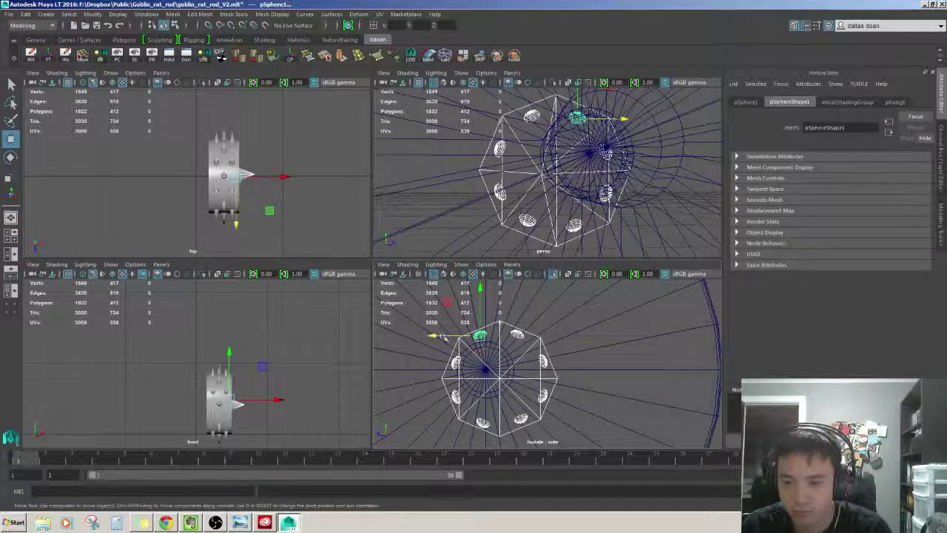
left_click_drag(440, 334, 425, 336)
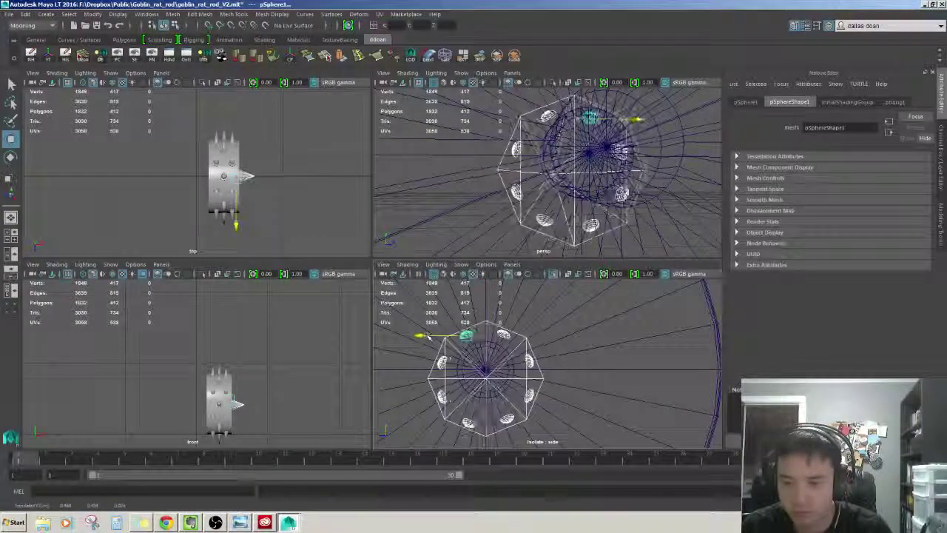
left_click_drag(466, 290, 466, 282)
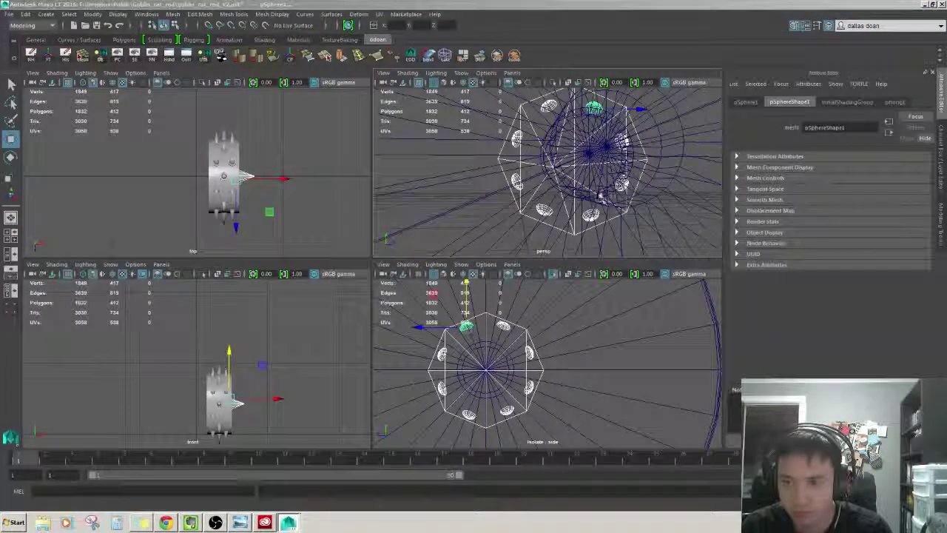
- In a single shaded perspective view, select the rim spike and its copied spike
key("space")
left_click(429, 254)
mouse_move(429, 254)
left_mouse_down("alt")
mouse_move(409, 227)
mouse_move(406, 250)
mouse_move(381, 174)
mouse_move(314, 242)
mouse_move(311, 222)
left_mouse_up("alt")
key("5")
left_click(381, 174)
left_click(264, 230, "shift")
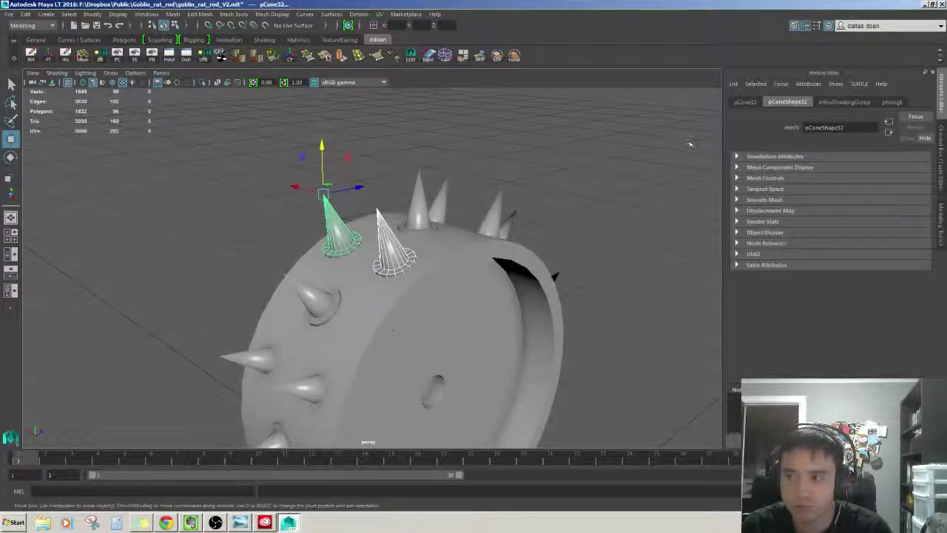
- Try Edit > Duplicate Special for a radial set of cones, then undo it
key("ctrl+a")
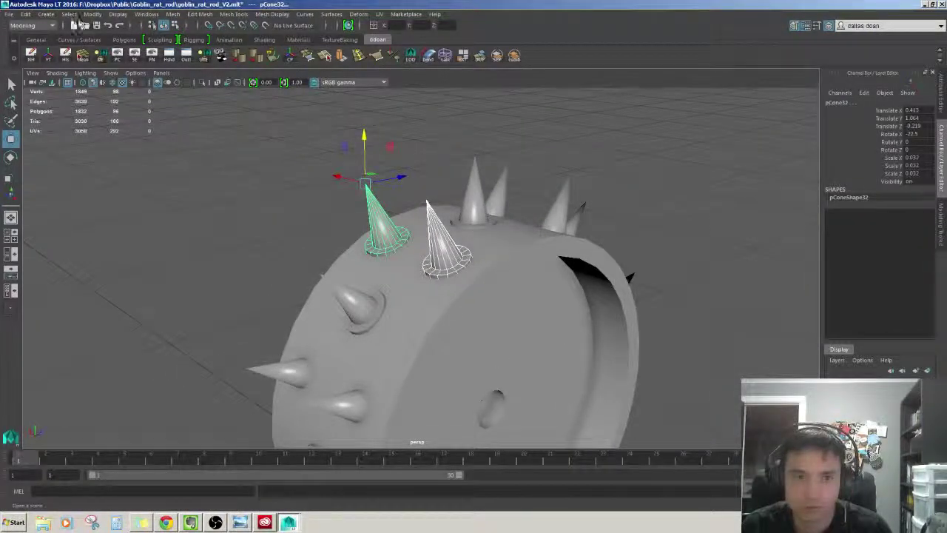
left_click(25, 14)
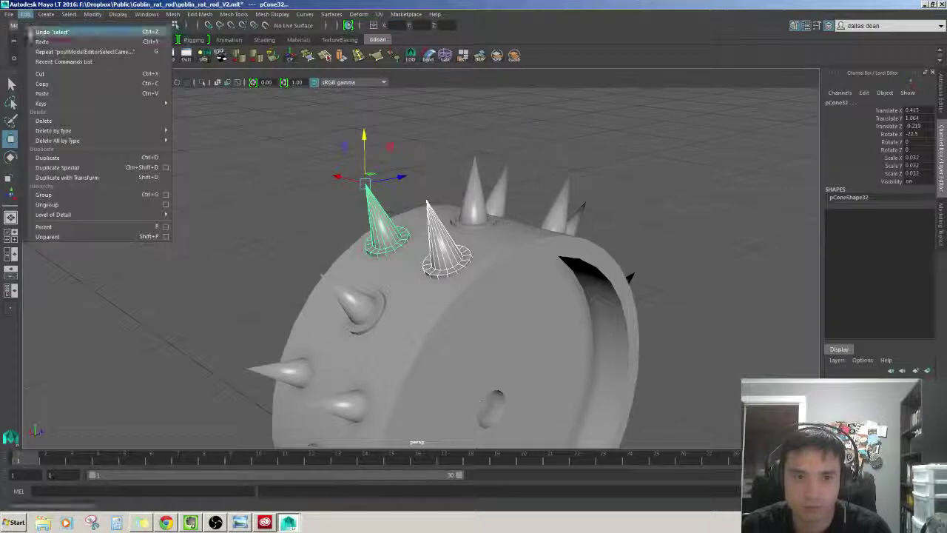
left_click(85, 175)
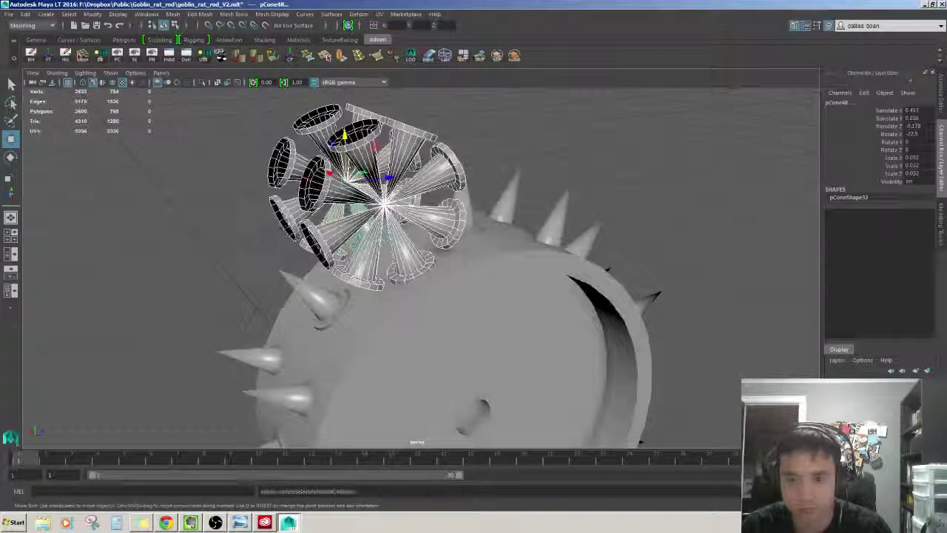
key("ctrl+z")
- Combine the two tilted rim cones into a single mesh, pCone33
mouse_move(384, 222)
left_mouse_down("alt")
mouse_move(444, 222)
mouse_move(414, 215)
left_mouse_up("alt")
left_click(385, 200, "shift")
left_click(514, 56)
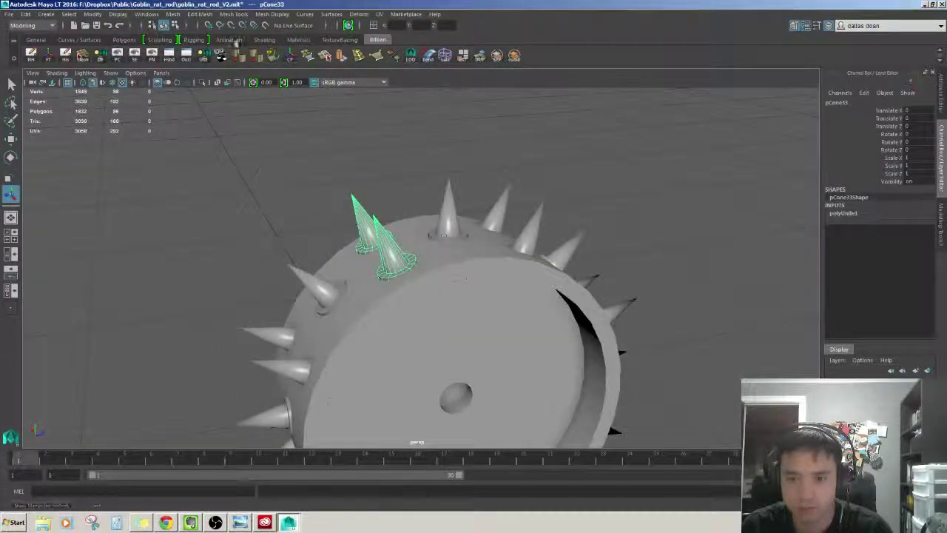
- Move the combined spike's pivot to the wheel centre in wireframe, then return to shaded display
left_click(290, 58)
left_click_drag(318, 148, 332, 163, "alt")
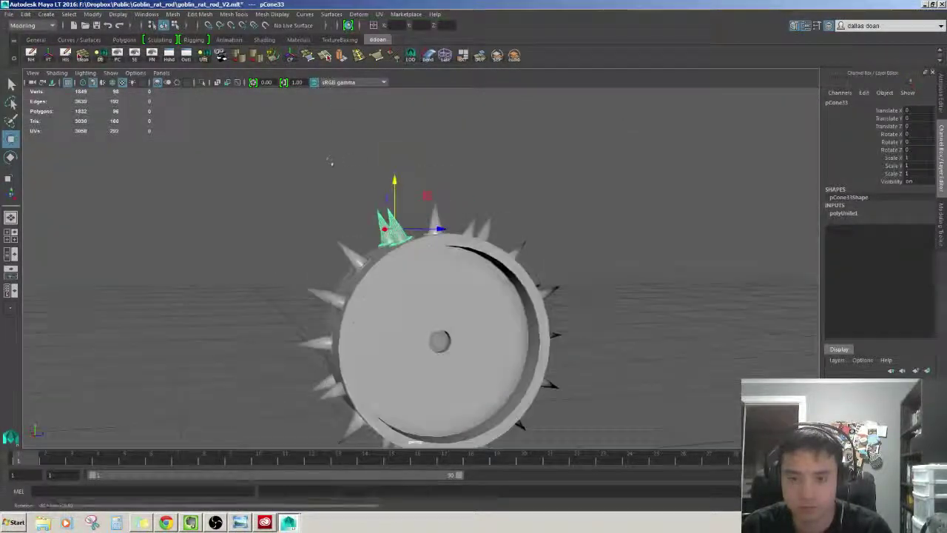
key("4")
mouse_move(440, 271)
left_mouse_down("alt")
mouse_move(524, 258)
mouse_move(513, 258)
mouse_move(561, 289)
mouse_move(541, 275)
mouse_move(538, 173)
left_mouse_up("alt")
key("d")
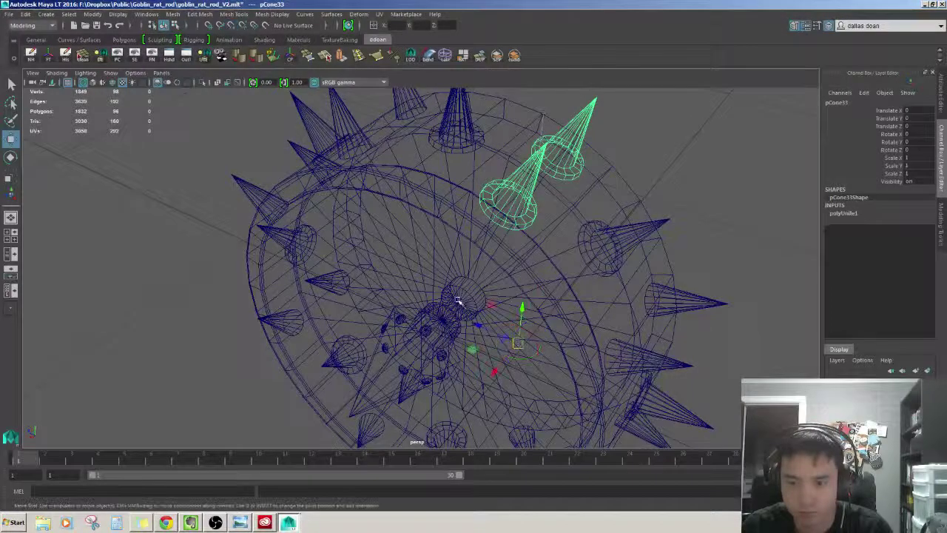
mouse_move(458, 301)
left_mouse_down("alt")
mouse_move(471, 304)
mouse_move(448, 274)
mouse_move(465, 311)
left_mouse_up("alt")
right_click_drag(465, 310, 444, 296, "alt")
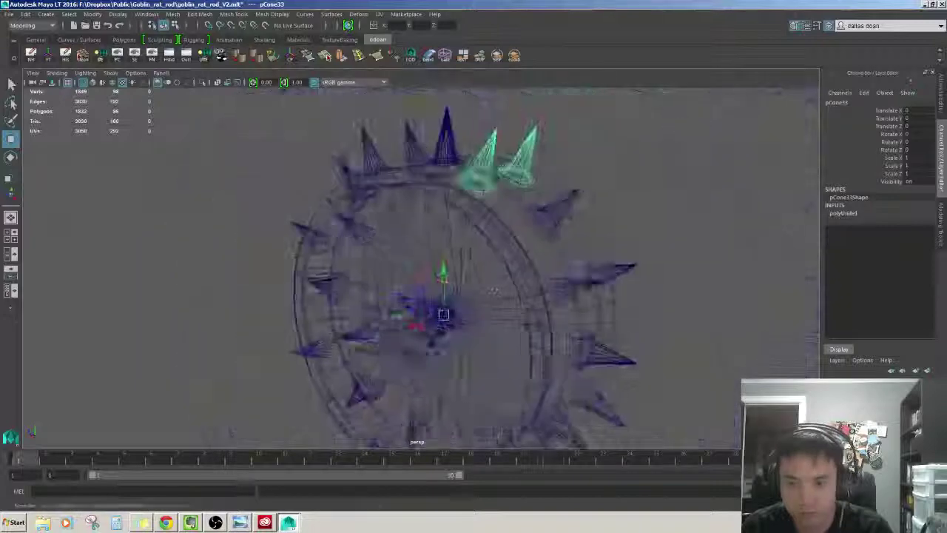
left_click_drag(443, 296, 441, 300, "alt")
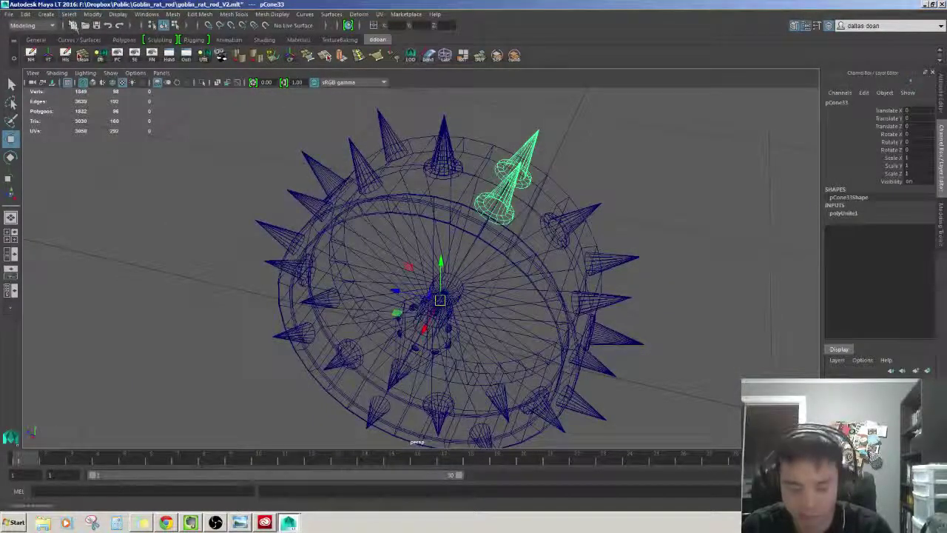
left_click_drag(414, 259, 436, 244, "alt")
left_click(185, 333)
mouse_move(185, 333)
left_mouse_down("alt")
mouse_move(417, 256)
mouse_move(404, 228)
mouse_move(481, 268)
mouse_move(598, 214)
mouse_move(444, 222)
left_mouse_up("alt")
key("5")
- Orbit around the spiked wheel to check the rim spikes from both sides
left_click(355, 207)
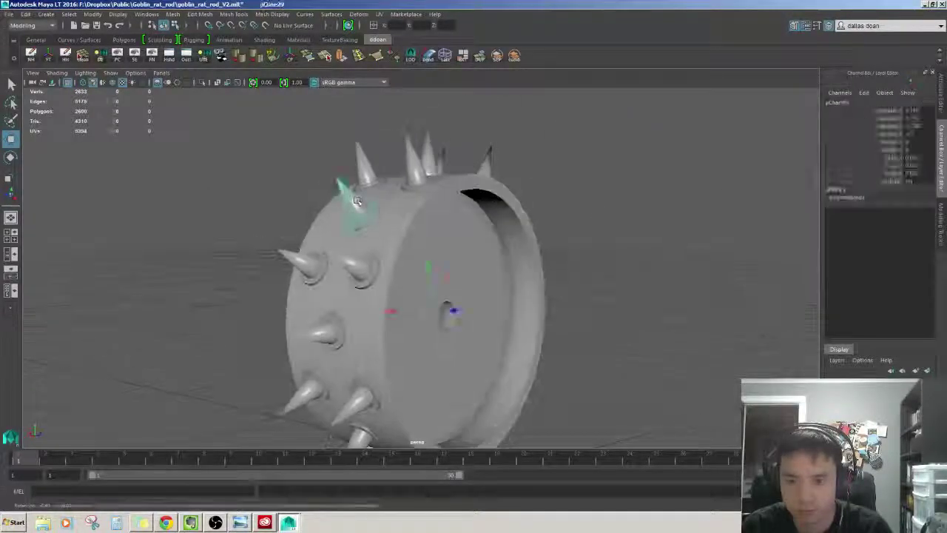
mouse_move(356, 207)
left_mouse_down("alt")
mouse_move(407, 240)
mouse_move(476, 366)
left_mouse_up("alt")
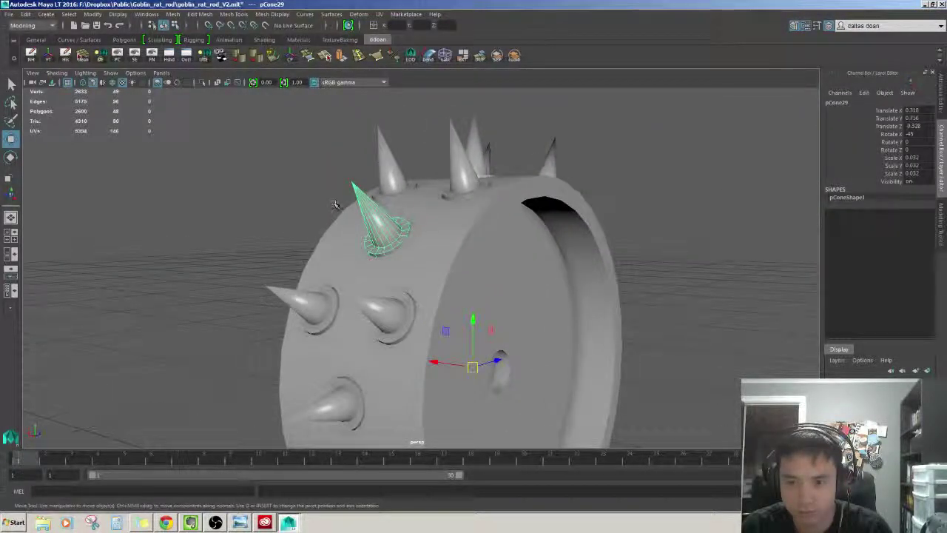
left_click(386, 234, "shift")
mouse_move(405, 239)
left_mouse_down("alt")
mouse_move(356, 244)
mouse_move(517, 205)
left_mouse_up("alt")
left_click(629, 190)
mouse_move(630, 191)
left_mouse_down("alt")
mouse_move(507, 211)
mouse_move(427, 207)
mouse_move(459, 244)
mouse_move(471, 298)
mouse_move(466, 288)
mouse_move(452, 310)
mouse_move(415, 310)
mouse_move(422, 385)
mouse_move(400, 396)
mouse_move(404, 409)
mouse_move(420, 404)
left_mouse_up("alt")
scroll(459, 244, "down", 3)
scroll(452, 311, "up", 2)
- Inspect a side spike and the hub sphere at the wheel's centre from above
left_click(453, 329)
left_click(422, 390)
scroll(422, 391, "up", 3)
left_click(391, 376)
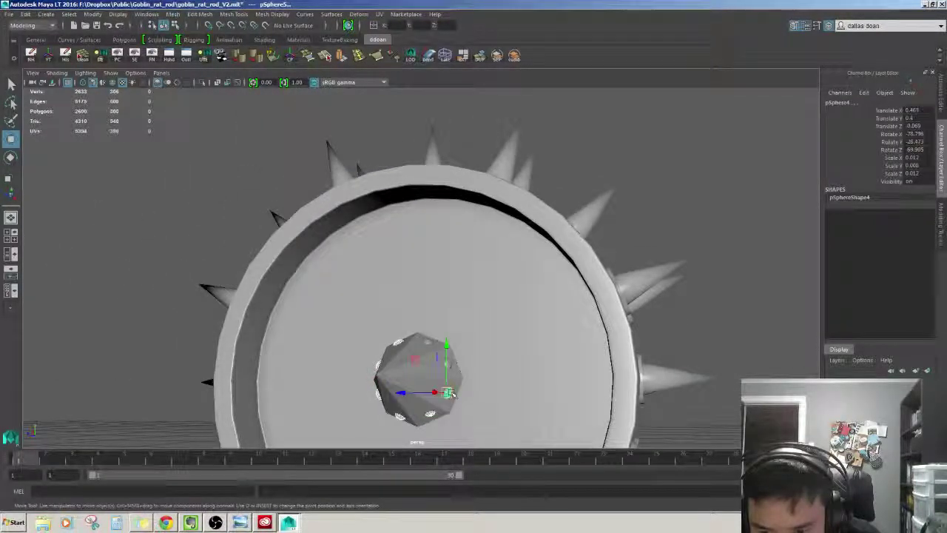
mouse_move(457, 362)
left_mouse_down("alt")
mouse_move(448, 364)
mouse_move(602, 343)
mouse_move(518, 333)
left_mouse_up("alt")
left_click(602, 343)
left_click_drag(474, 384, 405, 390, "alt")
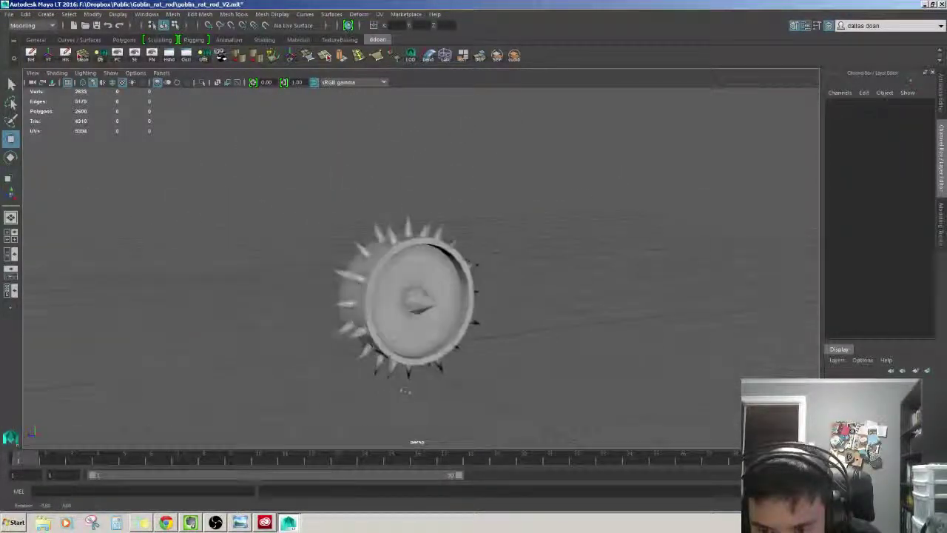
- Get a close angled view of the wheel with its face pointing left
left_click(414, 348)
left_click(537, 348)
left_click_drag(537, 348, 436, 310, "alt")
right_click_drag(437, 310, 474, 296, "alt")
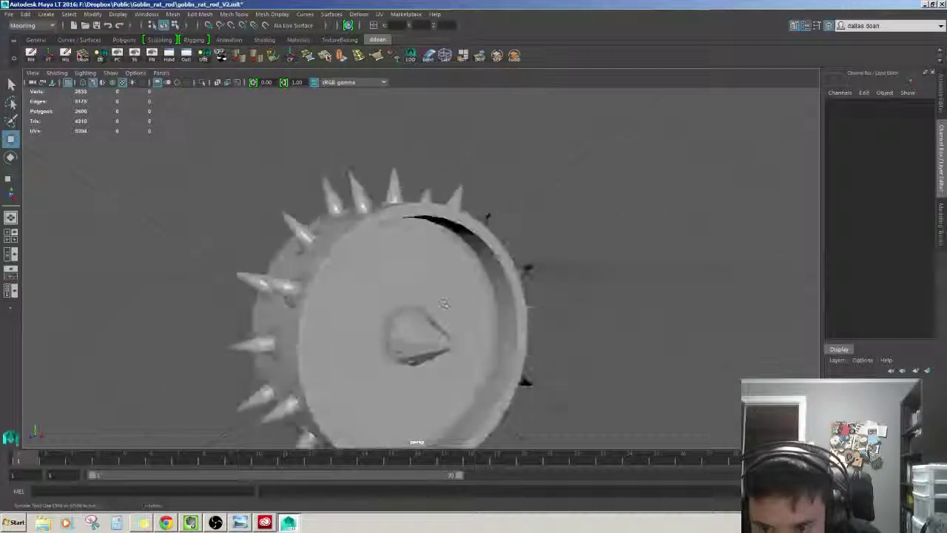
left_click_drag(474, 296, 447, 293, "alt")
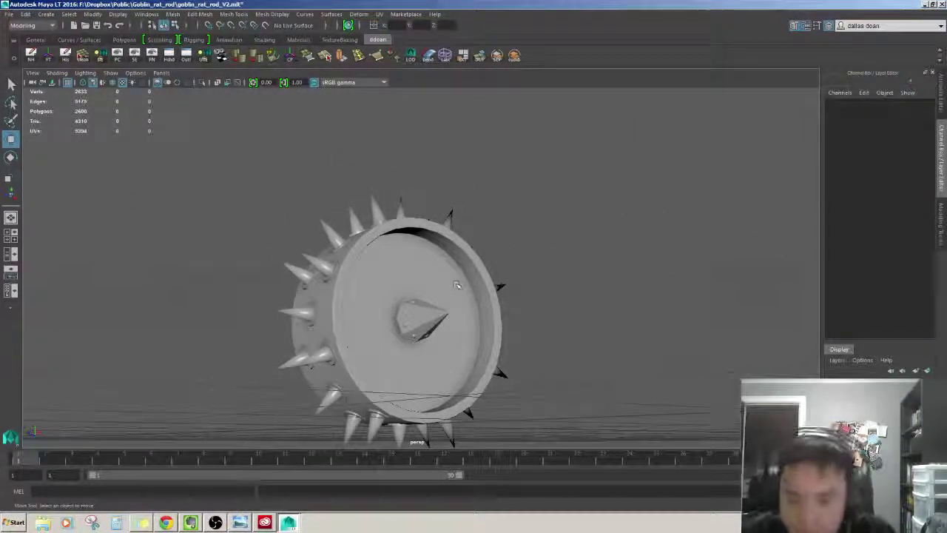
mouse_move(449, 292)
left_mouse_down("alt")
mouse_move(444, 326)
mouse_move(403, 322)
mouse_move(338, 270)
mouse_move(407, 291)
mouse_move(370, 296)
mouse_move(351, 363)
mouse_move(370, 348)
mouse_move(403, 383)
mouse_move(419, 186)
mouse_move(562, 213)
left_mouse_up("alt")
- Select the wheel cylinder and open the rat-rod reference sketch beside Maya
left_click(370, 296)
scroll(370, 347, "down", 5)
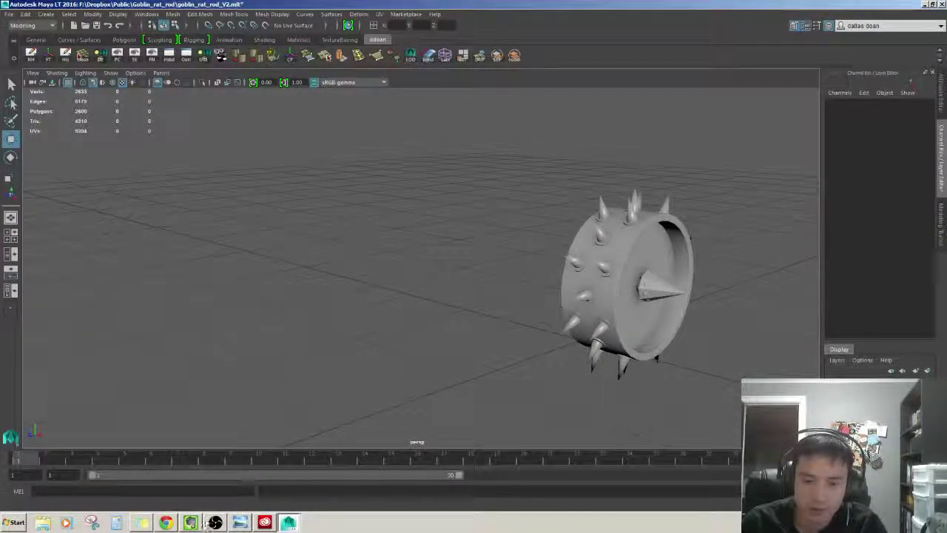
left_click(239, 521)
left_click_drag(315, 80, 436, 85)
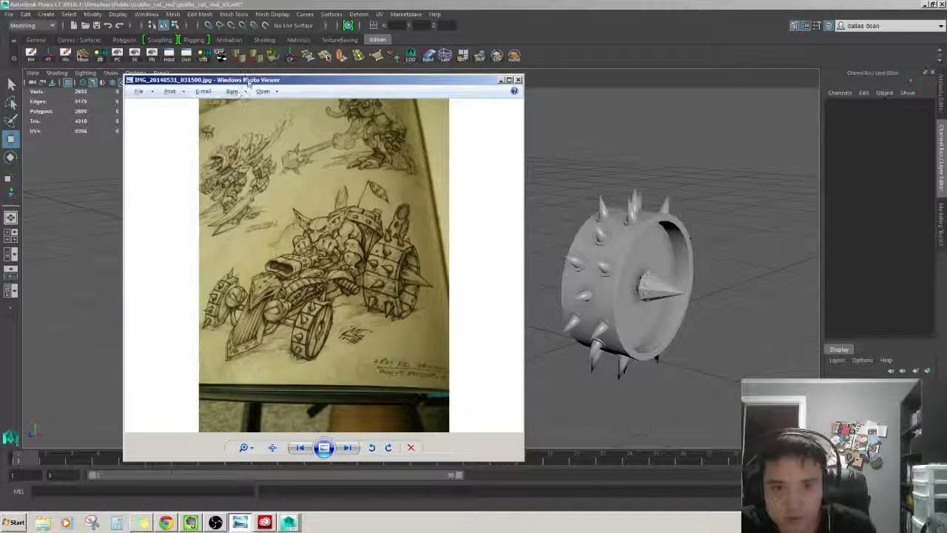
- Shift the goblin sketch down-left, then return to Maya and select the wheel cylinder
left_click_drag(248, 84, 210, 131)
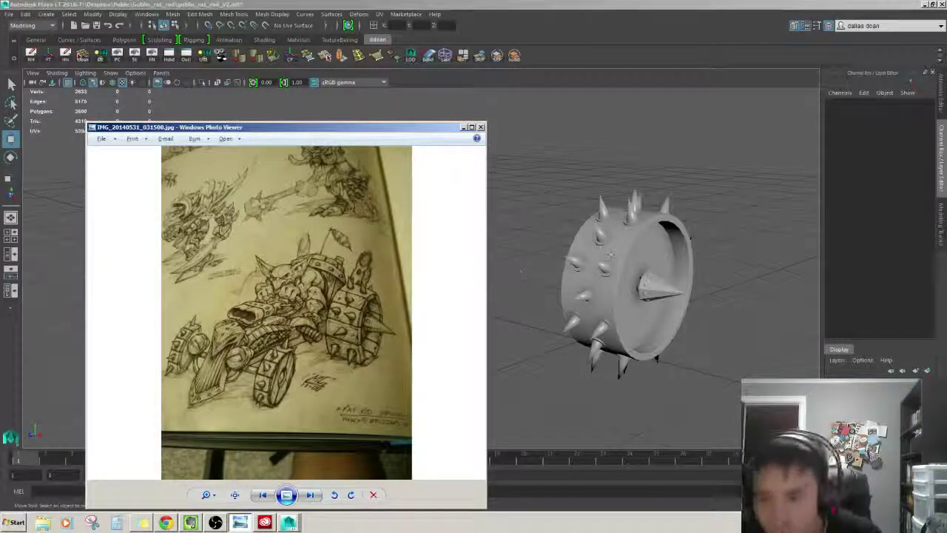
left_click(610, 255)
mouse_move(611, 256)
left_mouse_down("alt")
mouse_move(518, 274)
mouse_move(440, 265)
mouse_move(567, 232)
mouse_move(585, 252)
mouse_move(619, 243)
mouse_move(534, 268)
mouse_move(488, 219)
mouse_move(496, 236)
left_mouse_up("alt")
left_click(518, 274)
double_click(487, 217)
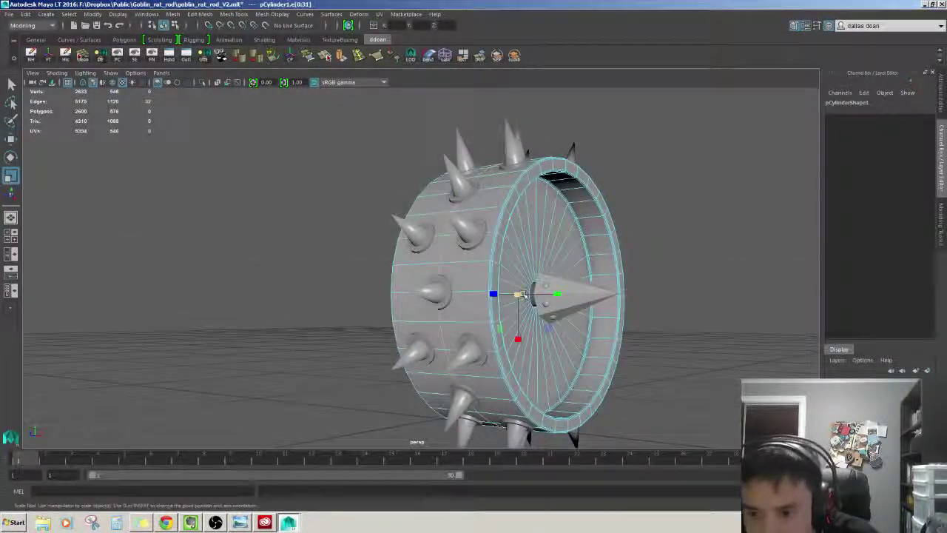
left_click_drag(520, 295, 503, 254, "alt")
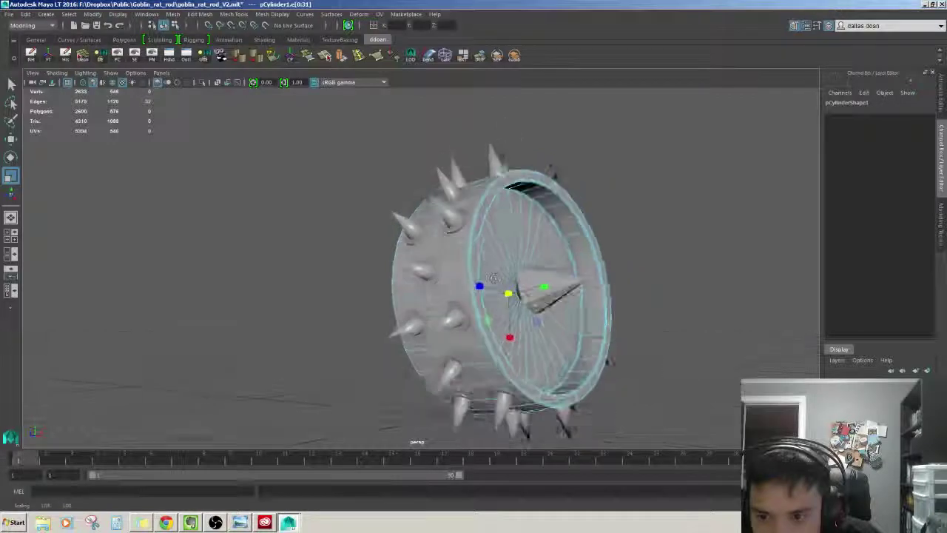
left_click_drag(549, 282, 529, 299, "alt")
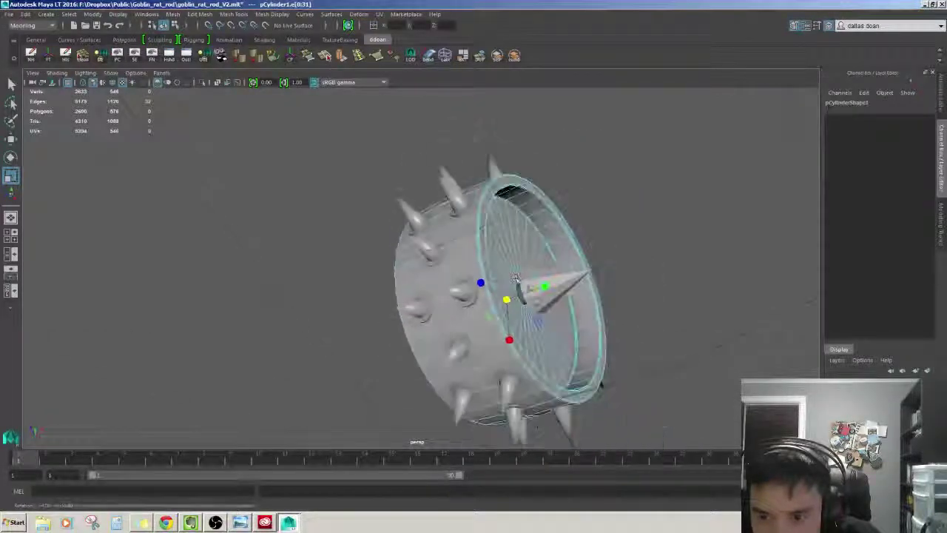
key("F8")
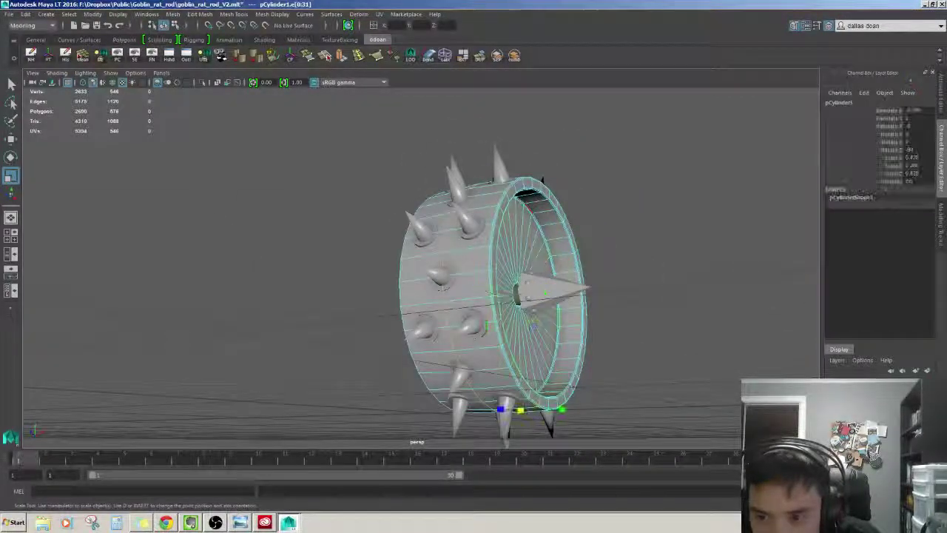
left_click_drag(474, 281, 443, 252, "alt")
right_click_drag(444, 251, 504, 267, "alt")
mouse_move(561, 441)
left_mouse_down("alt")
mouse_move(473, 252)
mouse_move(444, 237)
left_mouse_up("alt")
left_click(432, 263)
right_click_drag(444, 237, 433, 227, "alt")
key("w")
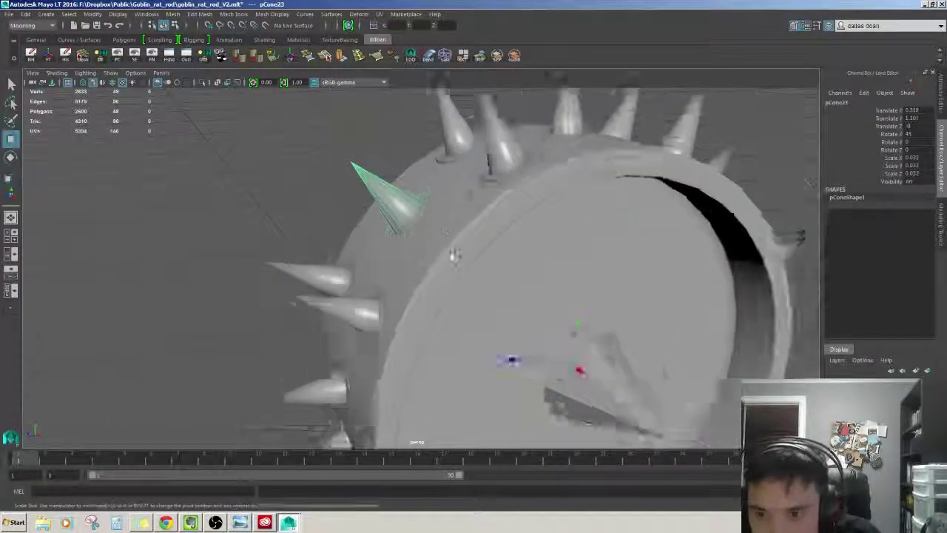
mouse_move(433, 227)
left_mouse_down("alt")
mouse_move(466, 301)
mouse_move(473, 296)
mouse_move(446, 266)
left_mouse_up("alt")
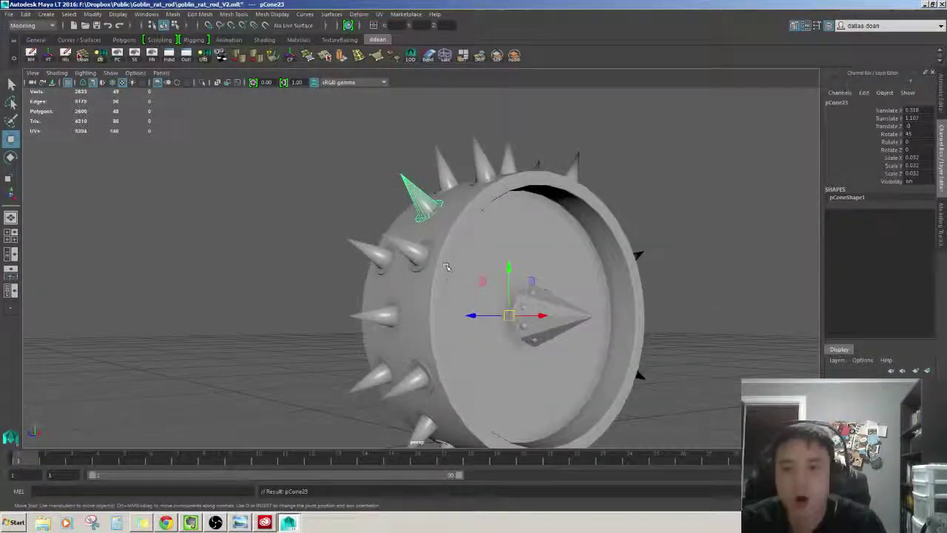
left_click(673, 211)
mouse_move(673, 212)
left_mouse_down("alt")
mouse_move(570, 205)
mouse_move(560, 180)
left_mouse_up("alt")
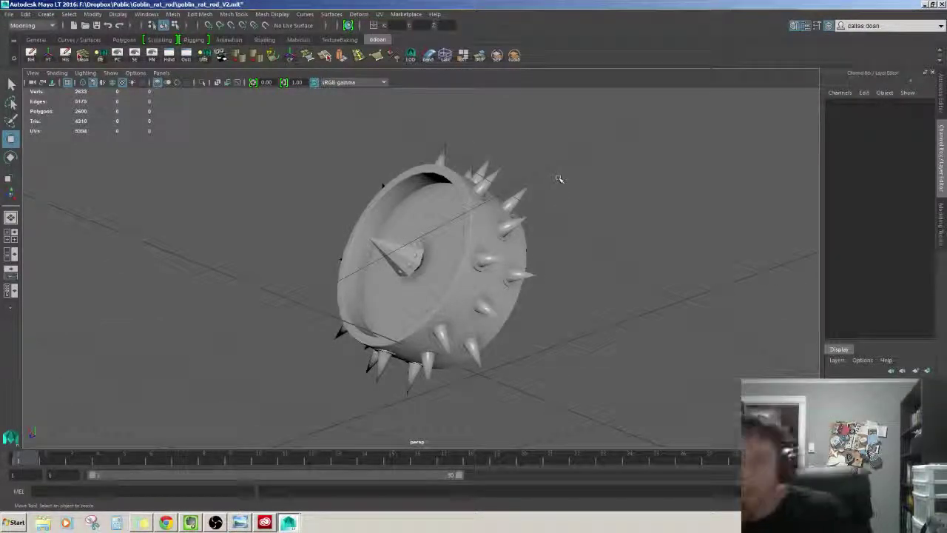
mouse_move(559, 179)
left_mouse_down("alt")
mouse_move(562, 213)
mouse_move(597, 170)
mouse_move(590, 183)
left_mouse_up("alt")
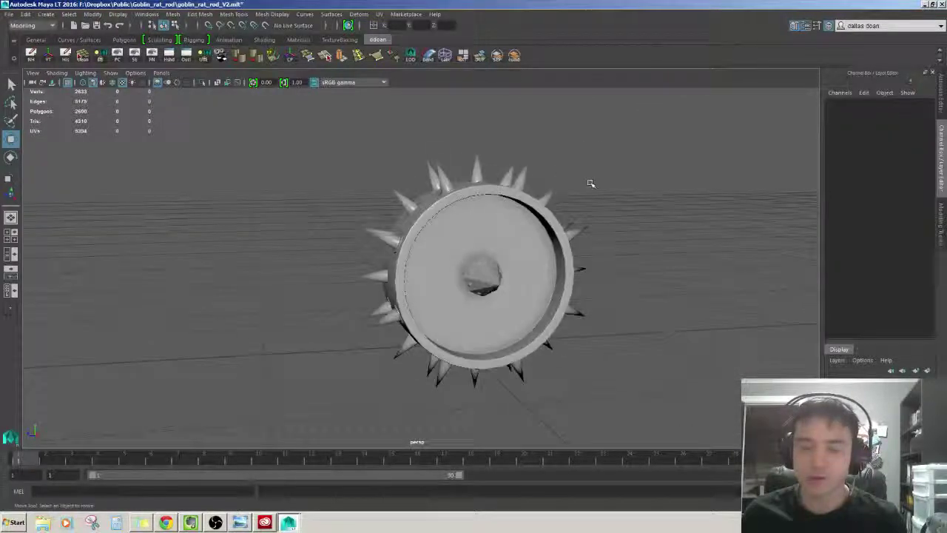